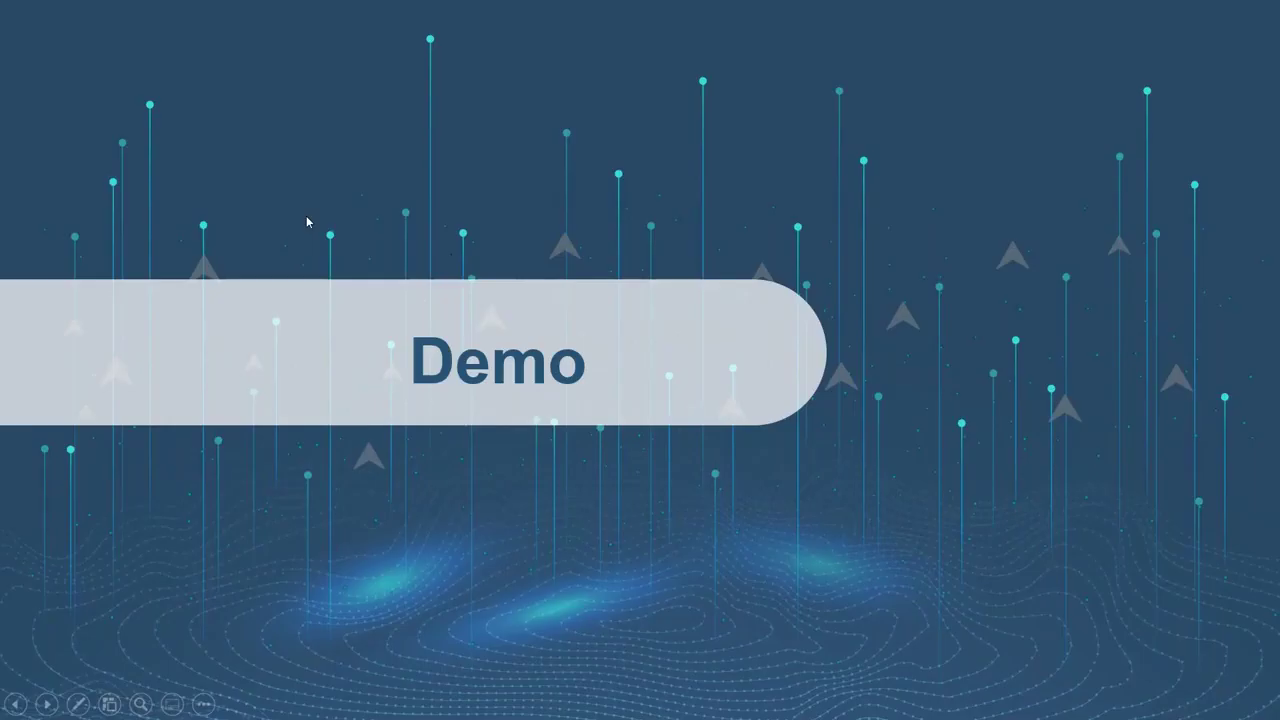
- Switch to TN470.pdf in Adobe Acrobat Reader and review its FAQs on firewall, antivirus exclusions, time synchronization and the Network Service Account
key("alt+Tab")
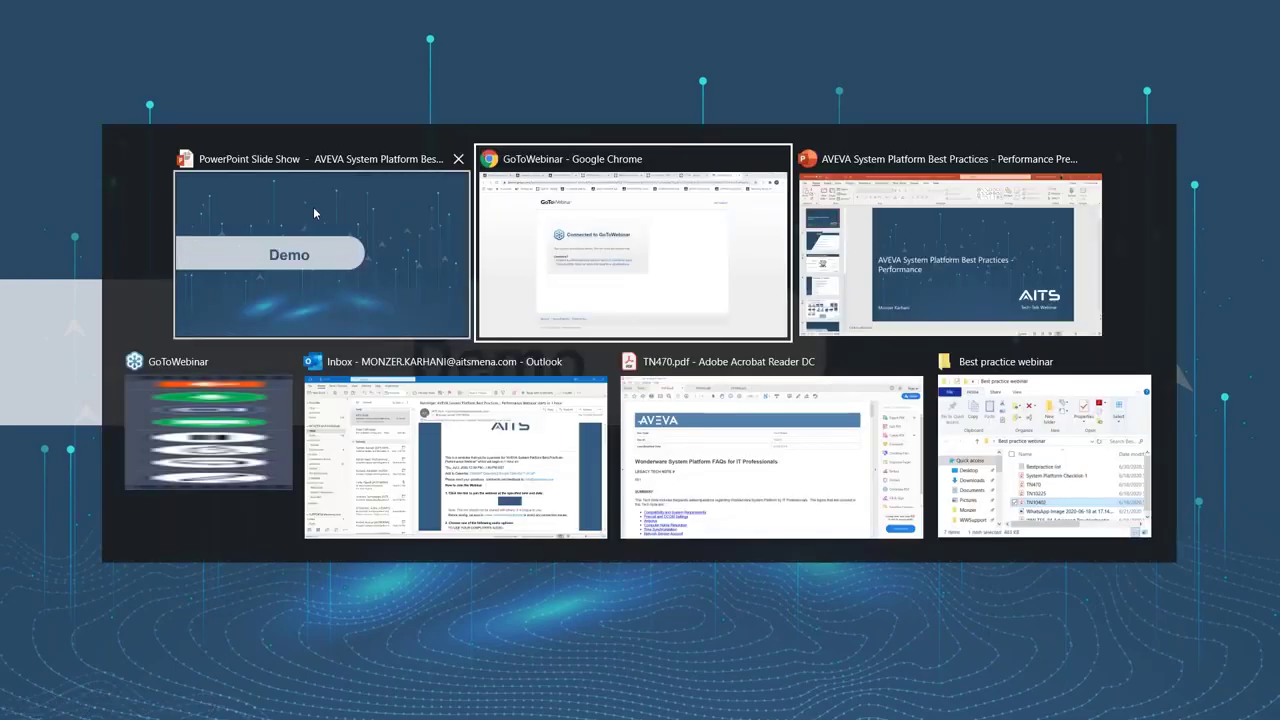
key("Tab")
key("Tab")
key("Tab")
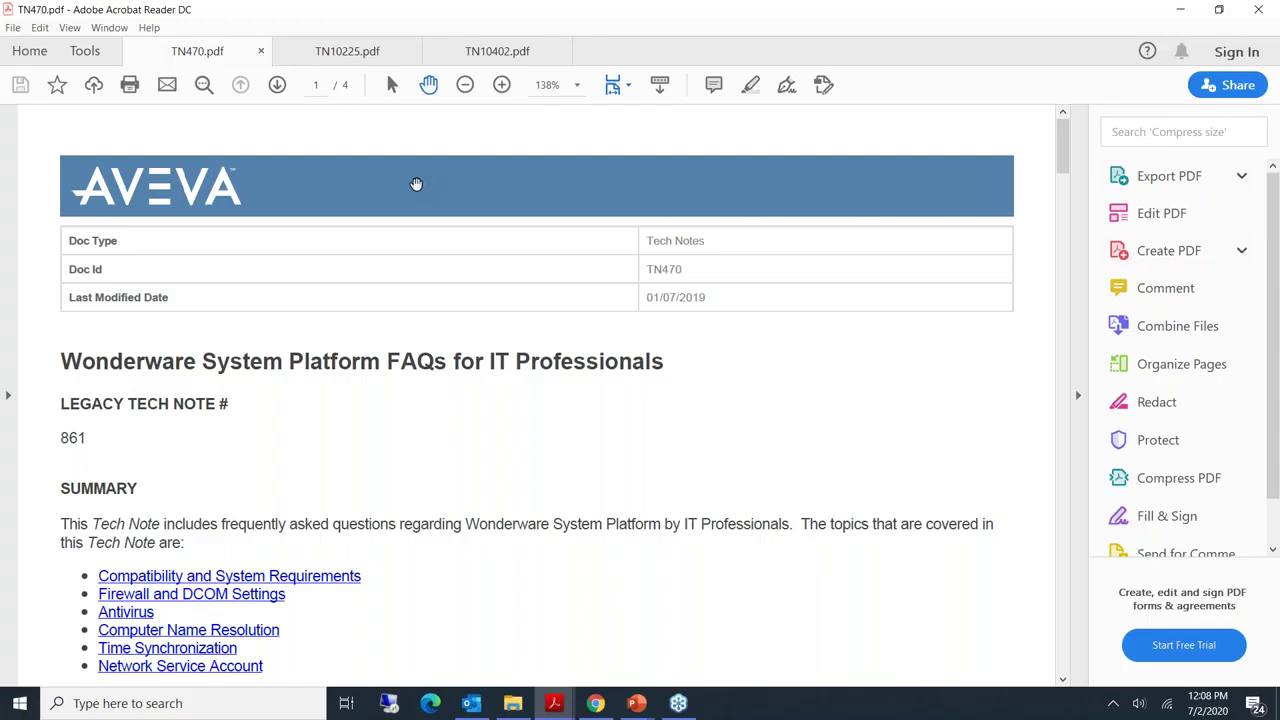
scroll(417, 184, "down", 7)
scroll(230, 332, "down", 8)
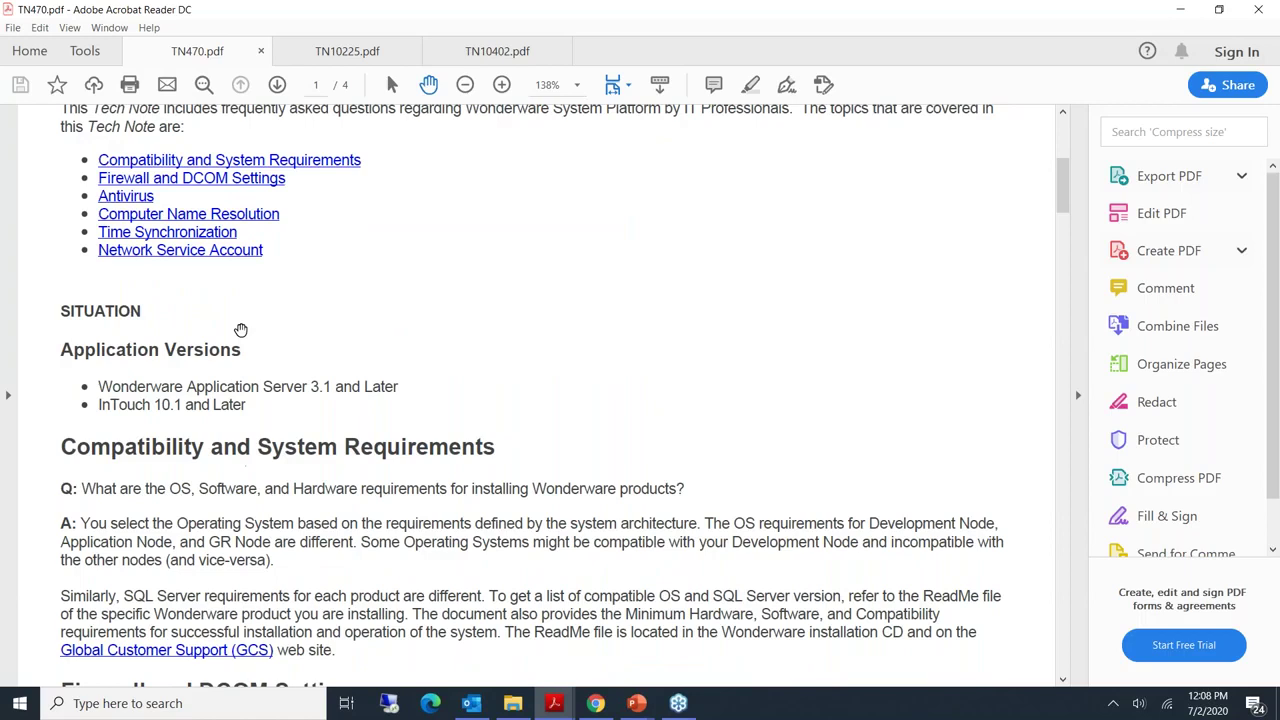
scroll(250, 290, "down", 9)
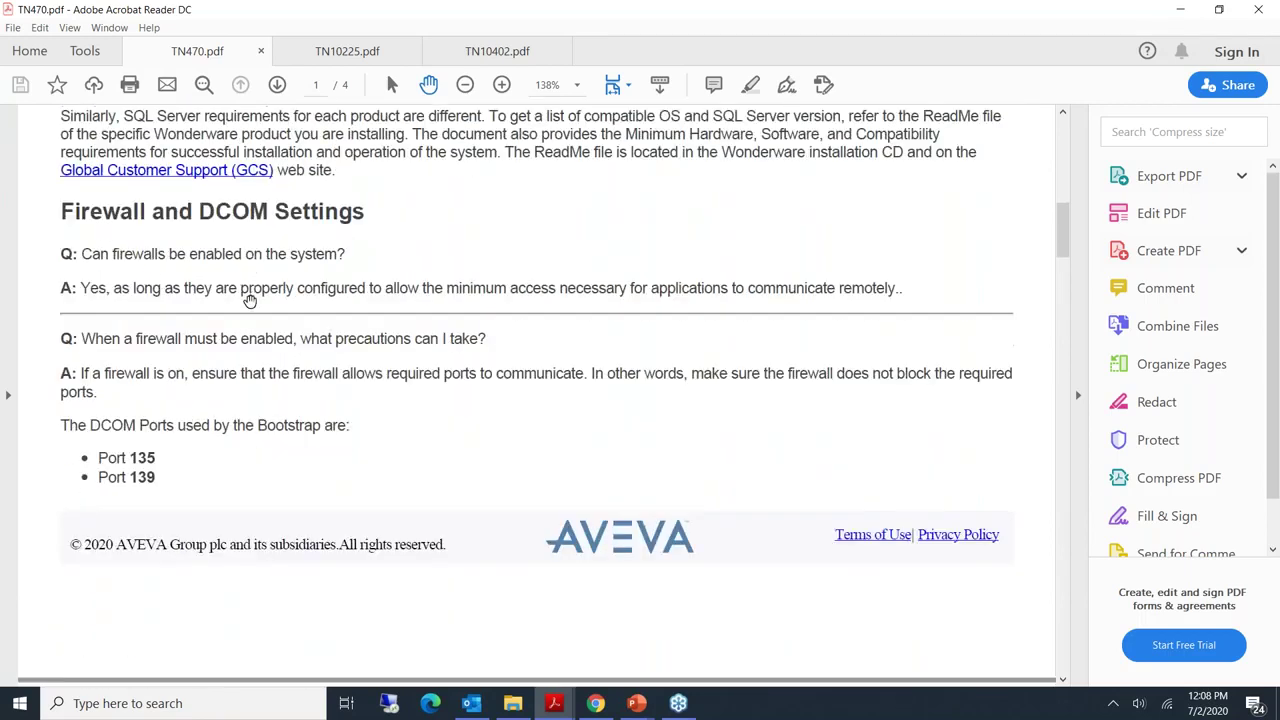
scroll(230, 318, "down", 9)
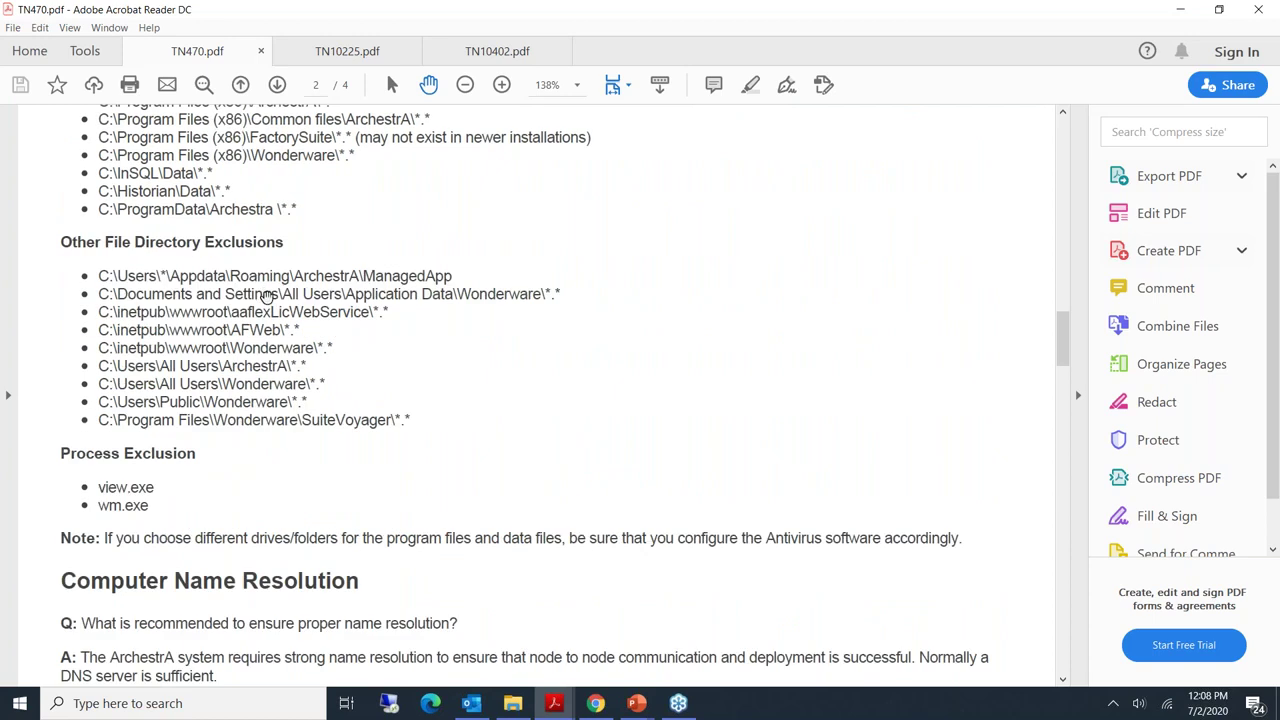
scroll(268, 297, "down", 13)
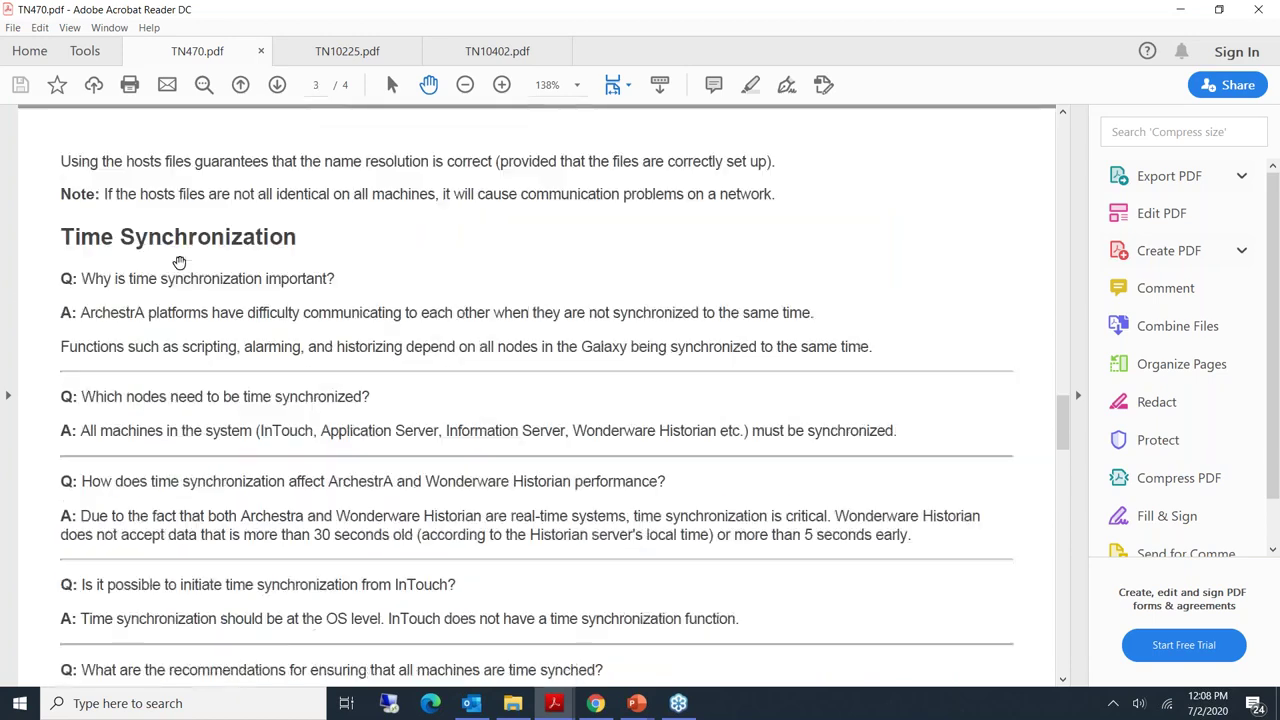
scroll(186, 277, "down", 8)
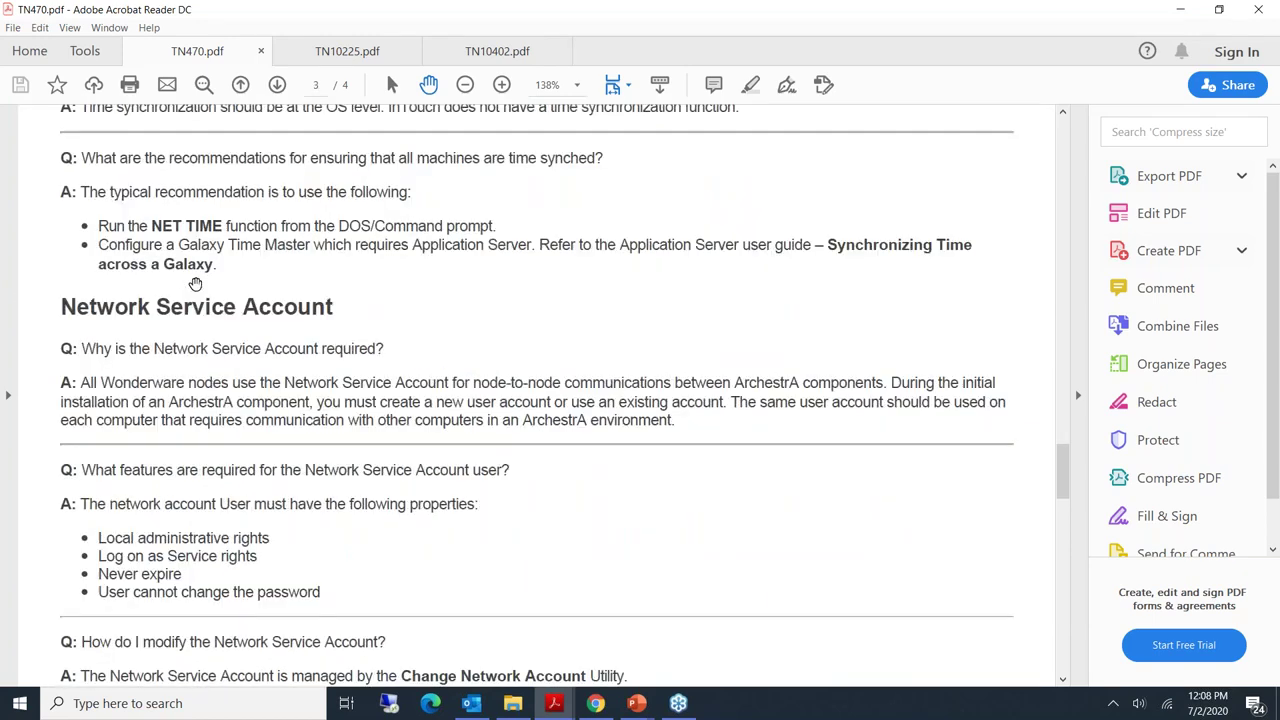
scroll(195, 284, "down", 12)
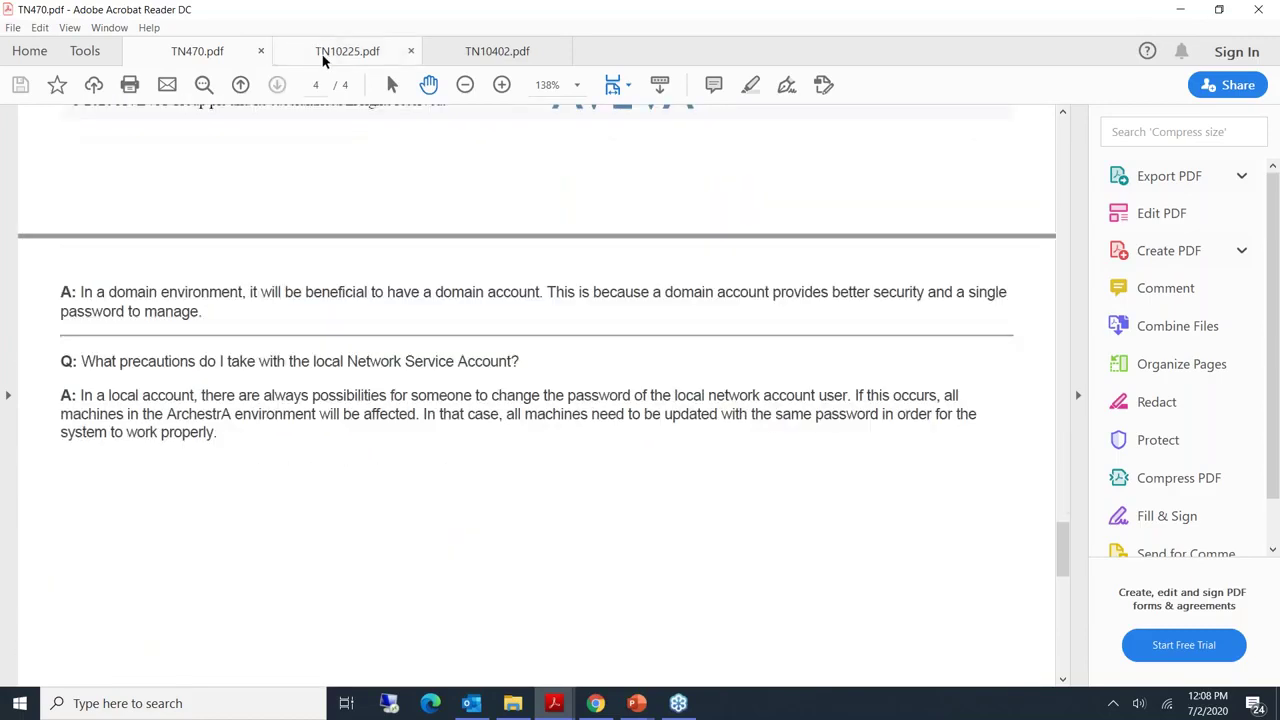
- Open TN10225.pdf and review the accounts and security groups for Application Server, InTouch and Historian in System Platform 2017 Update 3
left_click(323, 60)
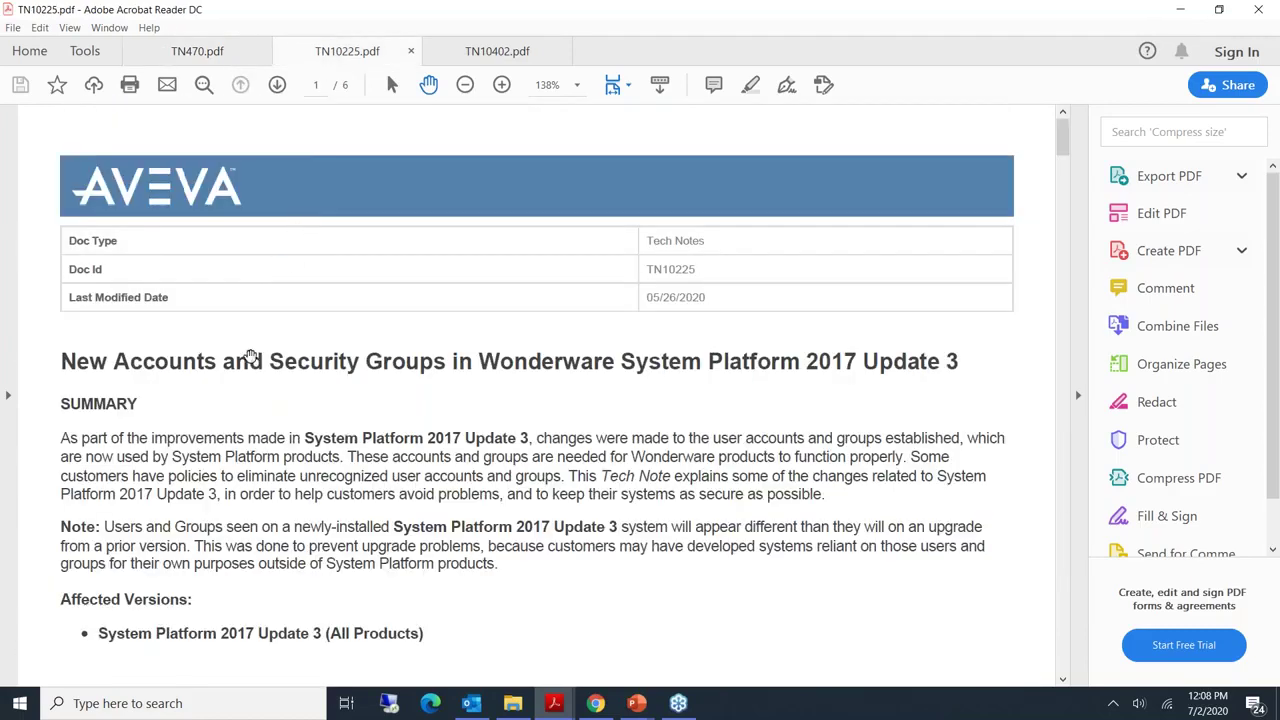
scroll(240, 363, "down", 2)
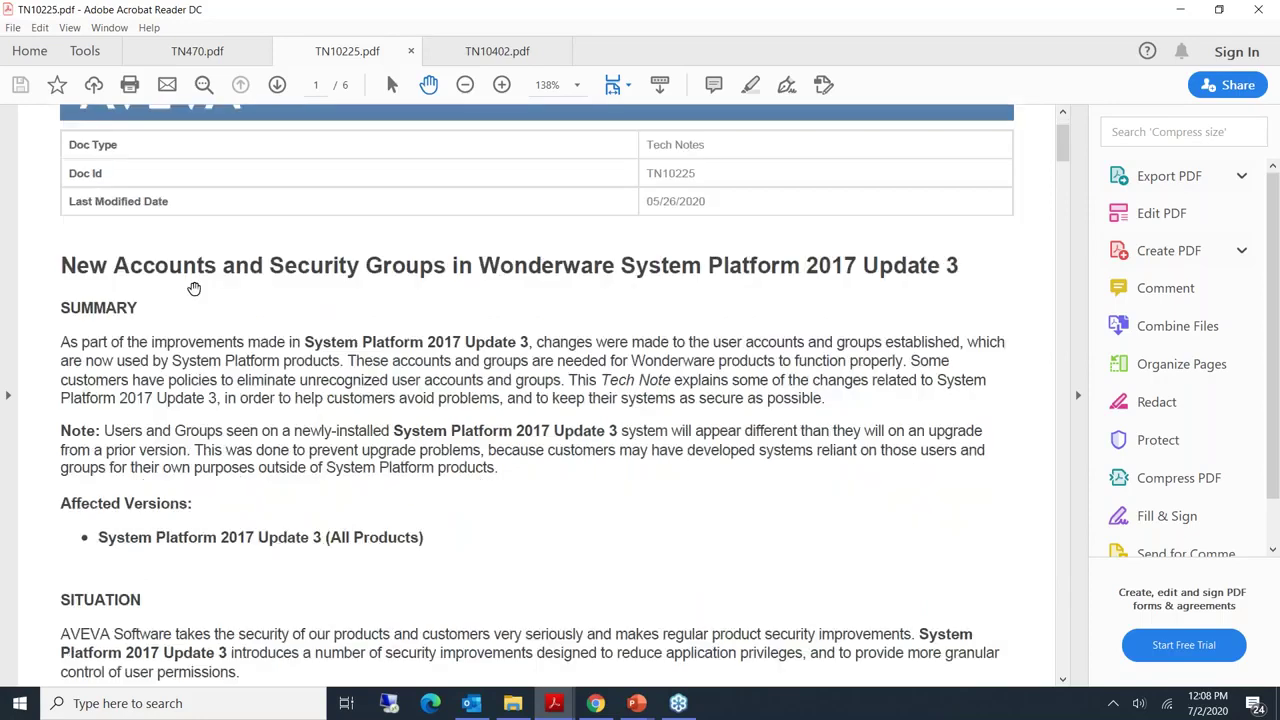
scroll(194, 288, "down", 10)
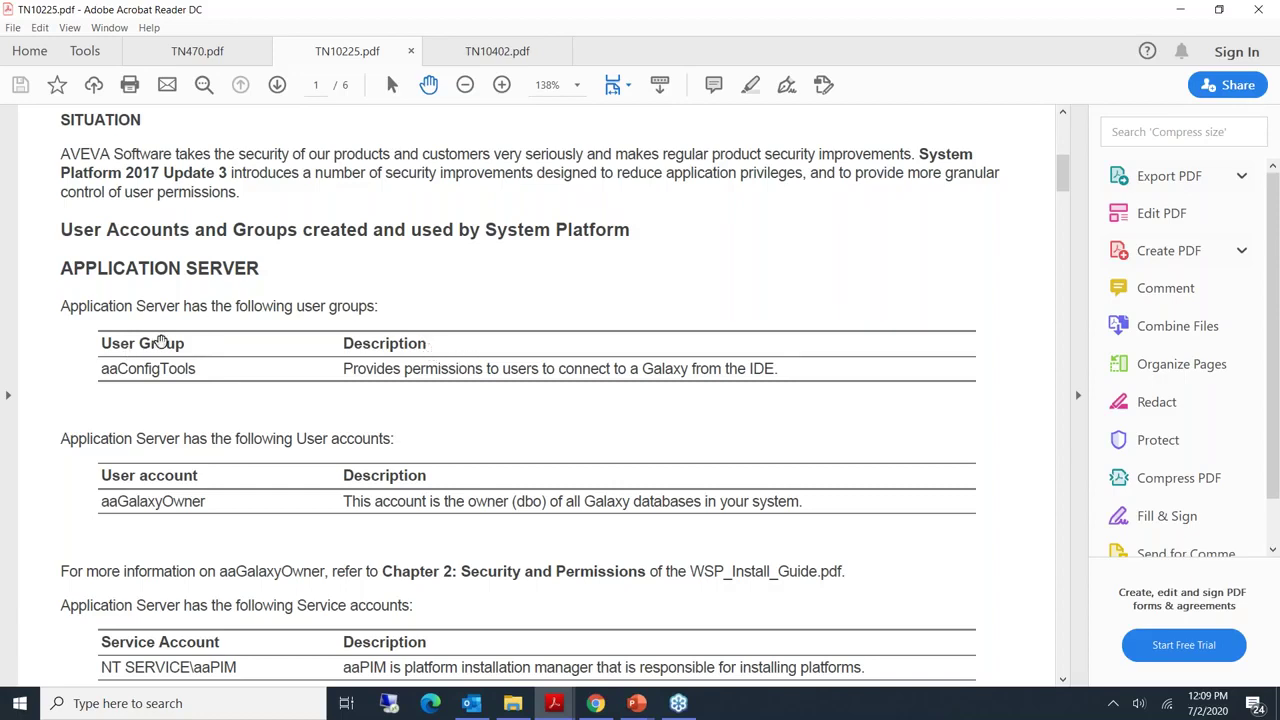
scroll(160, 342, "down", 3)
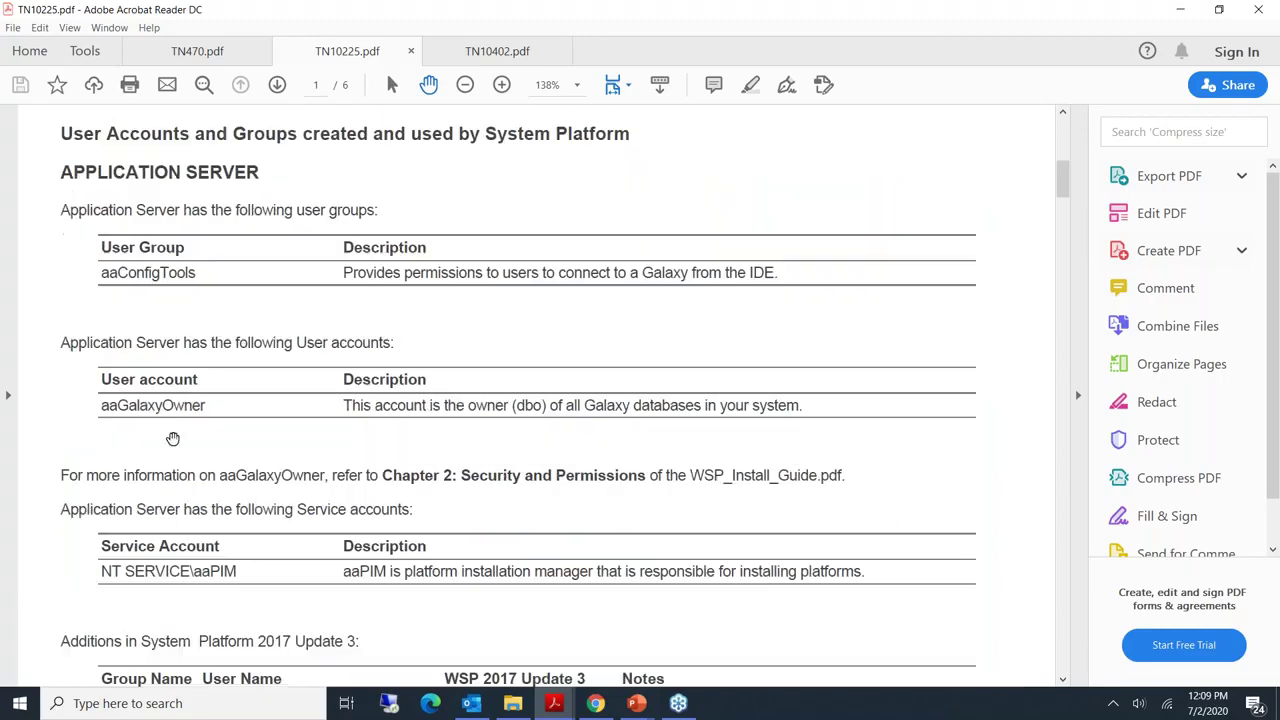
scroll(180, 418, "down", 3)
scroll(150, 340, "down", 5)
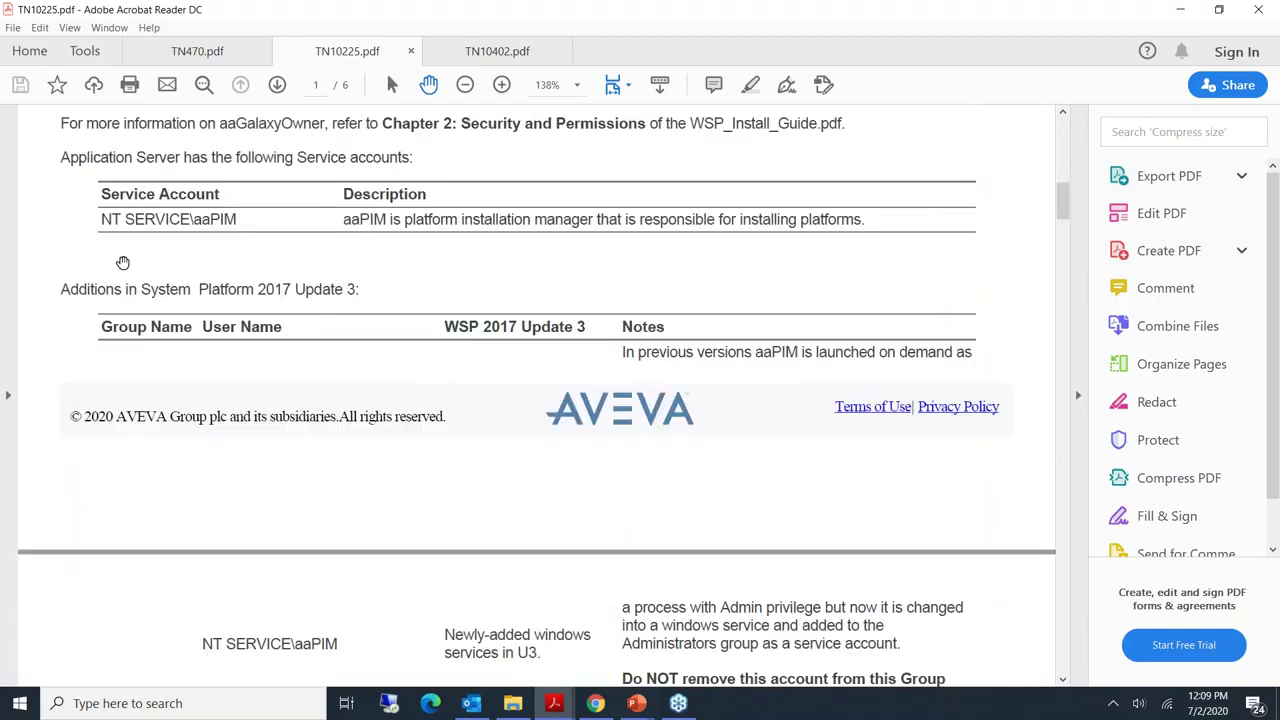
scroll(150, 292, "down", 4)
scroll(152, 300, "down", 20)
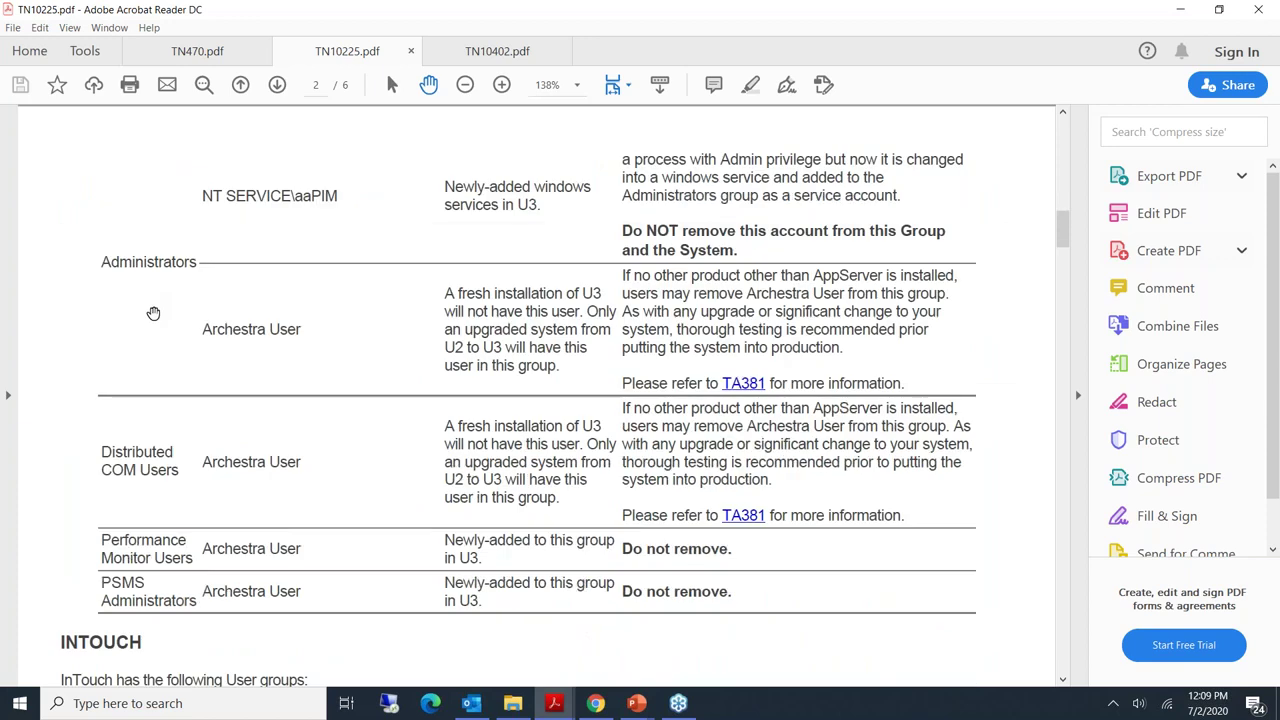
scroll(151, 315, "down", 16)
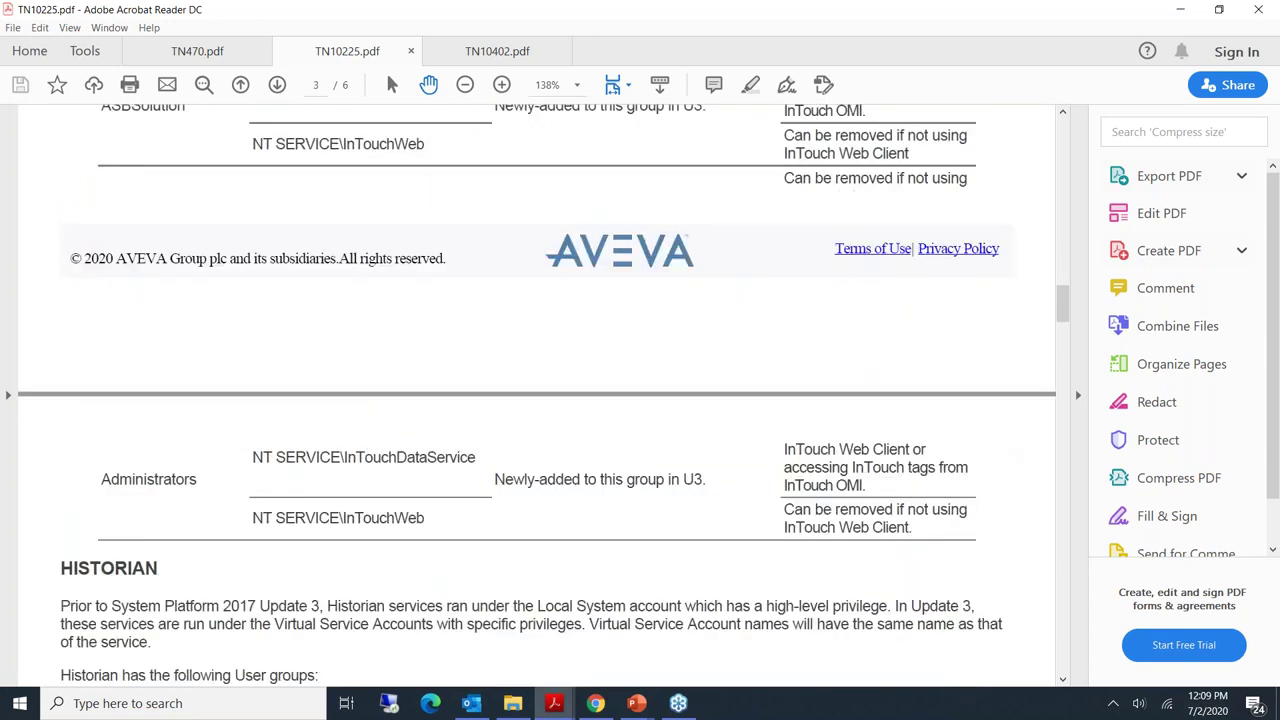
scroll(194, 294, "down", 16)
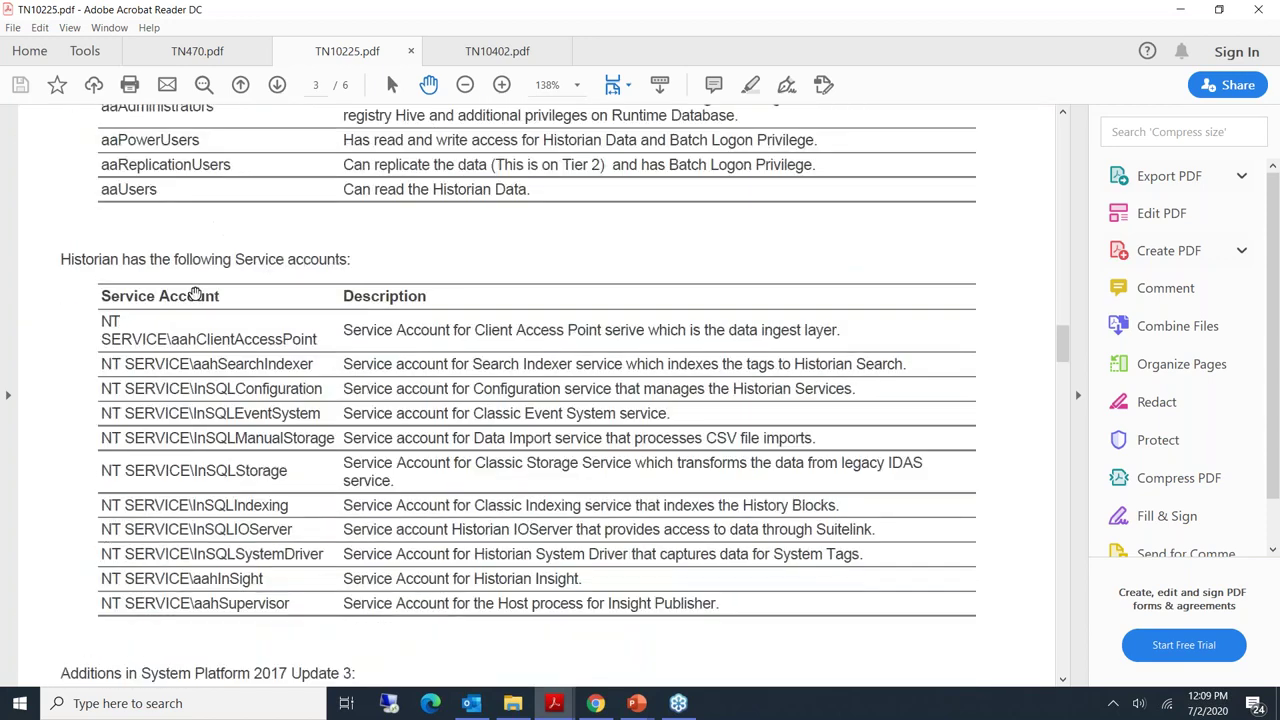
scroll(240, 352, "down", 12)
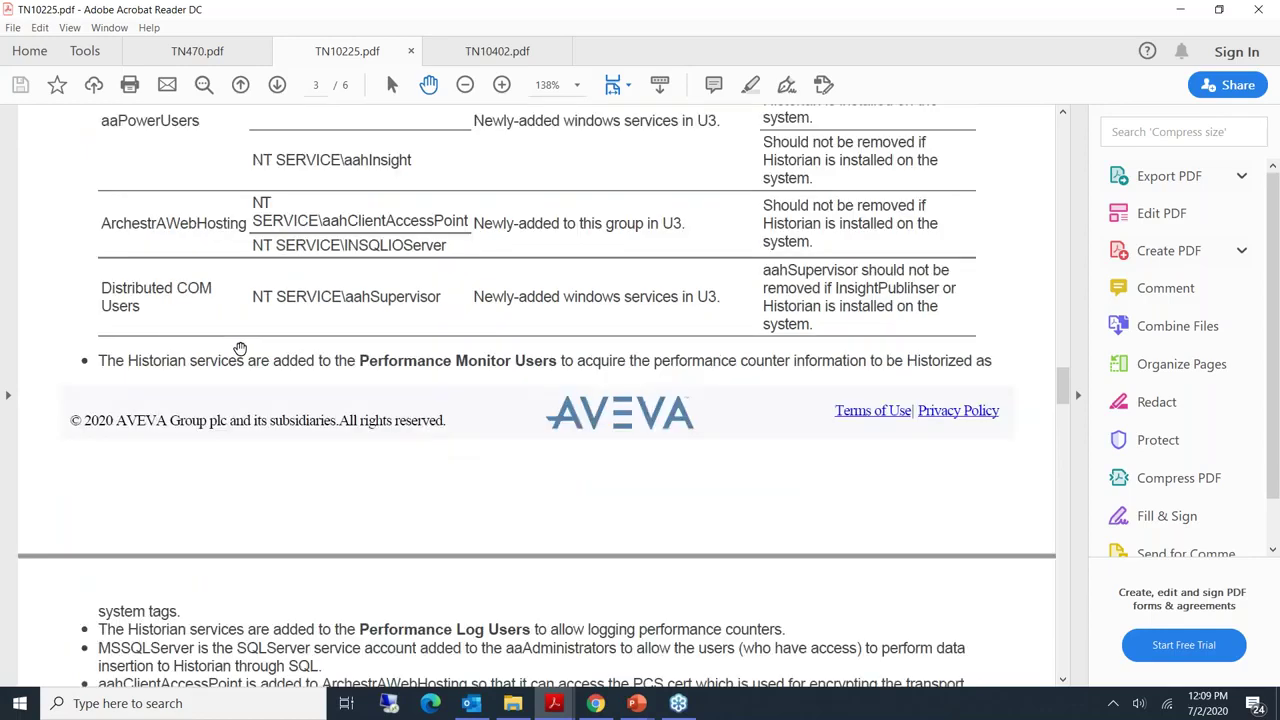
- Open TN10402.pdf and review the table of ports required for System Platform 2017 Update 3
left_click(510, 53)
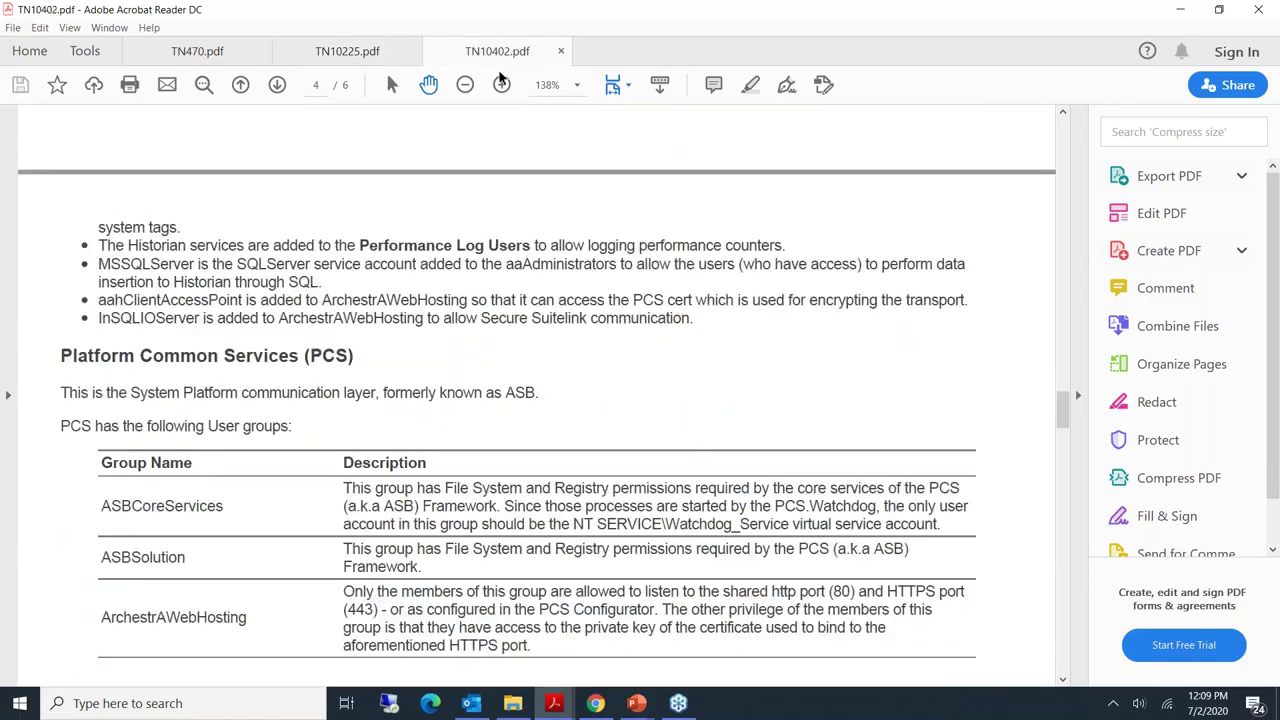
scroll(352, 300, "down", 3)
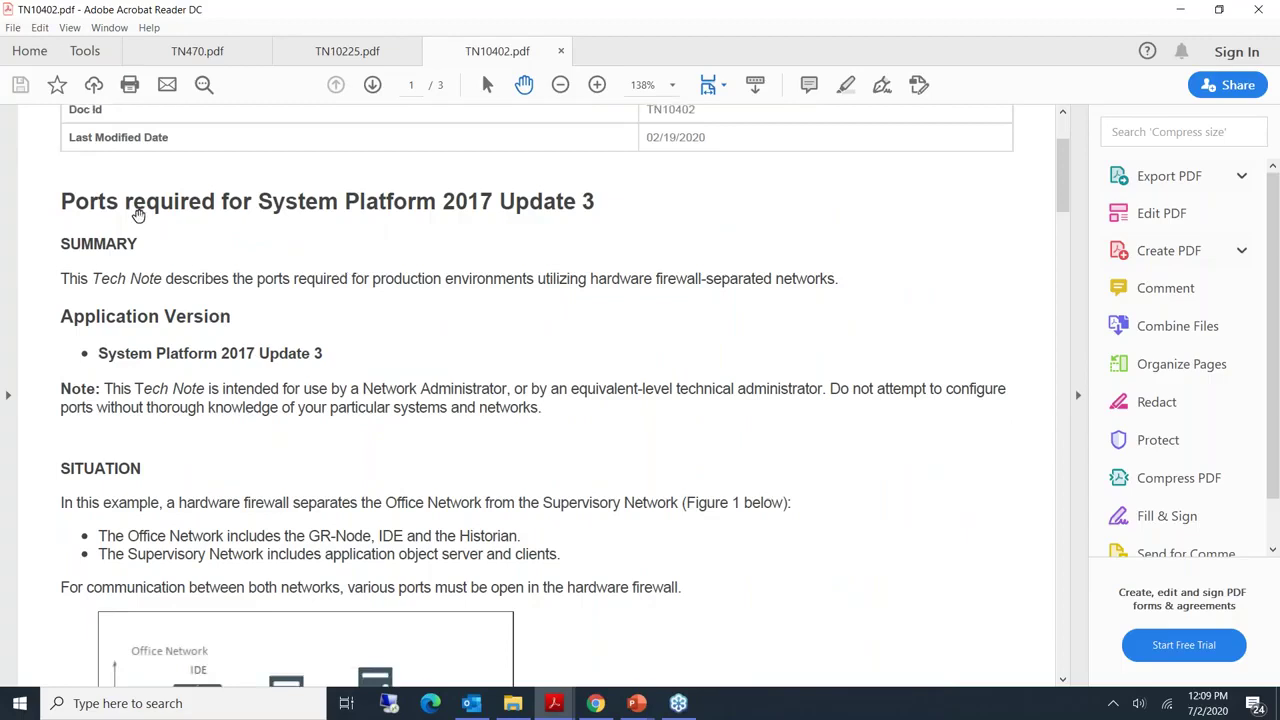
scroll(323, 263, "down", 8)
scroll(303, 262, "down", 15)
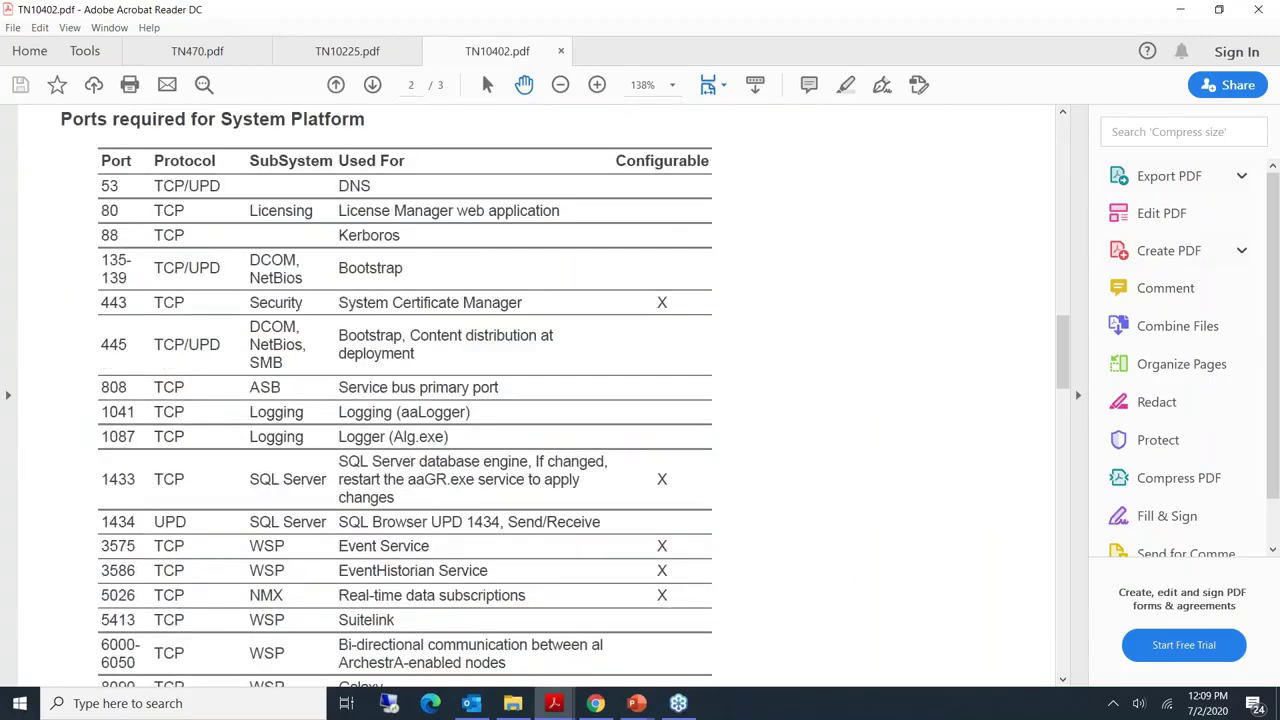
scroll(315, 262, "down", 5)
scroll(315, 262, "down", 10)
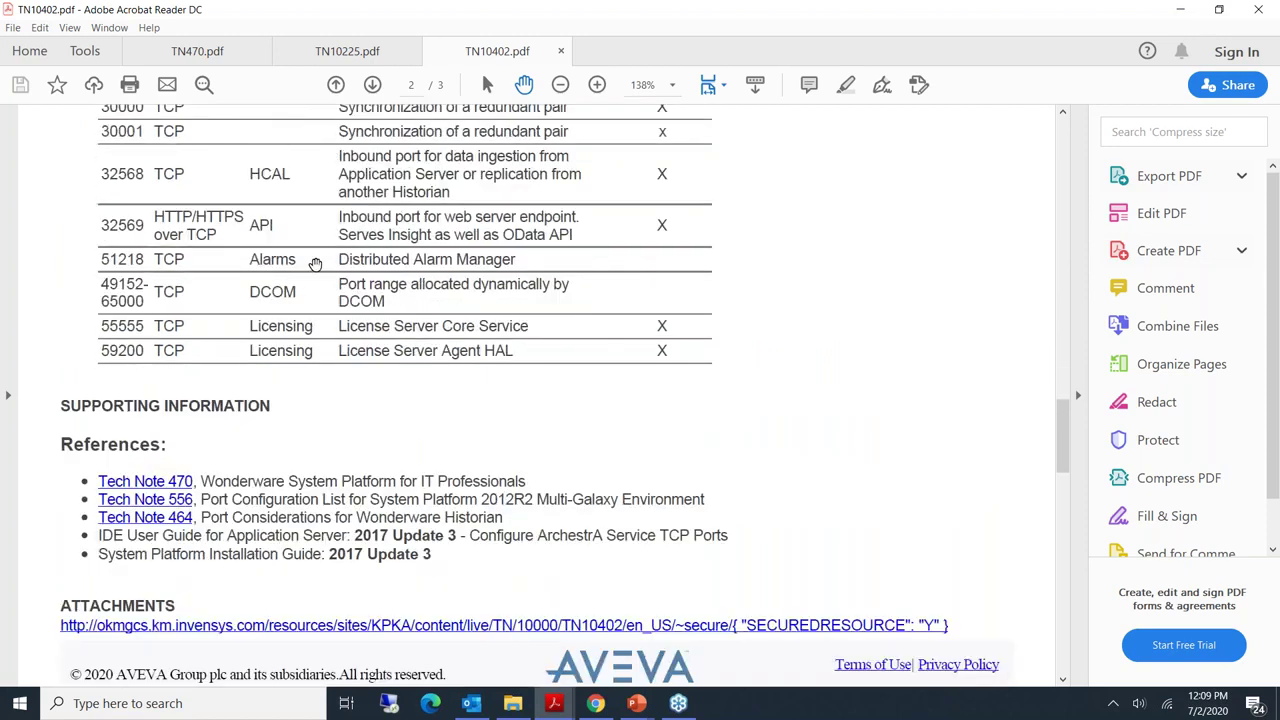
- Return to TN470.pdf and review the Network Service Account requirements and the antivirus directory and process exclusions
left_click(207, 62)
scroll(247, 378, "down", 5)
scroll(245, 377, "up", 10)
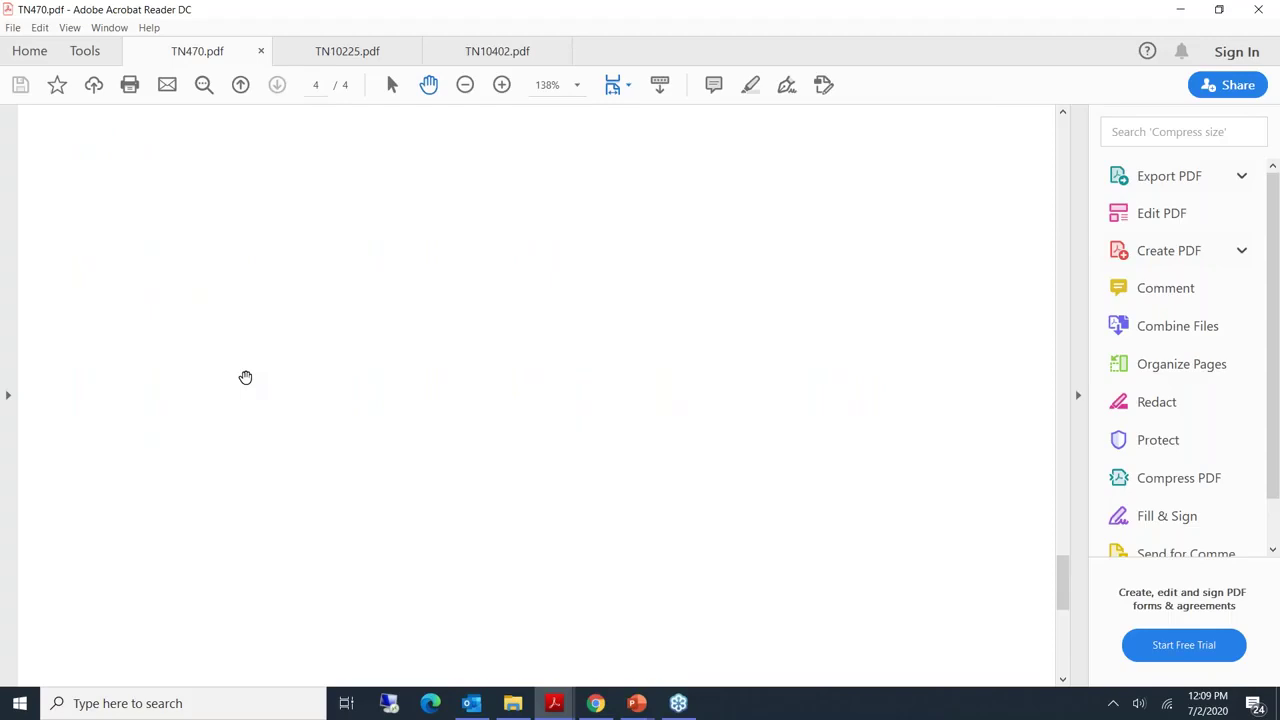
scroll(245, 377, "up", 15)
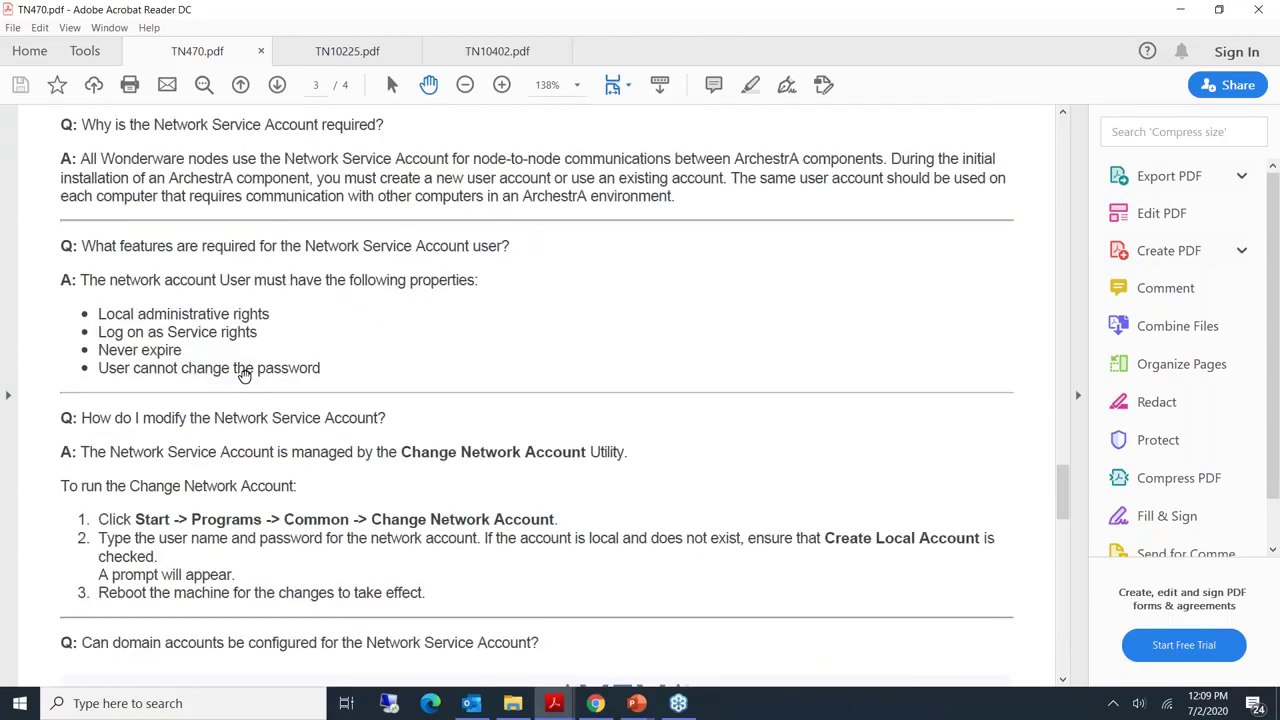
scroll(245, 377, "up", 15)
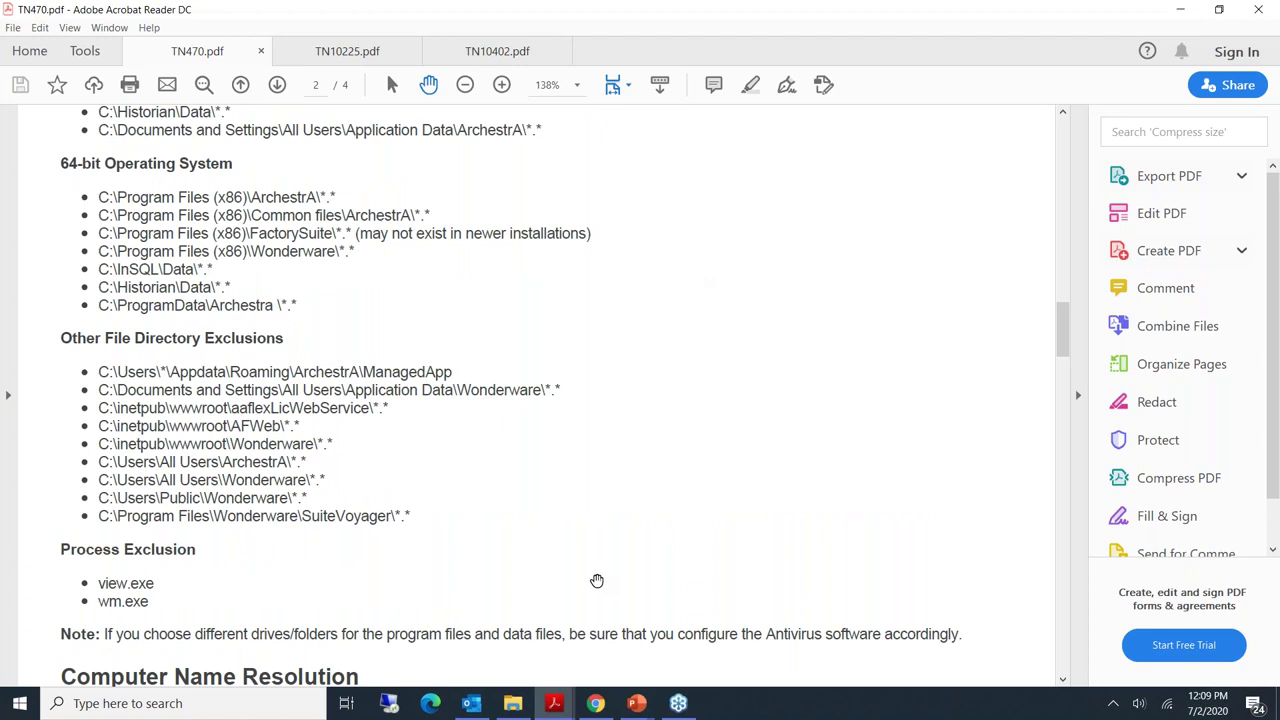
- Switch to Chrome and open the AVEVA Technology Matrix report for Wonderware Application Server 2017 Update 3 SP1 P01
left_click(595, 703)
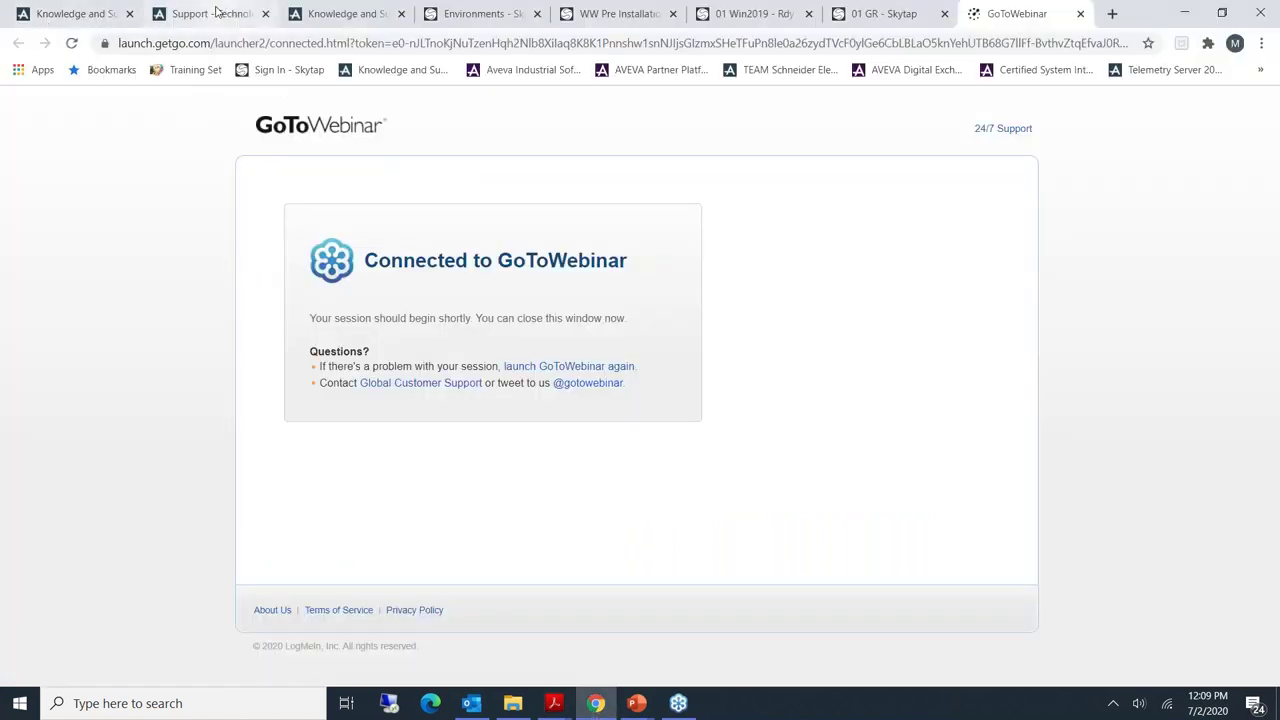
left_click(75, 13)
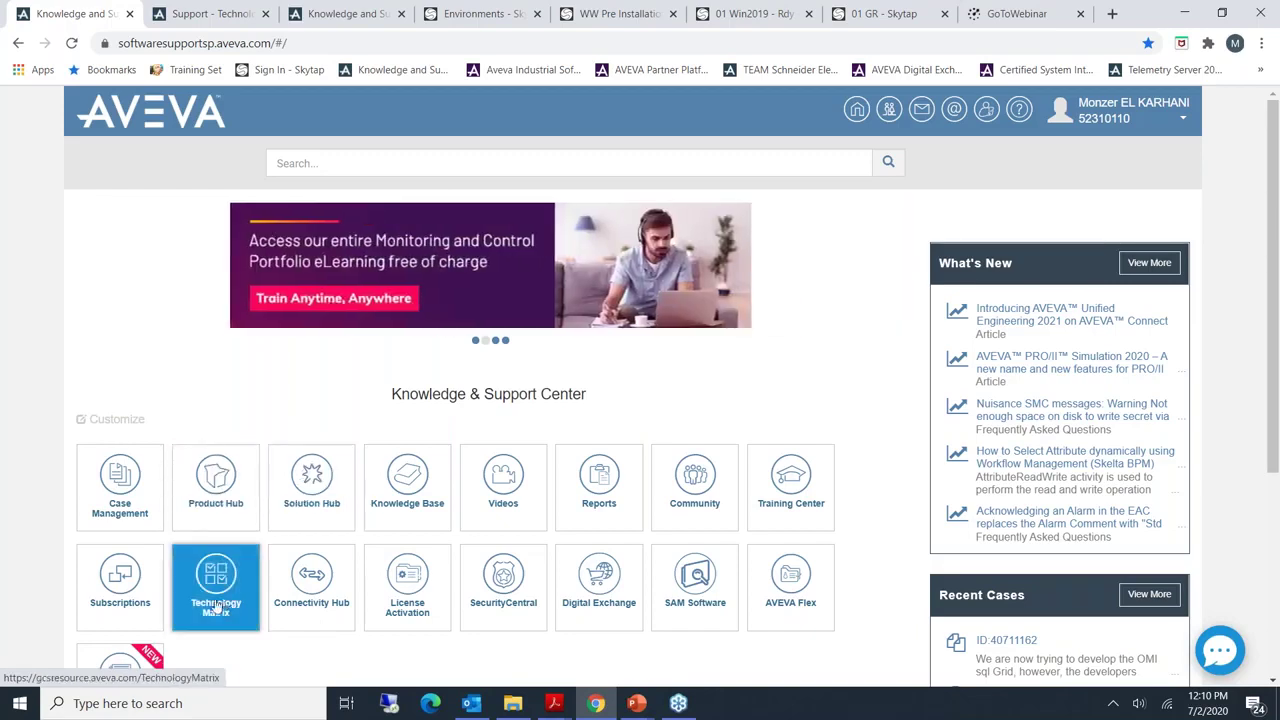
left_click(205, 13)
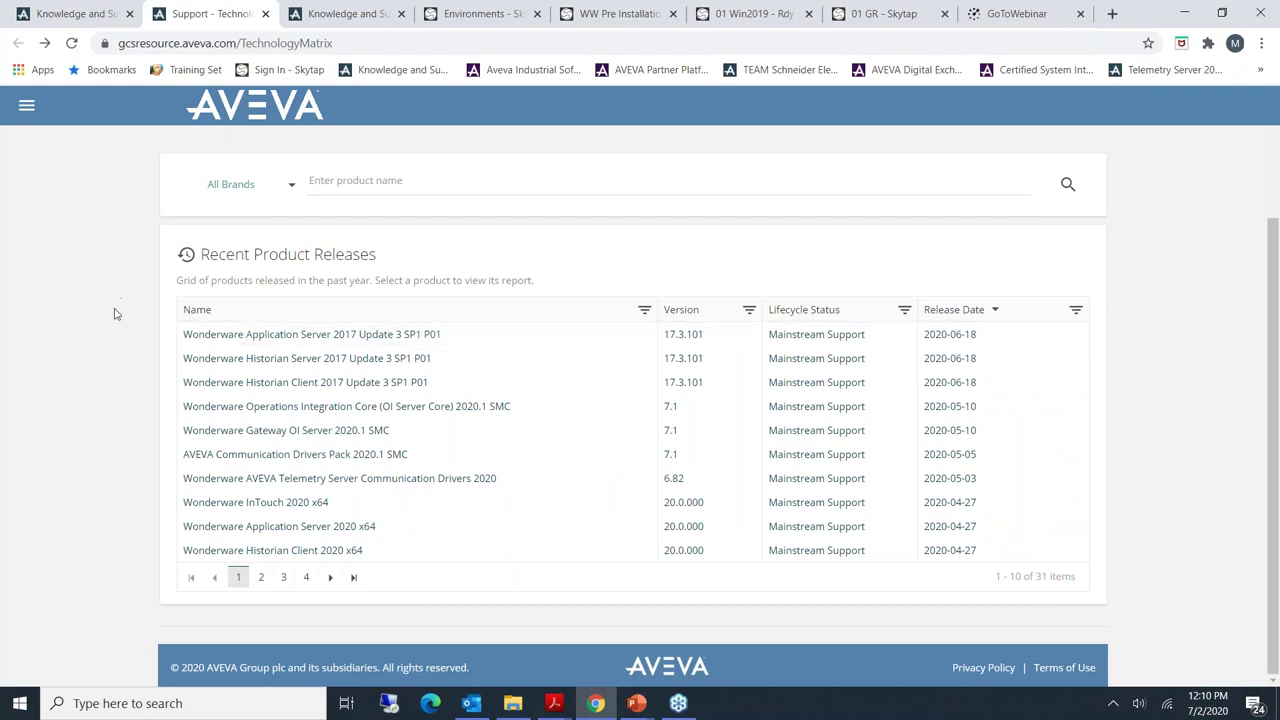
left_click(205, 338)
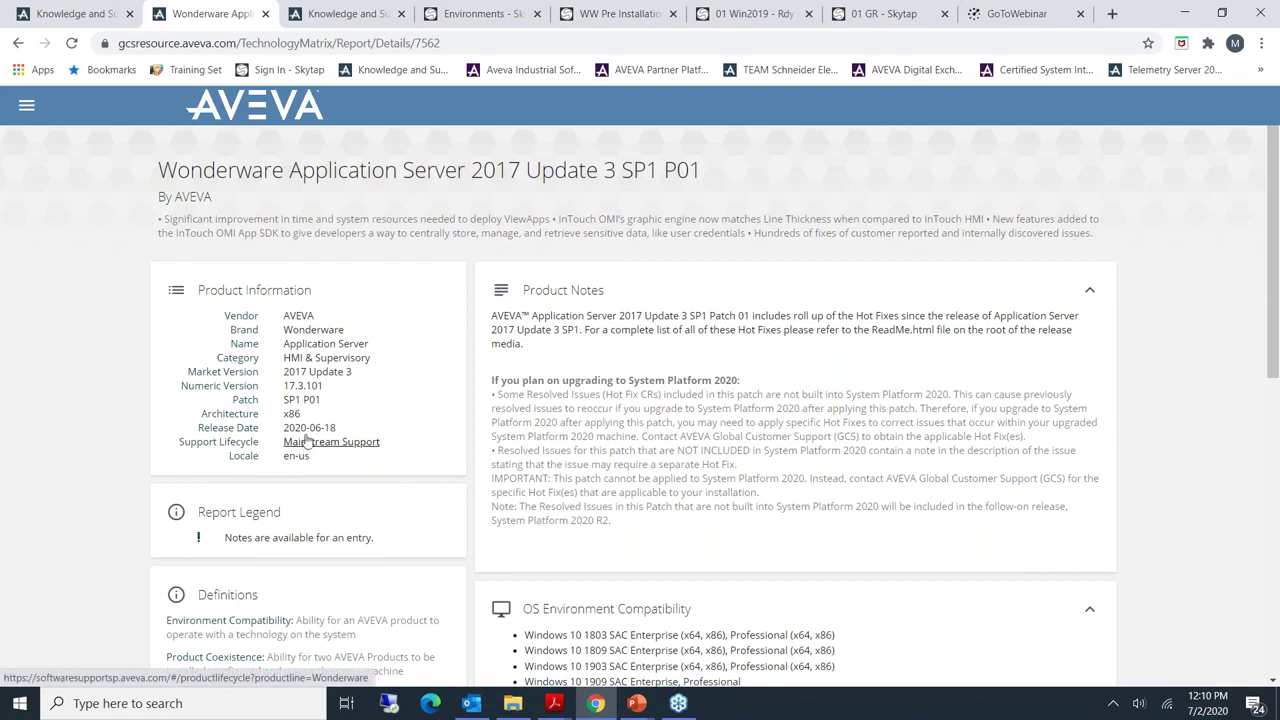
- Expand and review the report's database, runtime, and virtualization and fault-tolerant environment compatibility sections
scroll(628, 390, "down", 5)
left_click(578, 388)
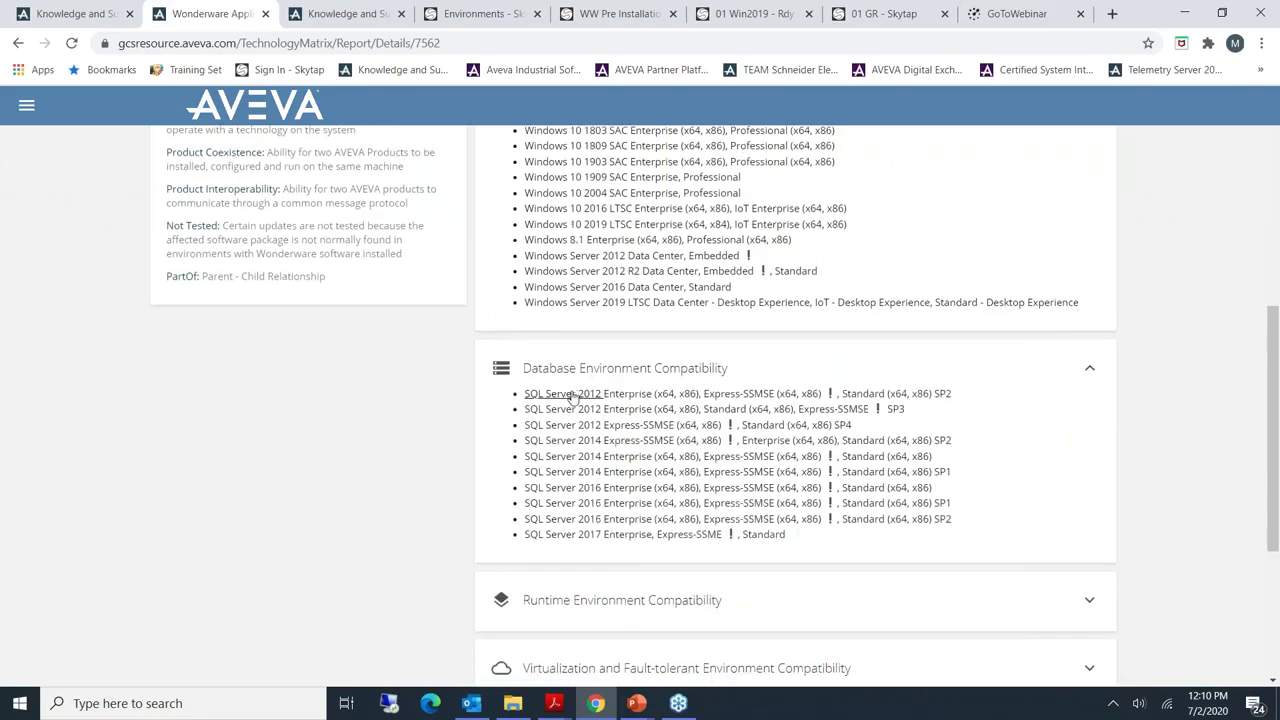
scroll(580, 360, "down", 3)
left_click(586, 302)
scroll(590, 383, "down", 1)
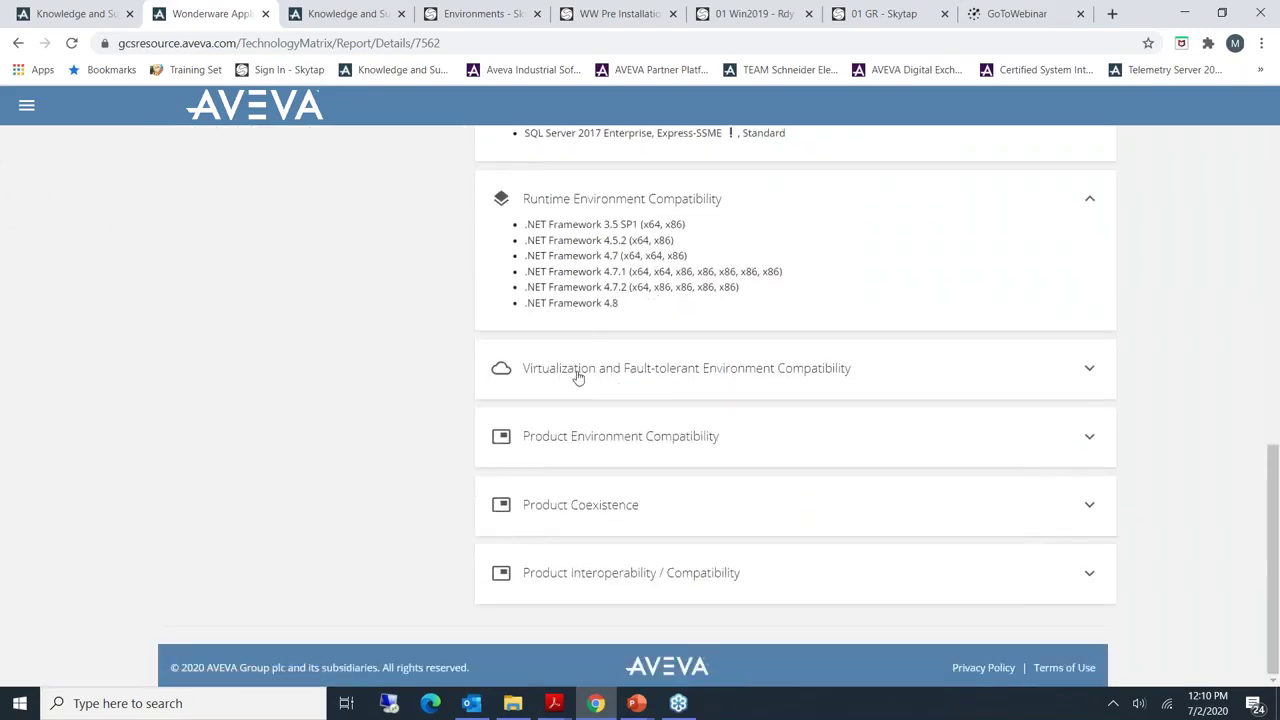
left_click(580, 370)
scroll(545, 377, "down", 2)
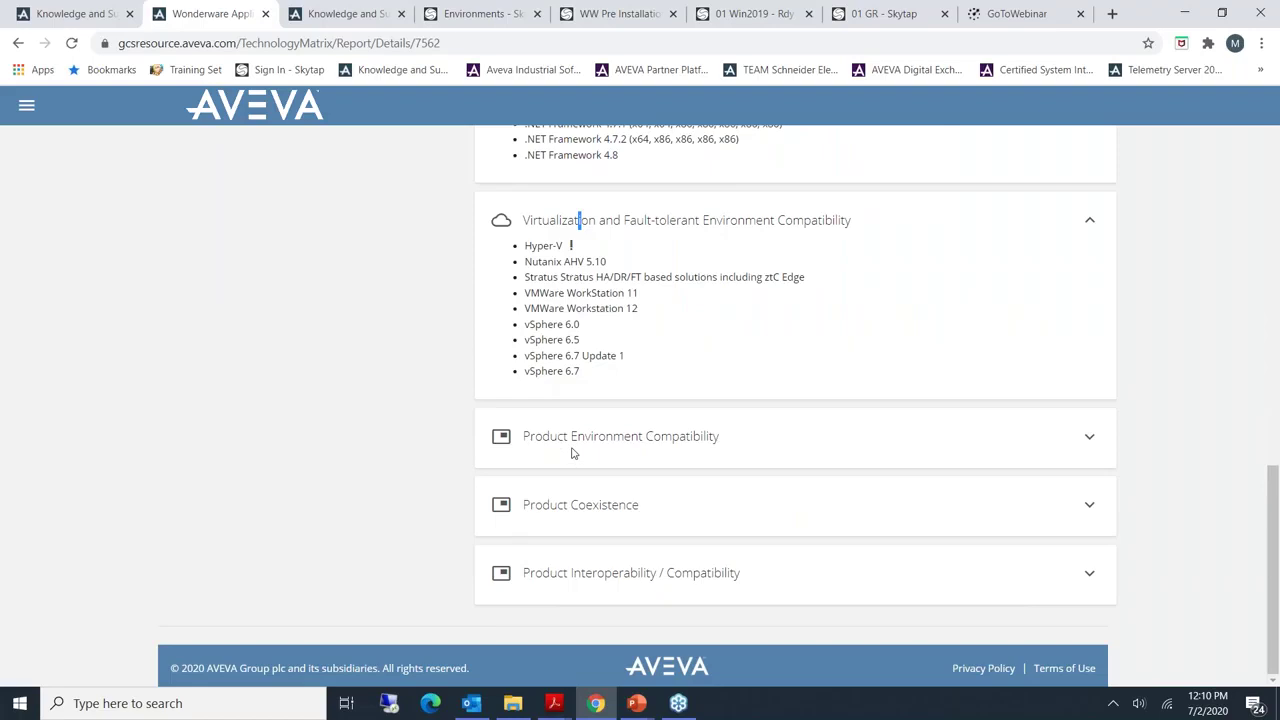
- Expand and review the report's Product Coexistence and Product Interoperability / Compatibility lists
left_click(566, 505)
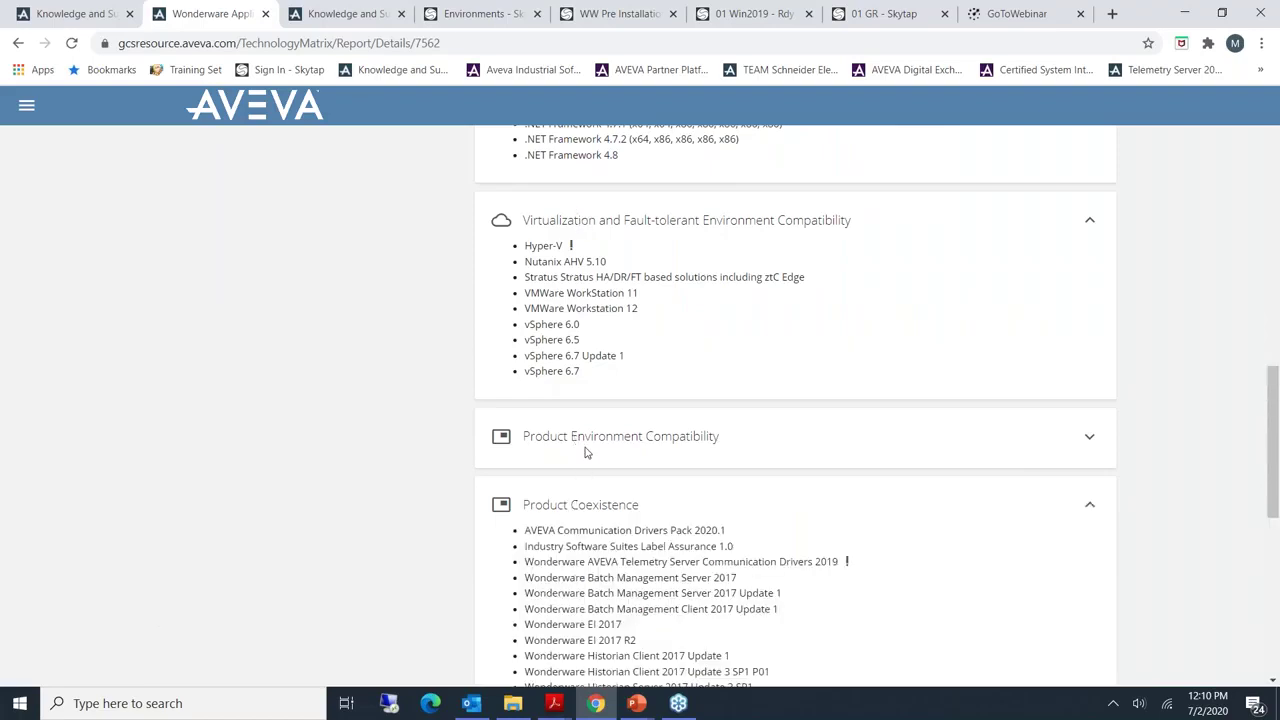
scroll(586, 451, "down", 3)
scroll(586, 384, "down", 4)
scroll(577, 305, "up", 3)
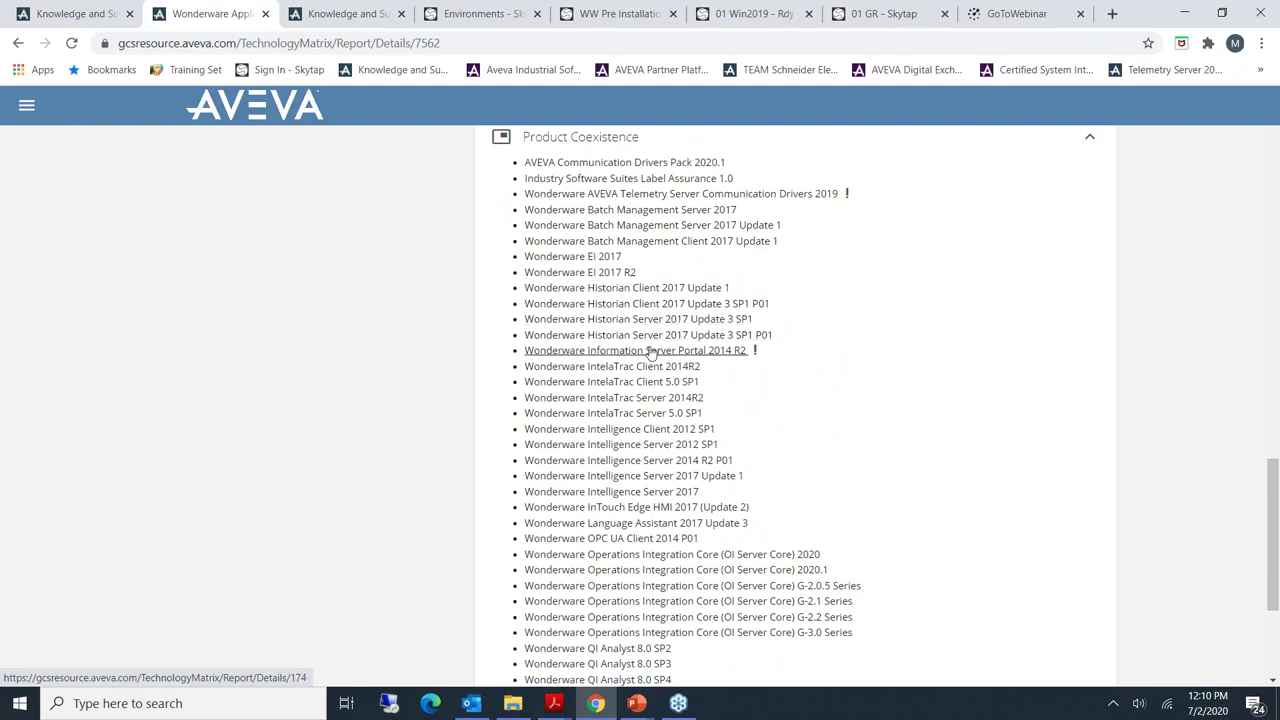
scroll(610, 565, "down", 3)
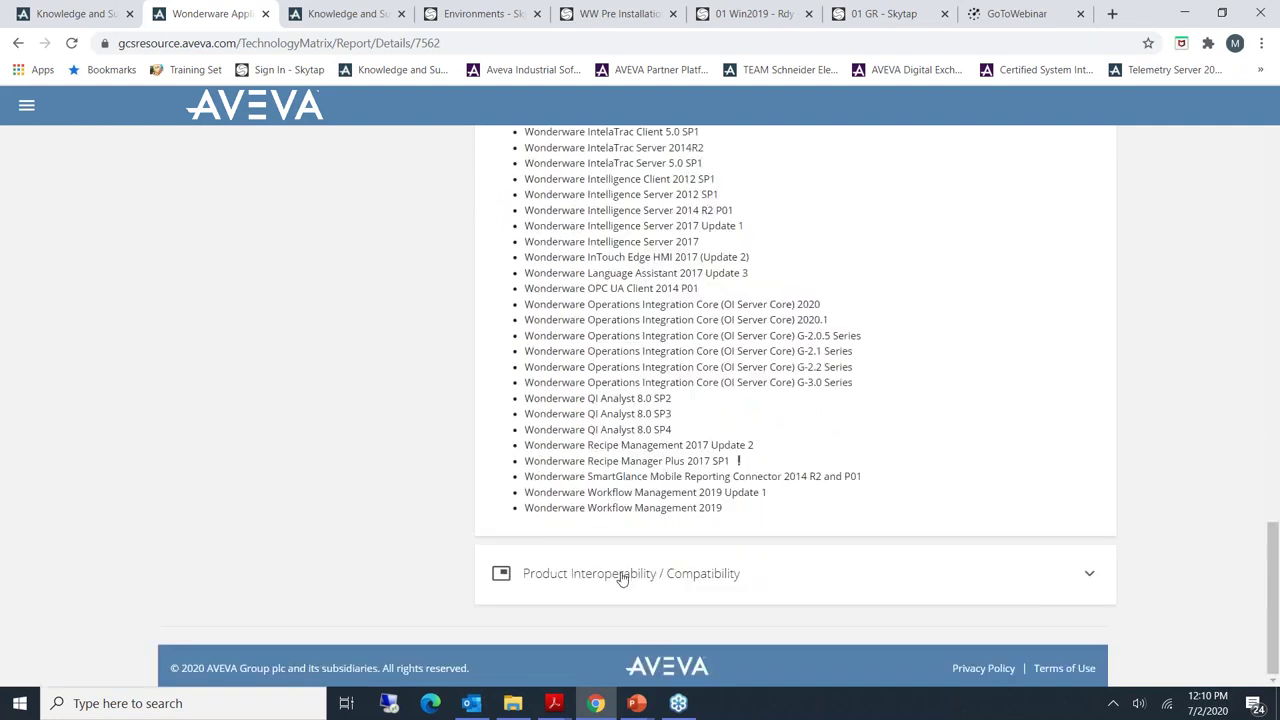
left_click(622, 576)
scroll(624, 400, "down", 5)
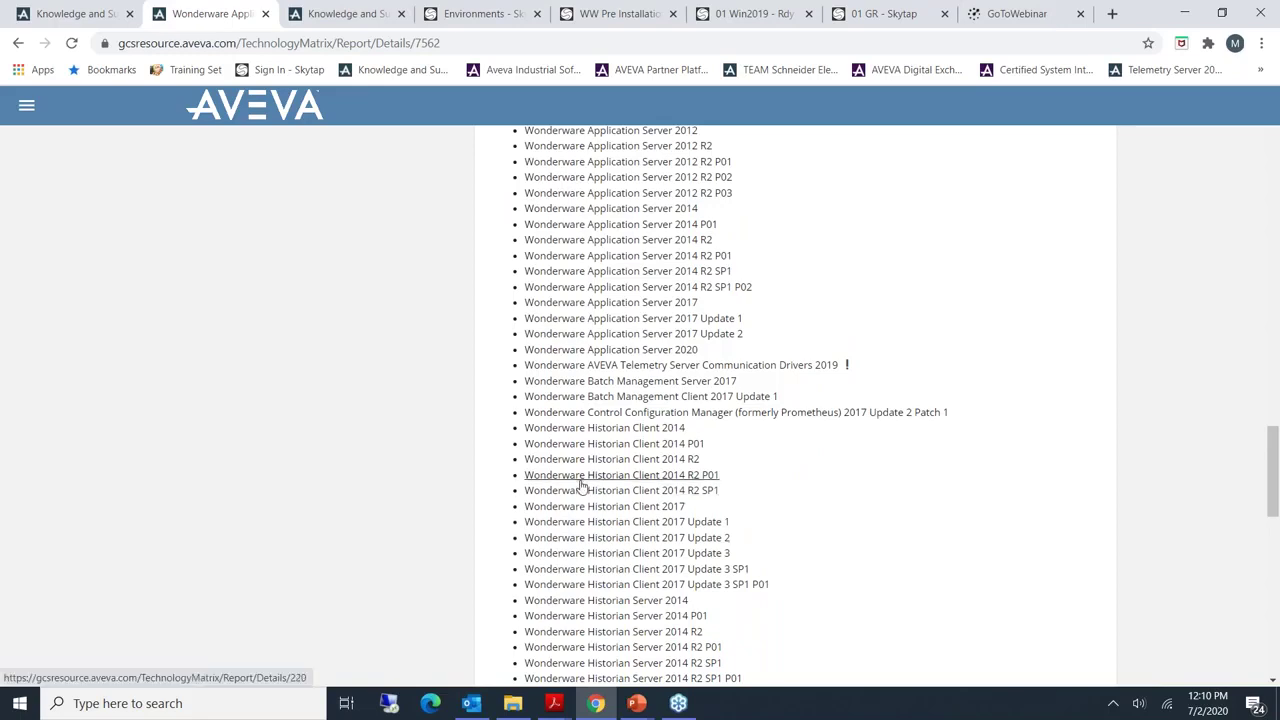
- Open the Read Me for System Platform 2017 Update 3 SP1 Patch 01 from its product page and review the patch installation guide
scroll(583, 488, "up", 15)
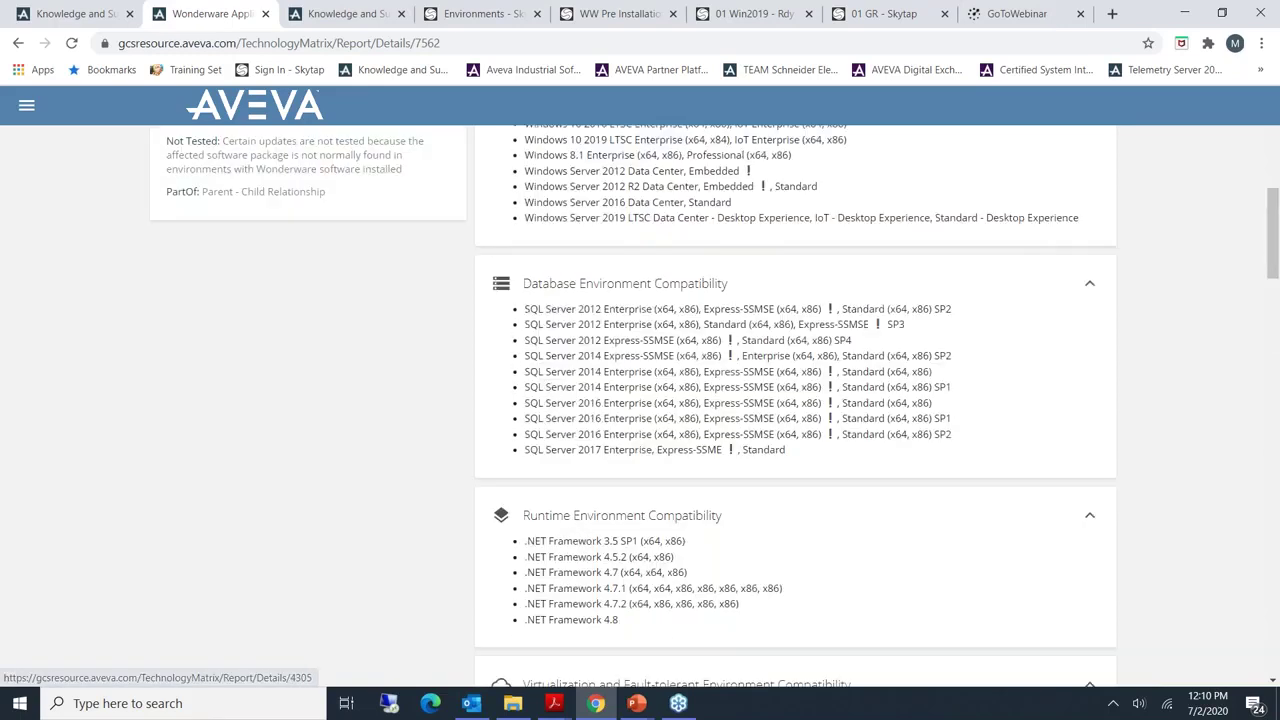
left_click(314, 13)
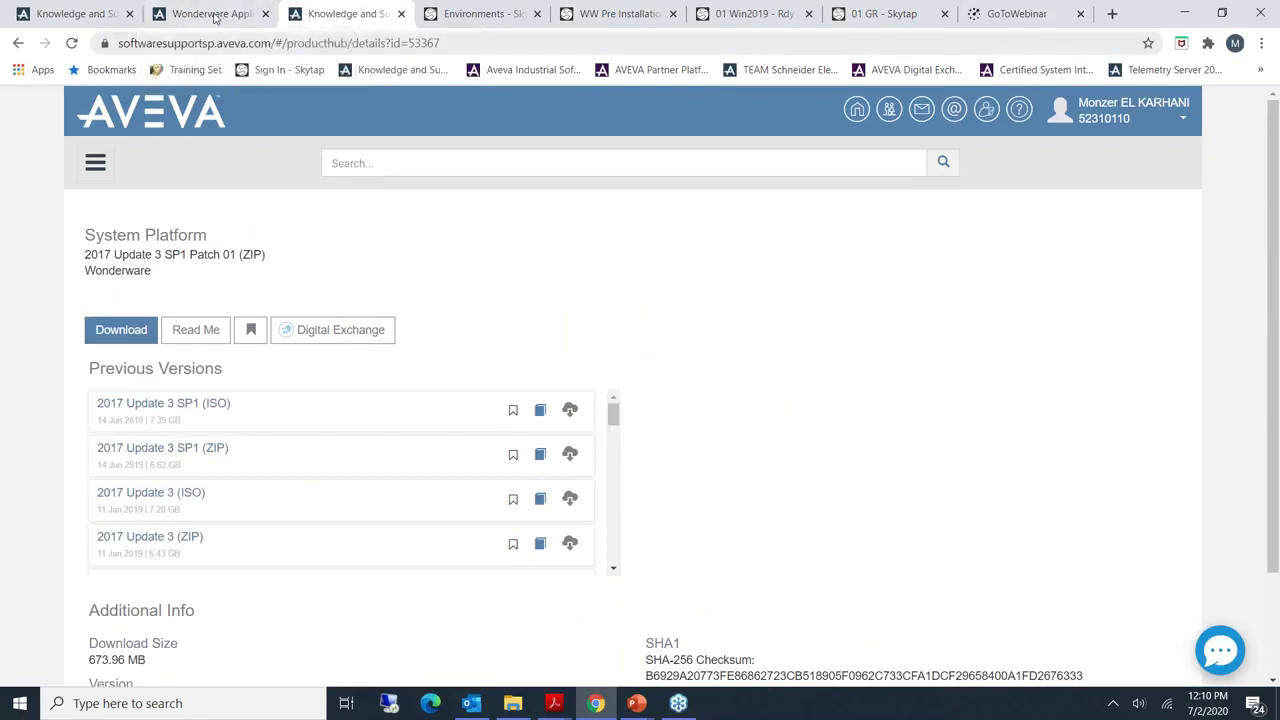
left_click(80, 14)
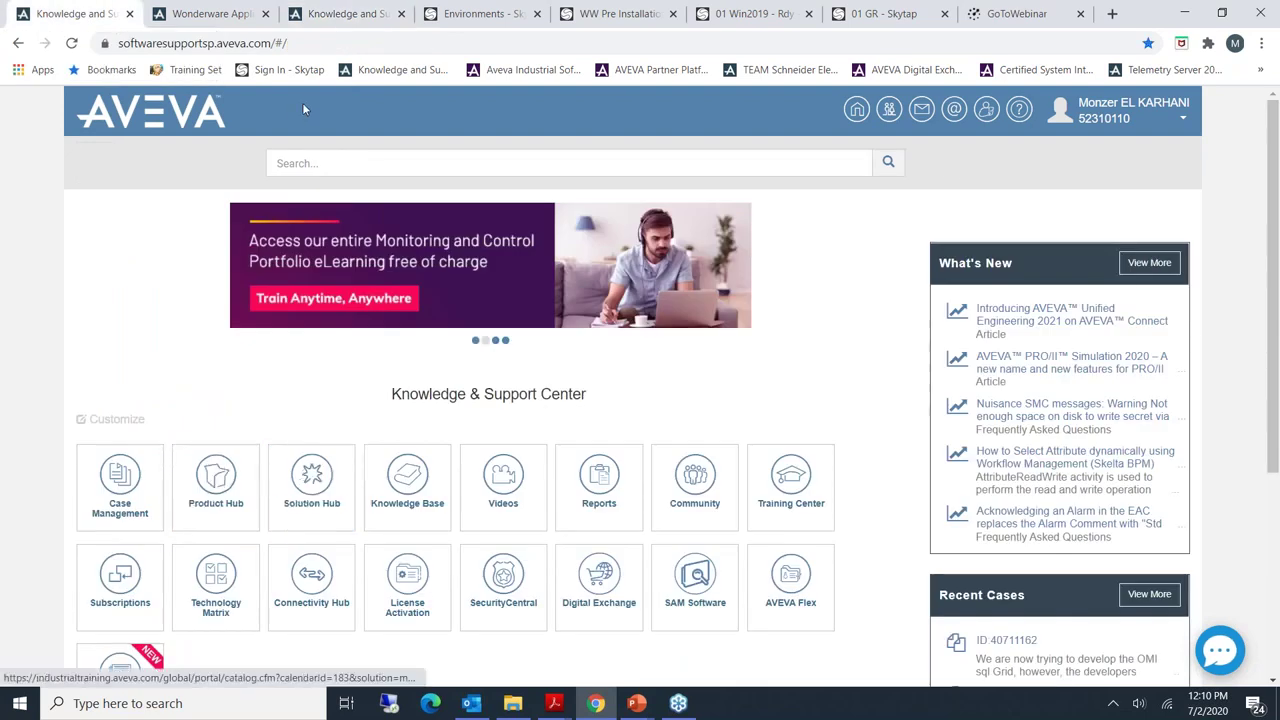
left_click(345, 14)
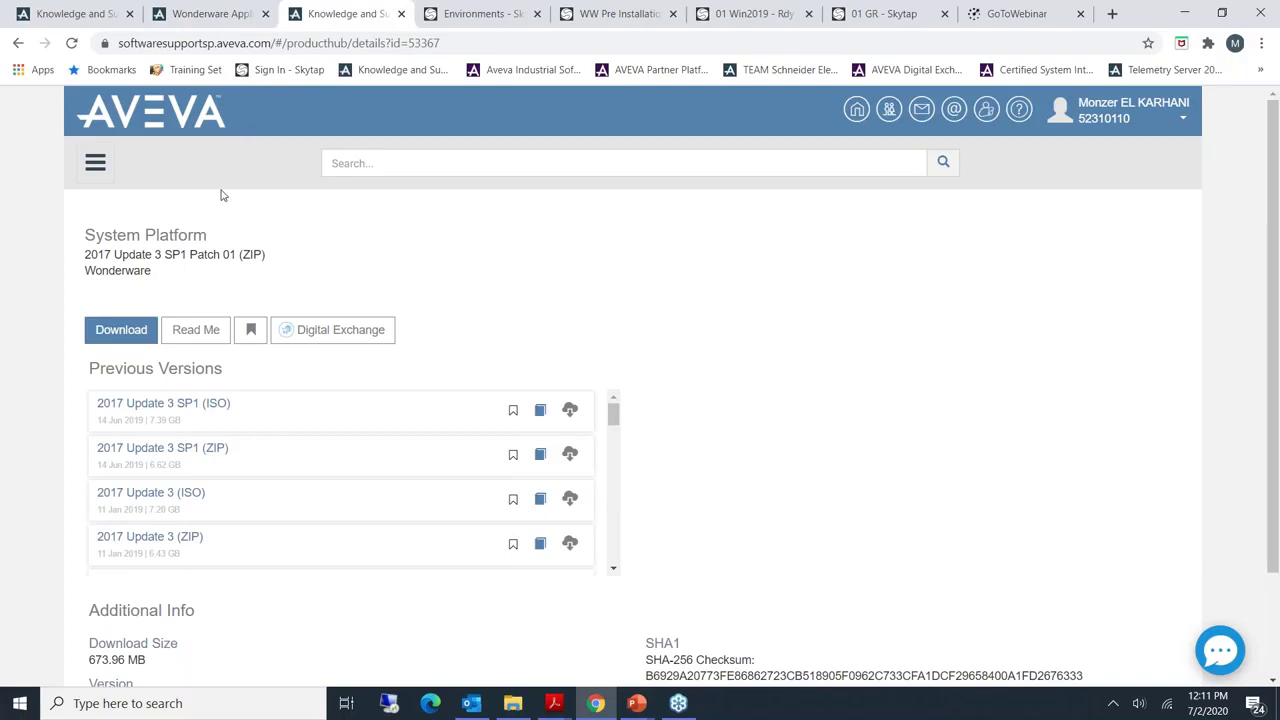
left_click(195, 330)
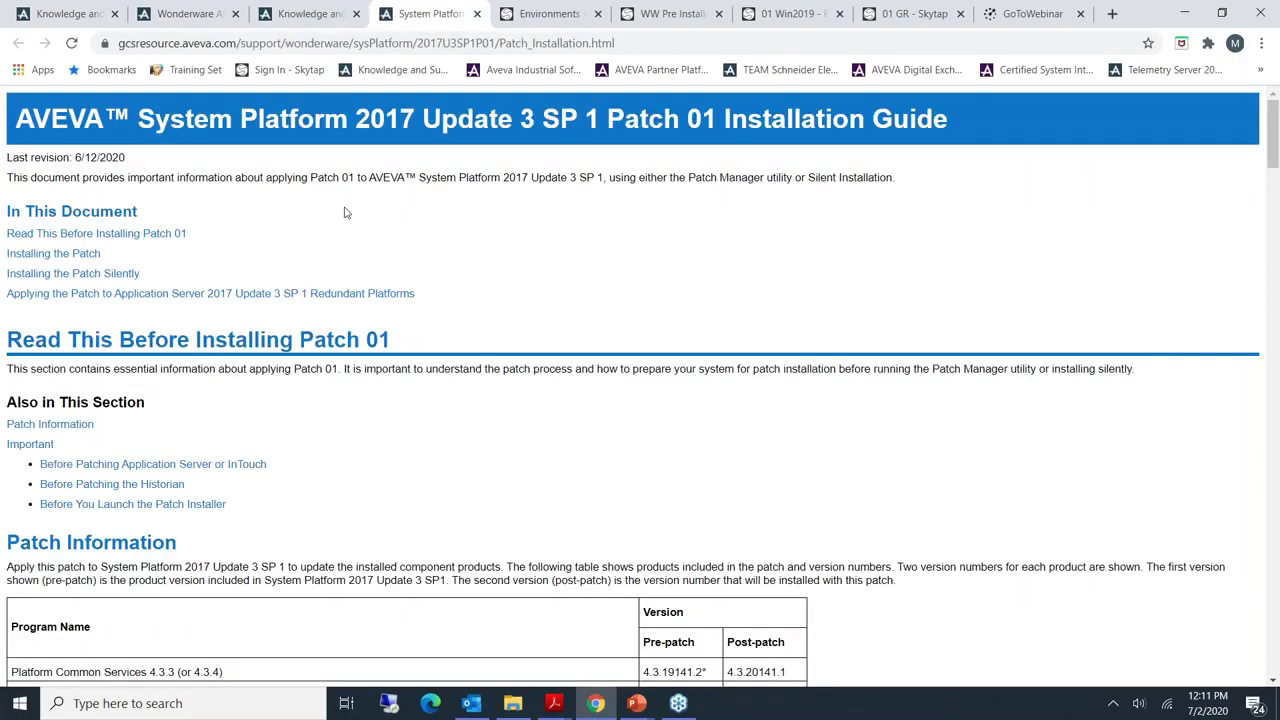
scroll(341, 244, "down", 20)
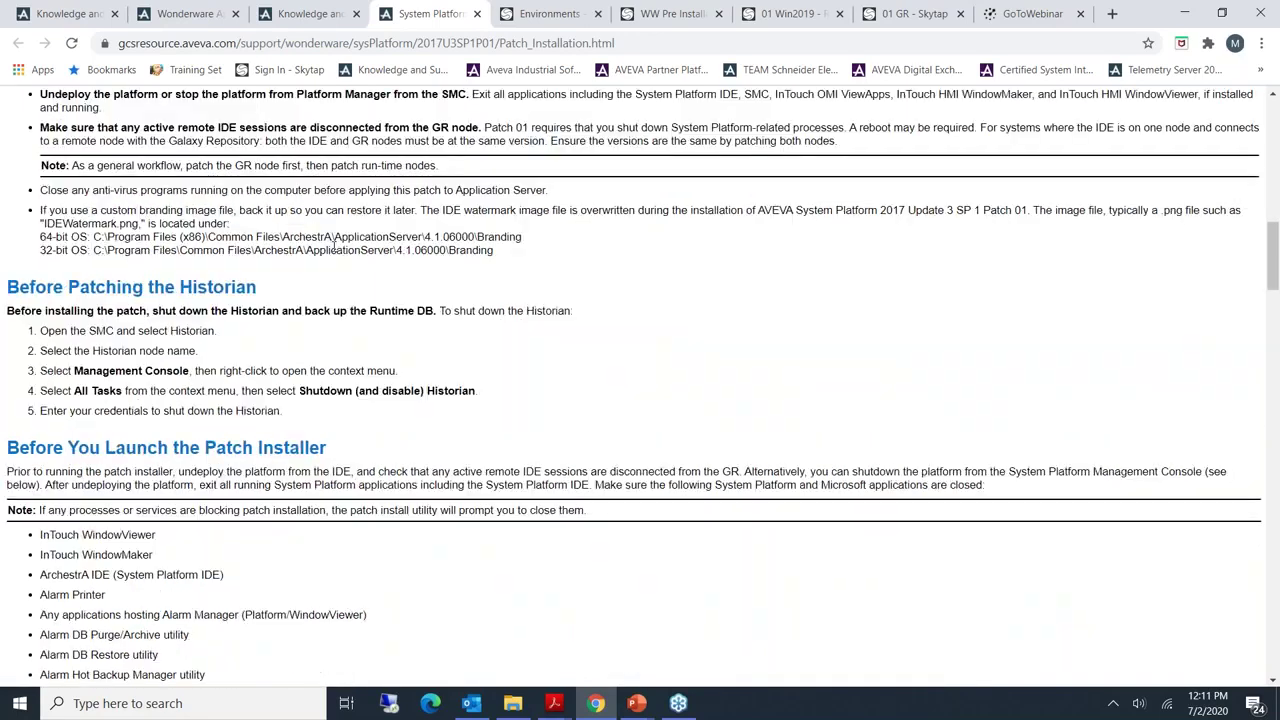
scroll(335, 246, "down", 10)
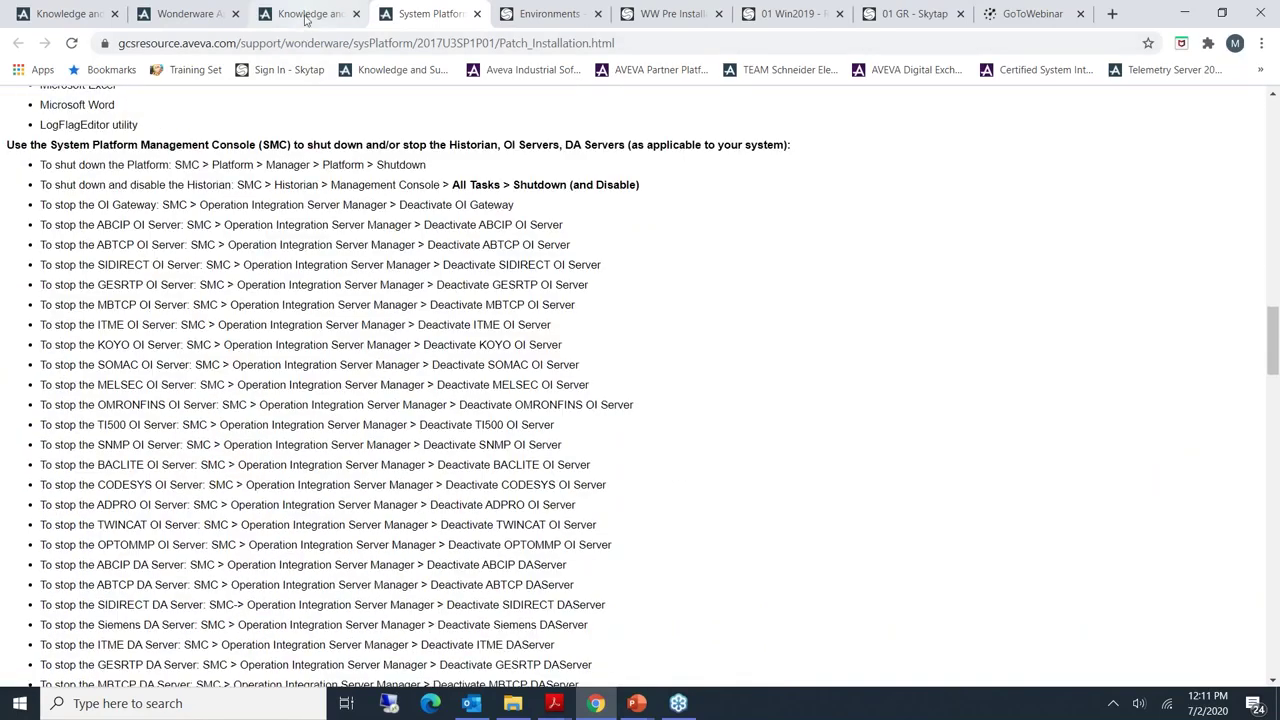
- Return to the System Platform product page, highlight the Patch 01 release name, and open the previous version 2017 Update 3 SP1 (ISO)
left_click(307, 14)
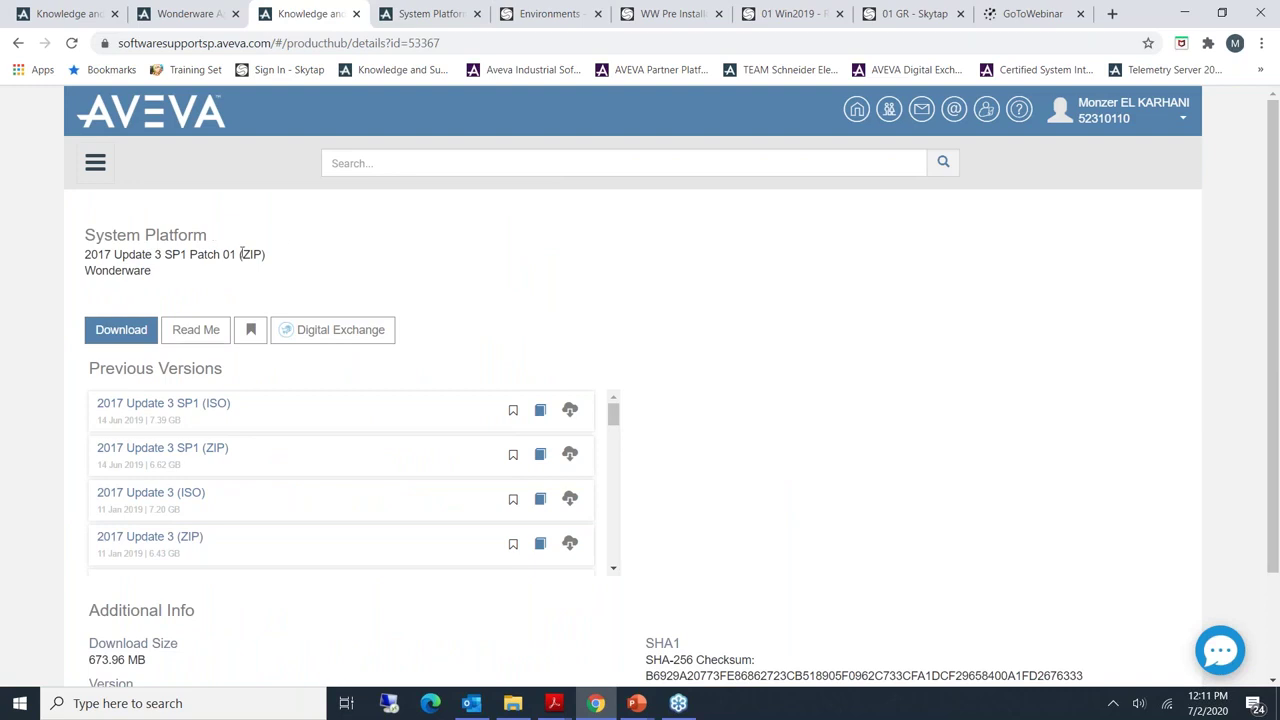
left_click_drag(243, 256, 127, 235)
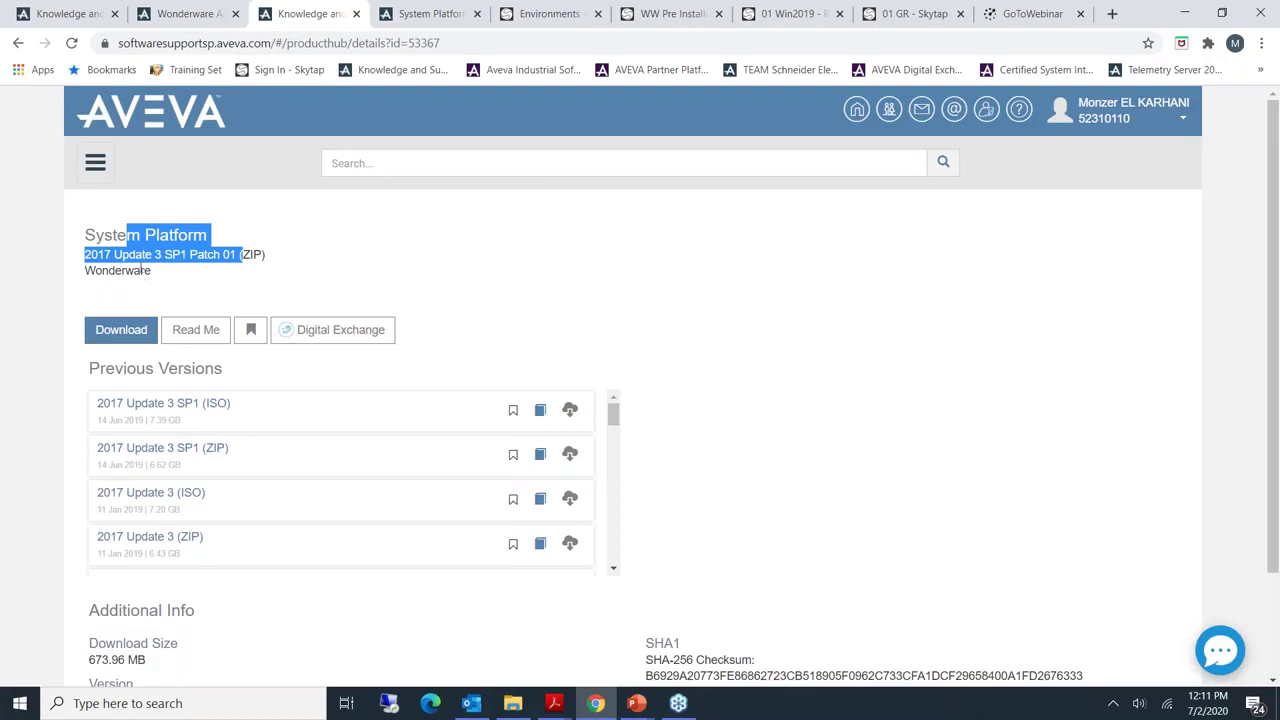
left_click_drag(242, 255, 190, 255)
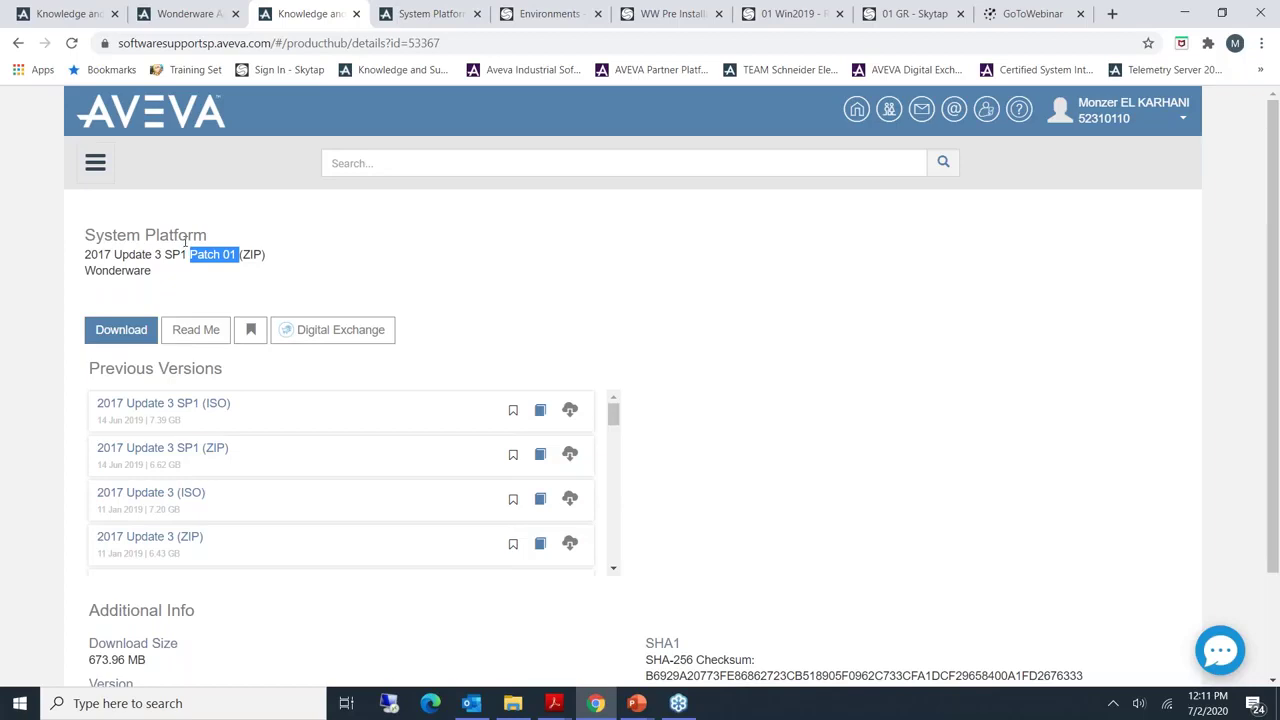
left_click(145, 404)
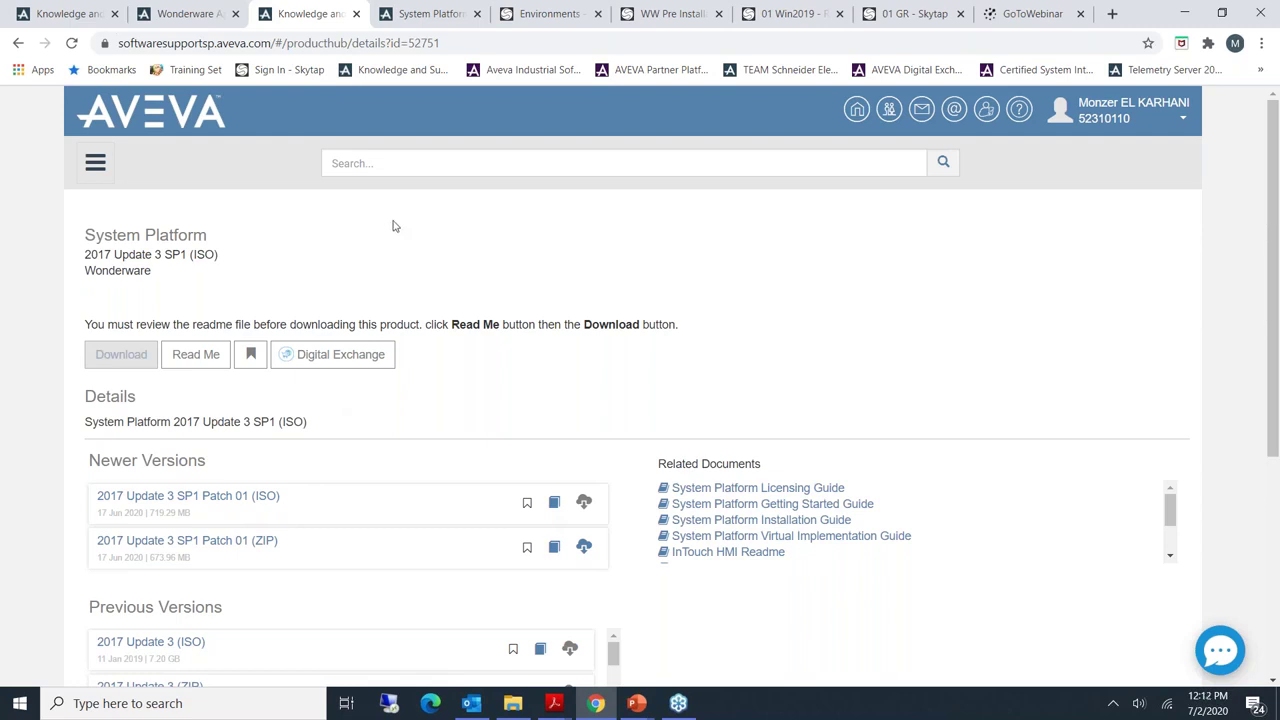
- Switch to the 01 Win2019 virtual machine in Skytap, bring up its System window, and dismiss the Outlook notification
left_click(675, 14)
left_click(790, 14)
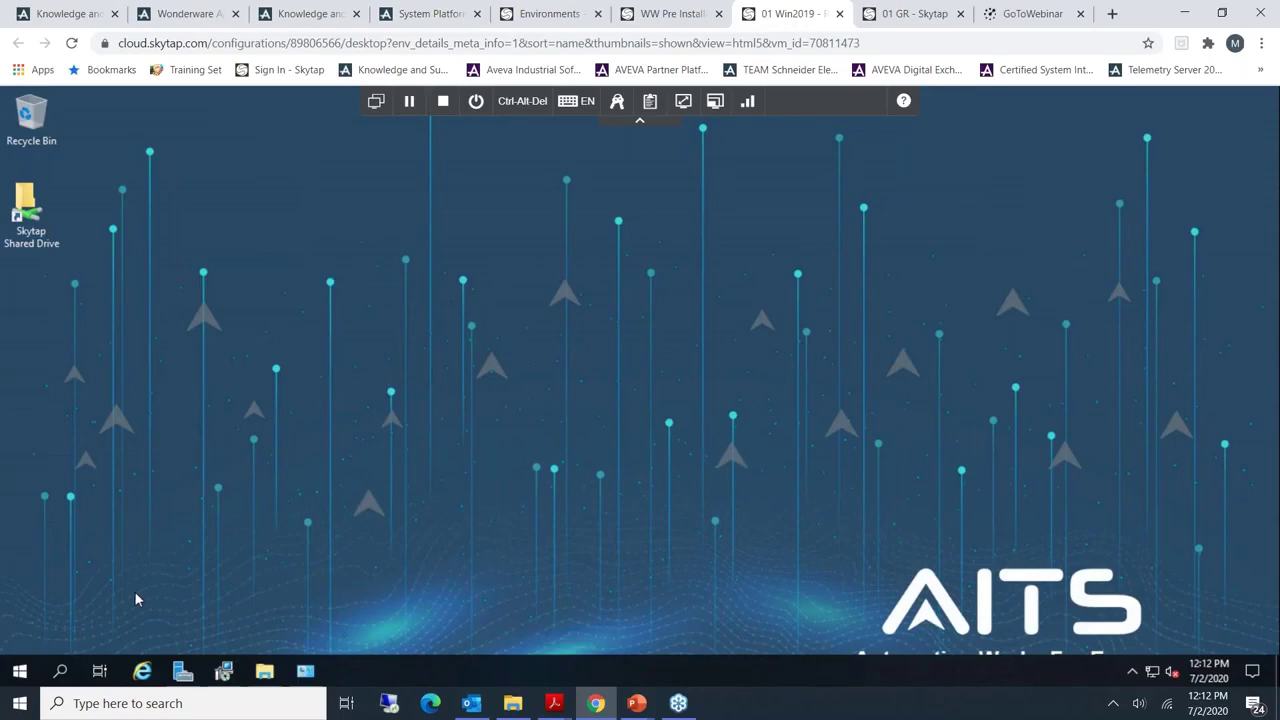
left_click(19, 671)
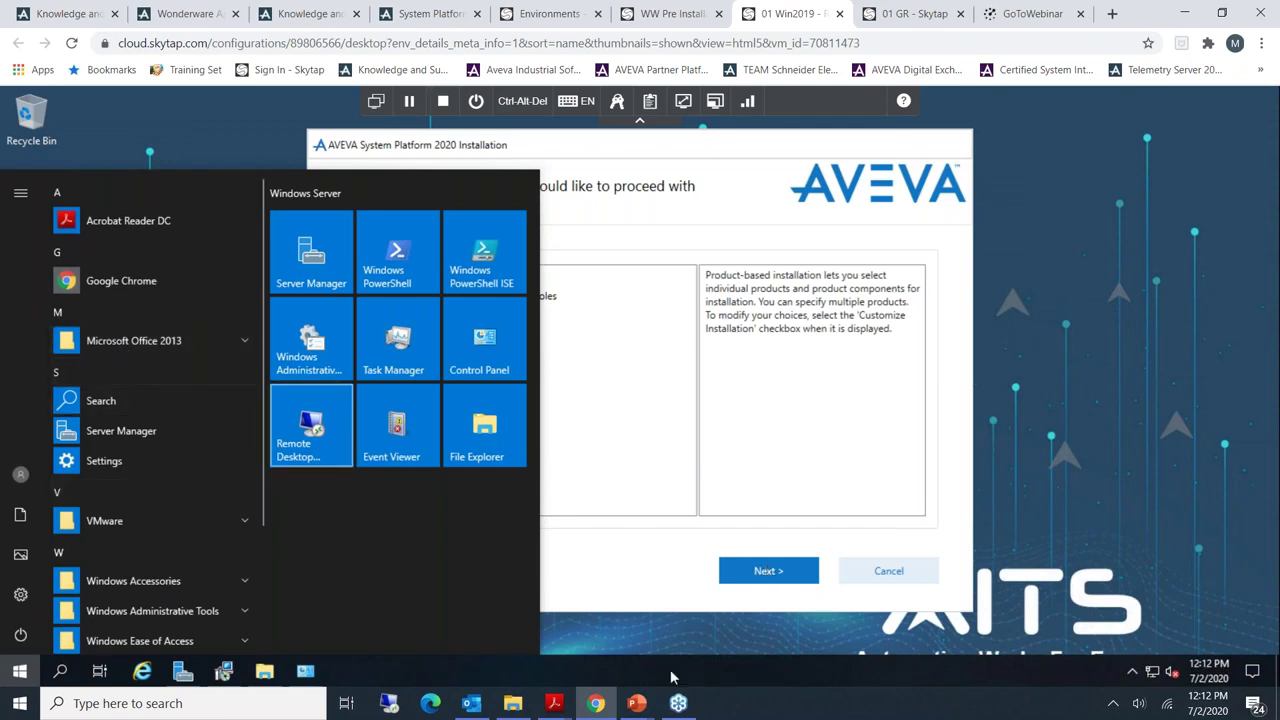
left_click(600, 631)
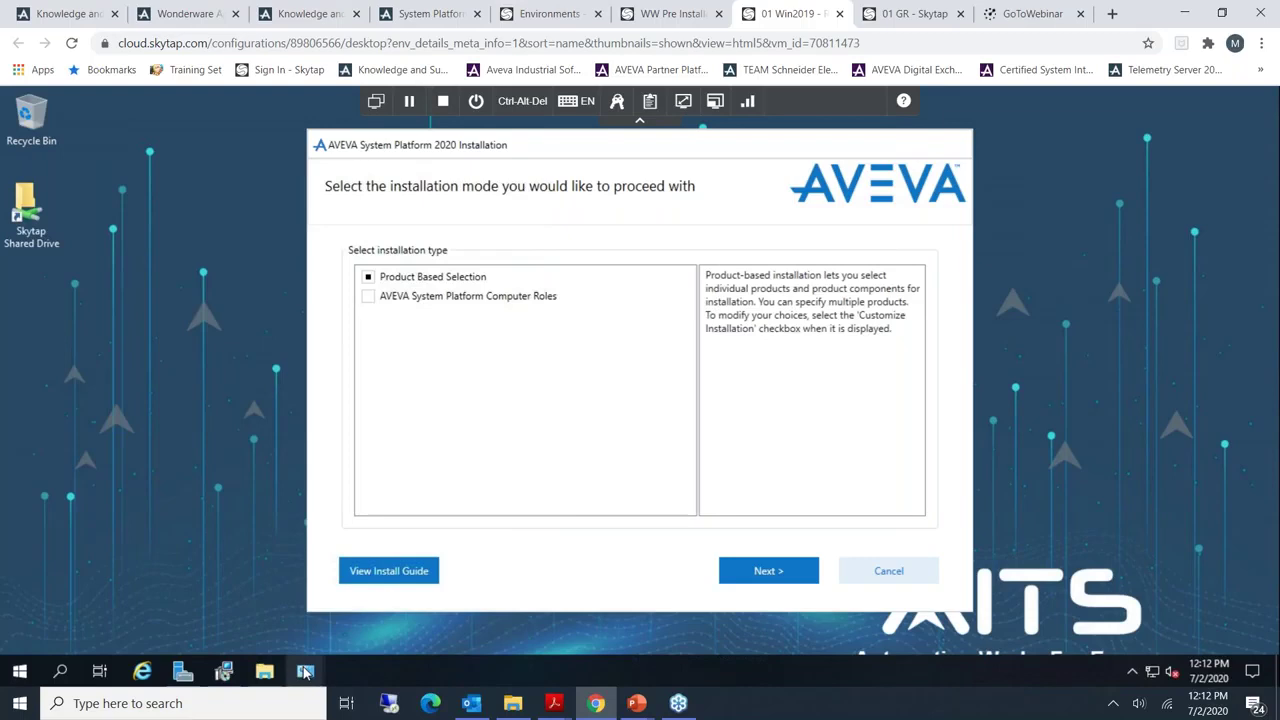
mouse_move(305, 672)
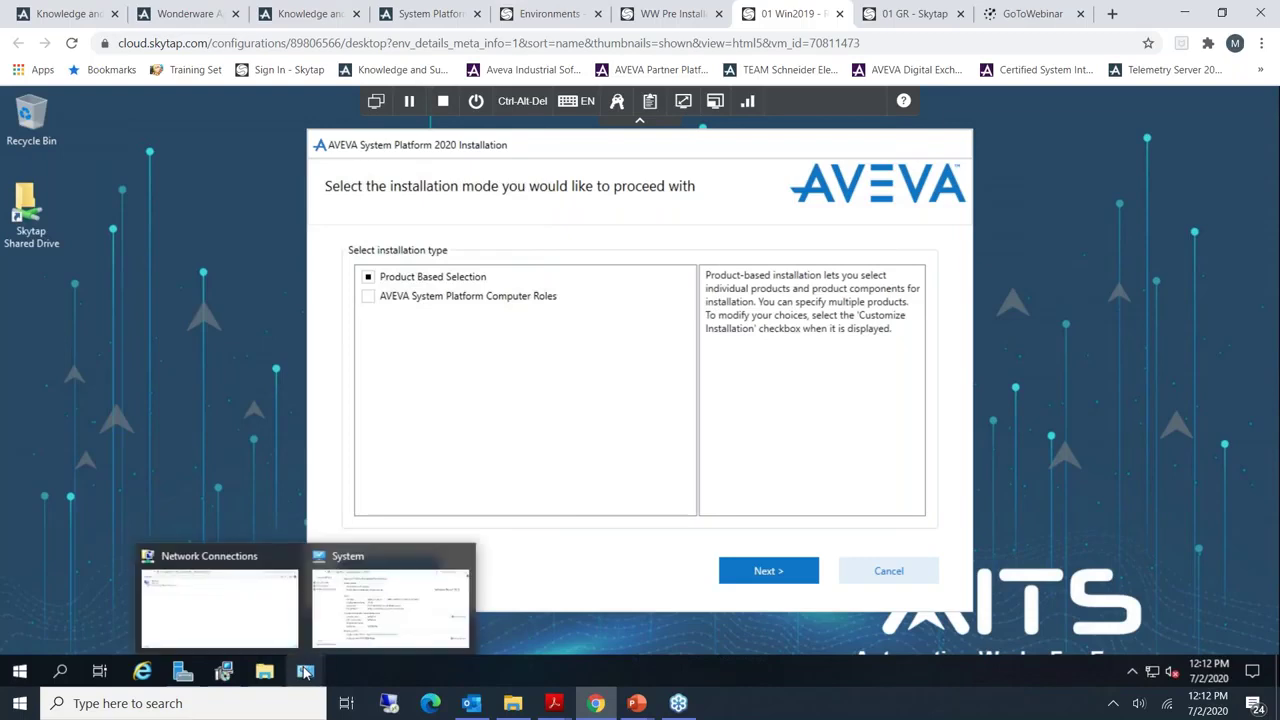
left_click(385, 615)
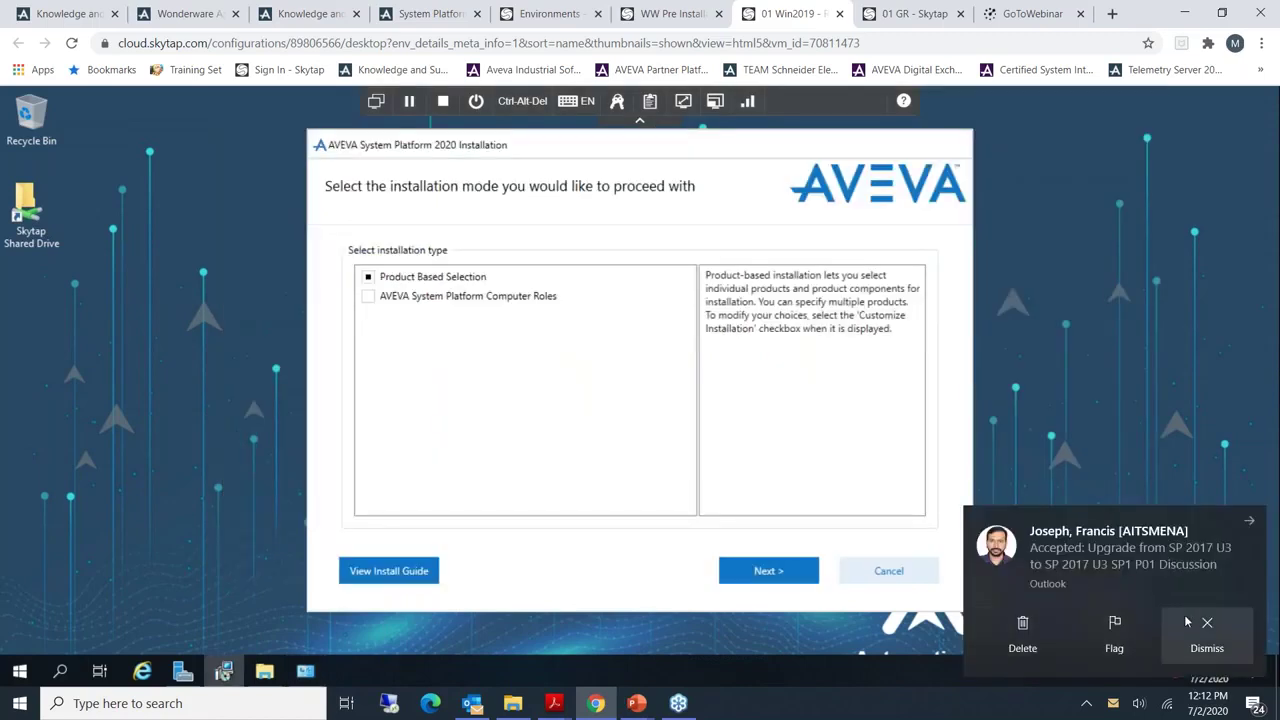
left_click(1187, 622)
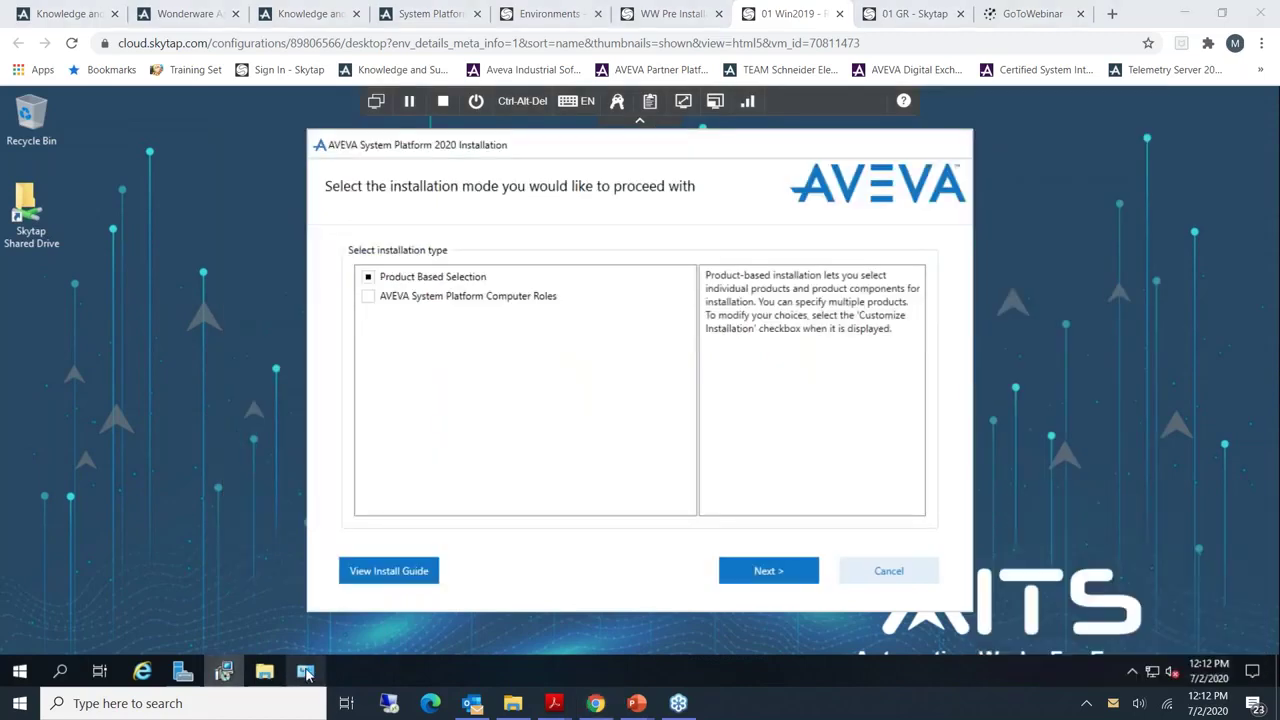
- Bring up the virtual machine's Network Connections and open the Internet Protocol Version 4 properties of the Ethernet0 adapter
left_click(303, 670)
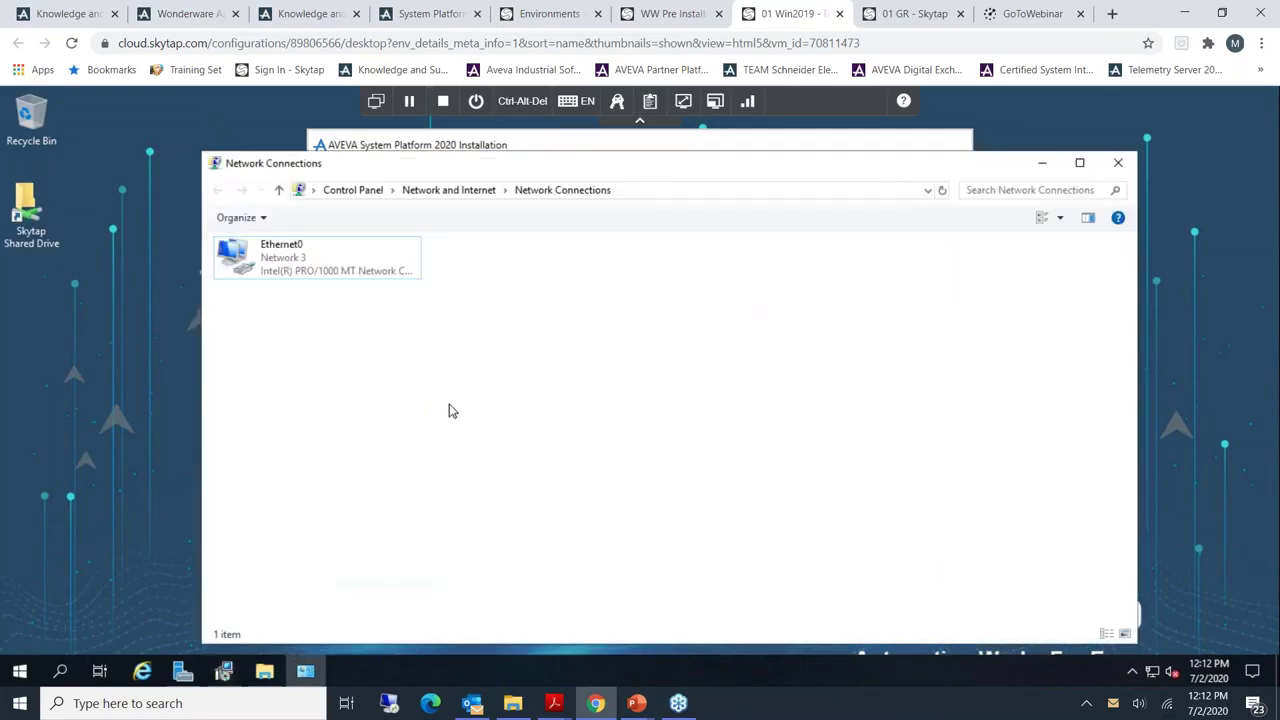
left_click(263, 260)
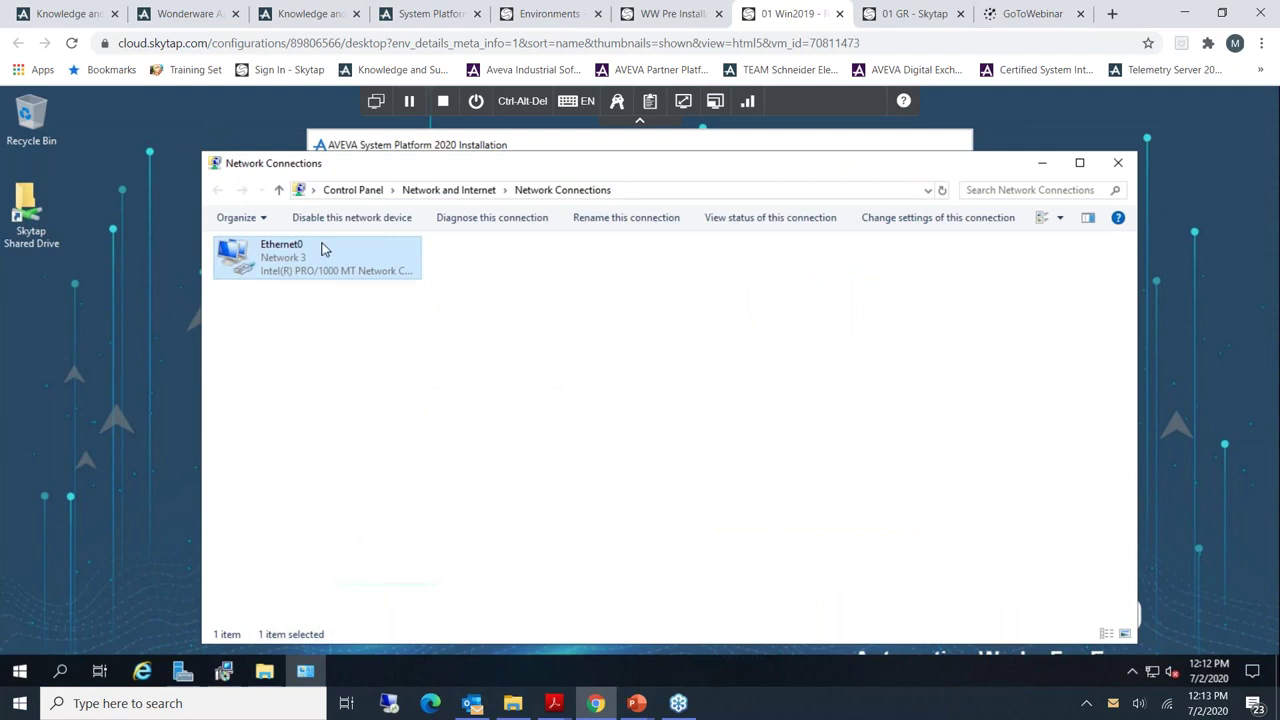
right_click(287, 257)
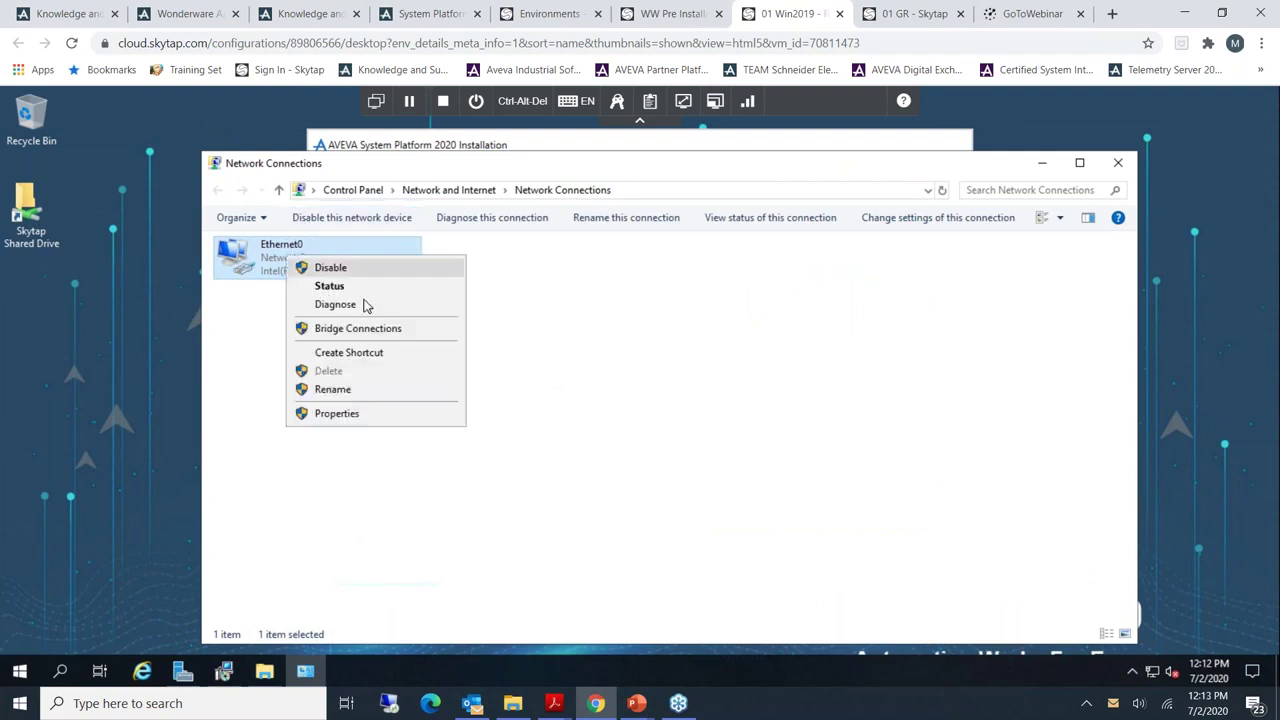
left_click(343, 419)
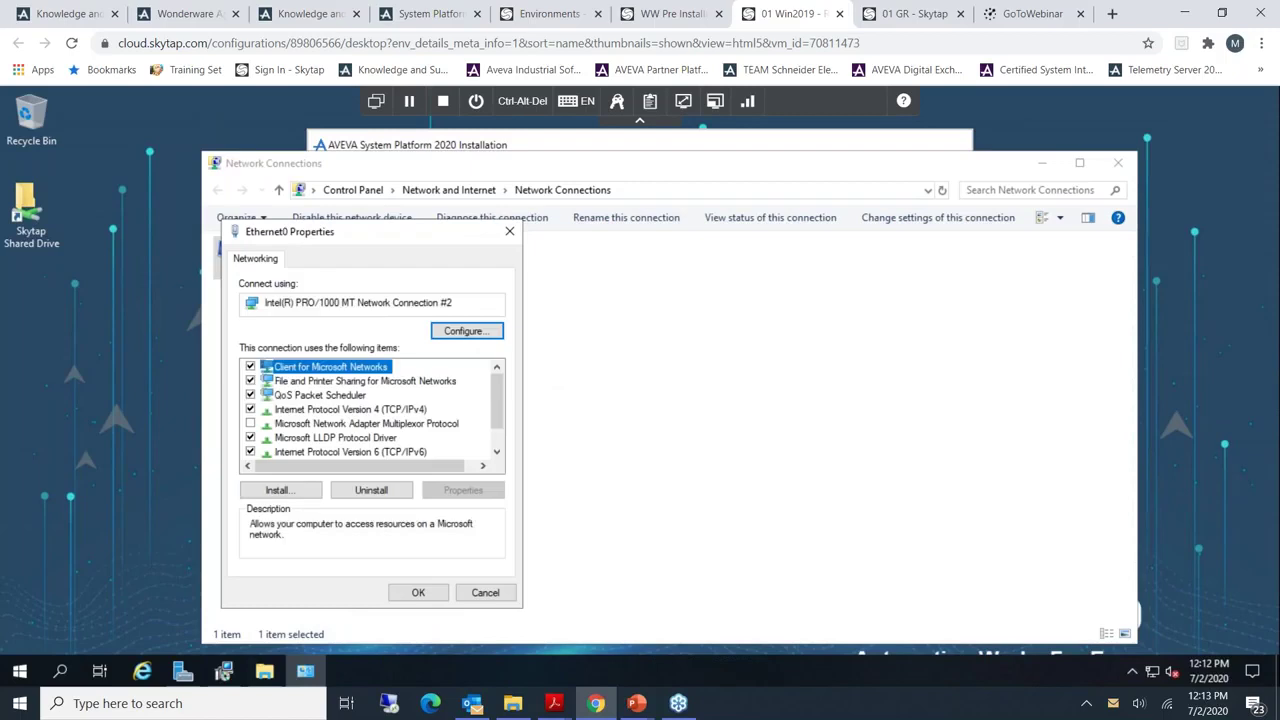
left_click(347, 409)
left_click(460, 490)
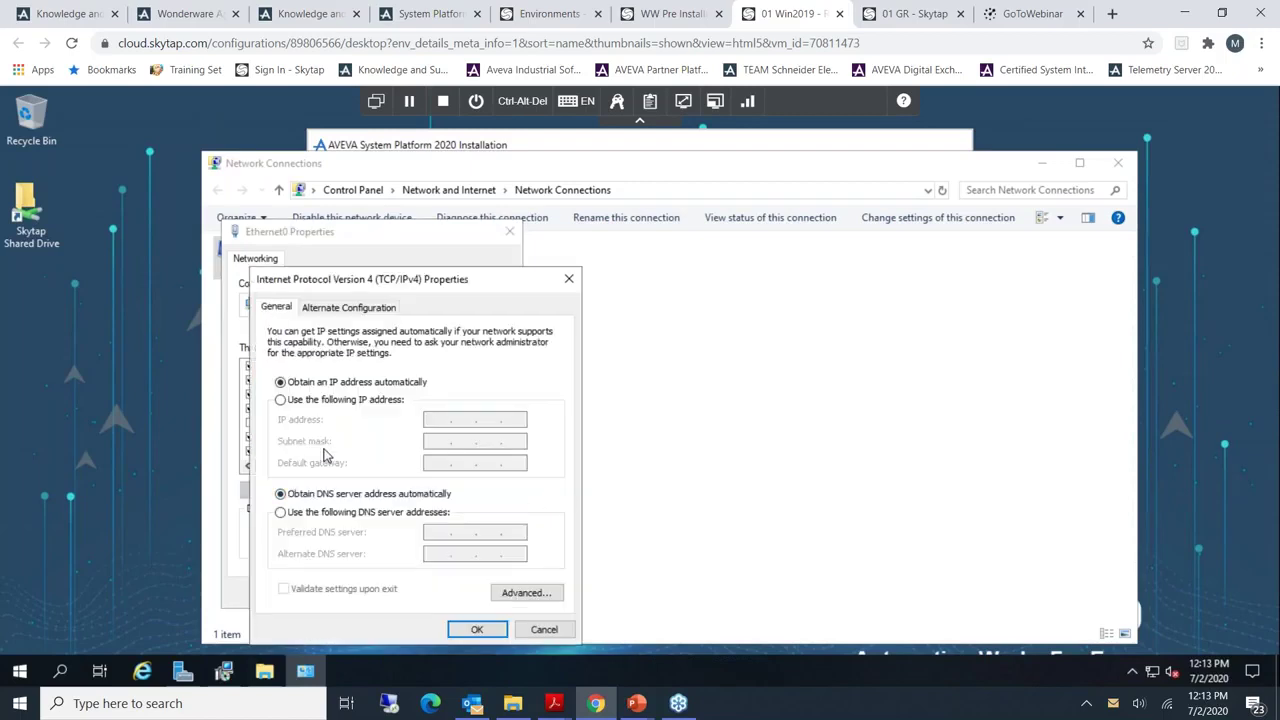
- Assign Ethernet0 the static IP address 192.168.101.1 with subnet mask 255.255.255.0, and change the address to 10.168.101.1
left_click(286, 401)
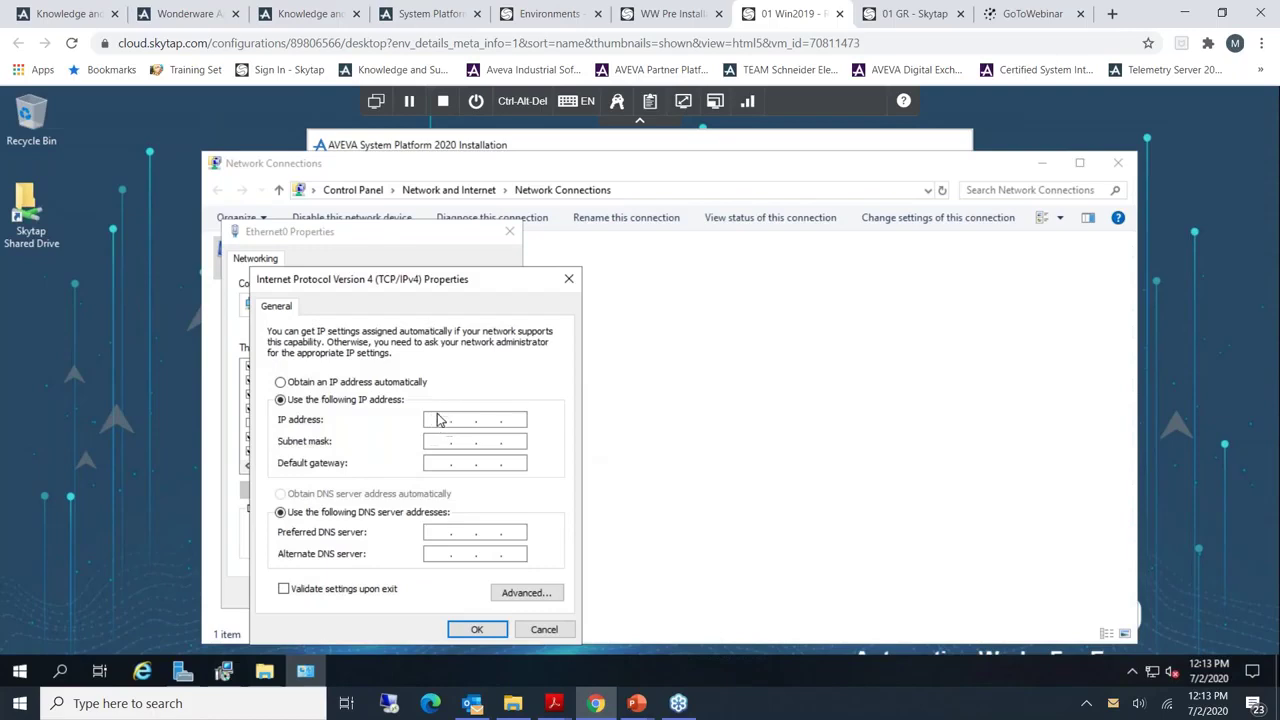
left_click(424, 419)
type("192 . 168 . 101 . 1")
left_click(513, 441)
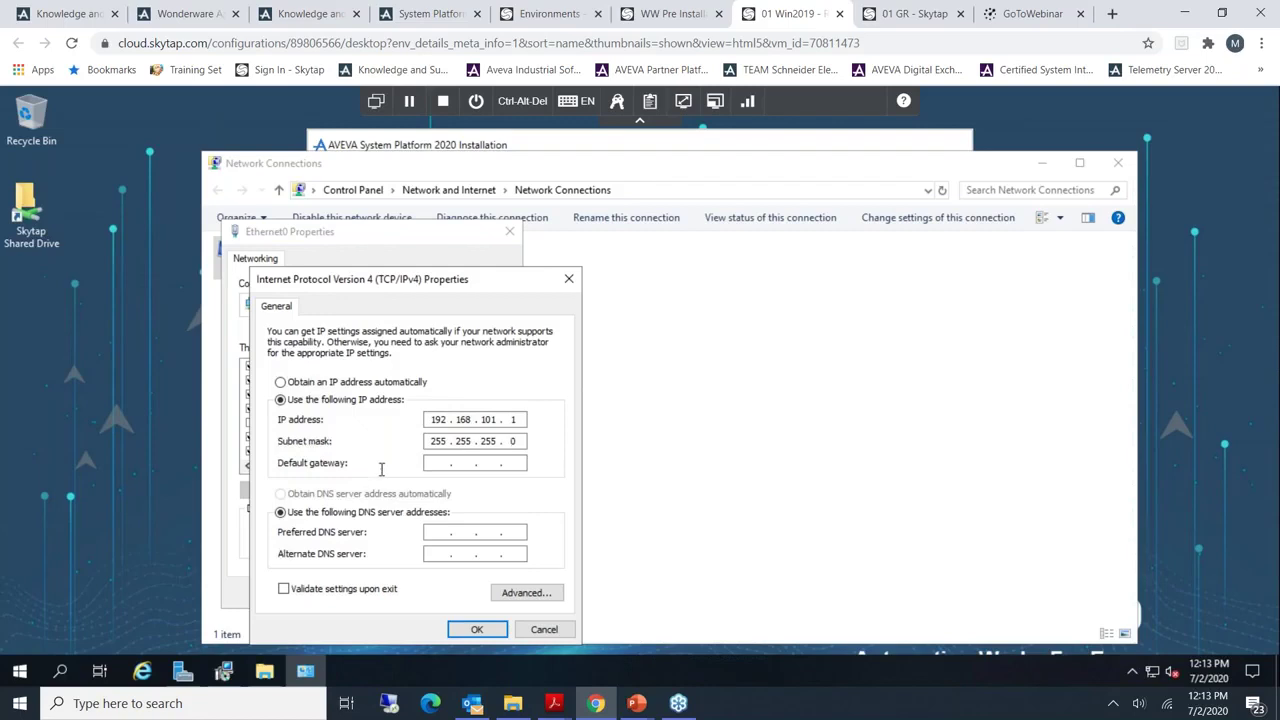
double_click(447, 420)
type("10")
- In the advanced TCP/IP settings, turn off the automatic metric and try interface metrics 1, 2 and 3
left_click(504, 595)
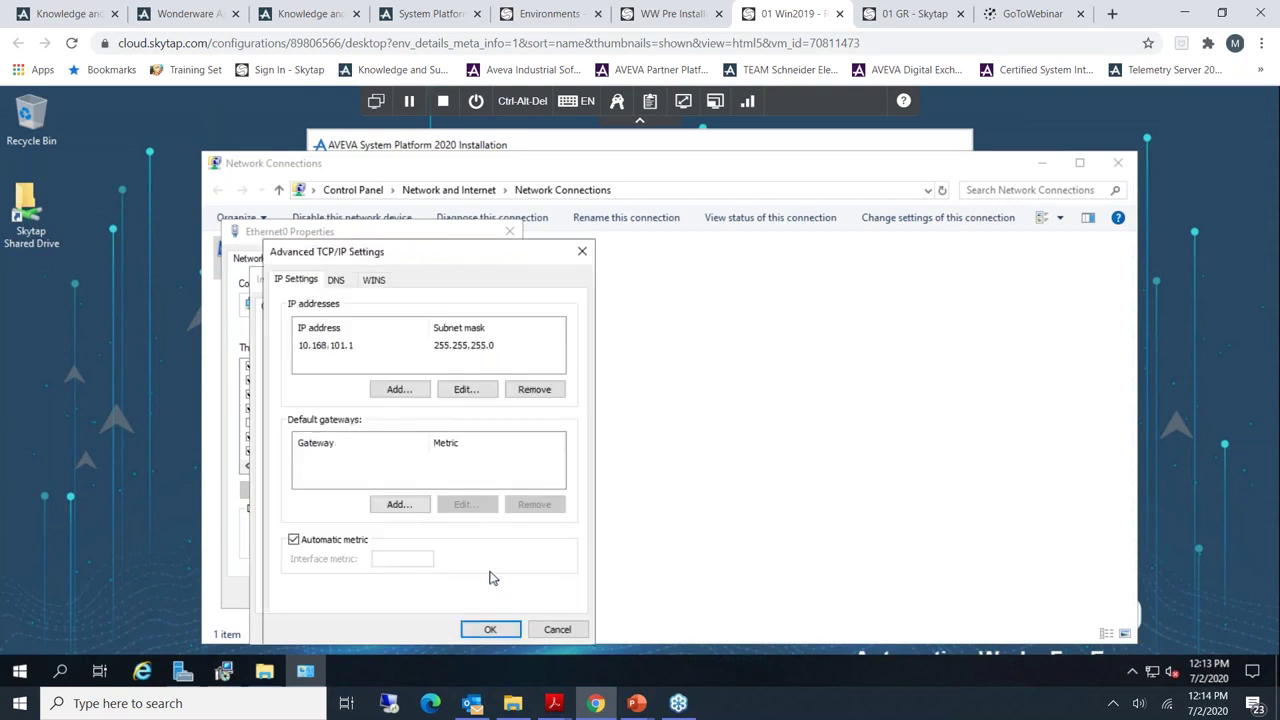
left_click(338, 546)
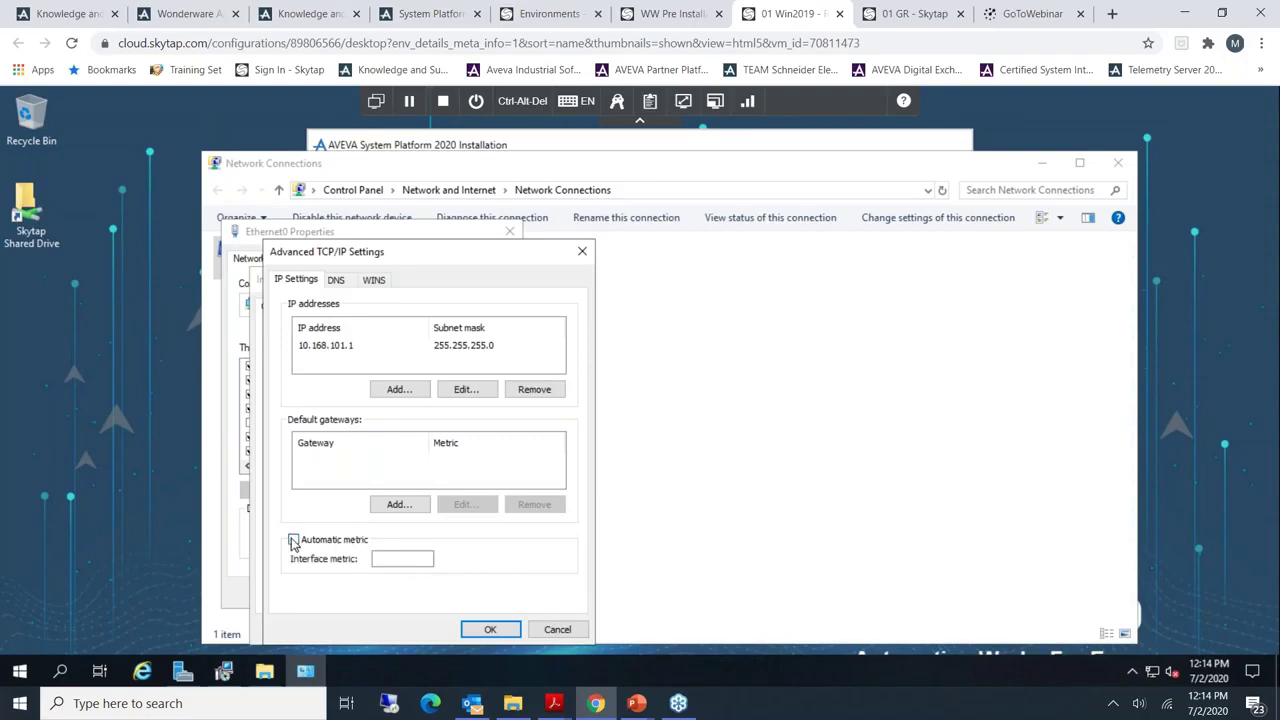
left_click(376, 562)
left_click(377, 562)
type("1")
key("BackSpace")
type("2")
key("BackSpace")
type("3")
- Turn off registering the connection's addresses in DNS, and cancel the advanced TCP/IP settings and IPv4 properties
left_click(336, 281)
left_click(286, 581)
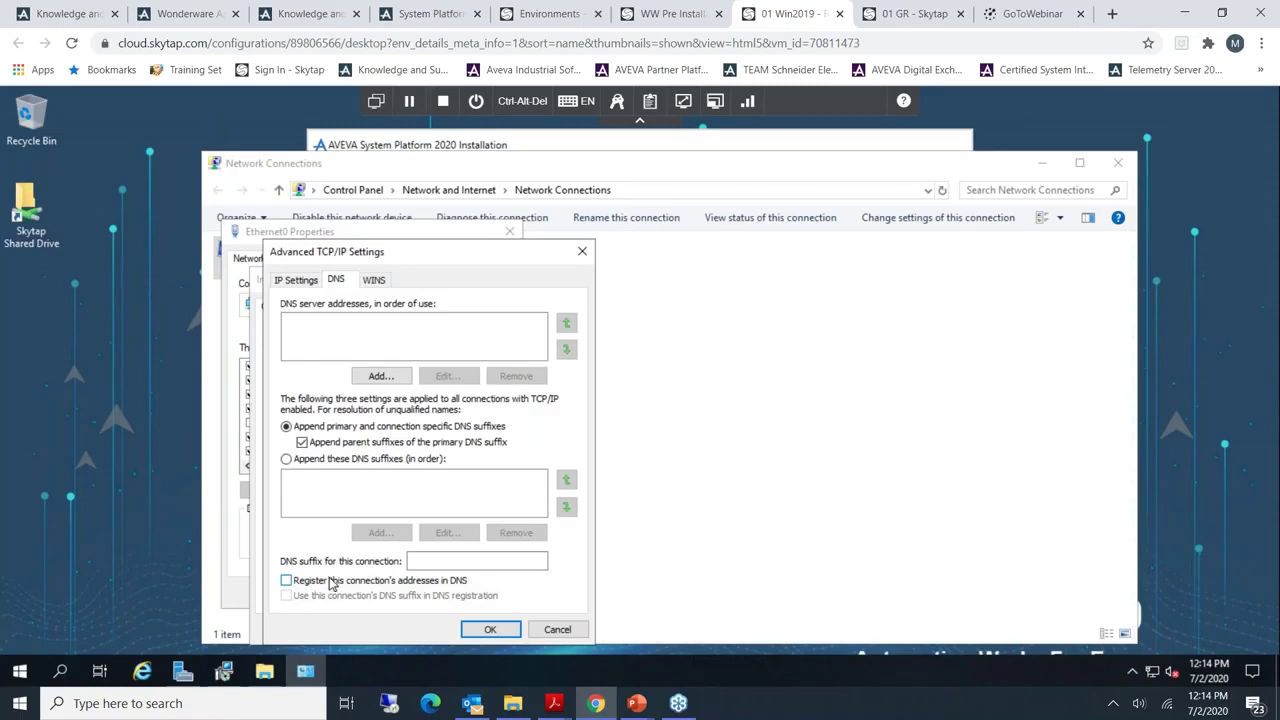
left_click(558, 629)
left_click(541, 629)
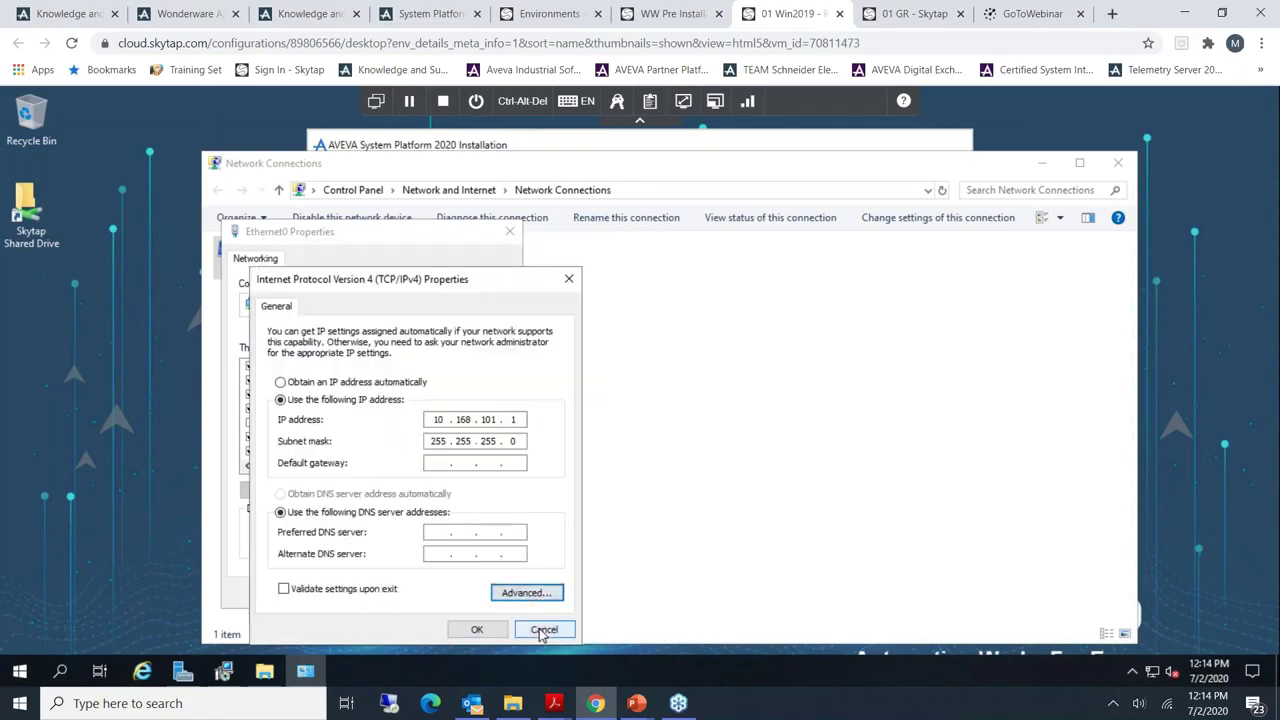
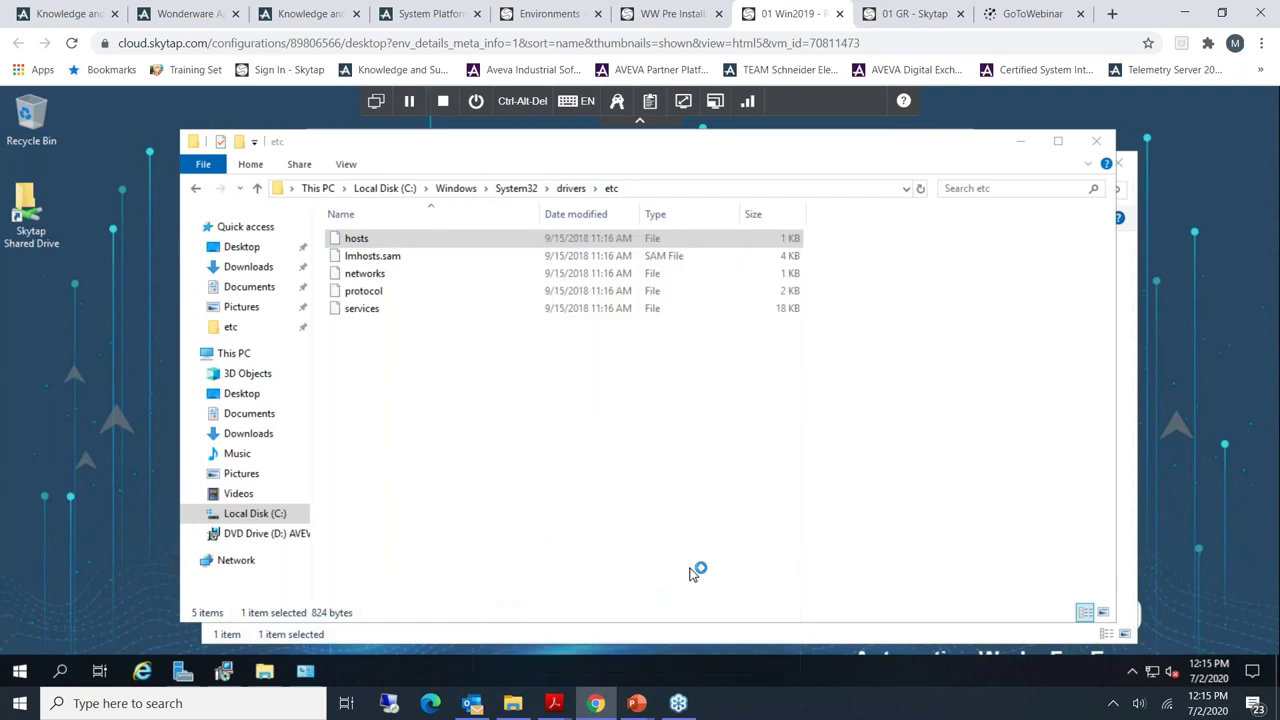
- Add a hosts file entry at the end of the file mapping 192.168.101.11 to GRPlatform
left_click(303, 480)
key("Return")
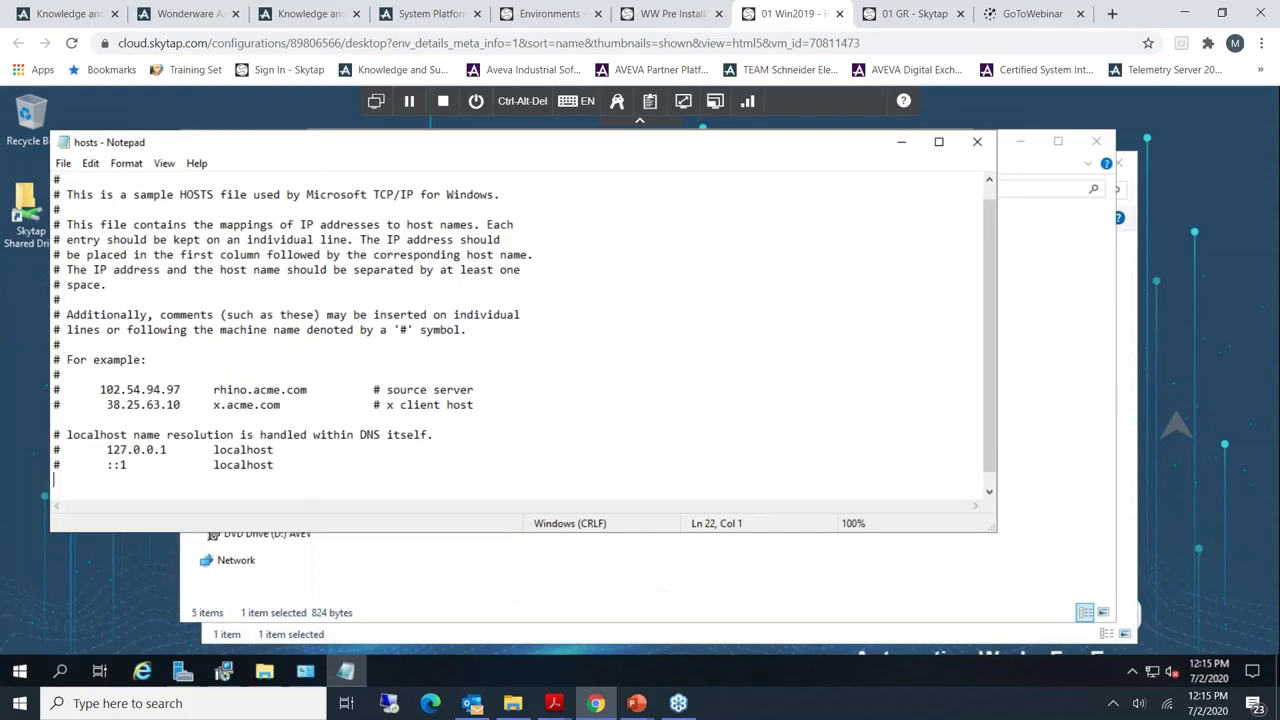
type("19")
type("2.168")
type(".101")
type(".1")
type("10")
type(" GRPlatf")
type("orm")
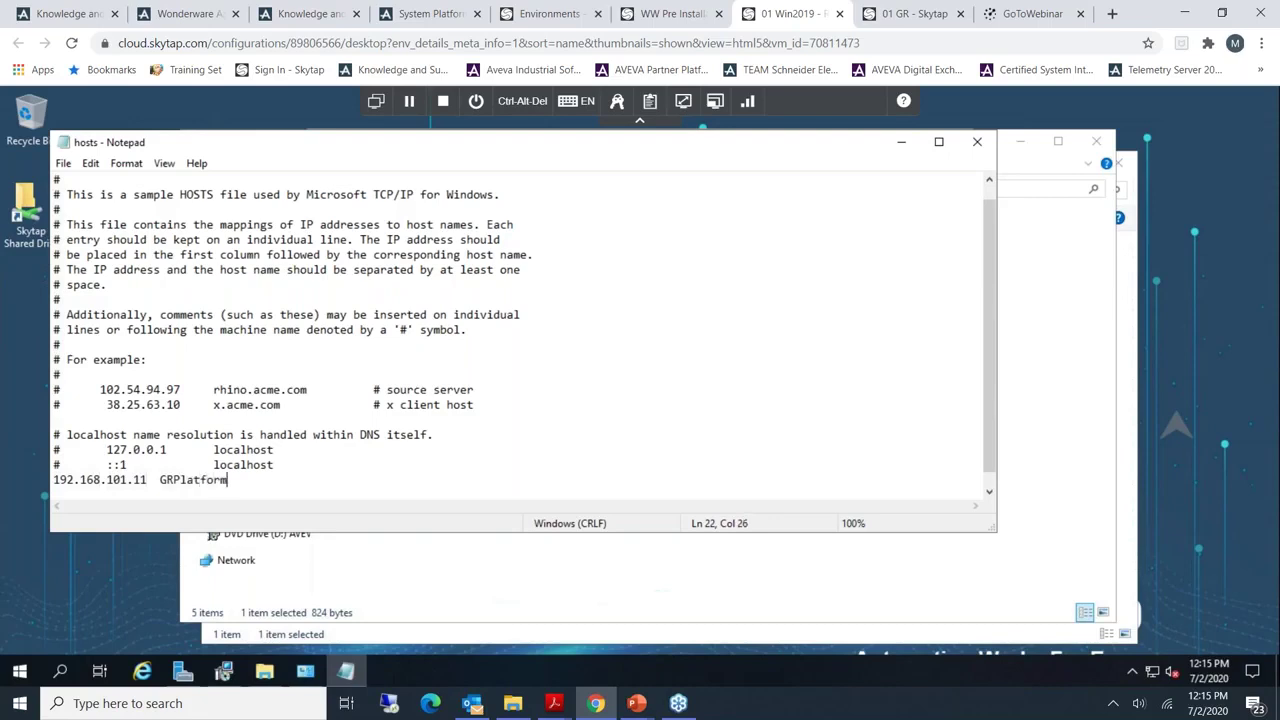
key("Return")
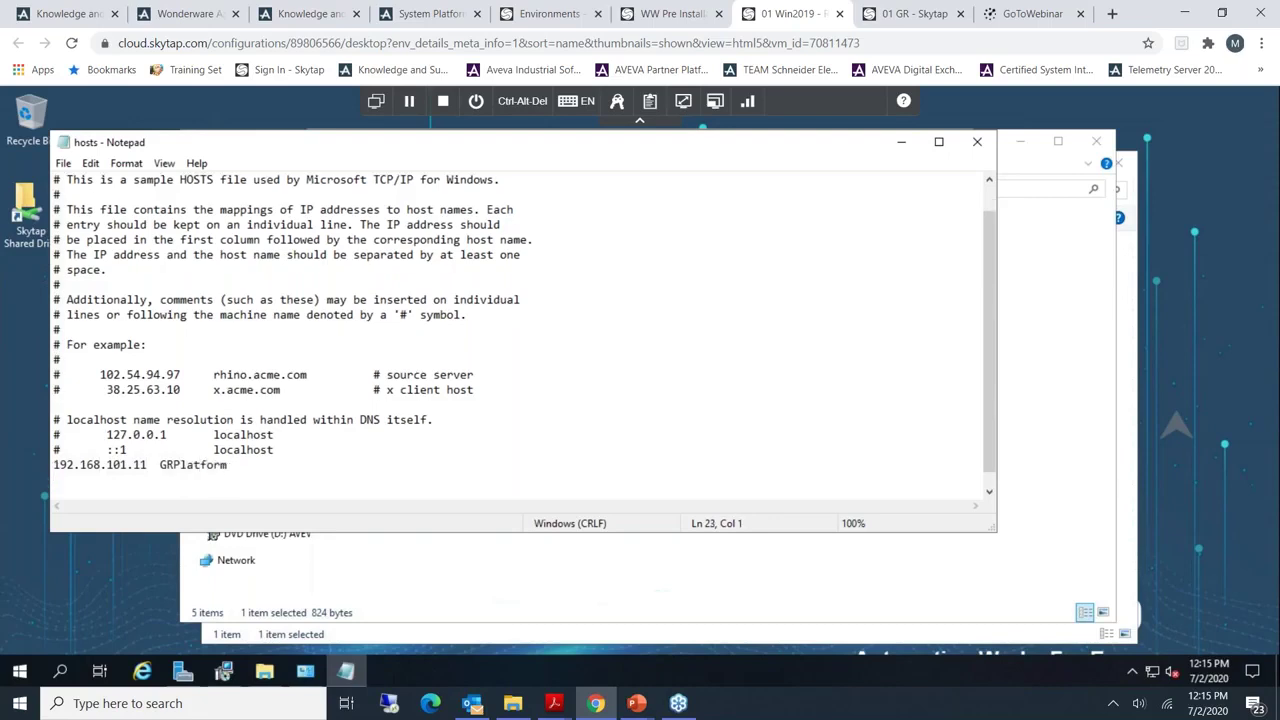
- Add a second hosts entry mapping 192.168.101.12 to AOS1, and close the file without saving
type("192.168.101.12\tAOS1")
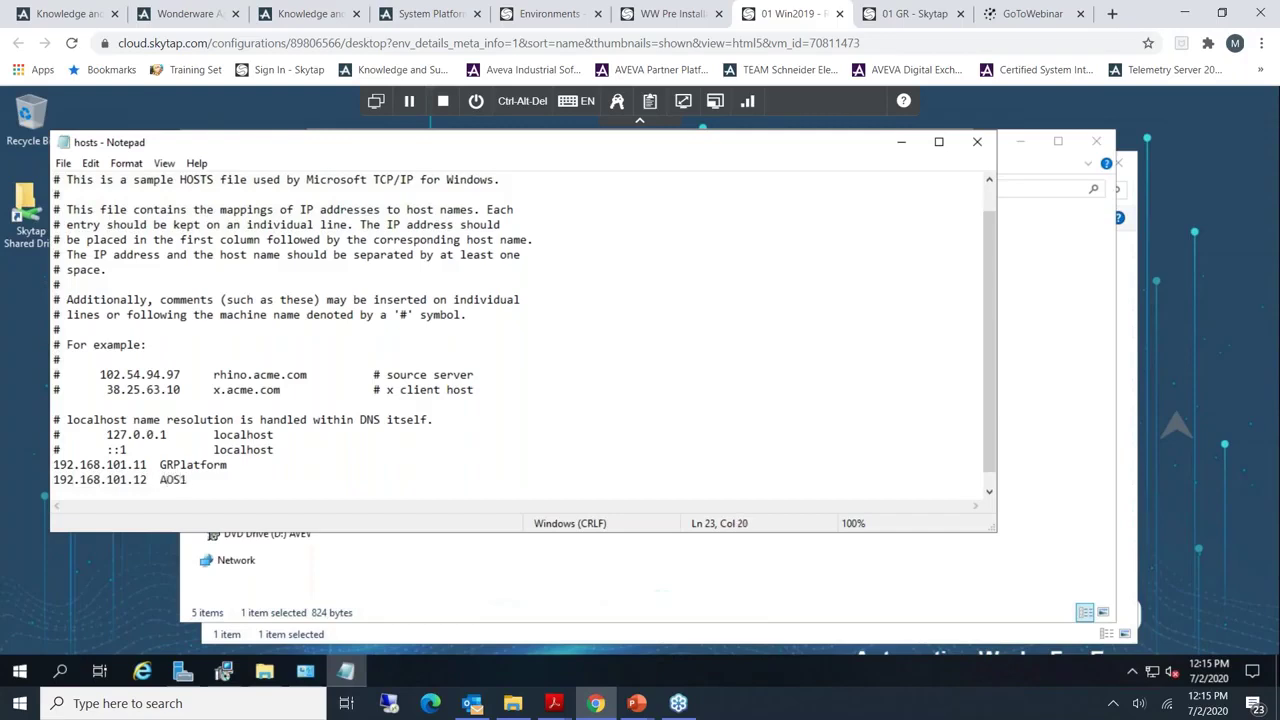
key("Return")
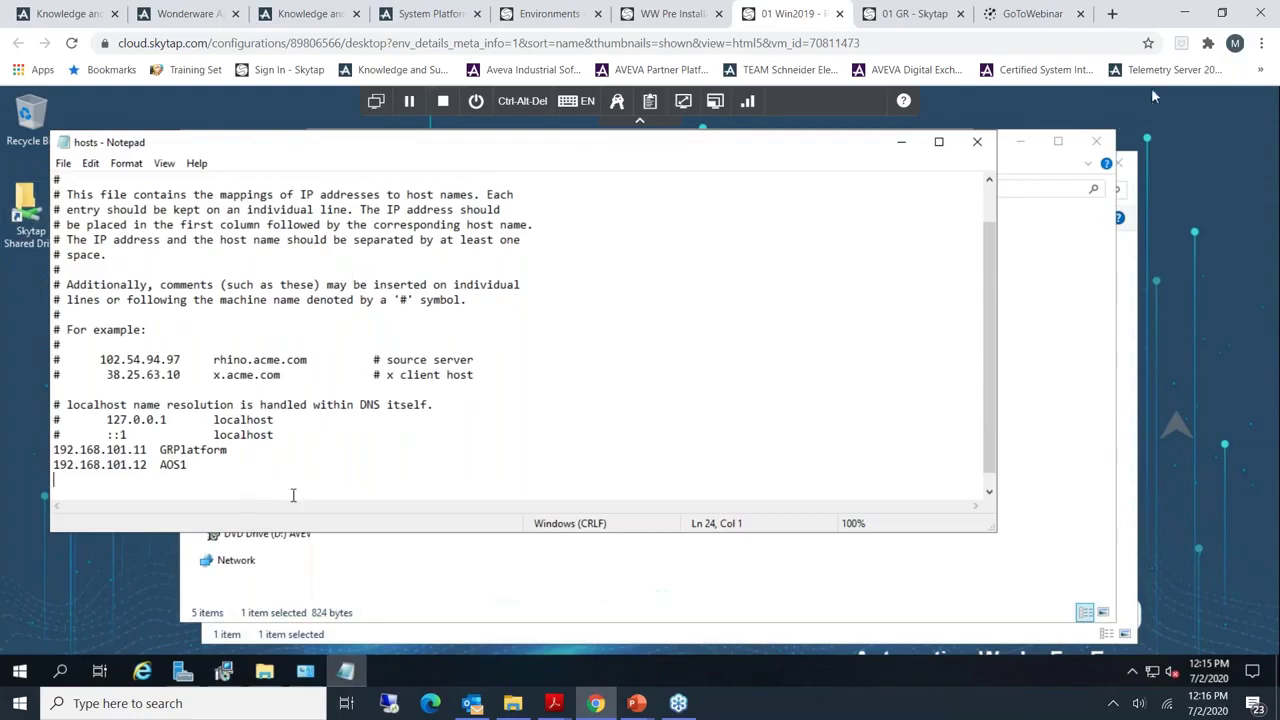
left_click(977, 141)
left_click(686, 394)
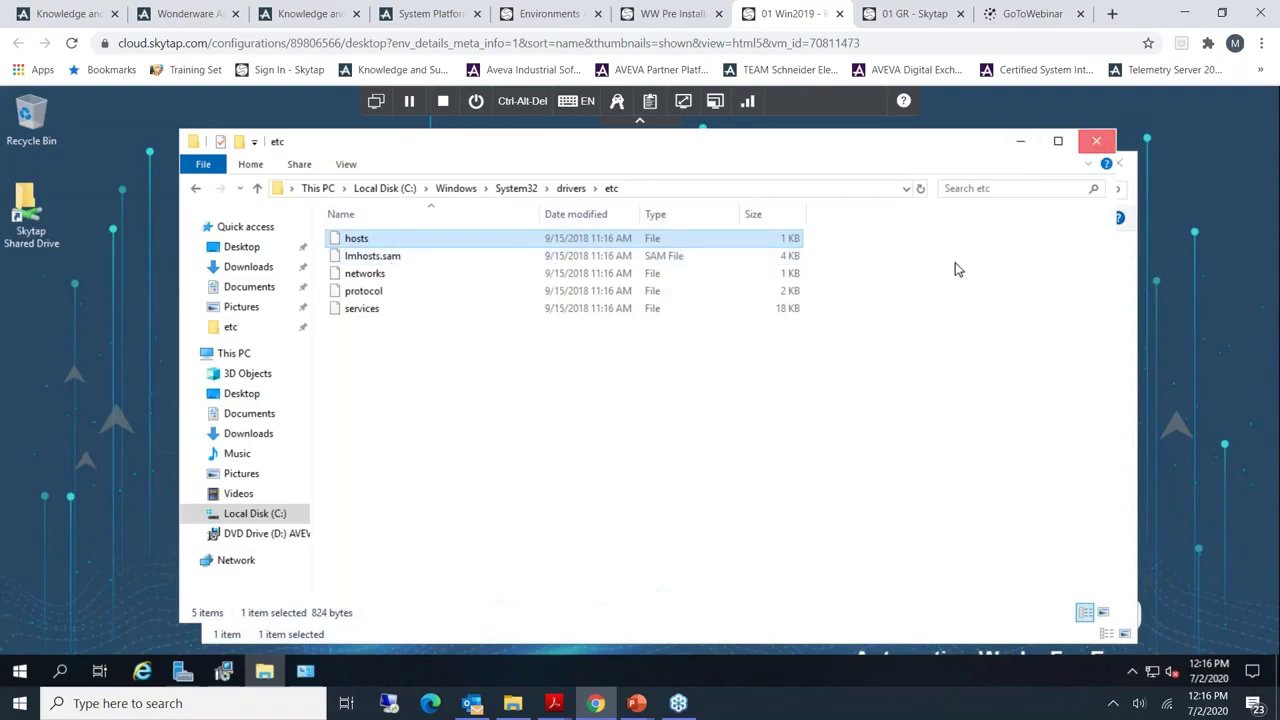
- Close the etc folder and Network Connections windows to return to the System Platform installer
left_click(1096, 146)
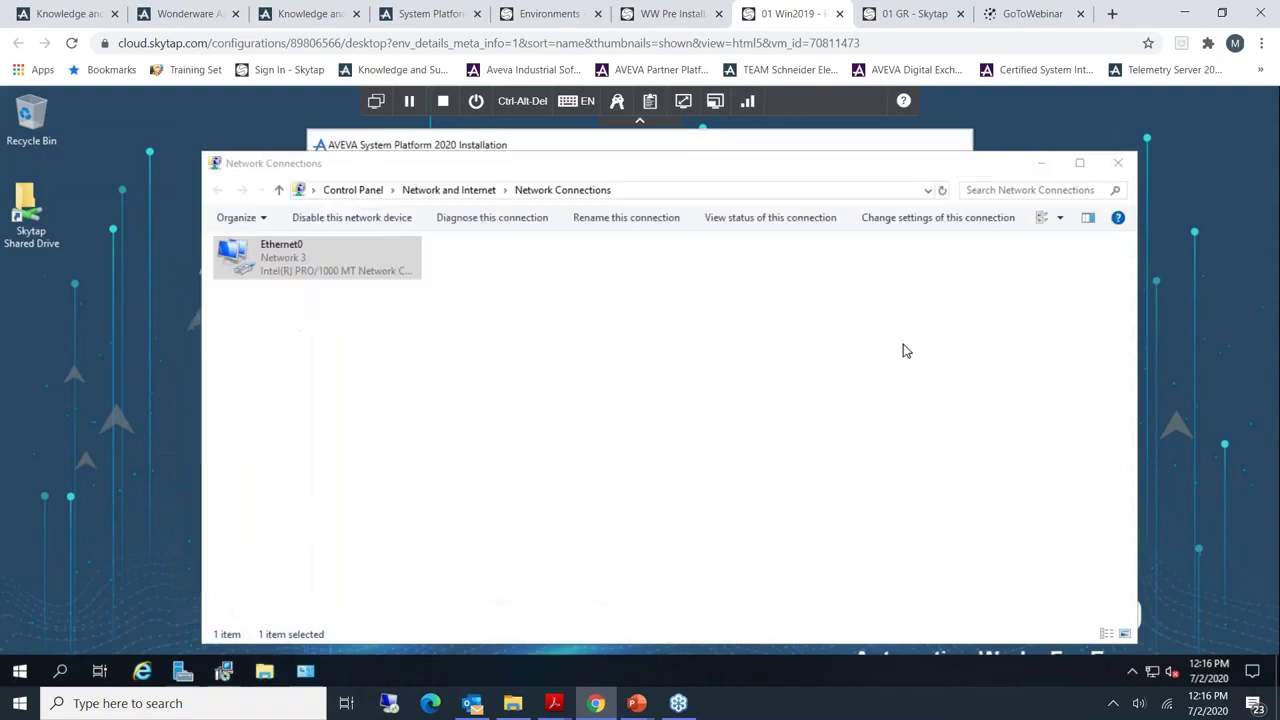
left_click(1118, 163)
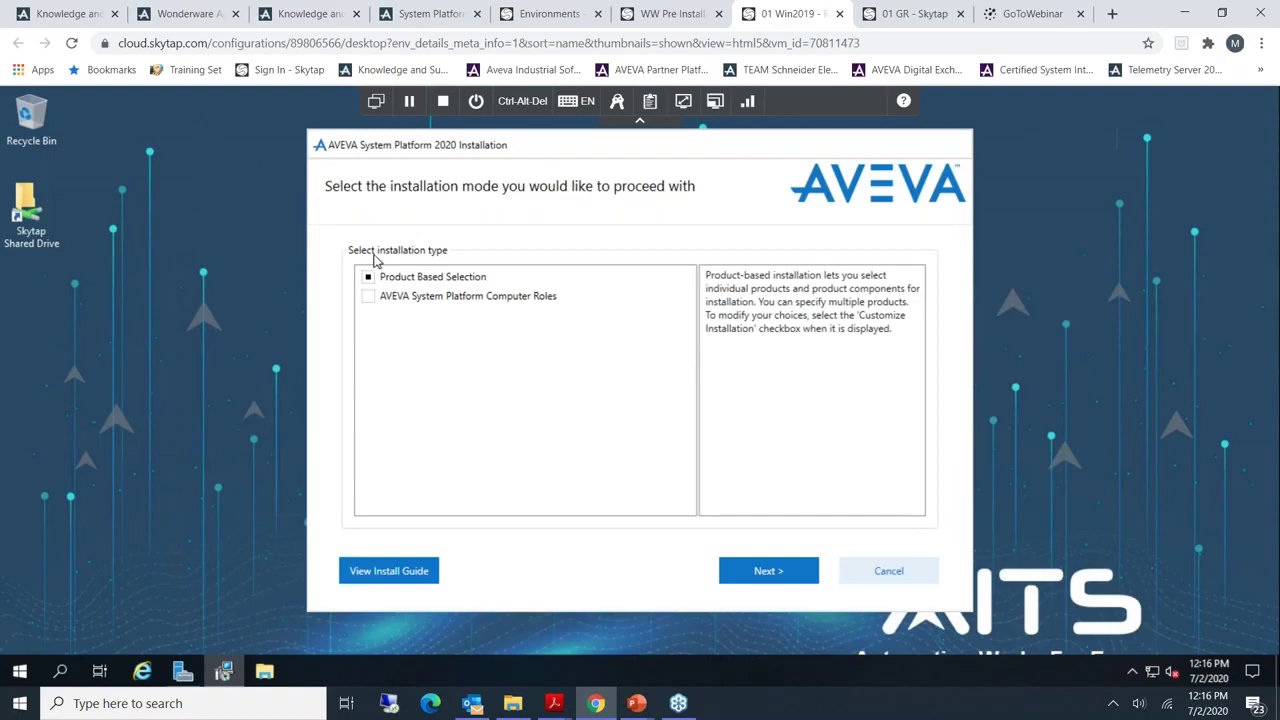
- Try a computer-role installation with the AVEVA System Platform Development Server role, and go back to the installation mode selection
left_click(391, 297)
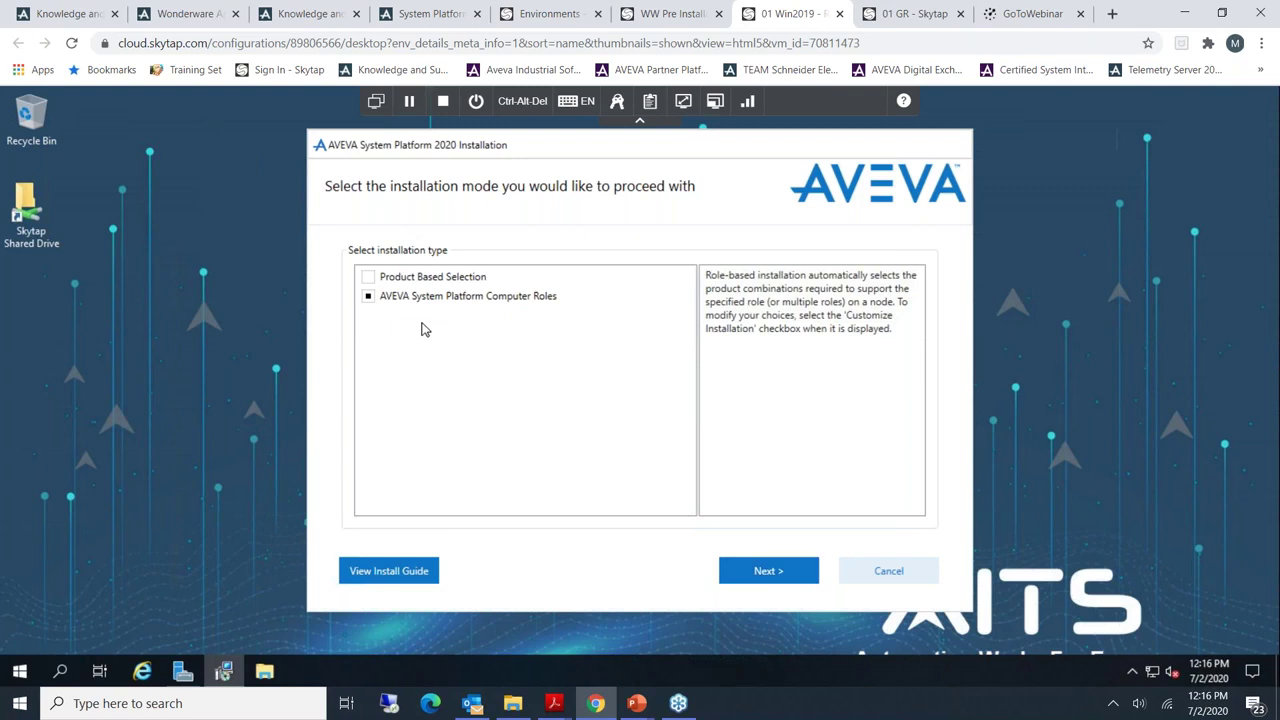
left_click(756, 570)
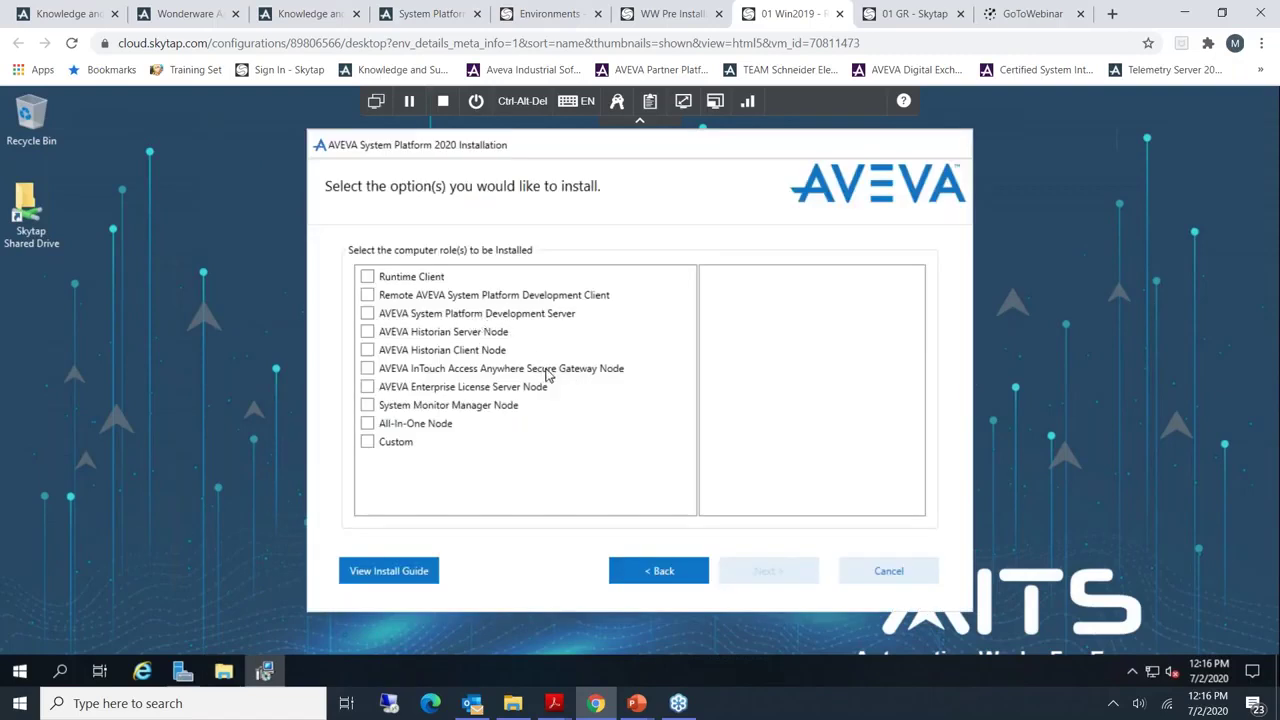
left_click(506, 318)
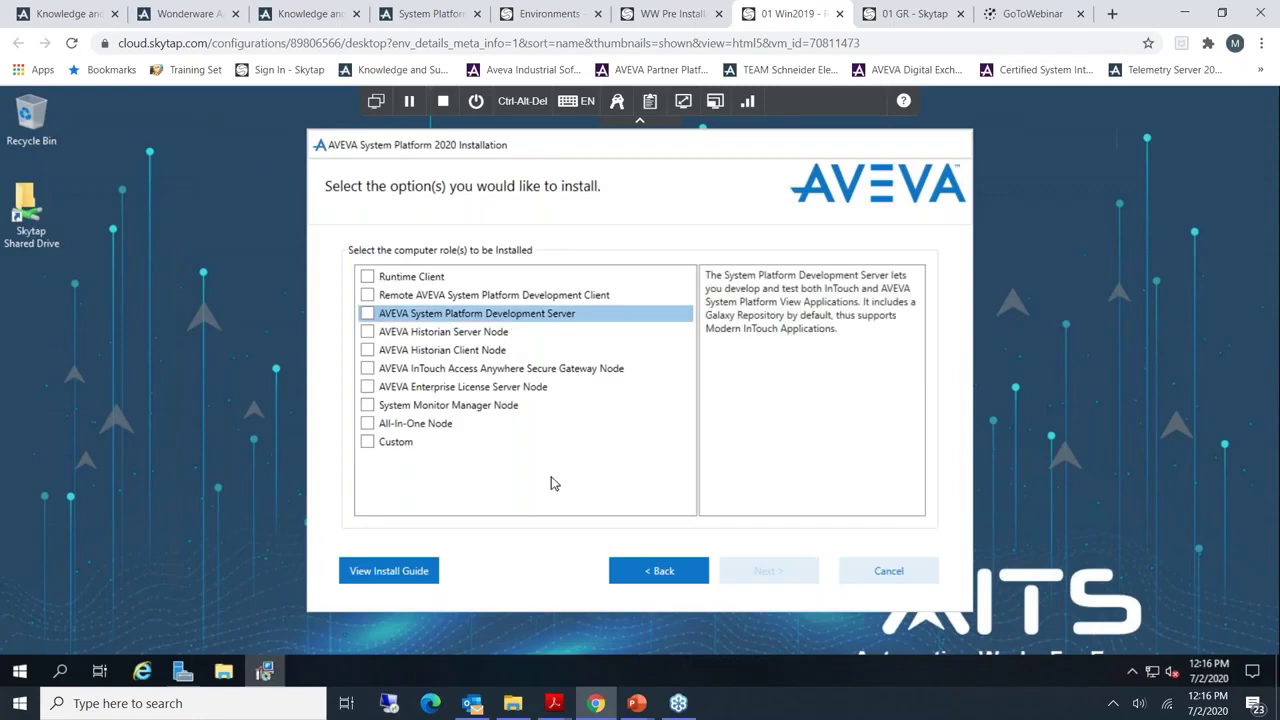
left_click(368, 314)
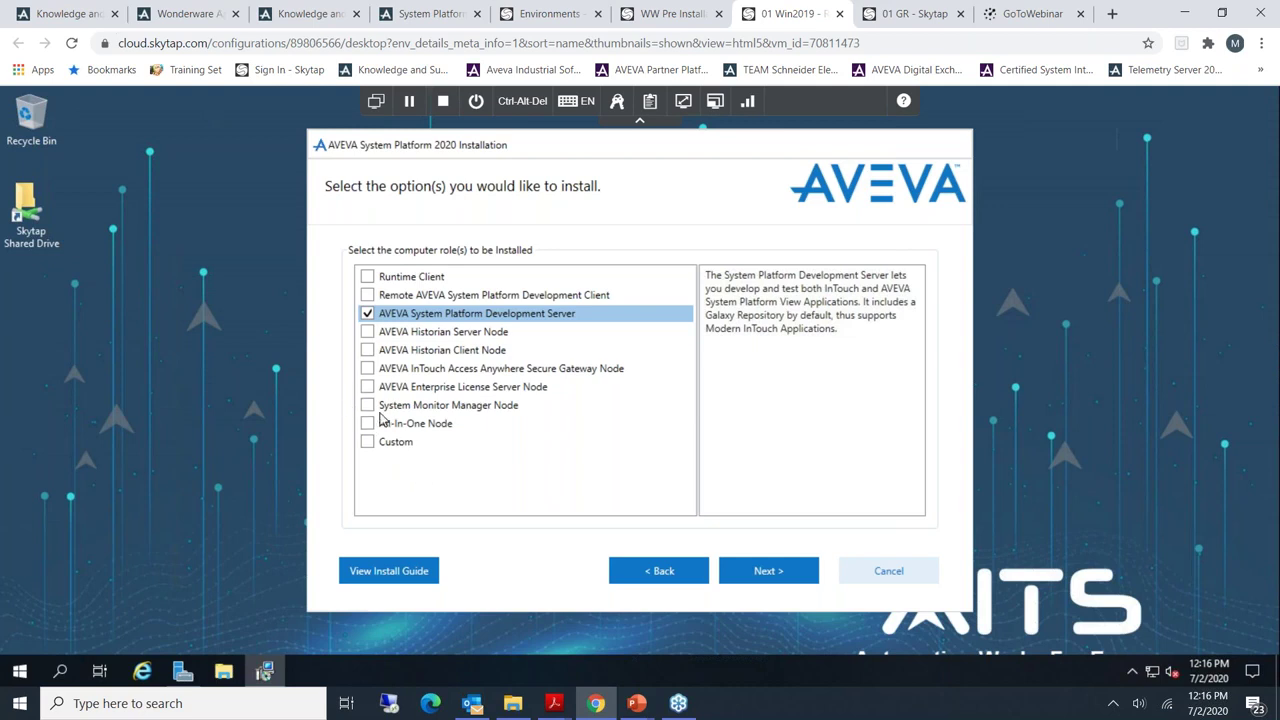
left_click(764, 571)
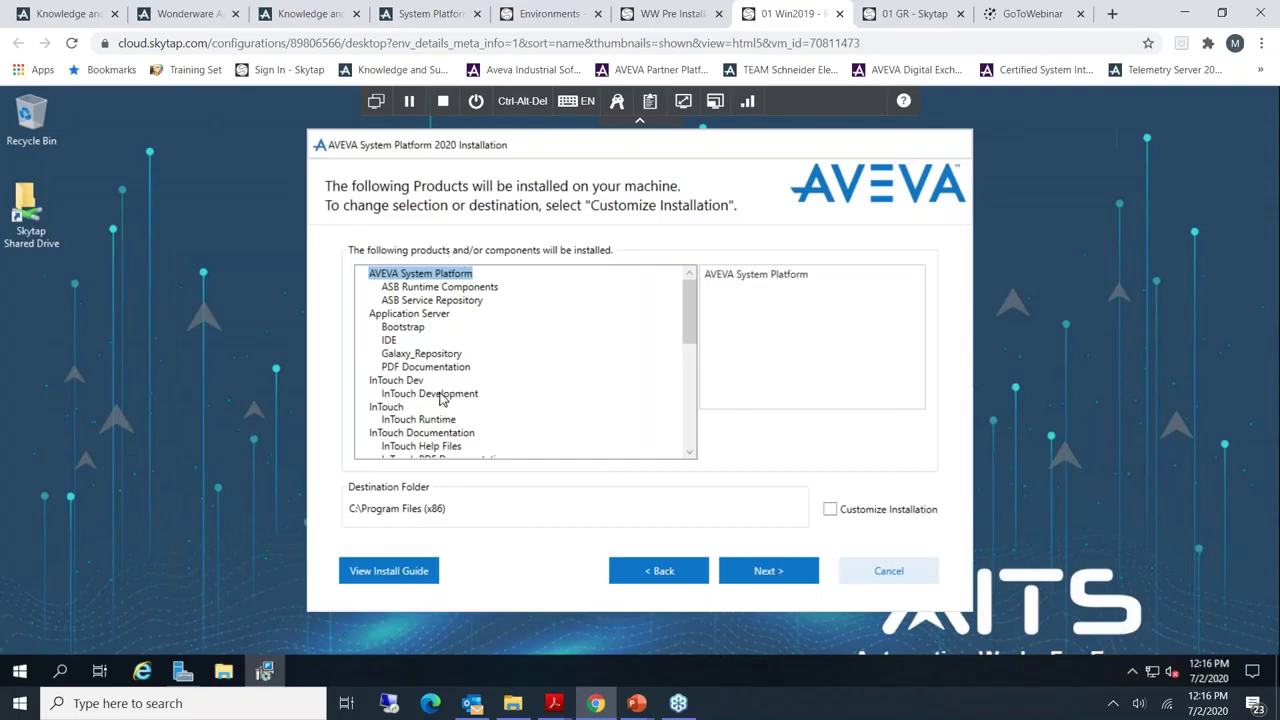
left_click(829, 511)
double_click(689, 570)
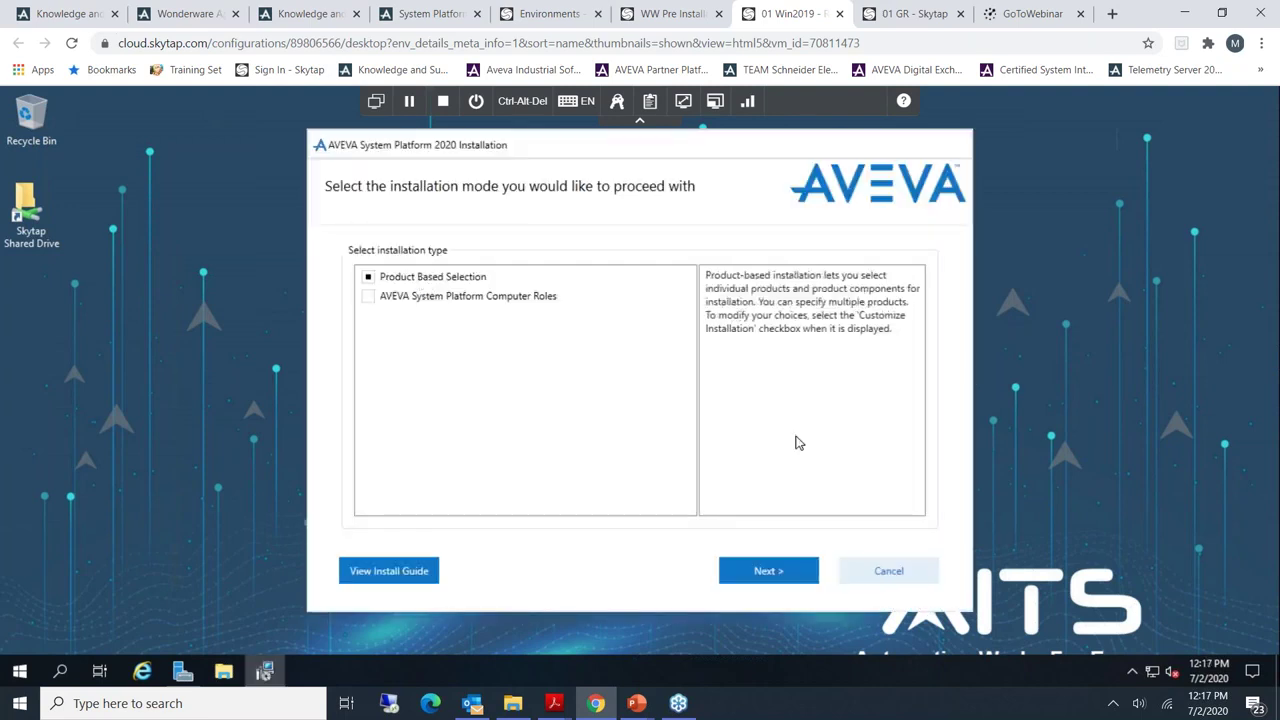
- Use product-based selection to include AVEVA Application Server Development, System Monitor Manager and the AVEVA Enterprise Licensing Platform
left_click(788, 572)
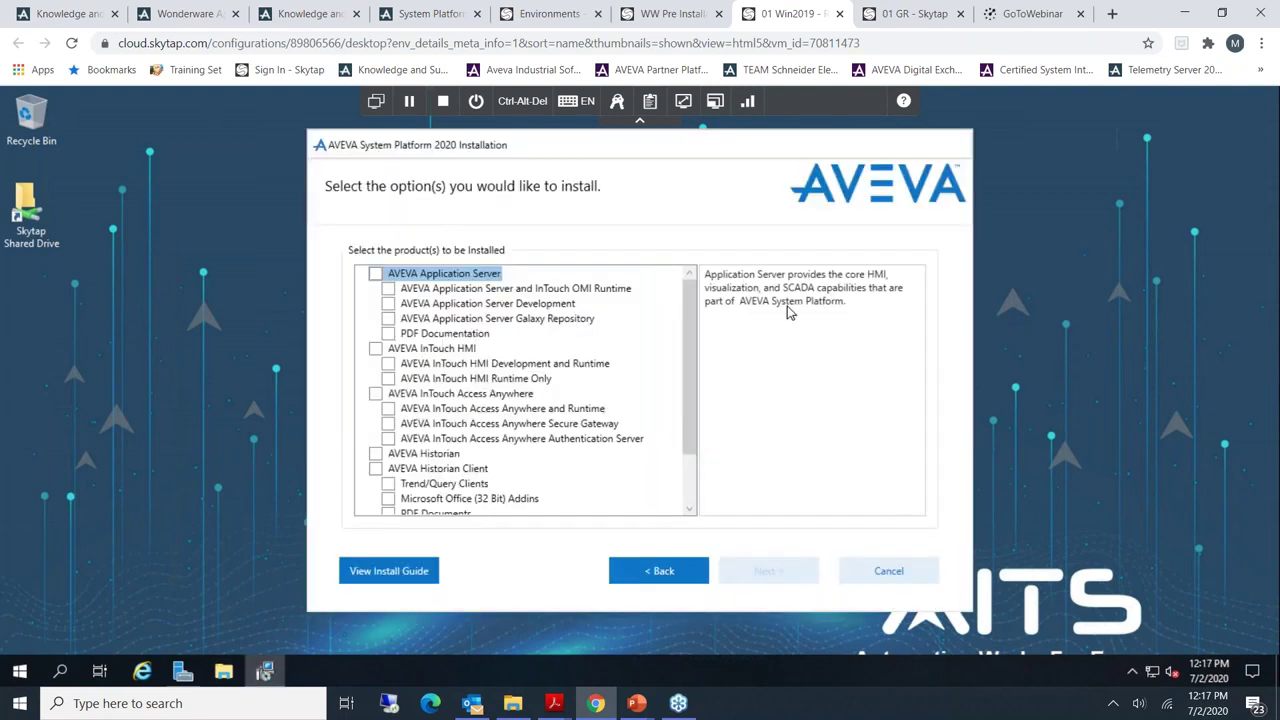
left_click(389, 304)
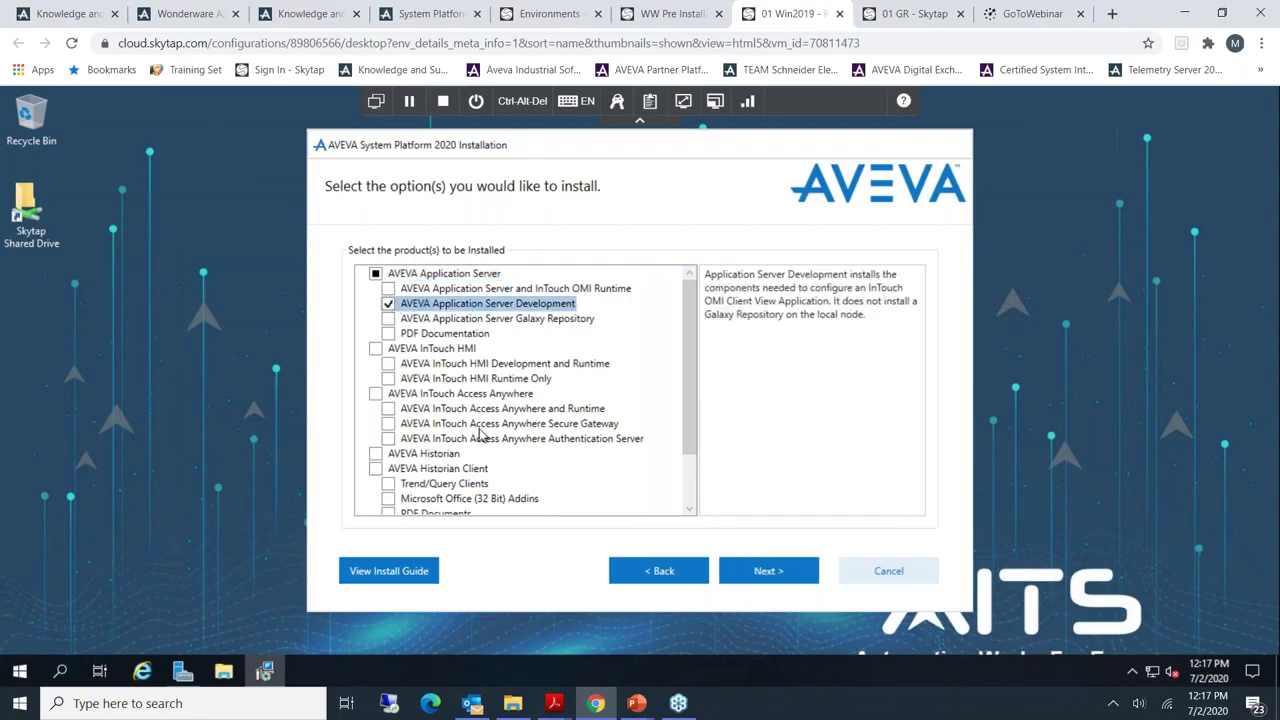
scroll(481, 433, "down", 2)
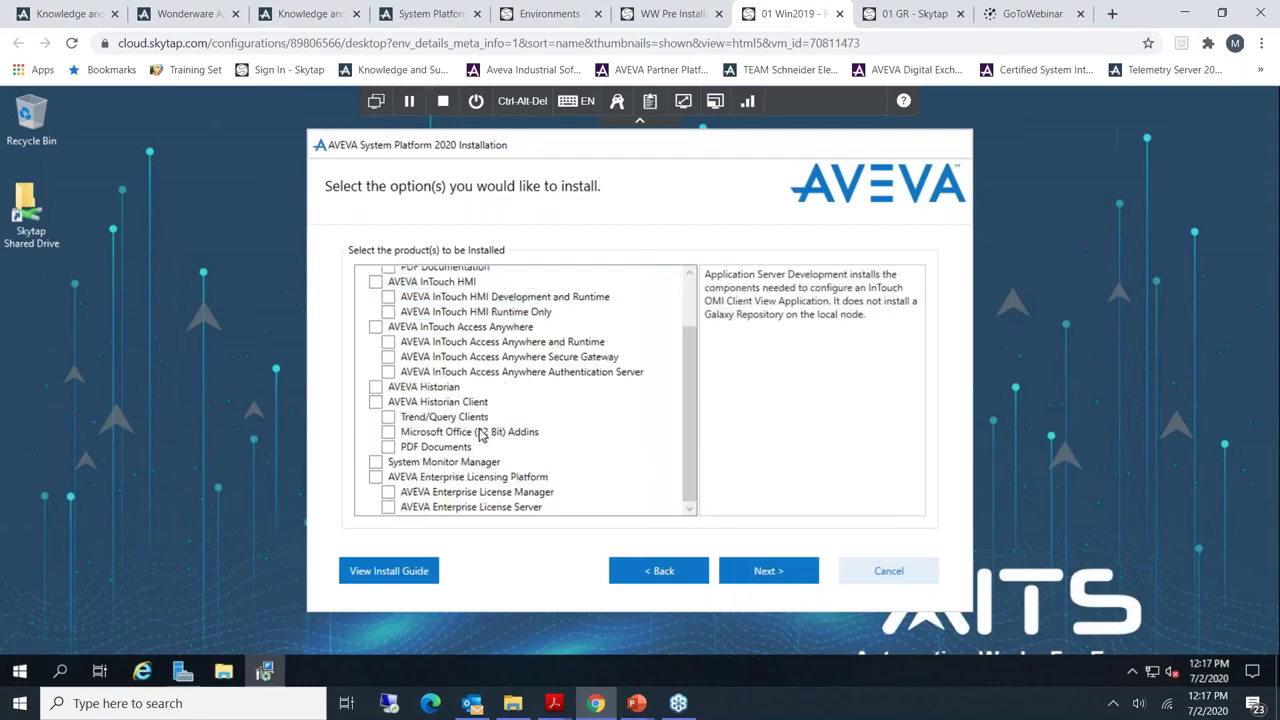
left_click(375, 462)
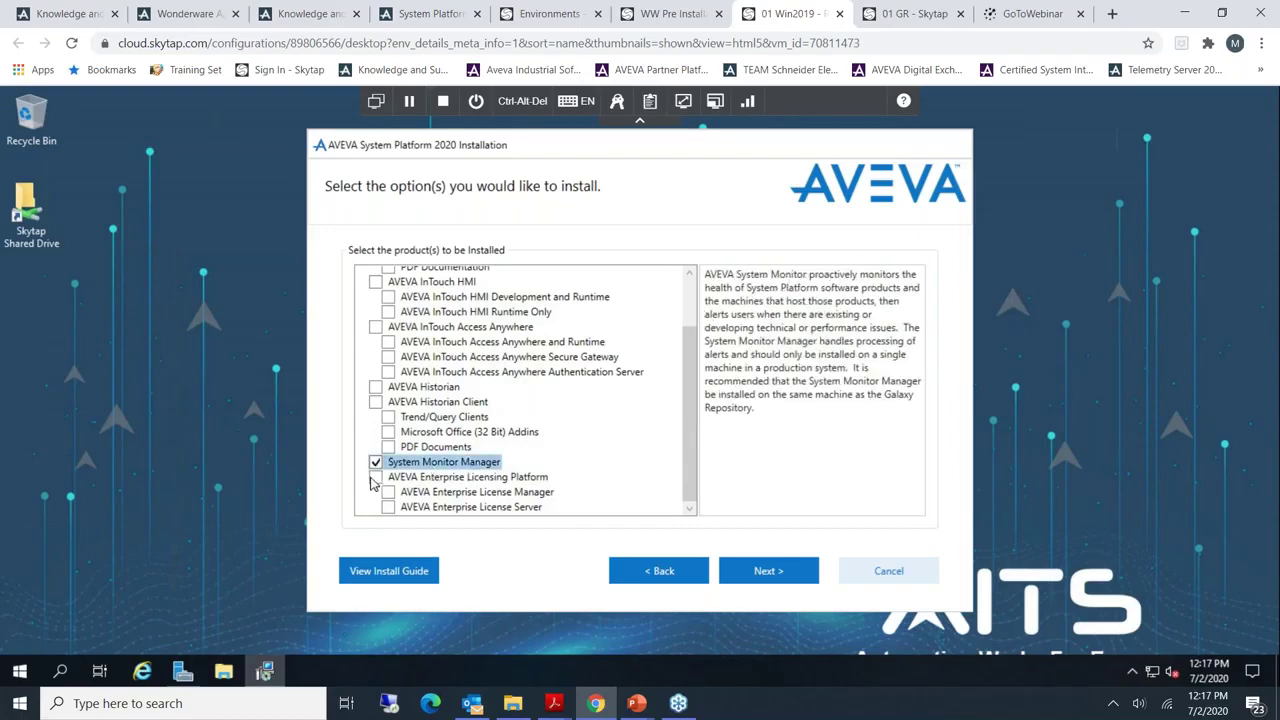
left_click(375, 477)
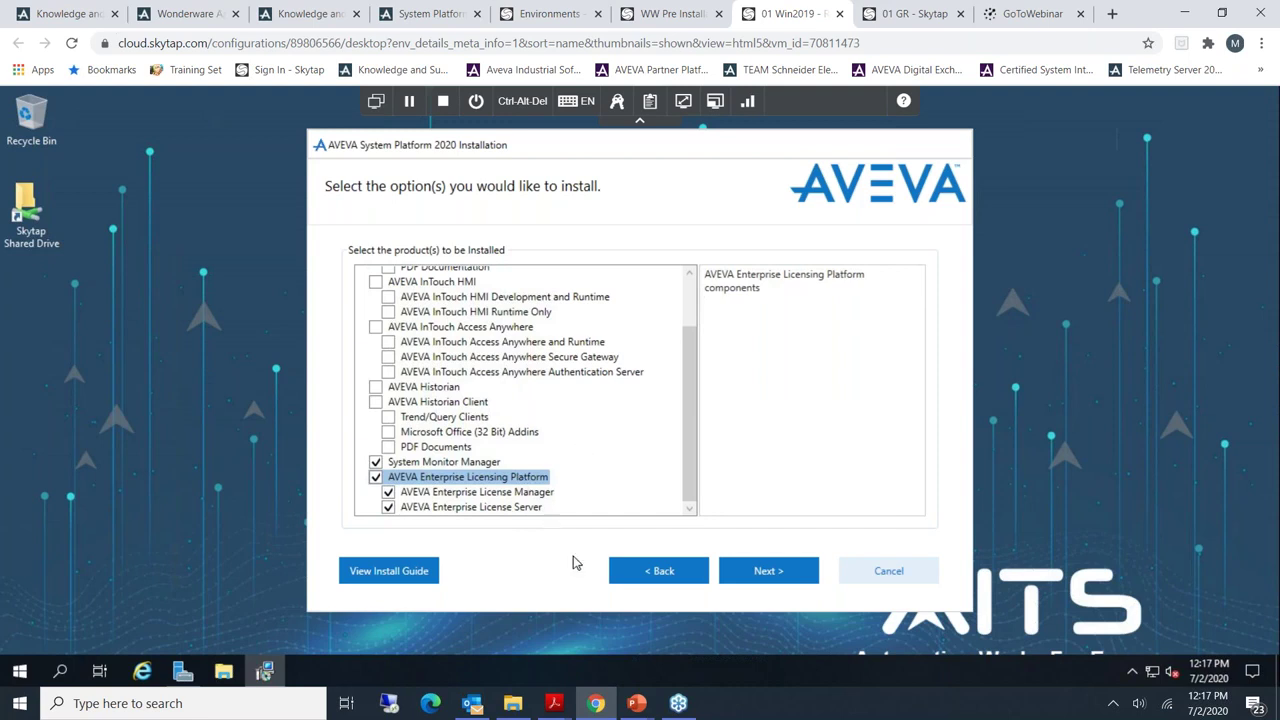
left_click(773, 574)
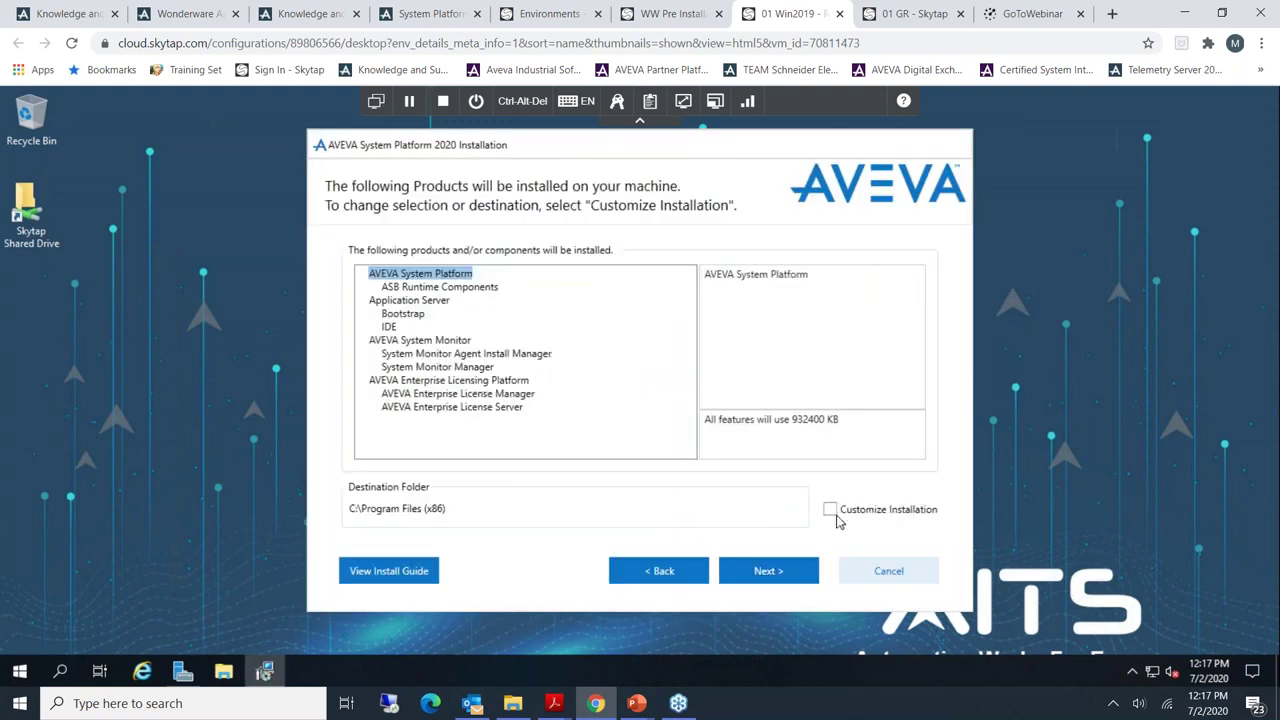
- Customize the installation by adding the Galaxy_Repository feature, and review the remaining components in the feature list
left_click(770, 571)
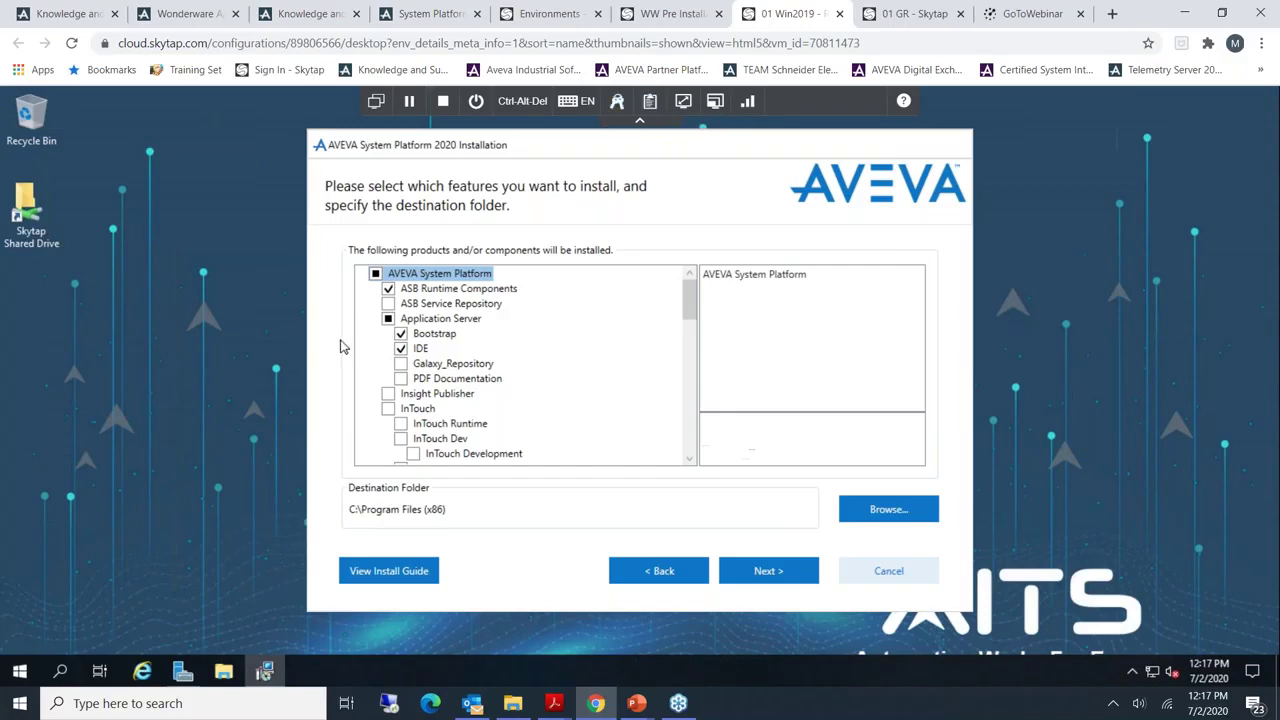
left_click(401, 365)
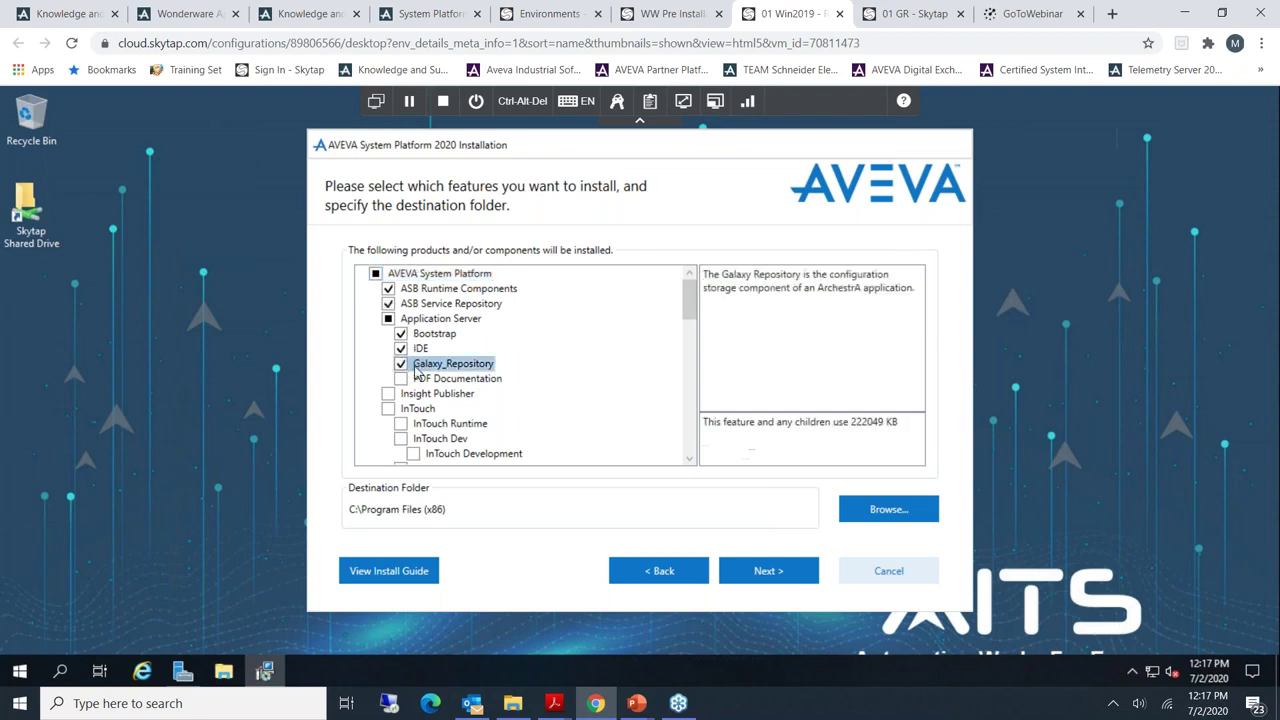
scroll(450, 368, "down", 5)
scroll(450, 368, "down", 8)
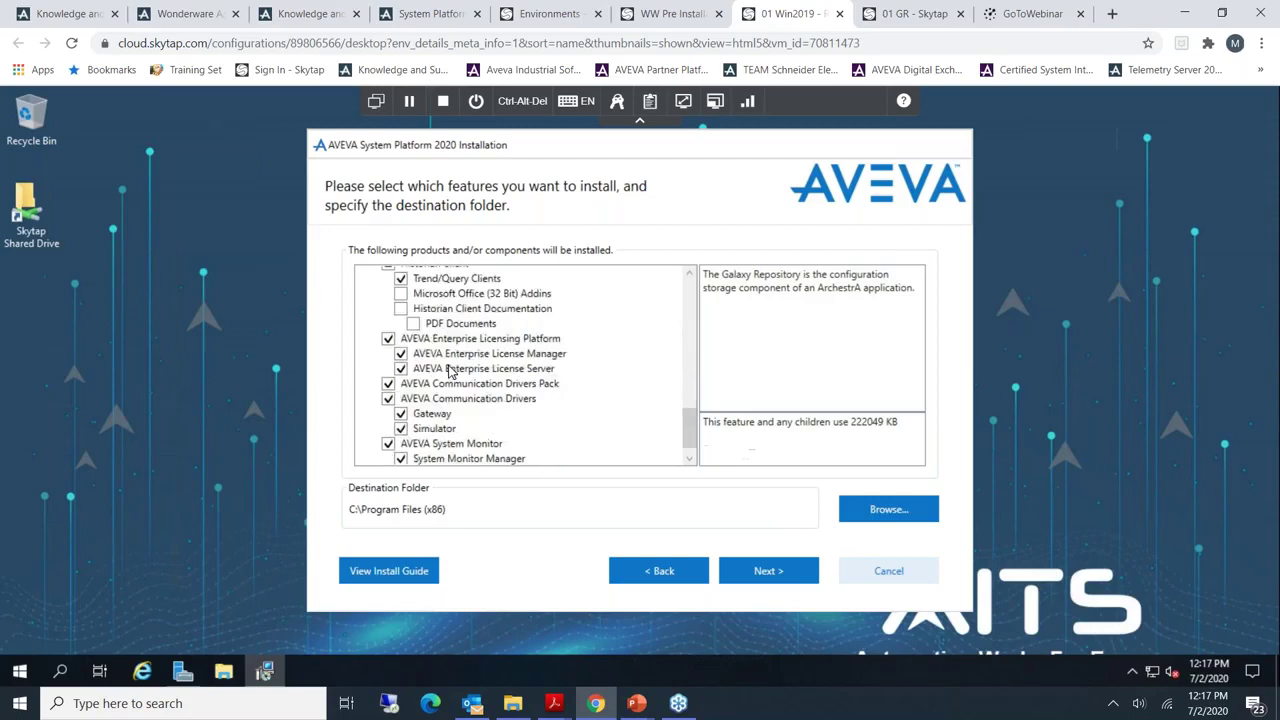
- Continue with the chosen features and accept the terms of the license agreement
left_click(766, 569)
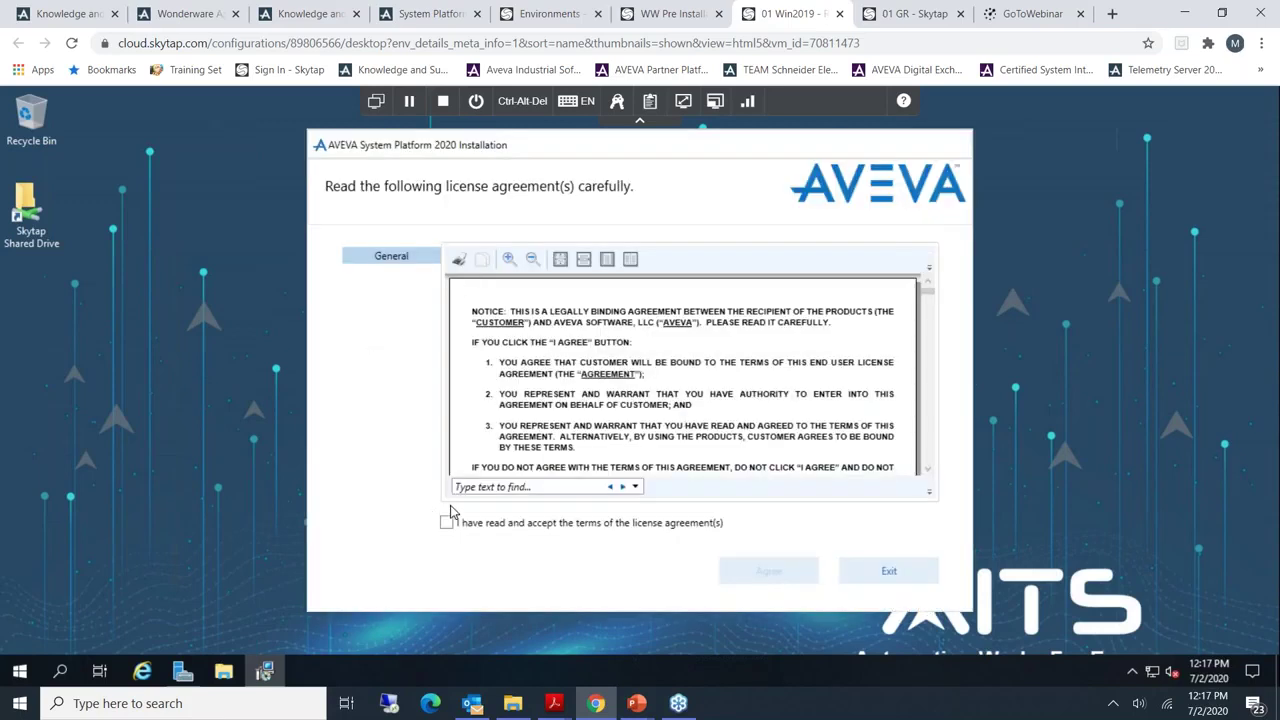
left_click(437, 525)
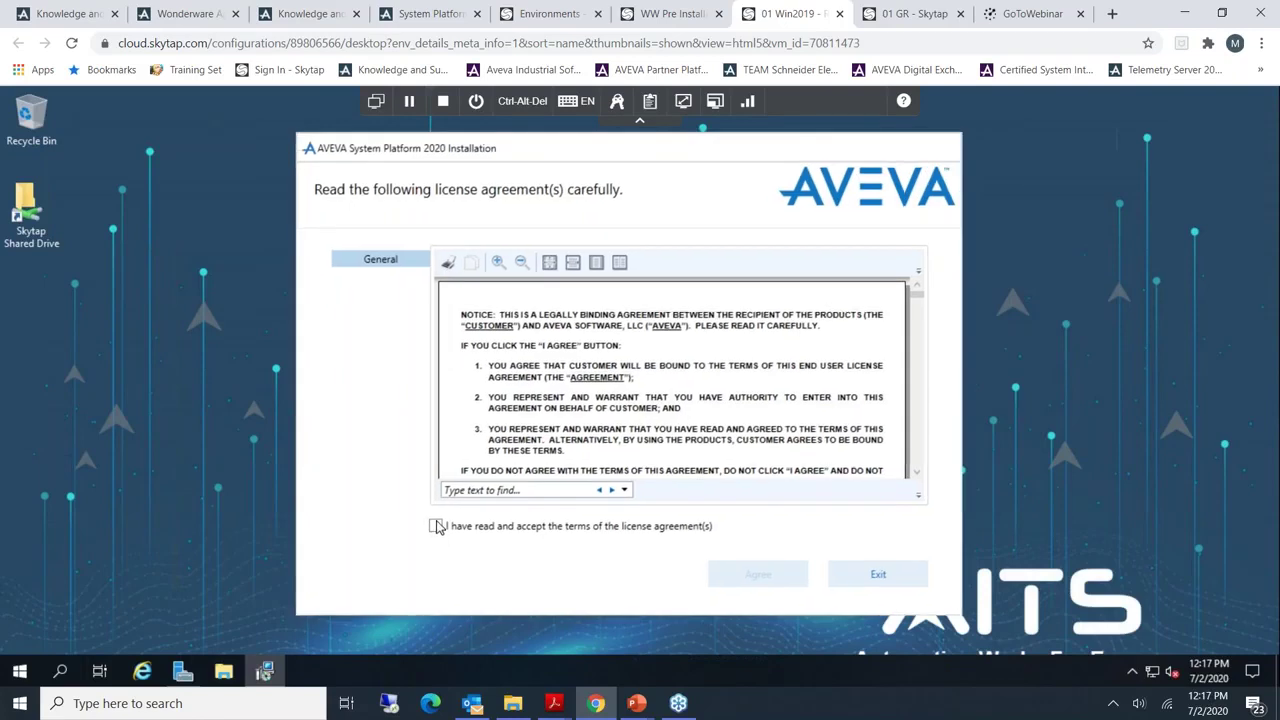
left_click(762, 578)
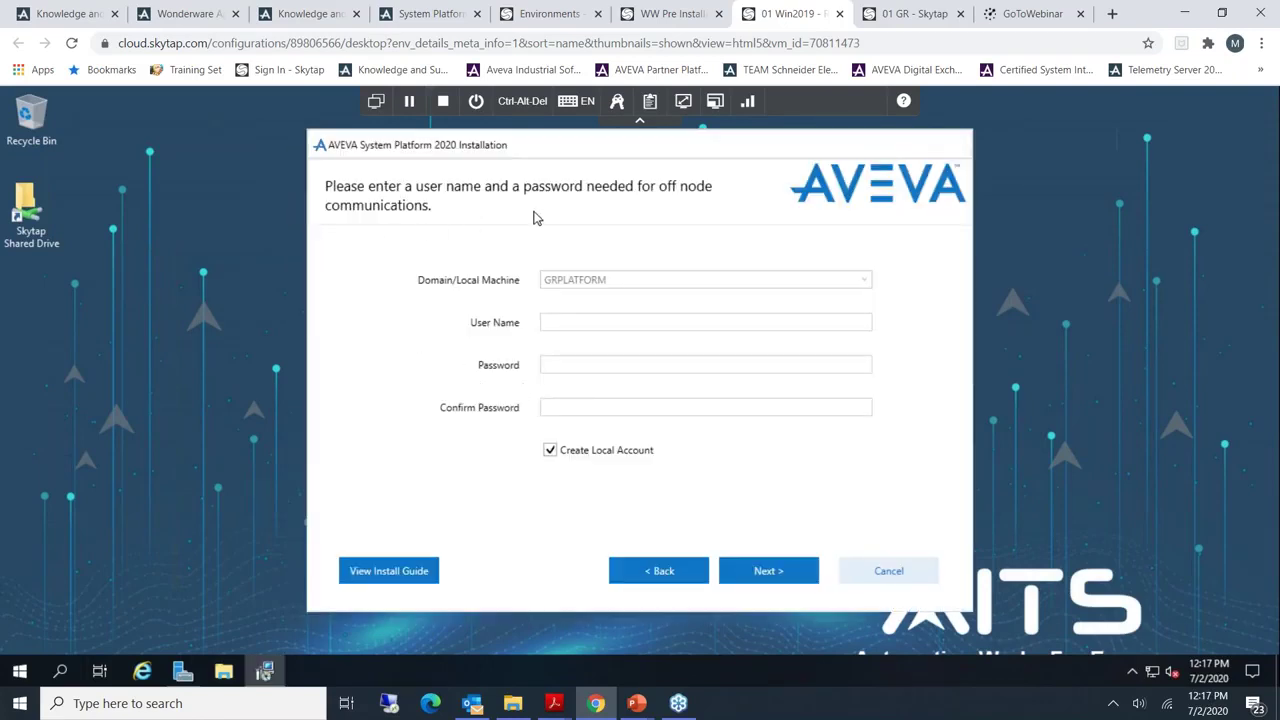
left_click(472, 698)
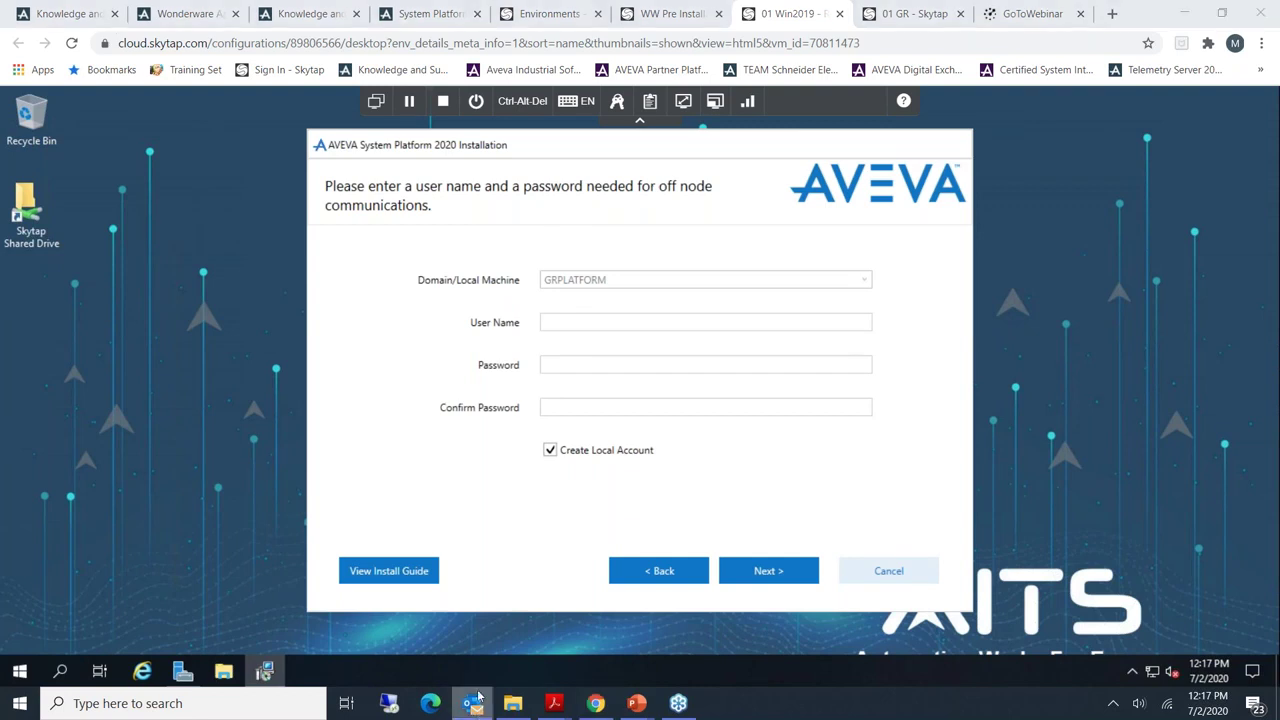
right_click(478, 688)
left_click(414, 606)
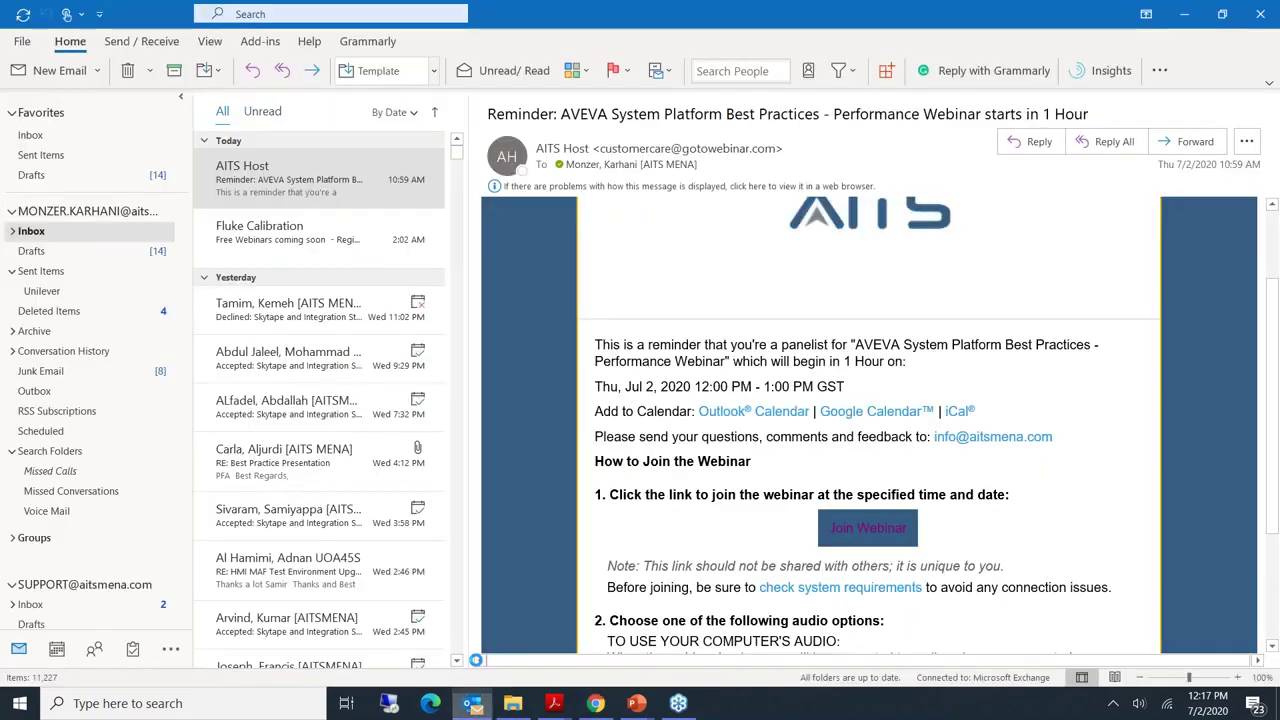
left_click(595, 703)
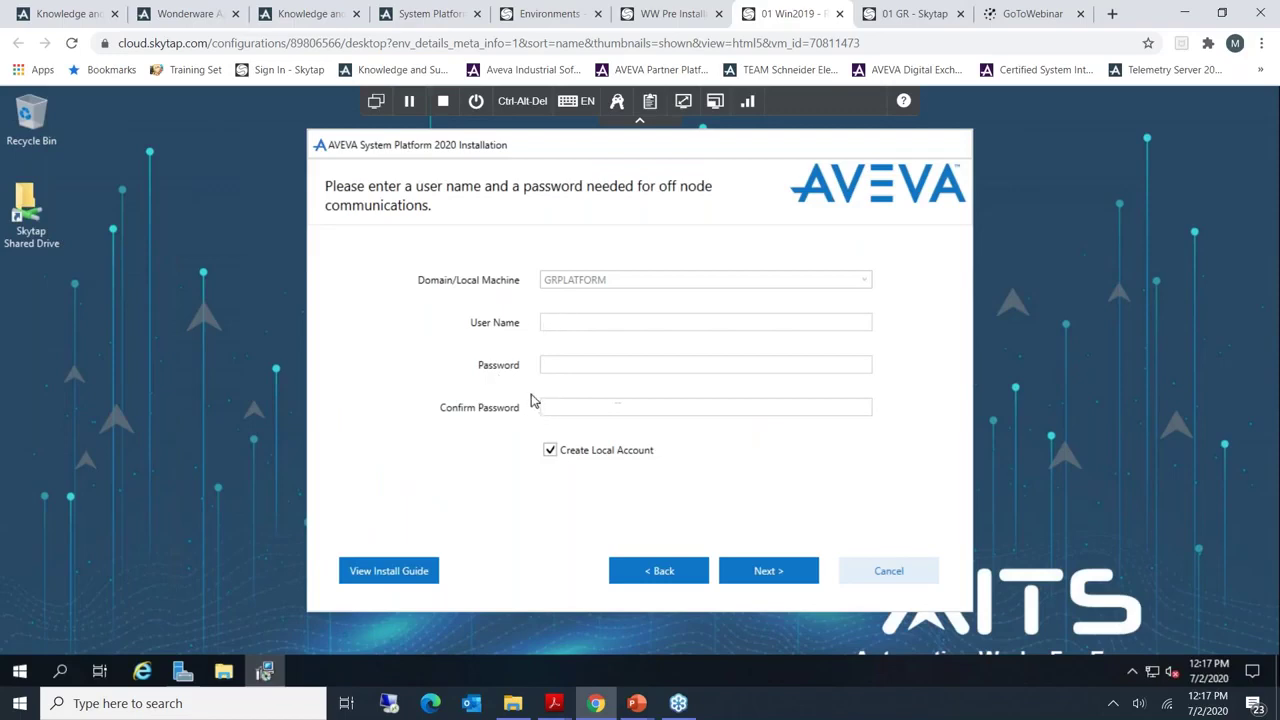
- Enter Student as the user name for off-node communications, and fill in the account password and its confirmation
left_click(563, 325)
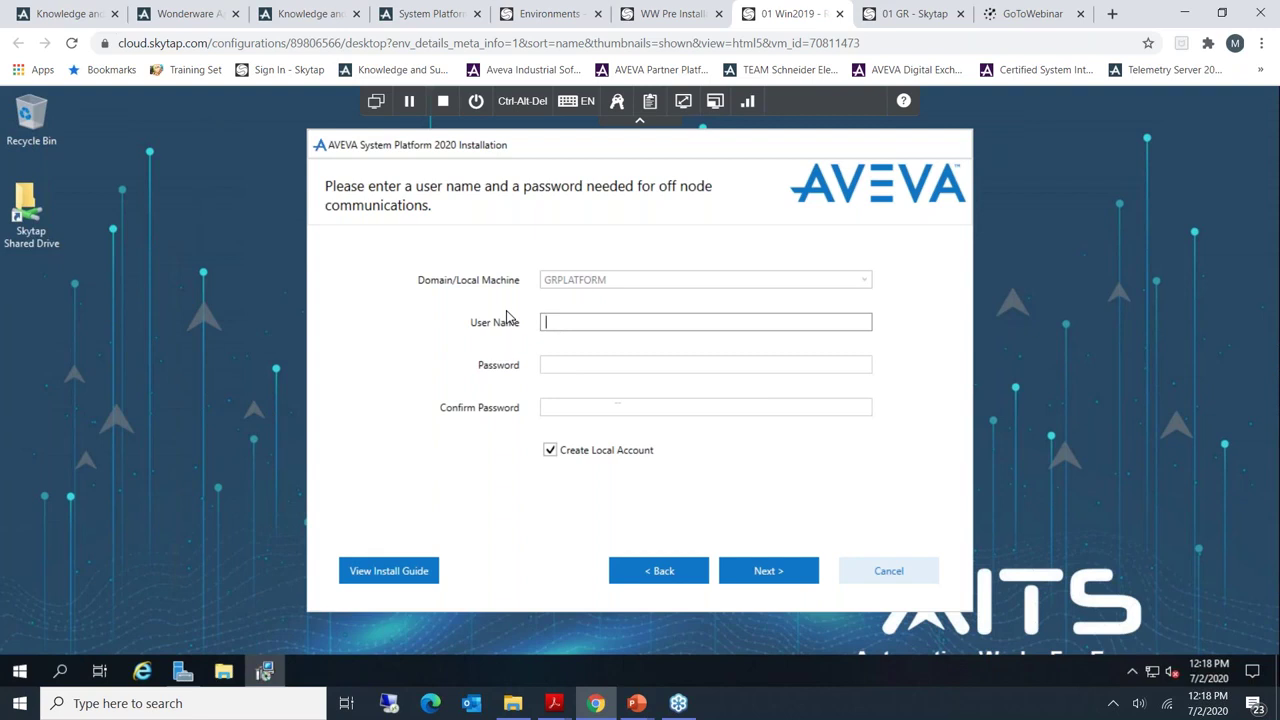
left_click(608, 328)
type("Student")
key("Tab")
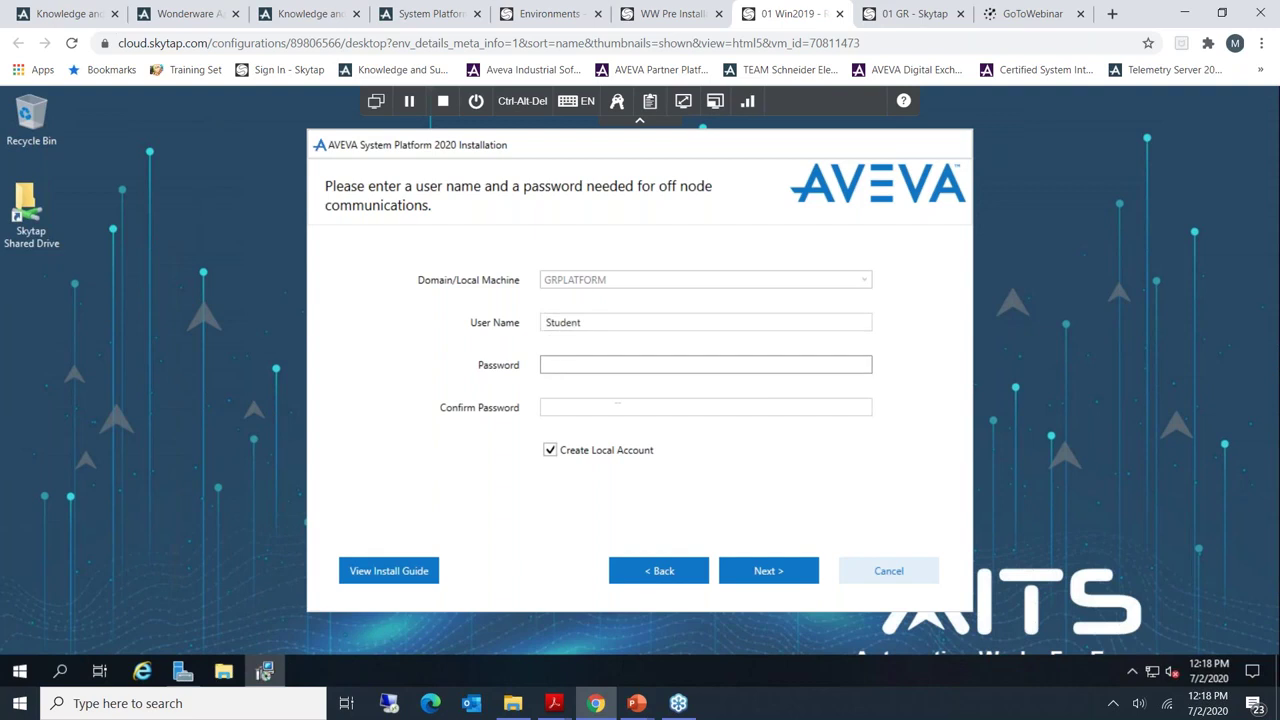
type("**")
key("Tab")
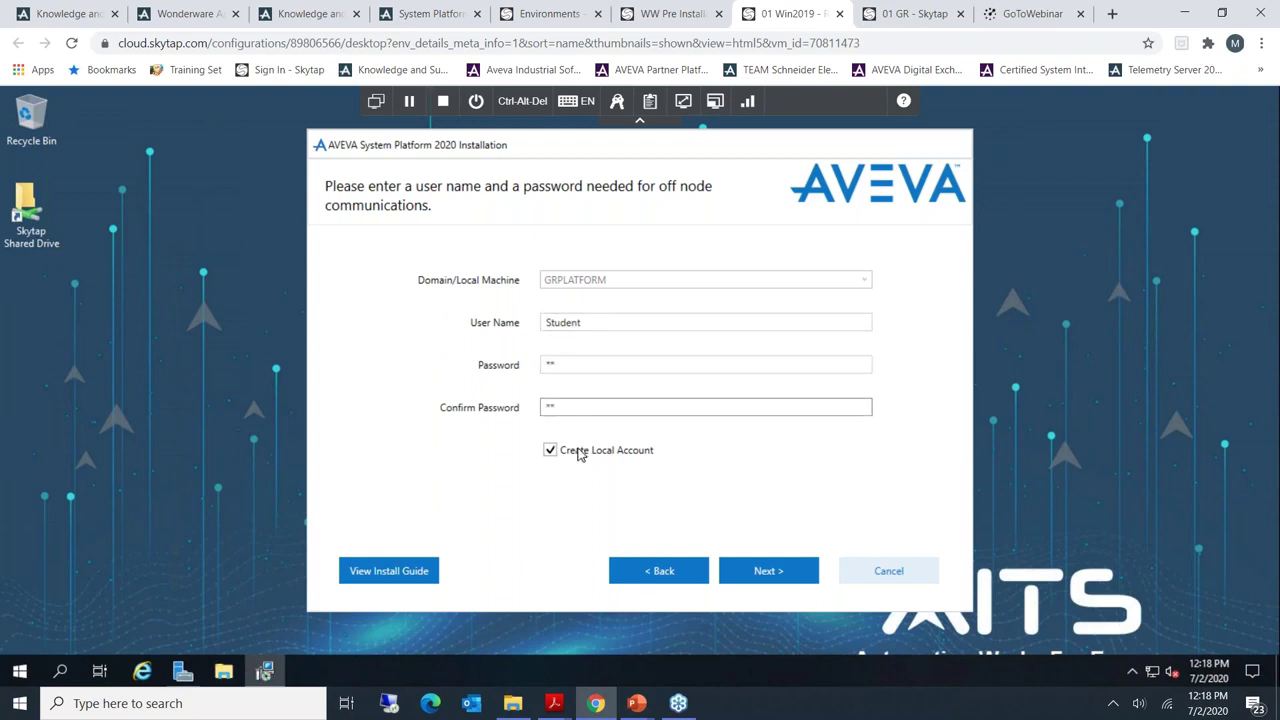
- Turn off creating a local account, submit the existing account on GRPLATFORM, and agree to use it despite its password policy
double_click(602, 330)
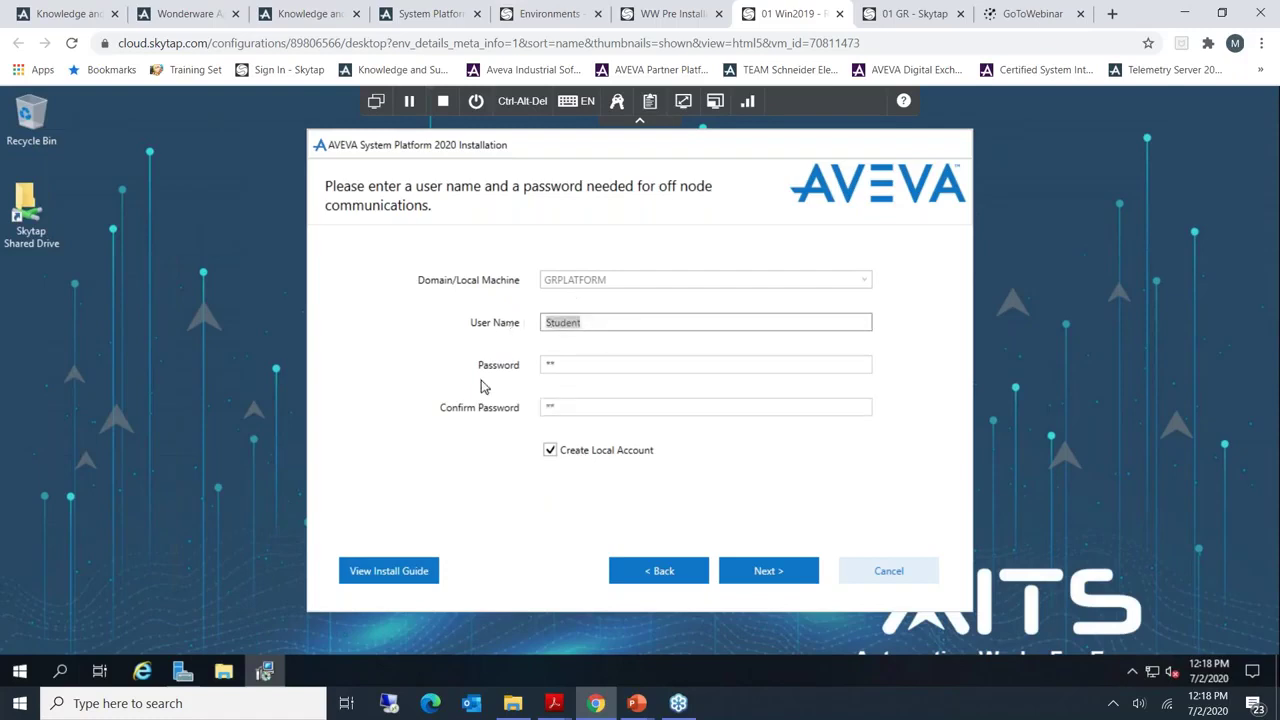
left_click(551, 453)
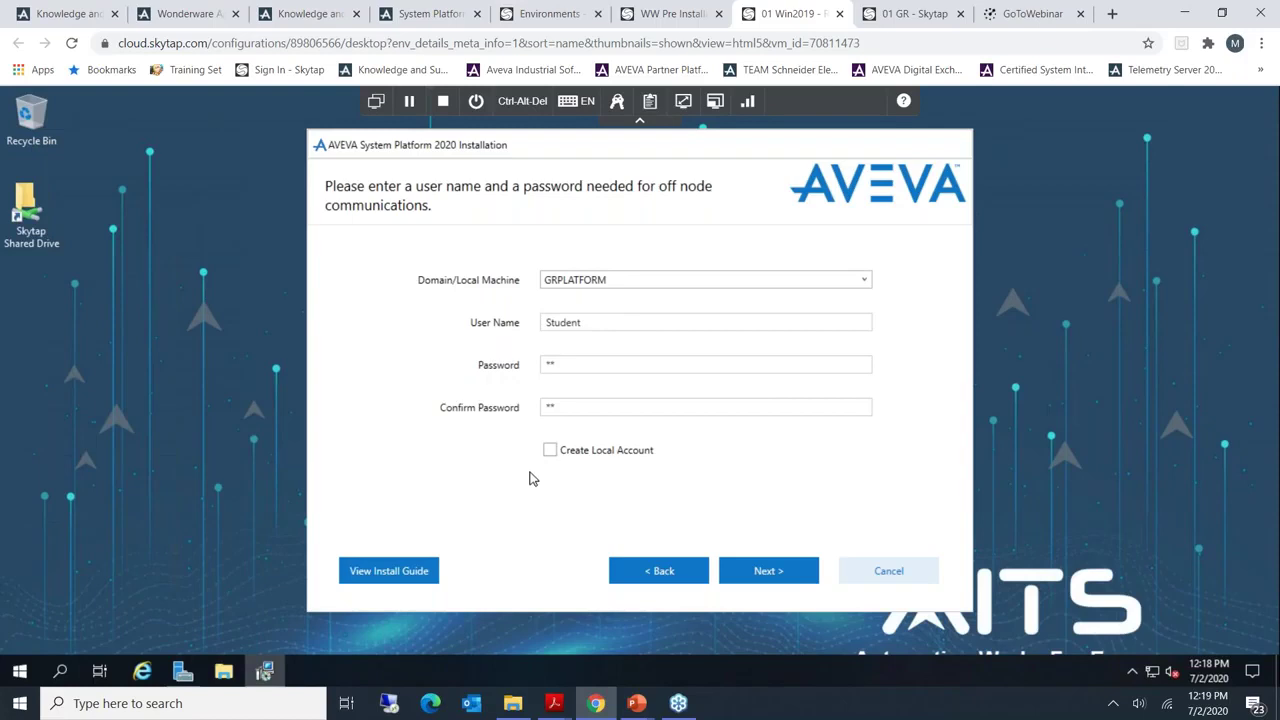
double_click(688, 280)
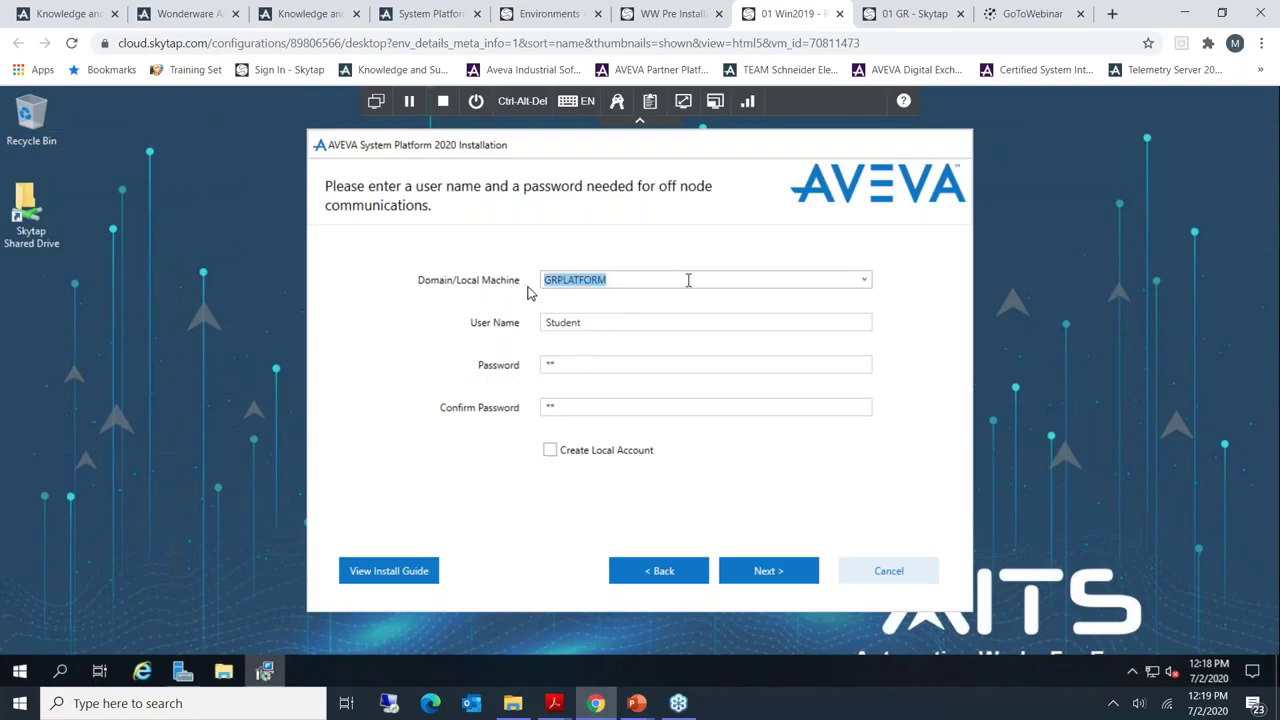
left_click(595, 322)
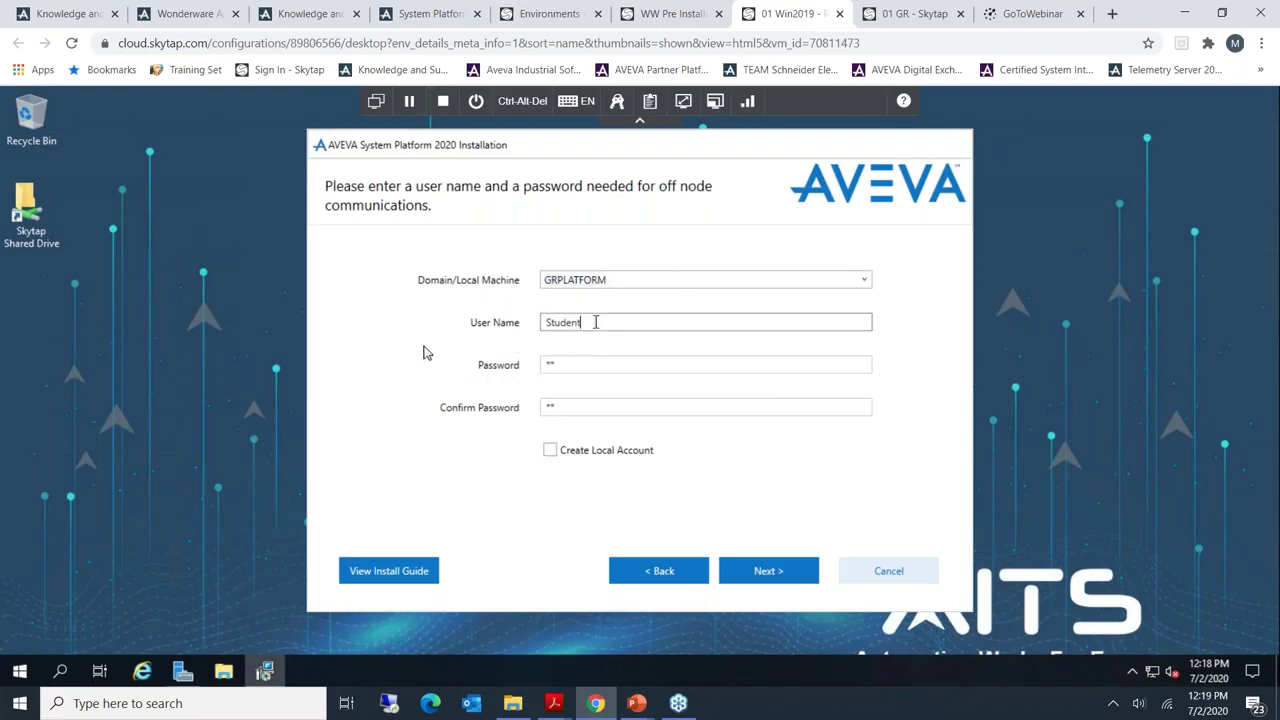
left_click(778, 574)
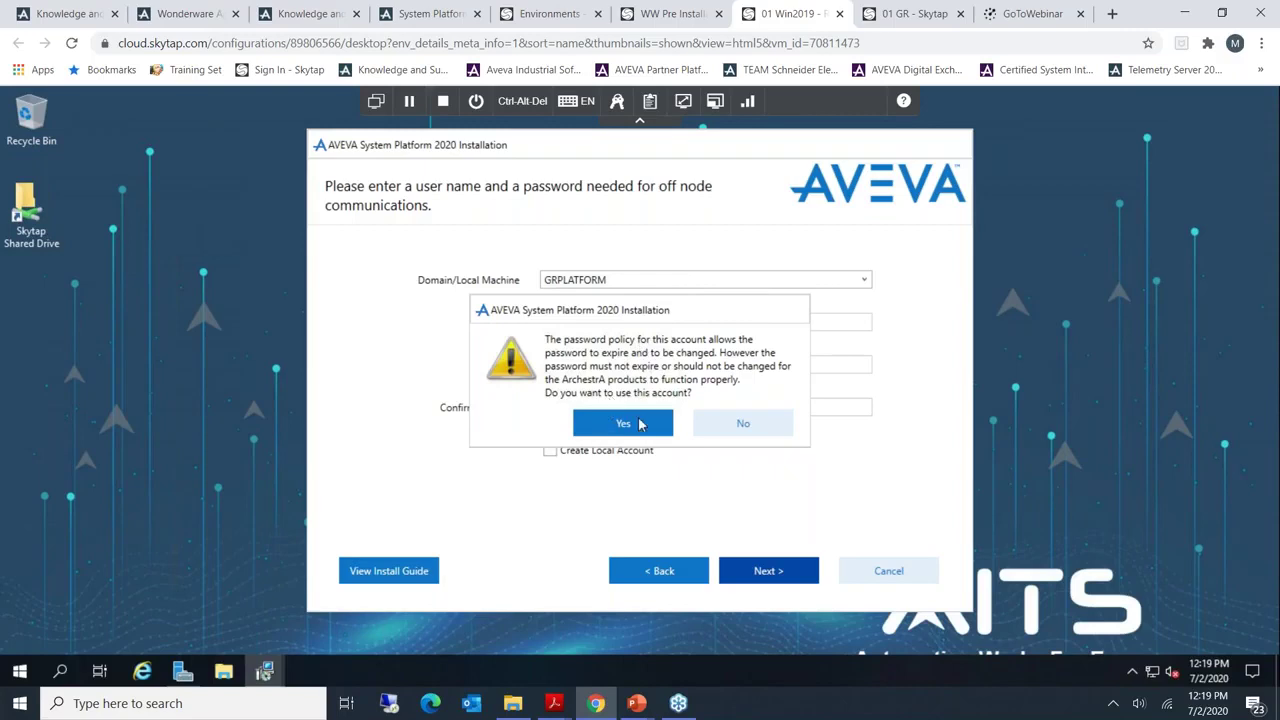
left_click(634, 426)
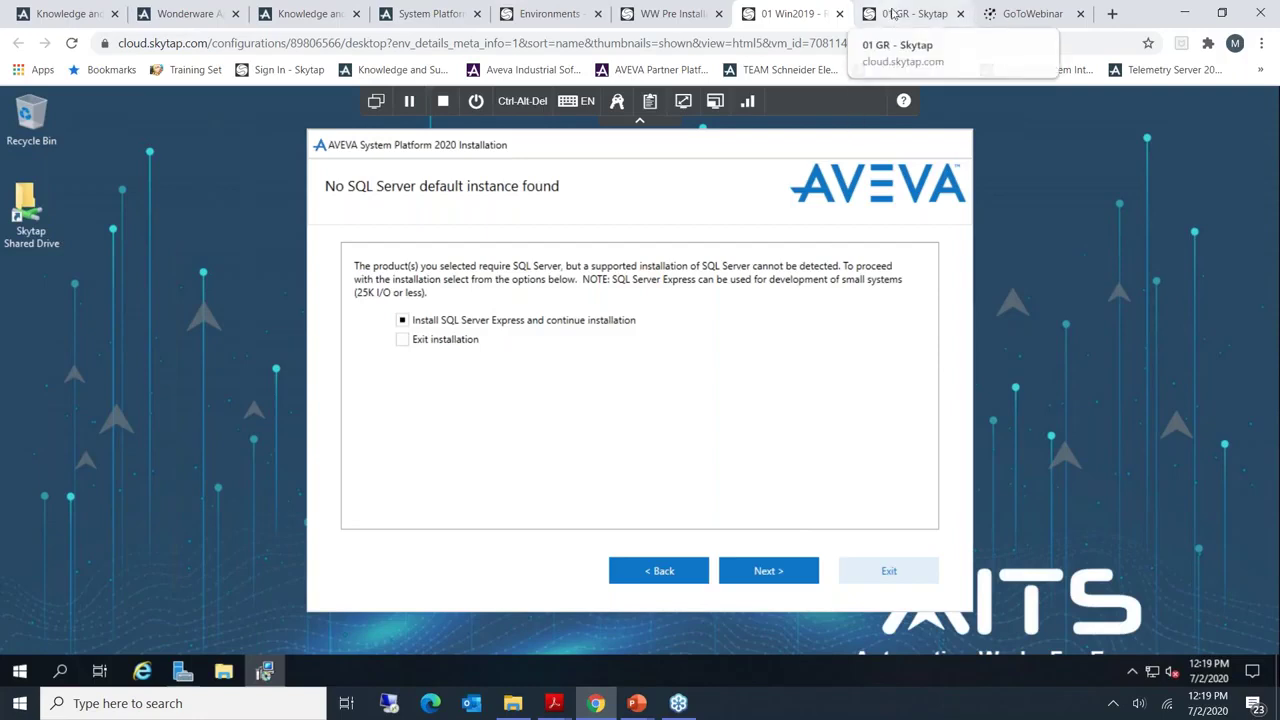
- Switch to the 01 GR machine and examine the AVEVA groups from aaAdministrators to aaUsers among the local groups
left_click(895, 13)
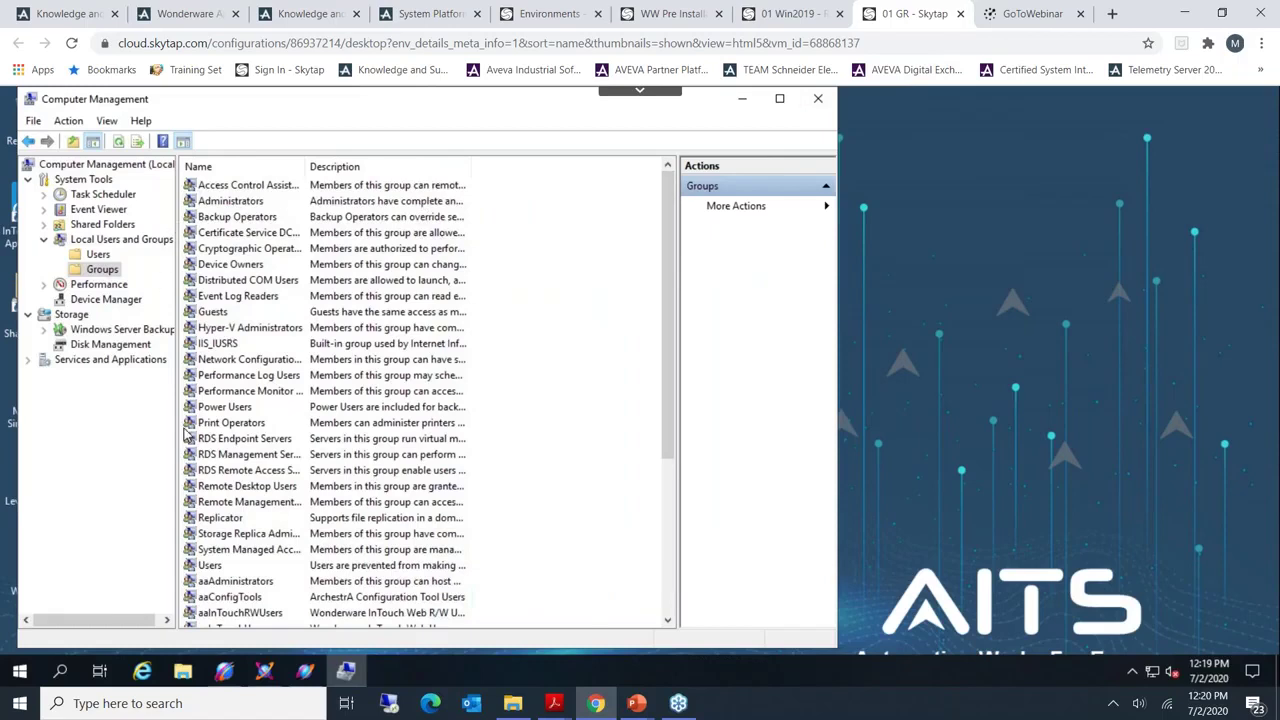
left_click(240, 518)
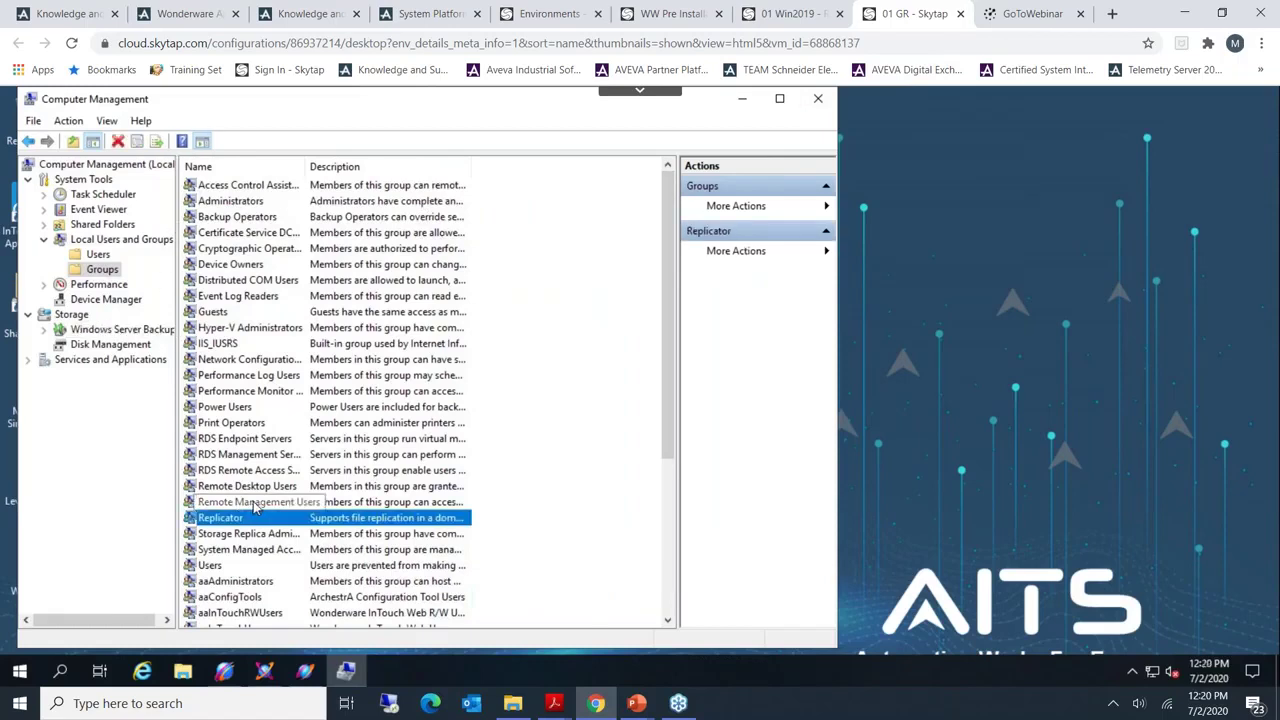
scroll(255, 508, "down", 5)
scroll(255, 508, "up", 5)
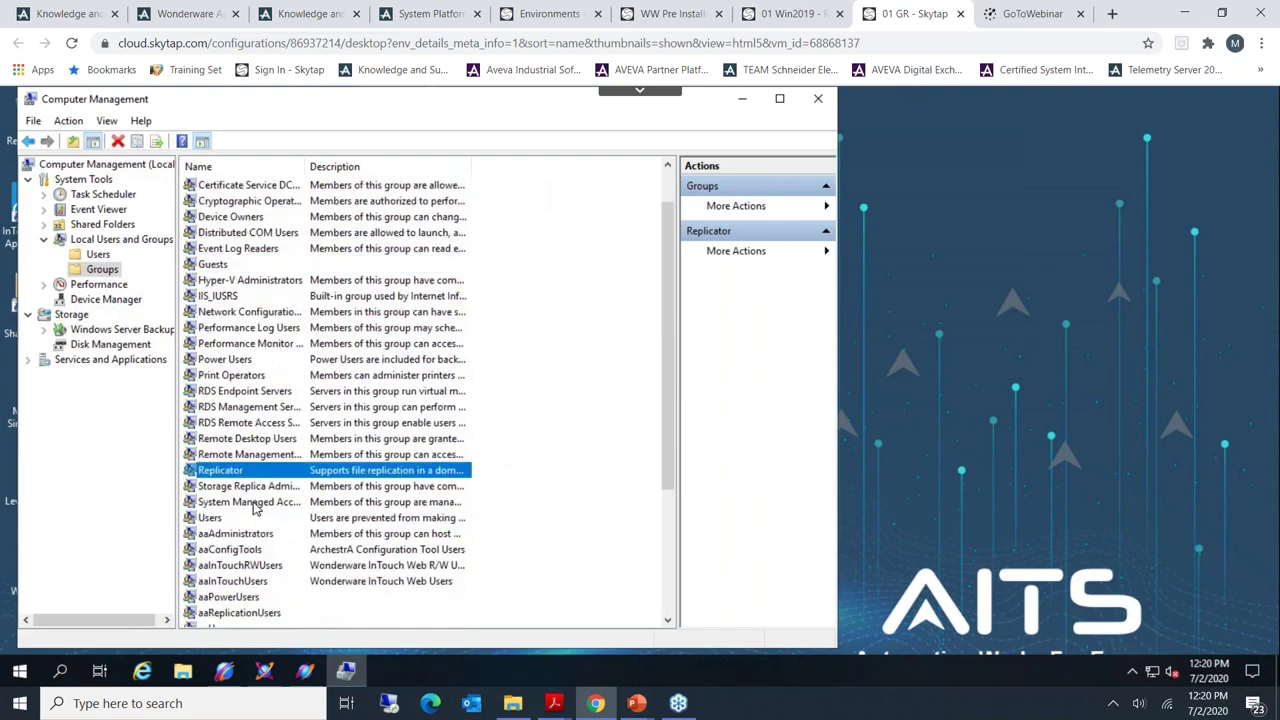
scroll(218, 518, "down", 4)
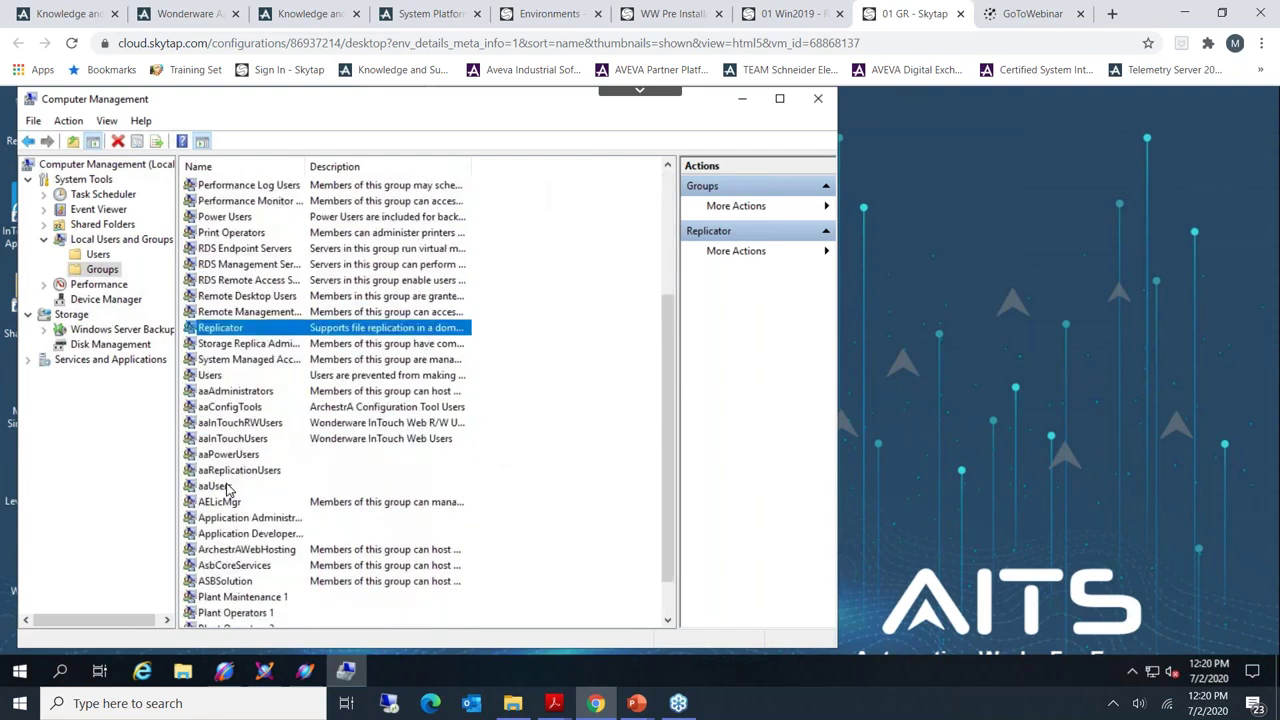
left_click(212, 395)
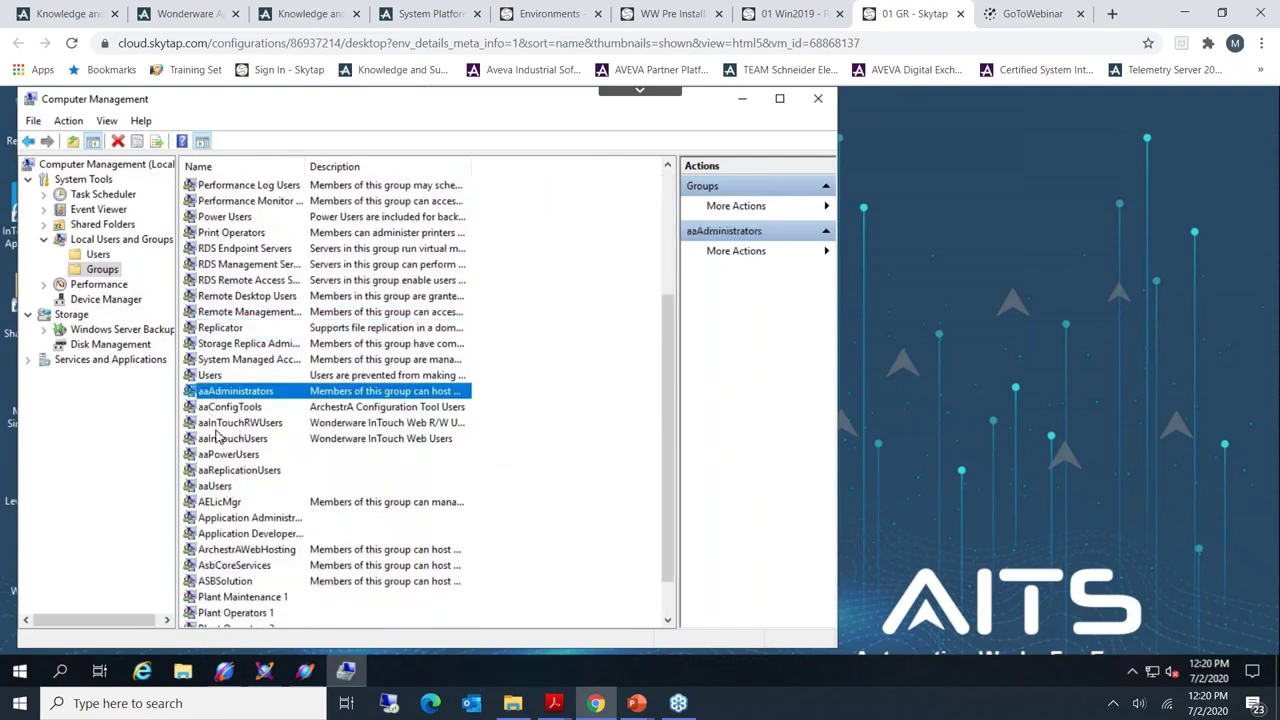
left_click(214, 409)
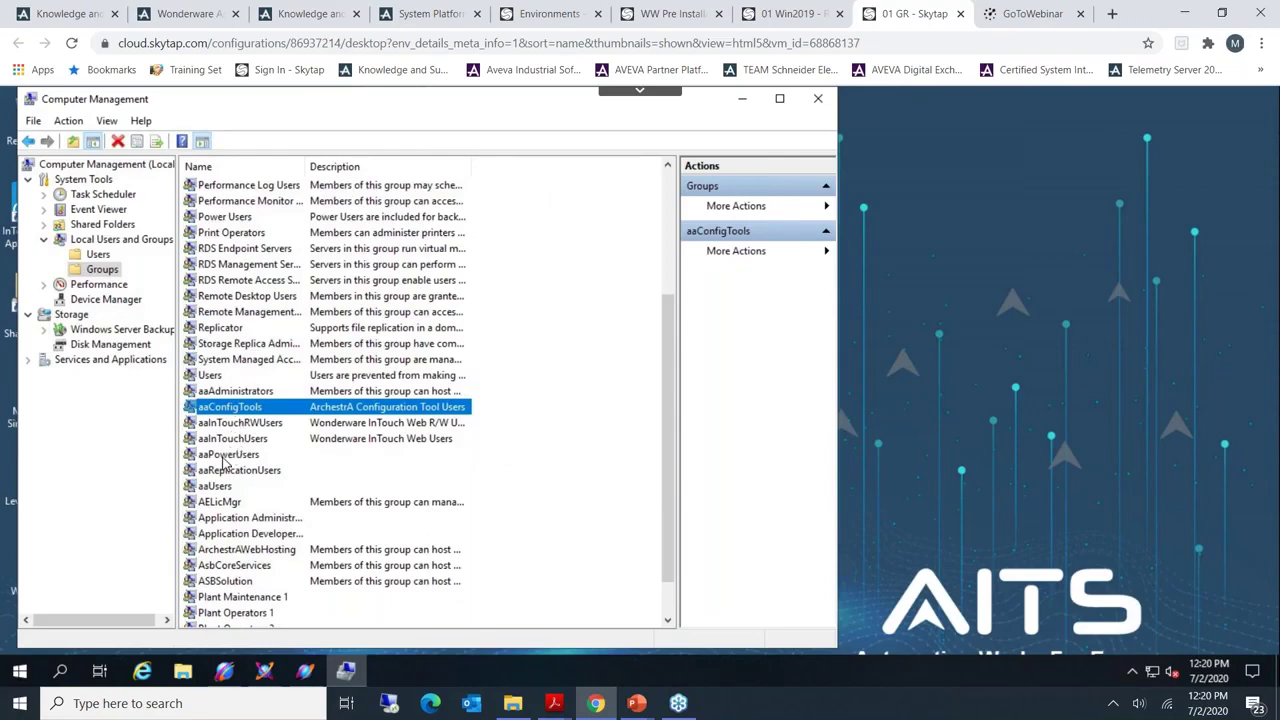
key("Down")
key("Down")
key("Down")
left_click(283, 491)
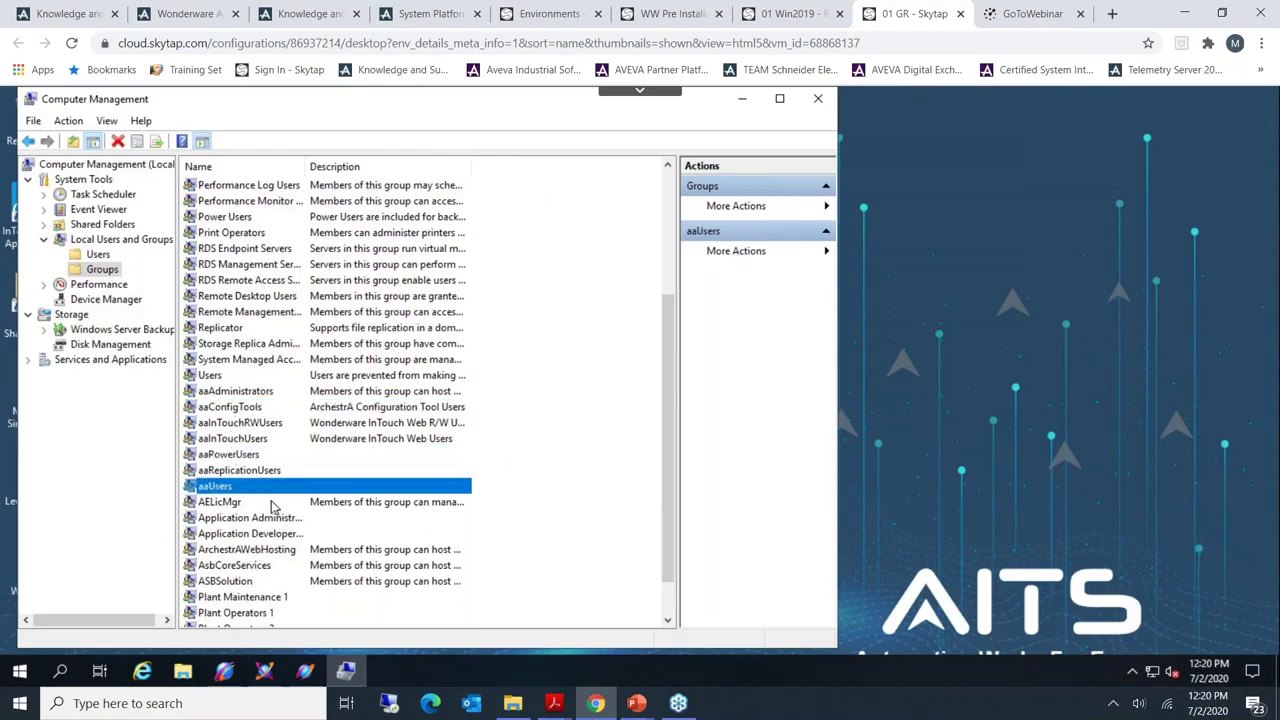
- Look at the built-in Administrators group and close Computer Management
scroll(290, 490, "up", 4)
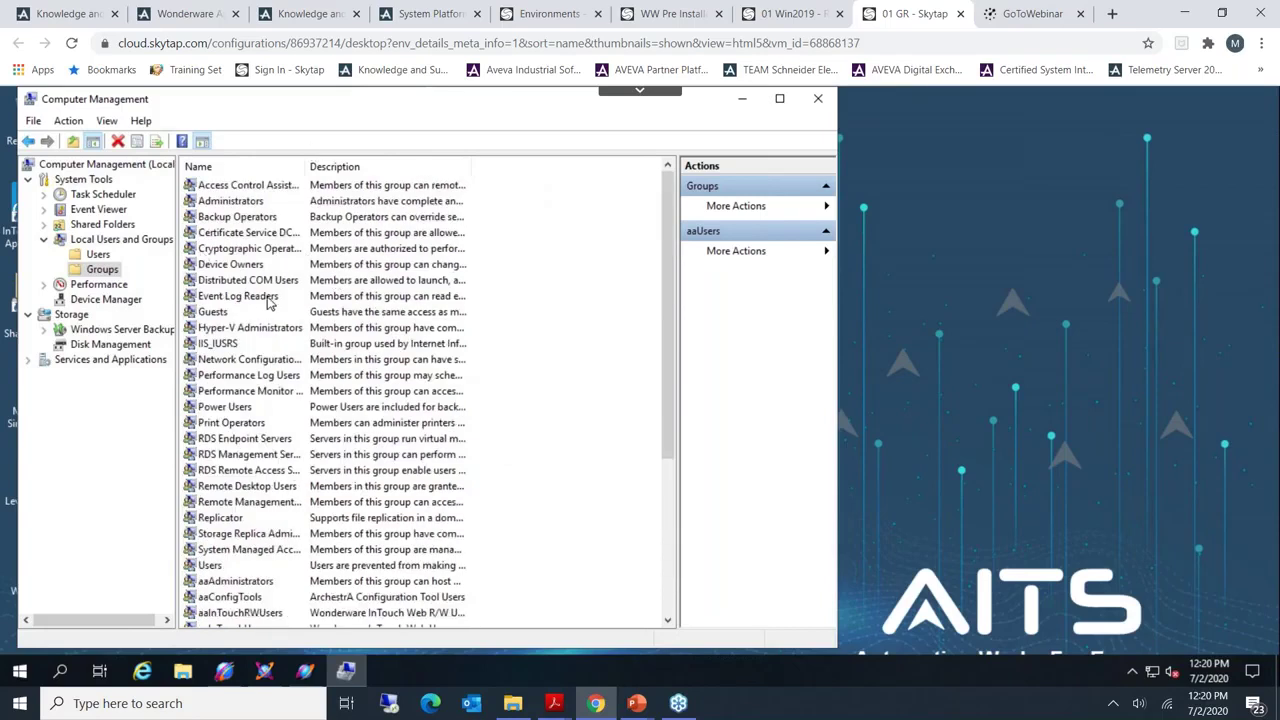
left_click(237, 203)
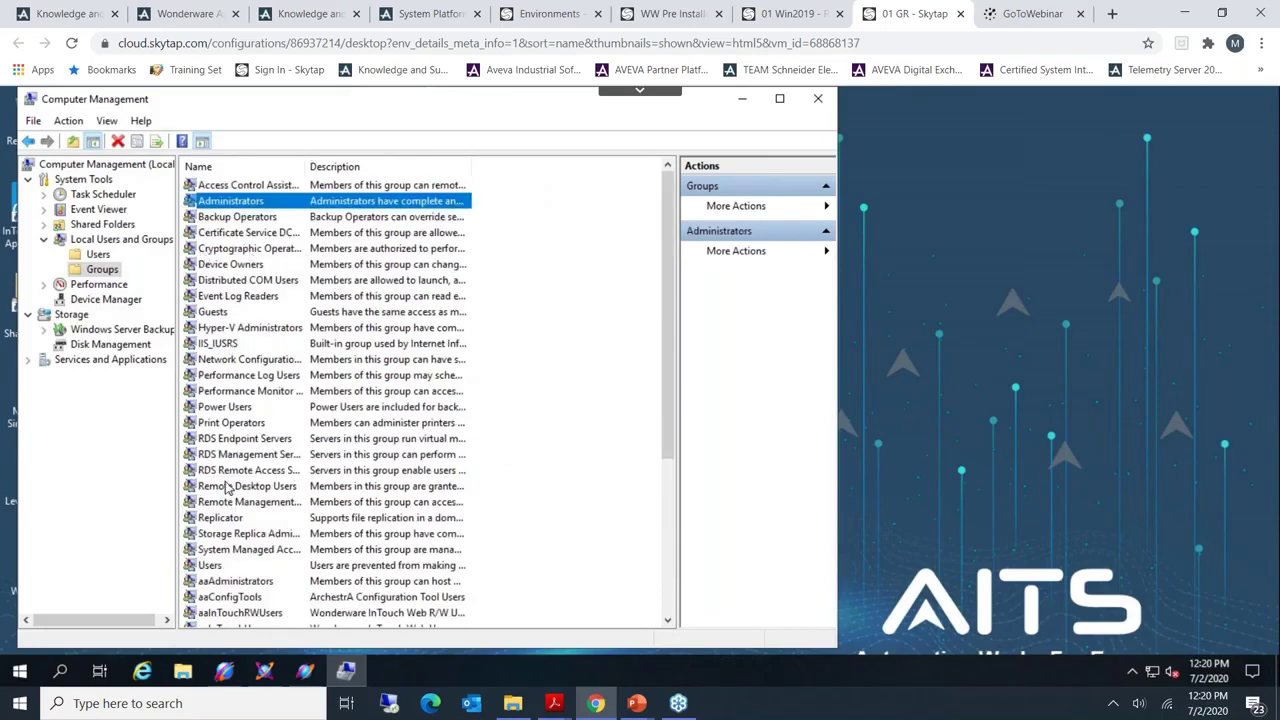
left_click(818, 98)
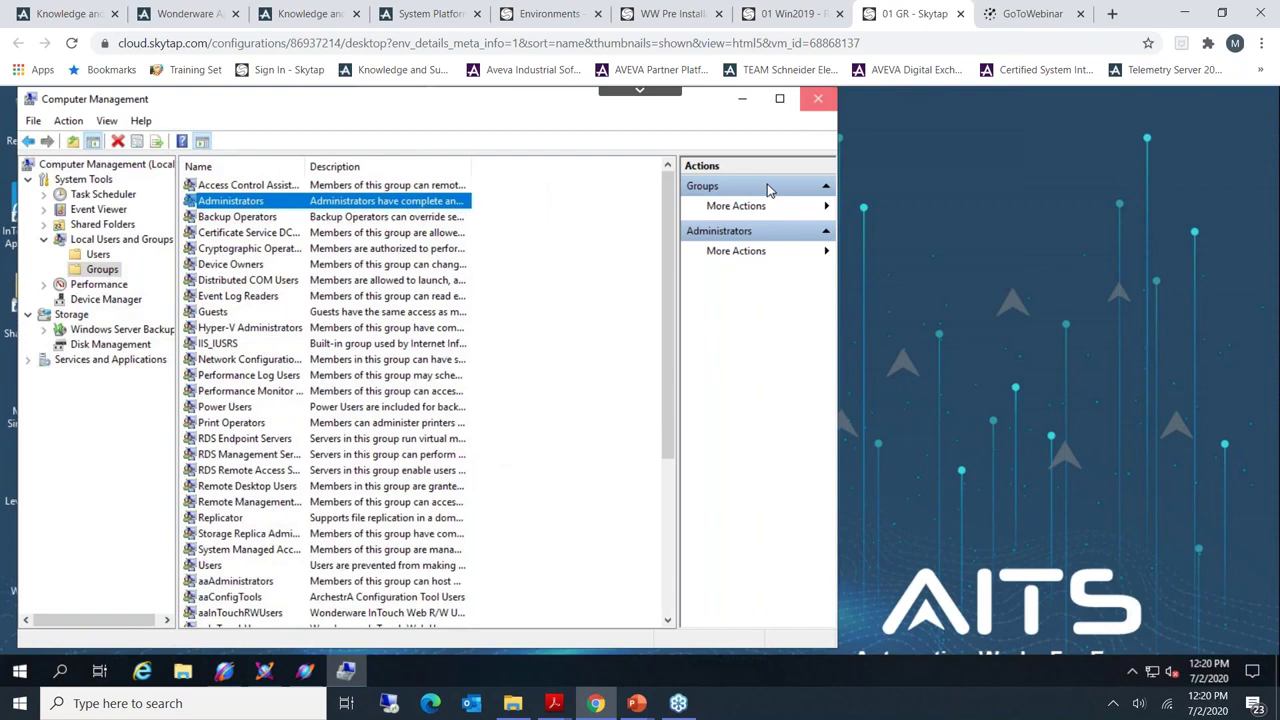
- Launch the AVEVA Configurator on the 01 GR machine
left_click(20, 670)
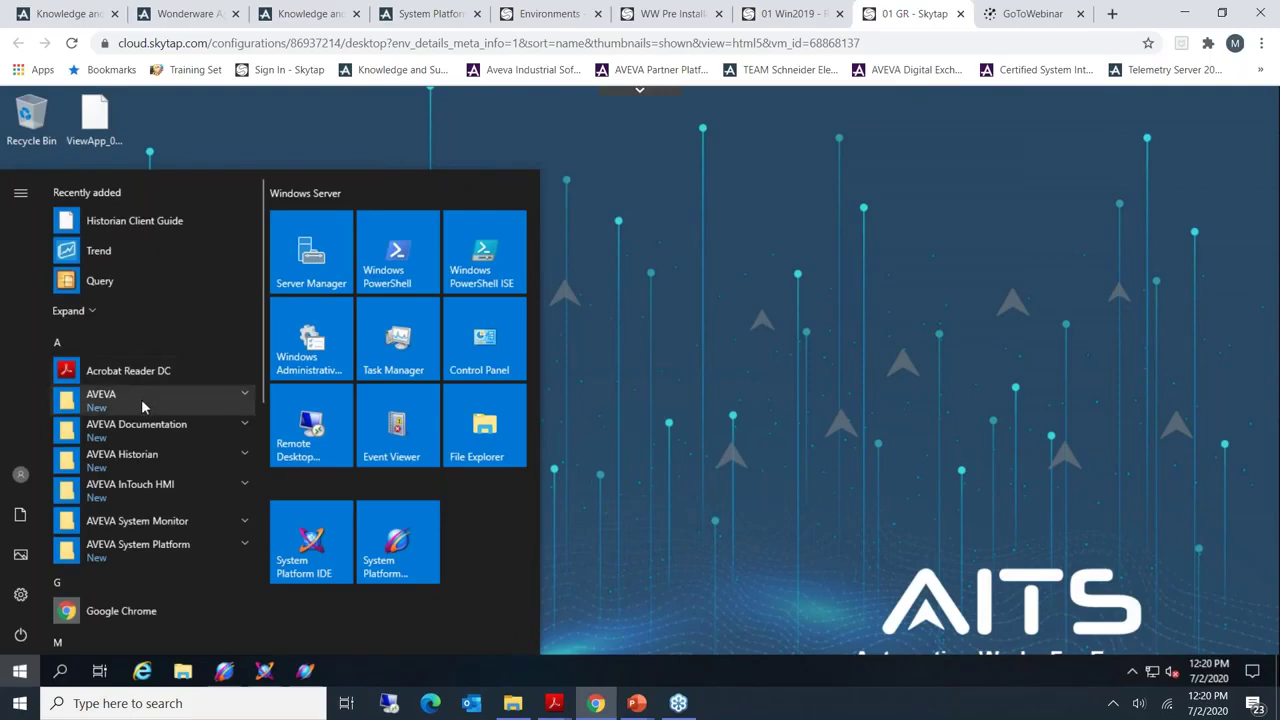
left_click(141, 399)
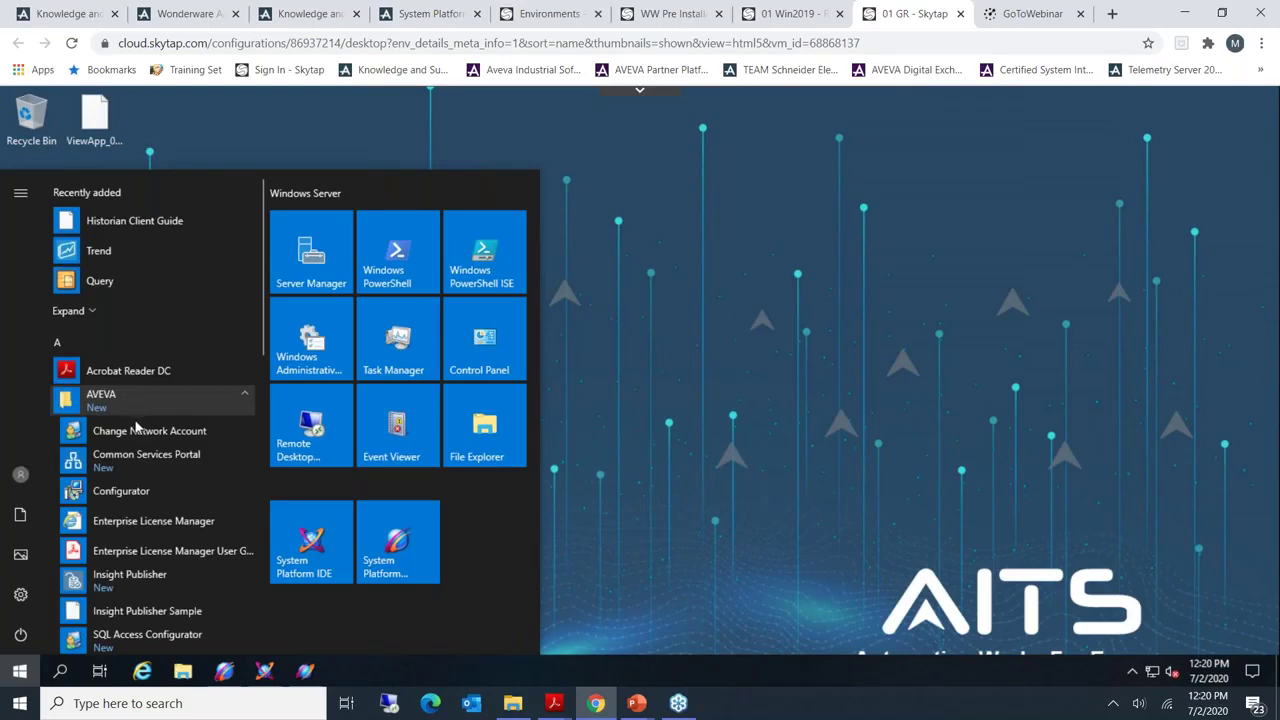
left_click(122, 491)
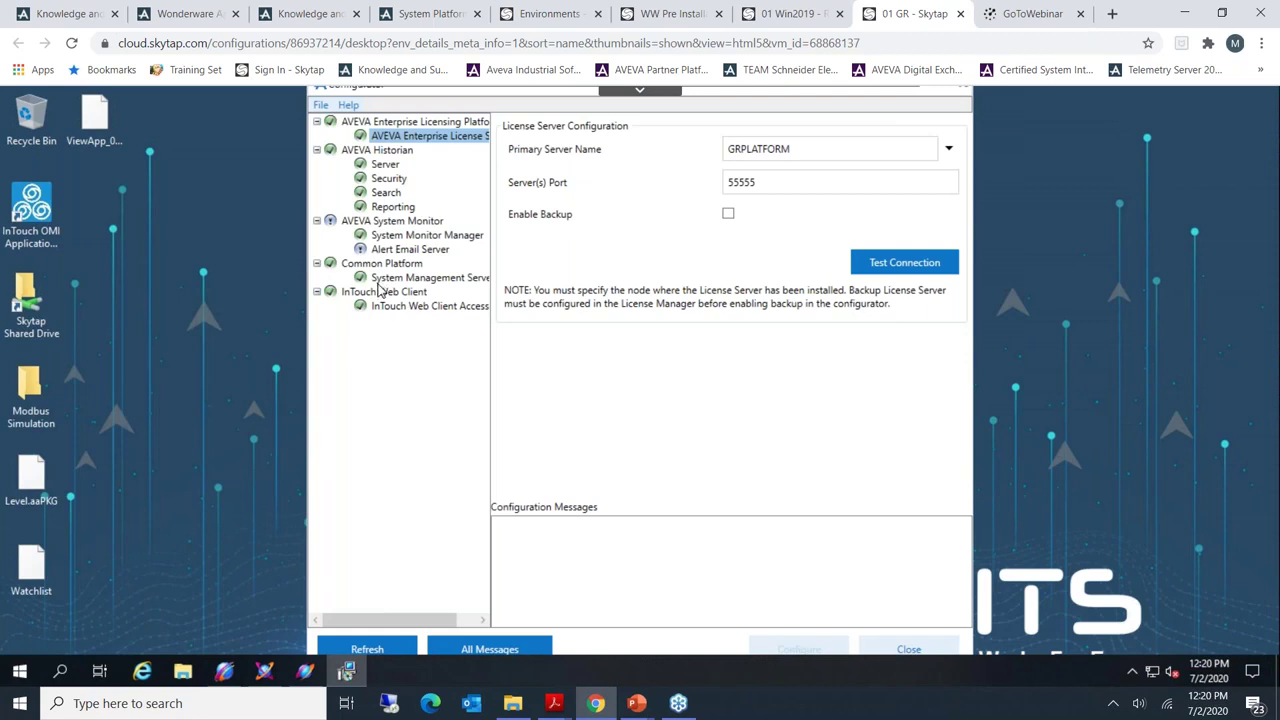
- View the AVEVA Enterprise License Server configuration and test the connection to primary server GRPLATFORM on port 55555
left_click(366, 152)
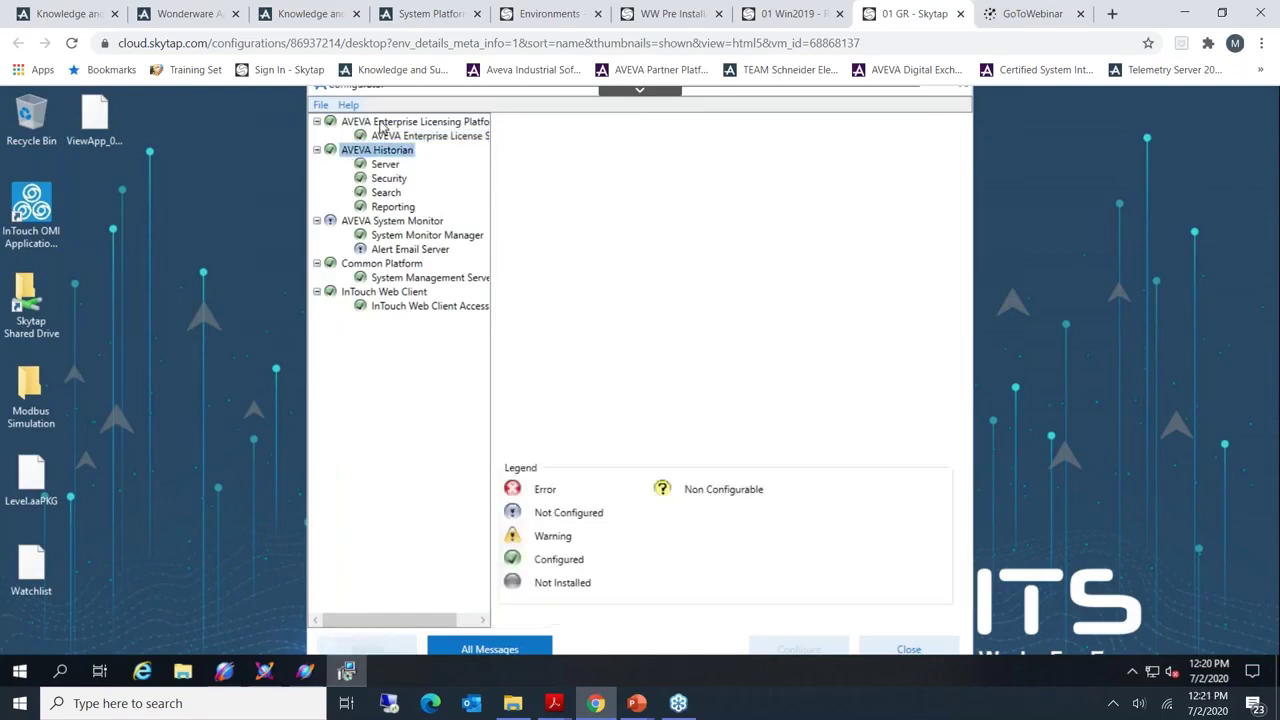
left_click(452, 123)
left_click(480, 137)
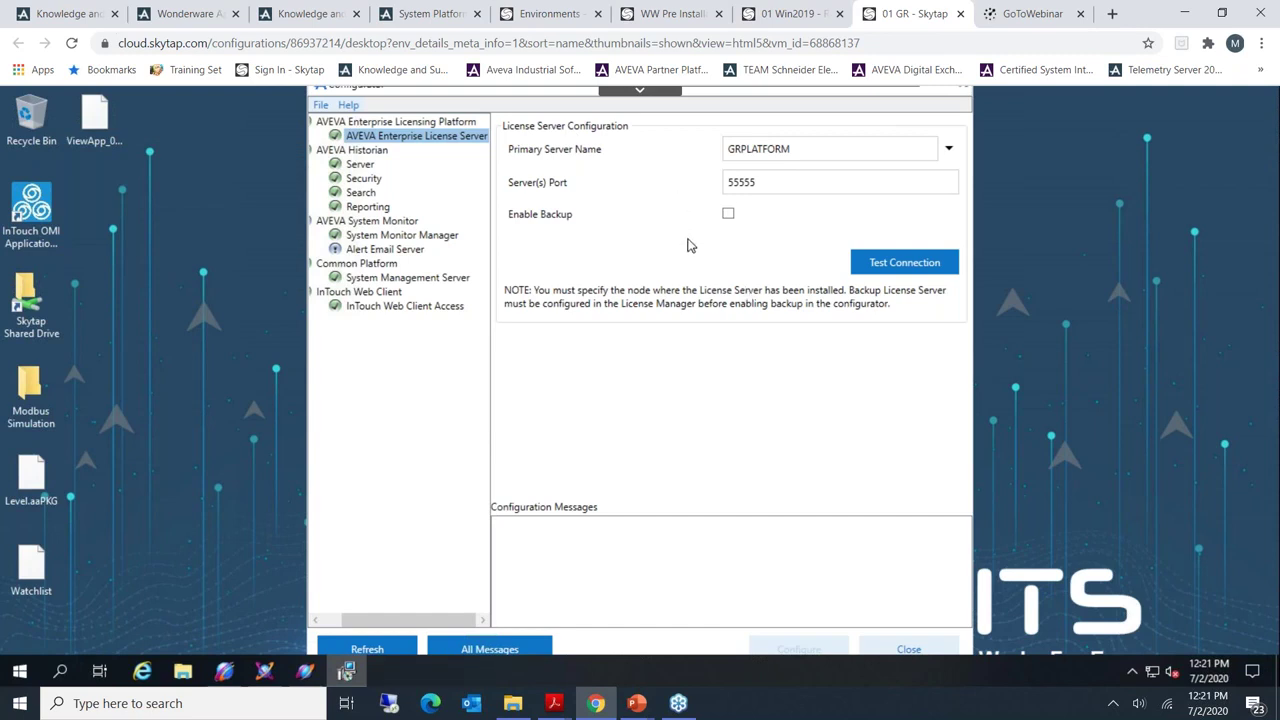
double_click(812, 150)
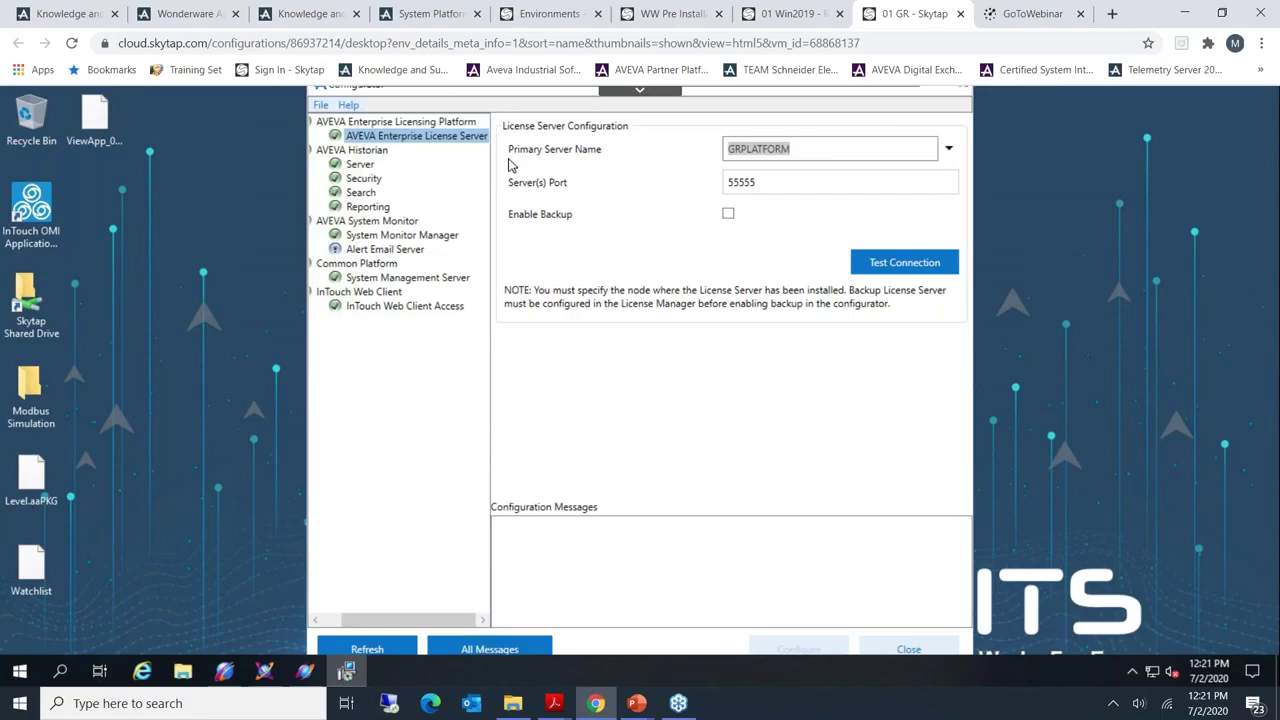
left_click(902, 263)
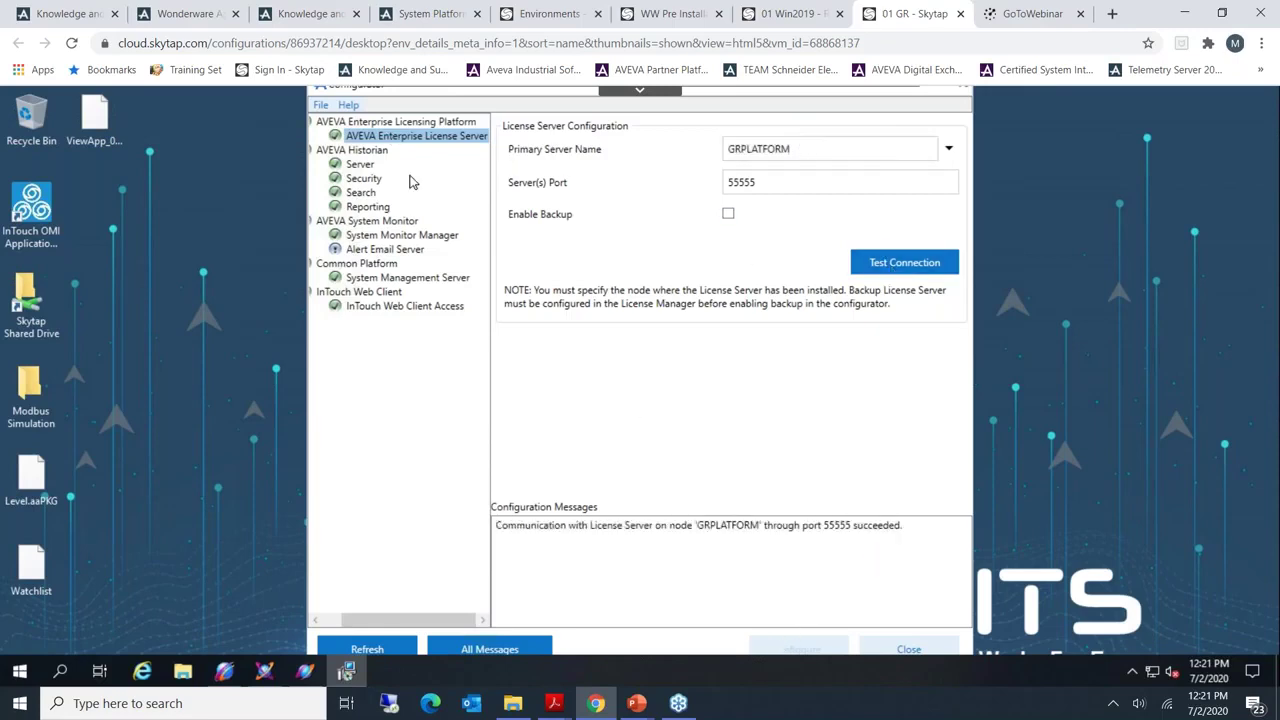
- Review the Historian server settings, and test the connection to the System Monitor Manager on GRPLATFORM
left_click(358, 166)
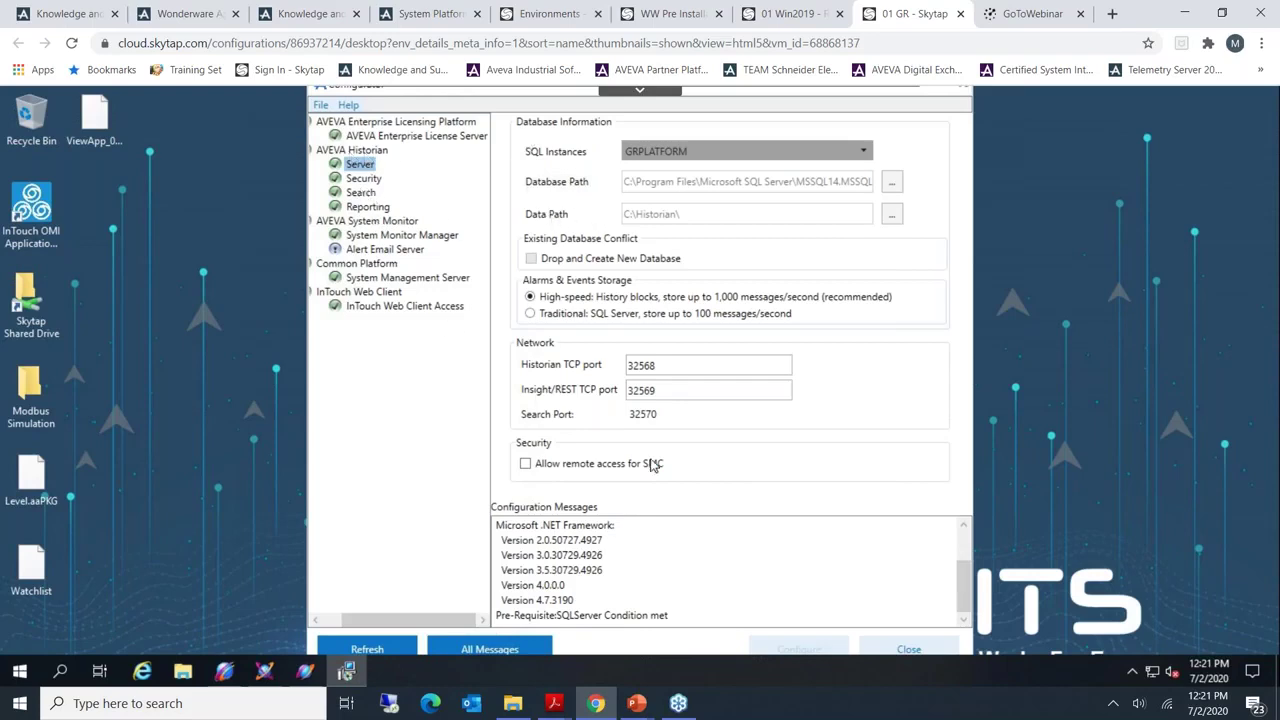
left_click(383, 222)
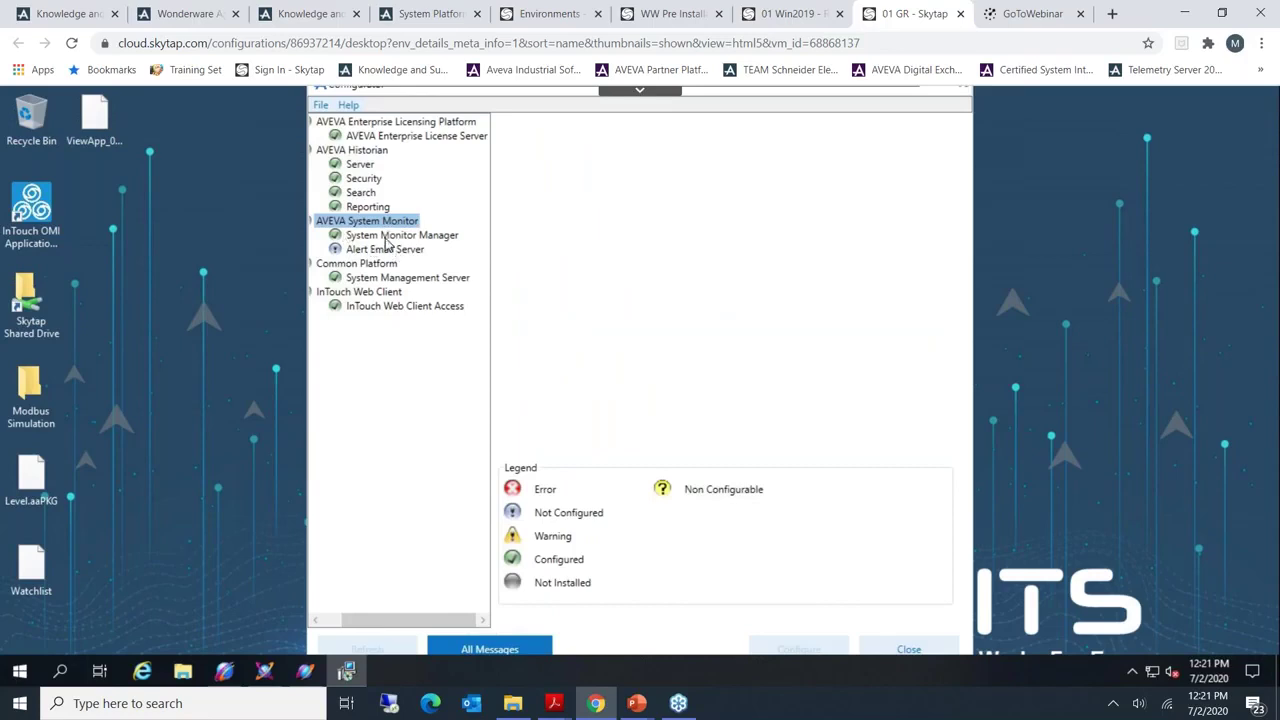
left_click(342, 232)
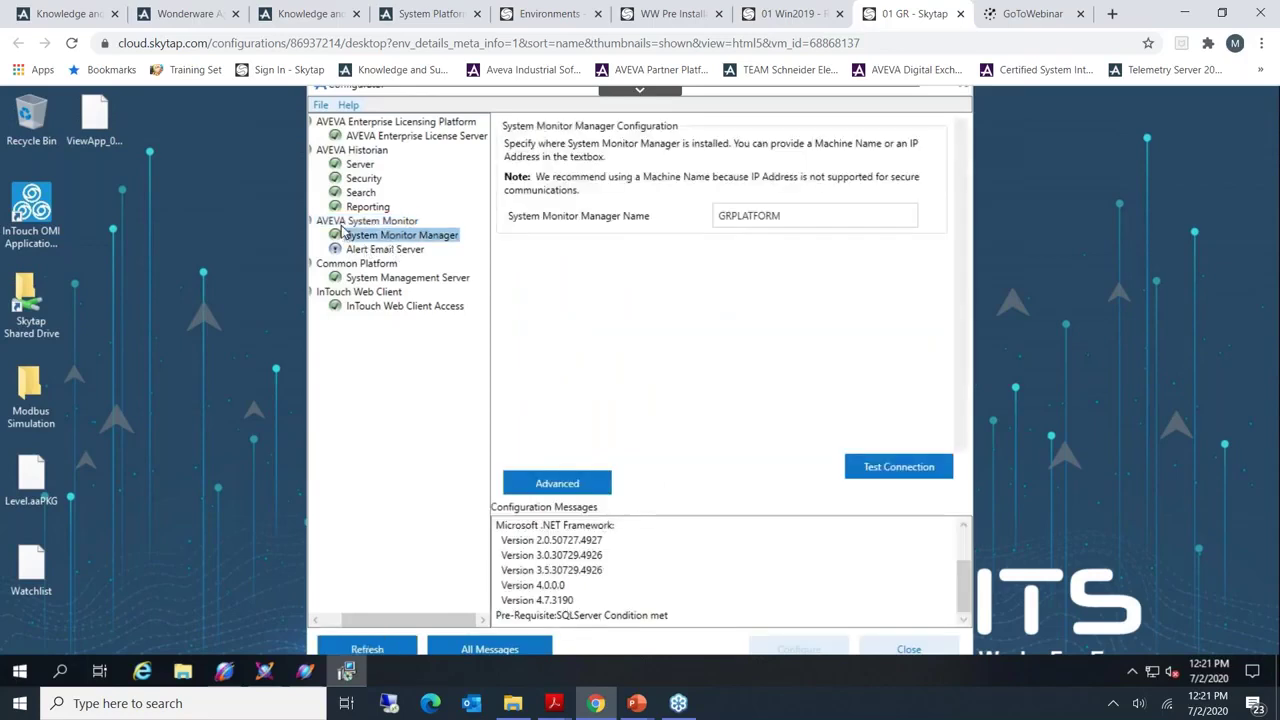
left_click(355, 221)
left_click(382, 236)
left_click(906, 466)
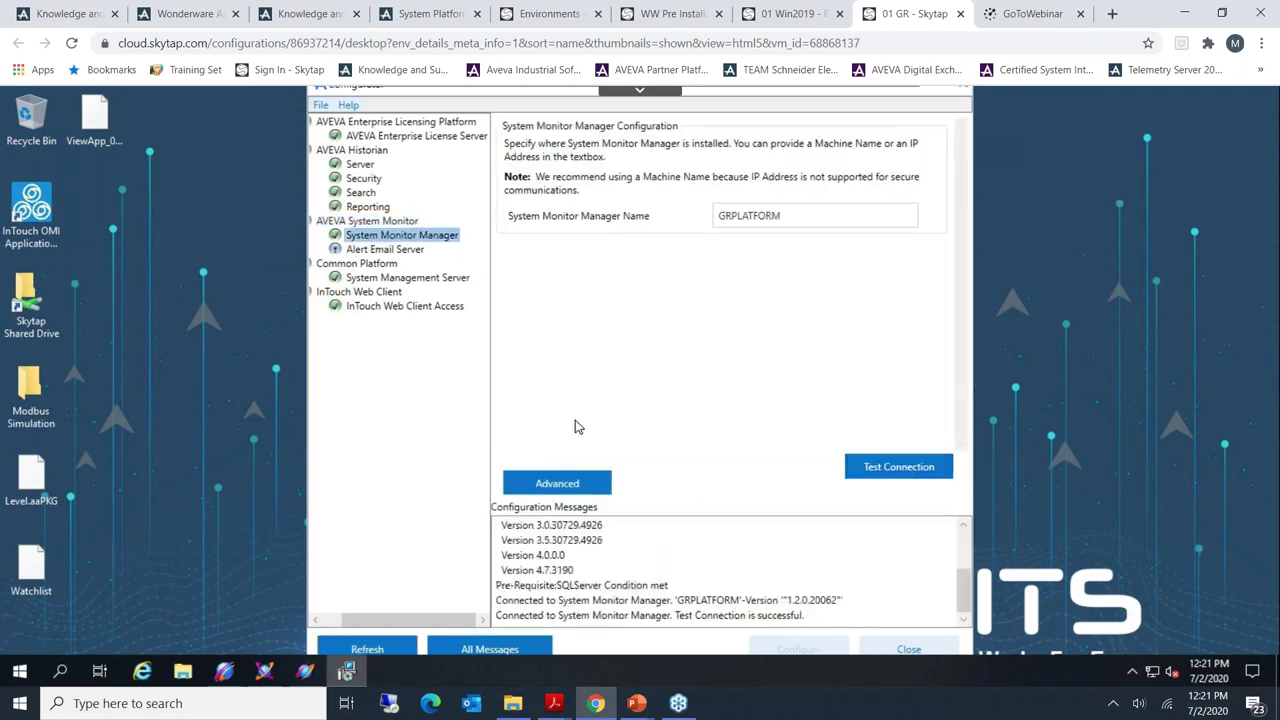
- Go through the three System Management Server options, return to no server configured, and exit the Configurator without completing the configuration
left_click(388, 280)
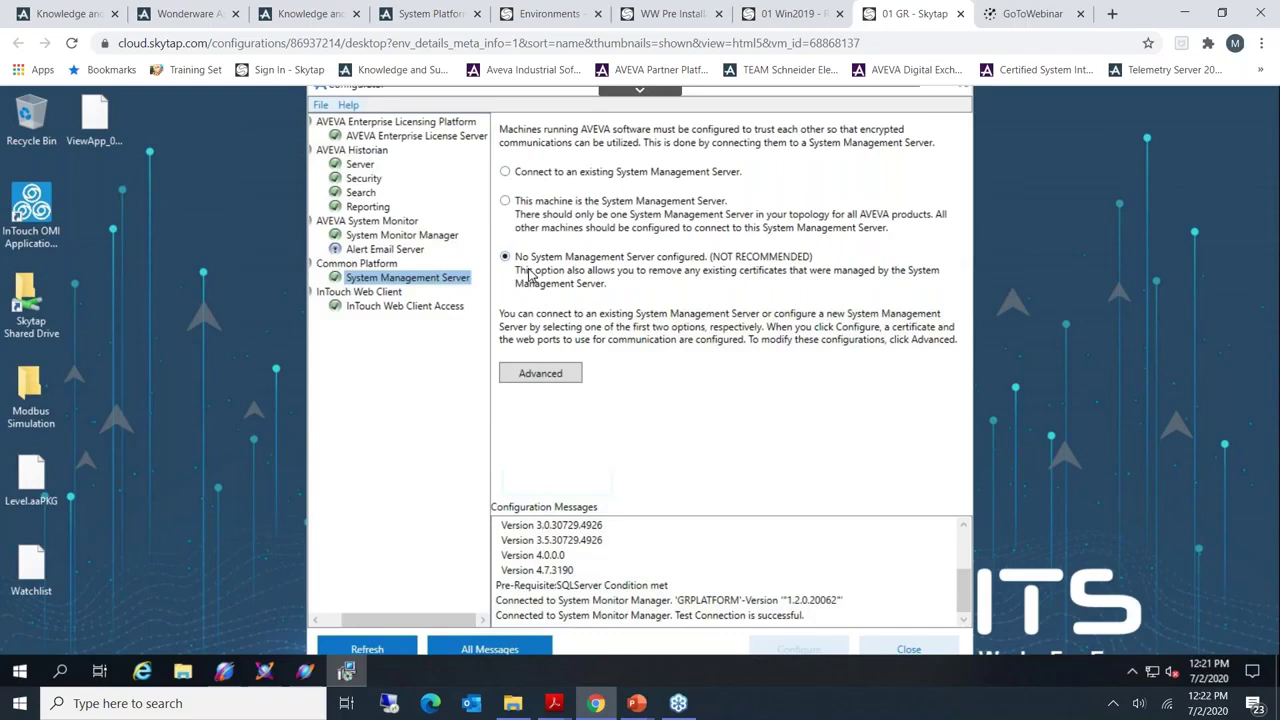
left_click(557, 174)
left_click(545, 245)
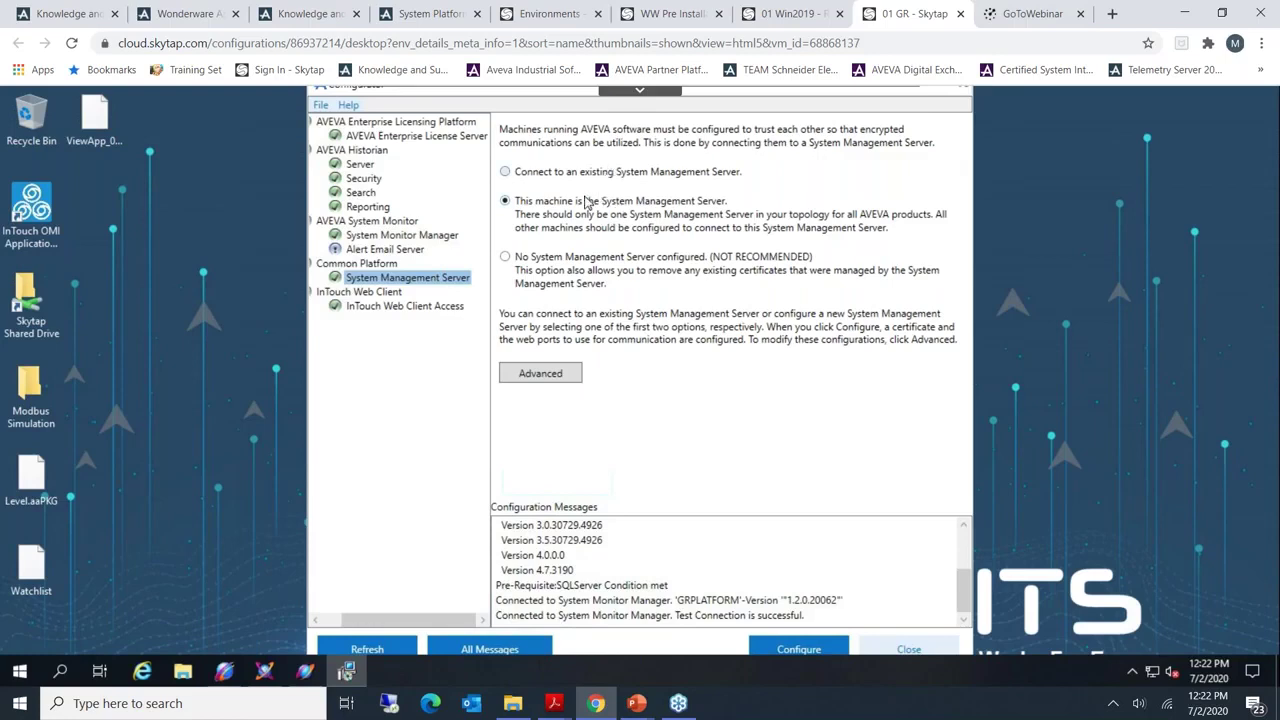
left_click(565, 172)
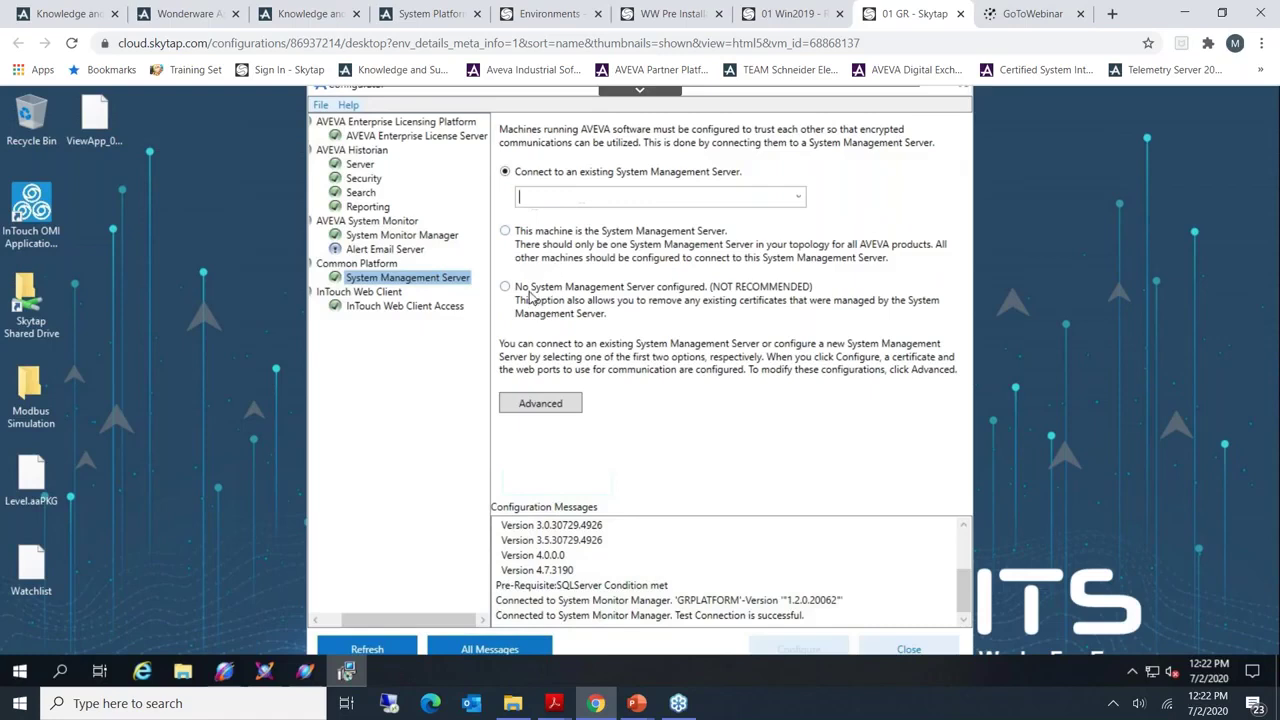
left_click(566, 318)
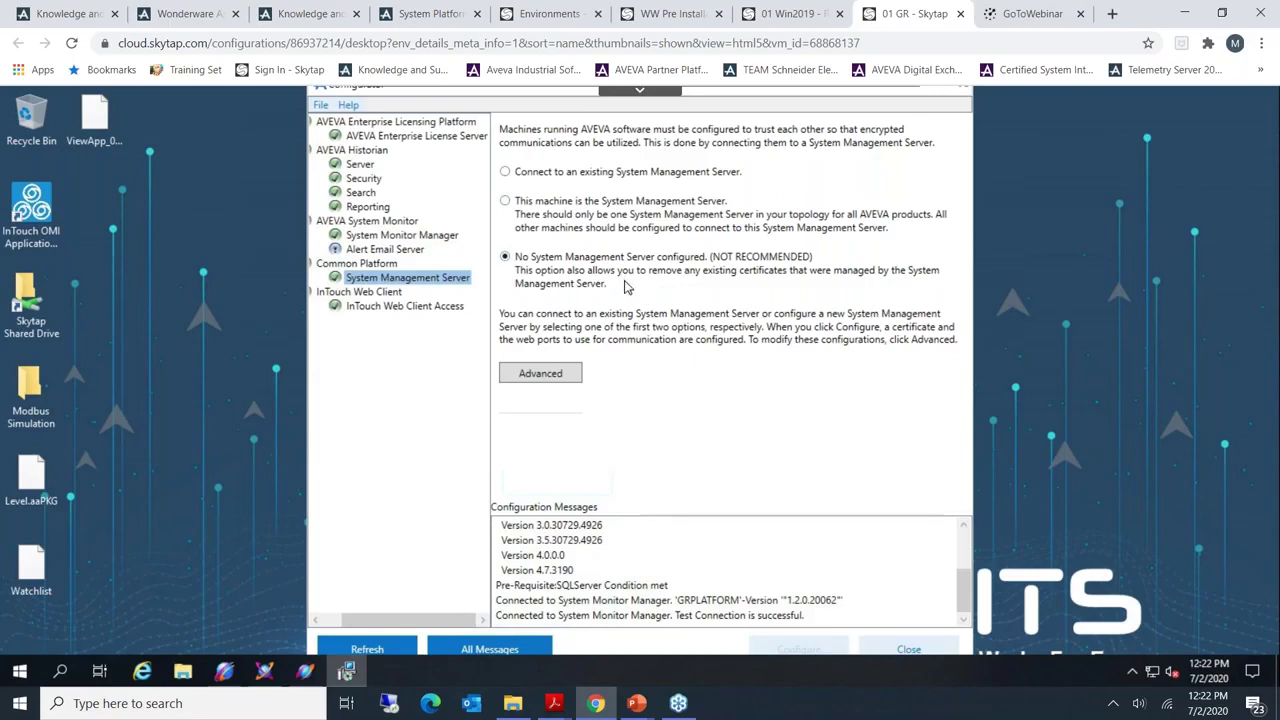
left_click(899, 649)
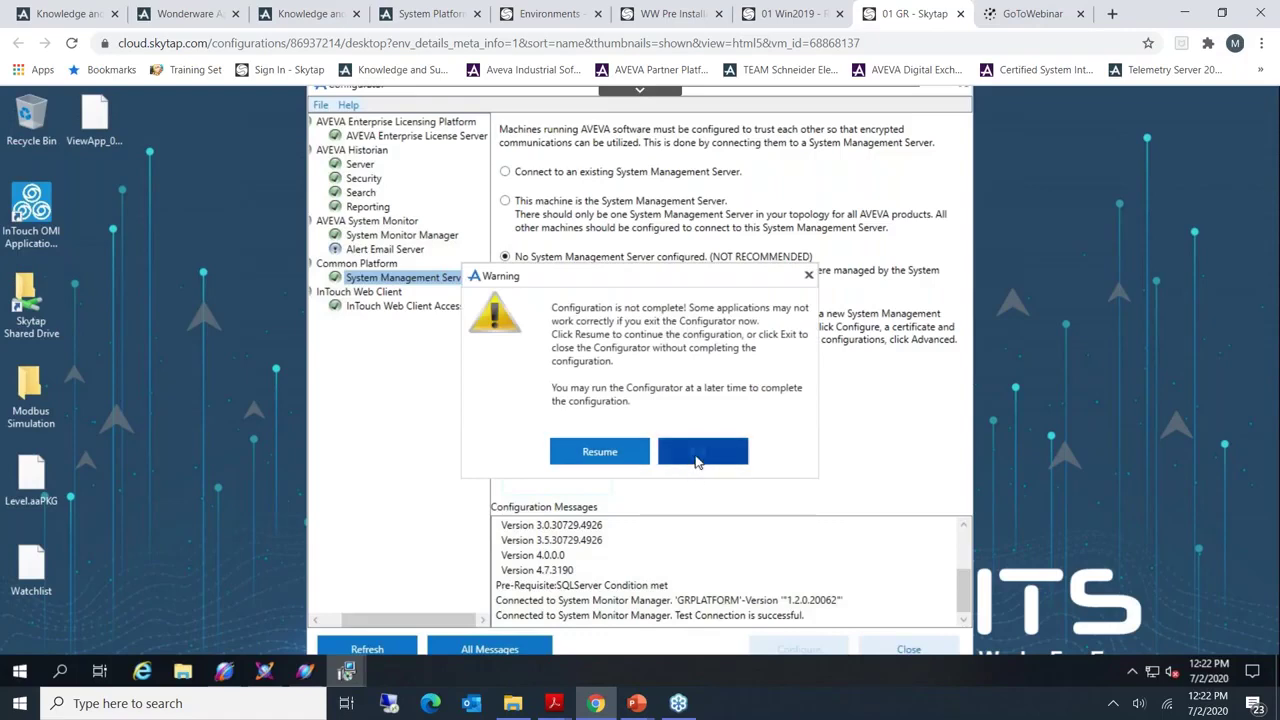
left_click(697, 460)
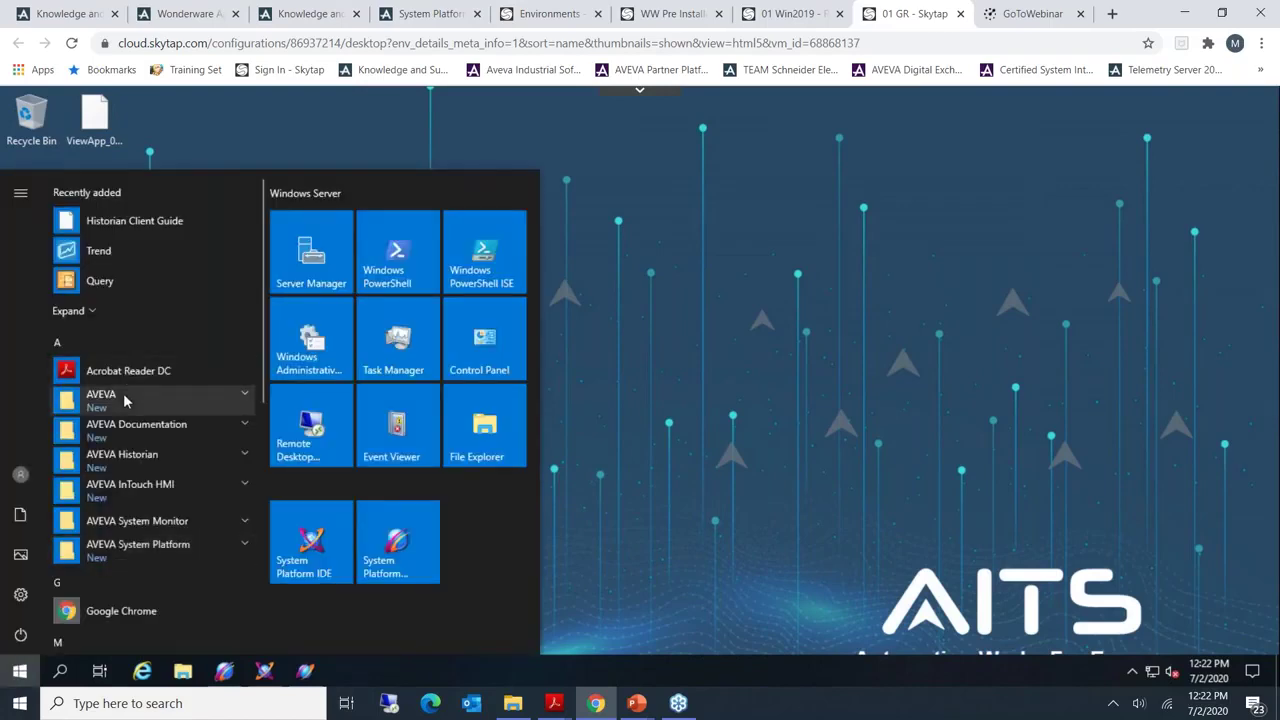
- Open the Change Network Account utility, examine its user name and password fields, and cancel without changing the account
left_click(123, 394)
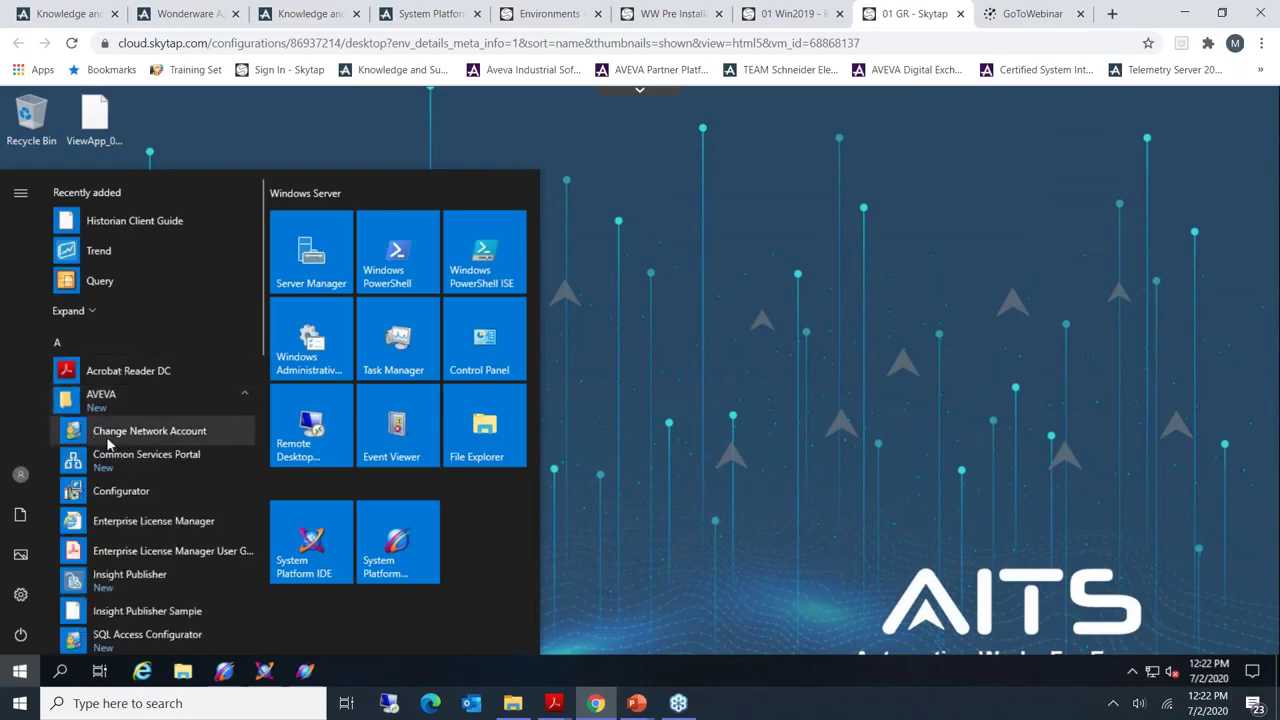
left_click(161, 437)
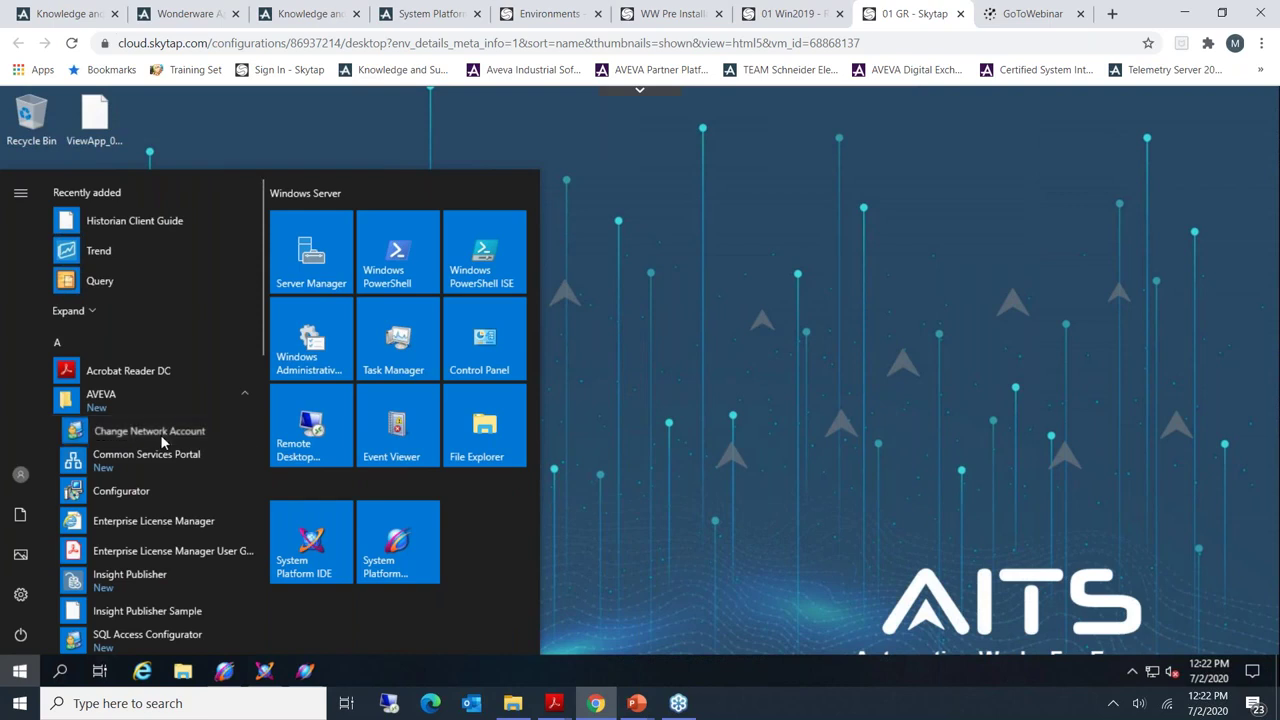
key("Tab")
key("Tab")
left_click(678, 418)
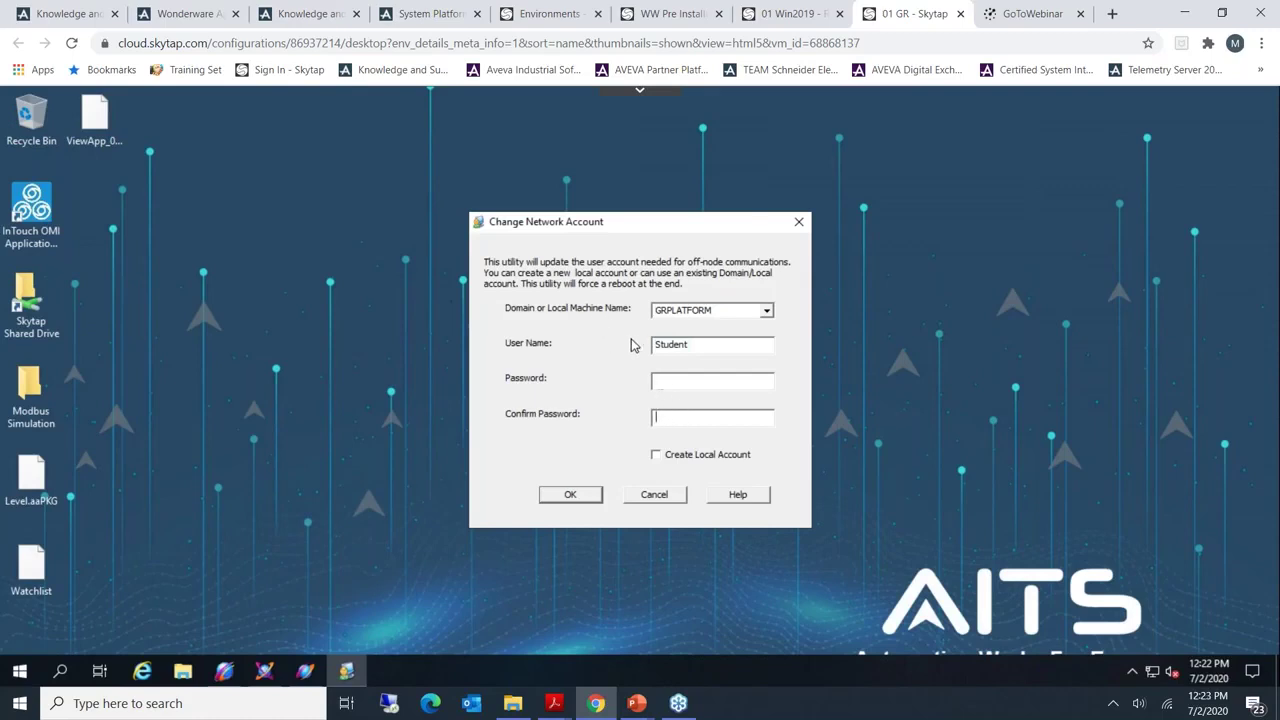
double_click(709, 340)
left_click(681, 382)
left_click(656, 496)
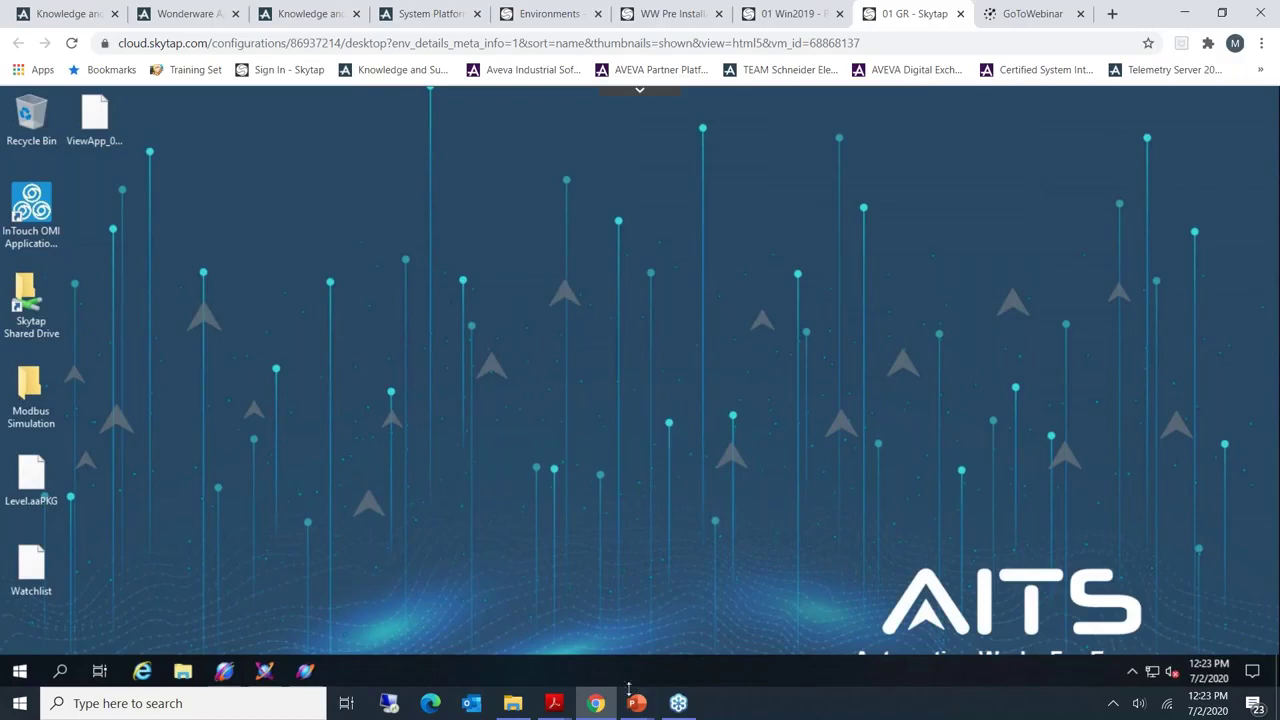
- Switch to the running PowerPoint slide show and advance from the Demo slide to the Application Sizing slide
mouse_move(637, 704)
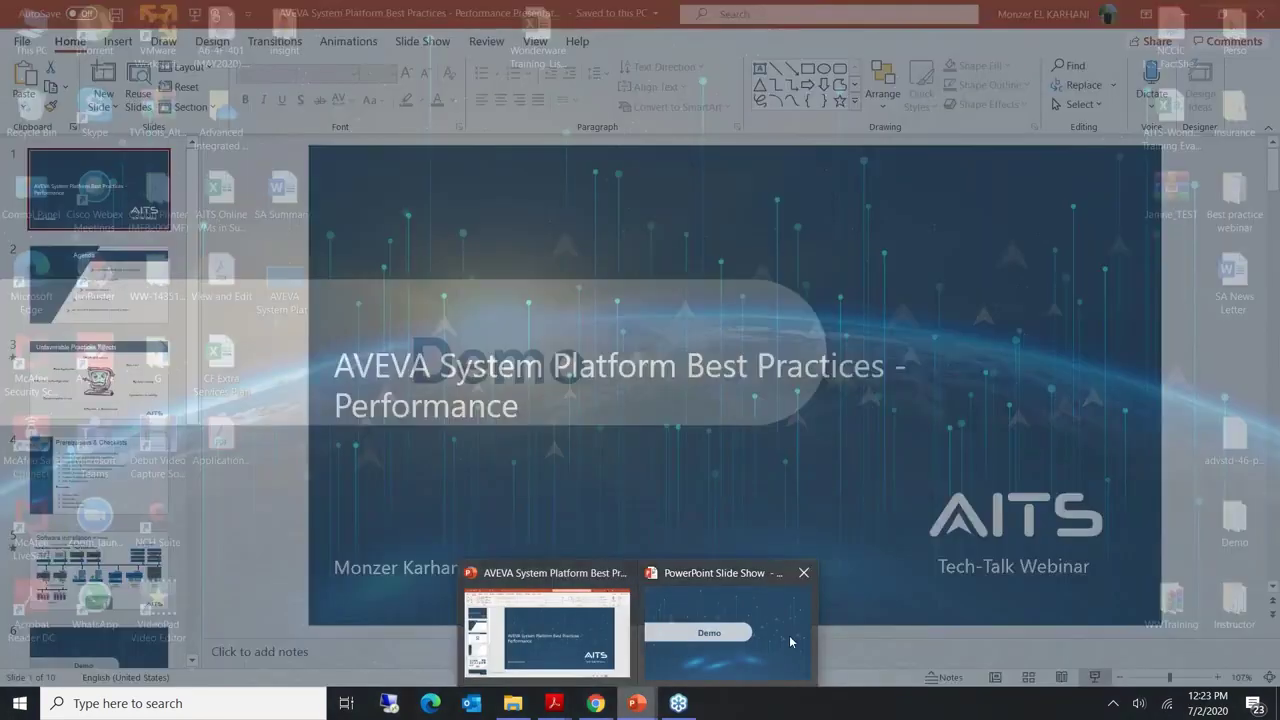
left_click(789, 635)
left_click(737, 389)
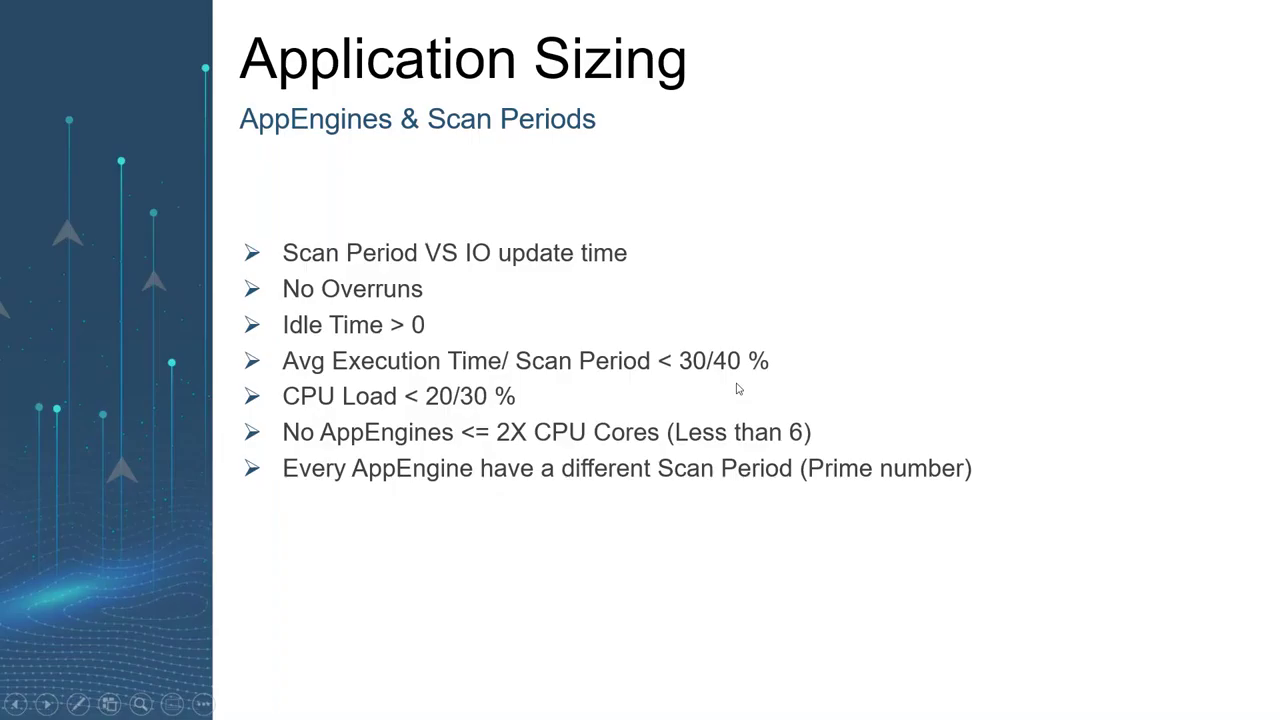
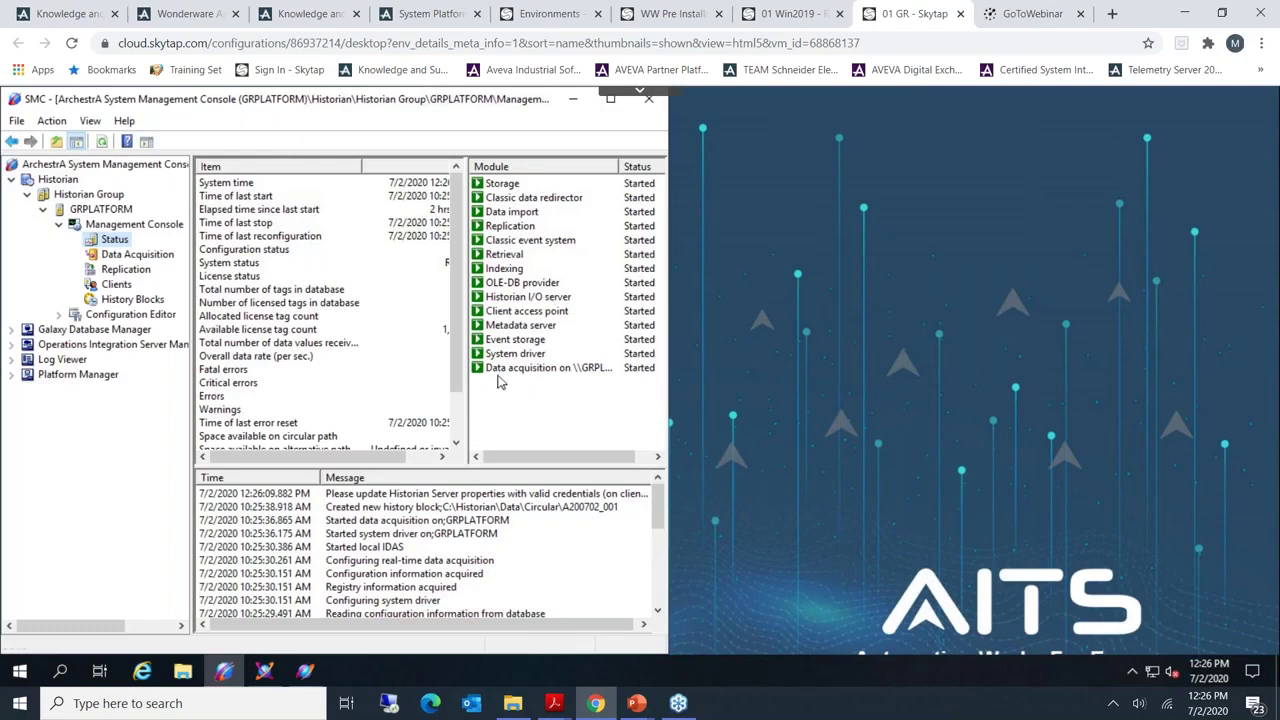
- View the Local log under Log Viewer's Default Group, and briefly check the Knowledge & Support Center page before returning to the GR machine
left_click(18, 362)
left_click(11, 359)
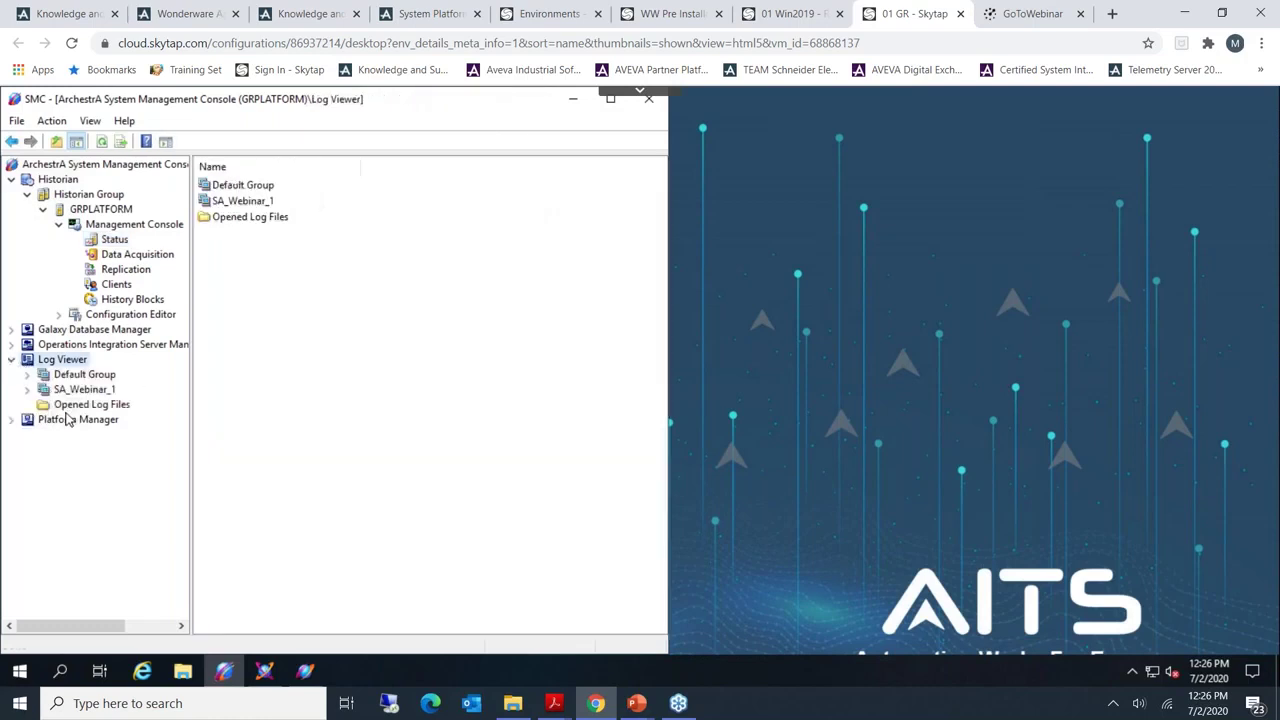
left_click(28, 374)
left_click(84, 390)
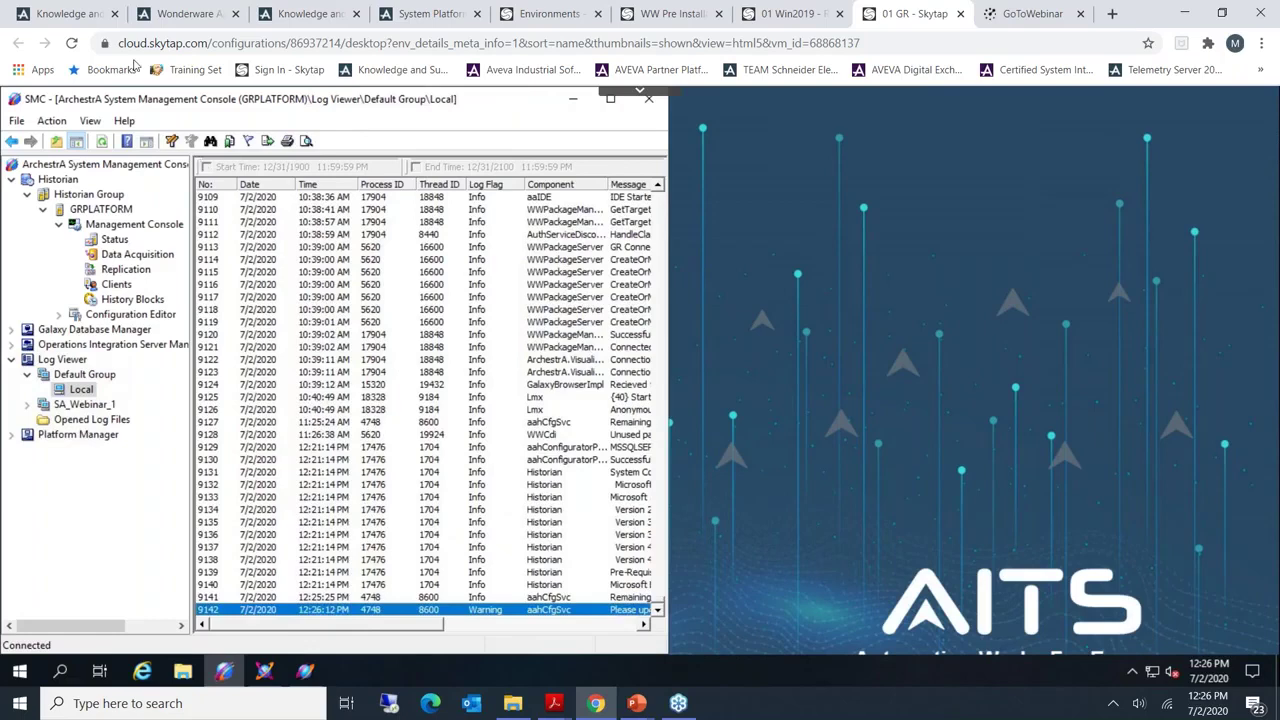
left_click(60, 13)
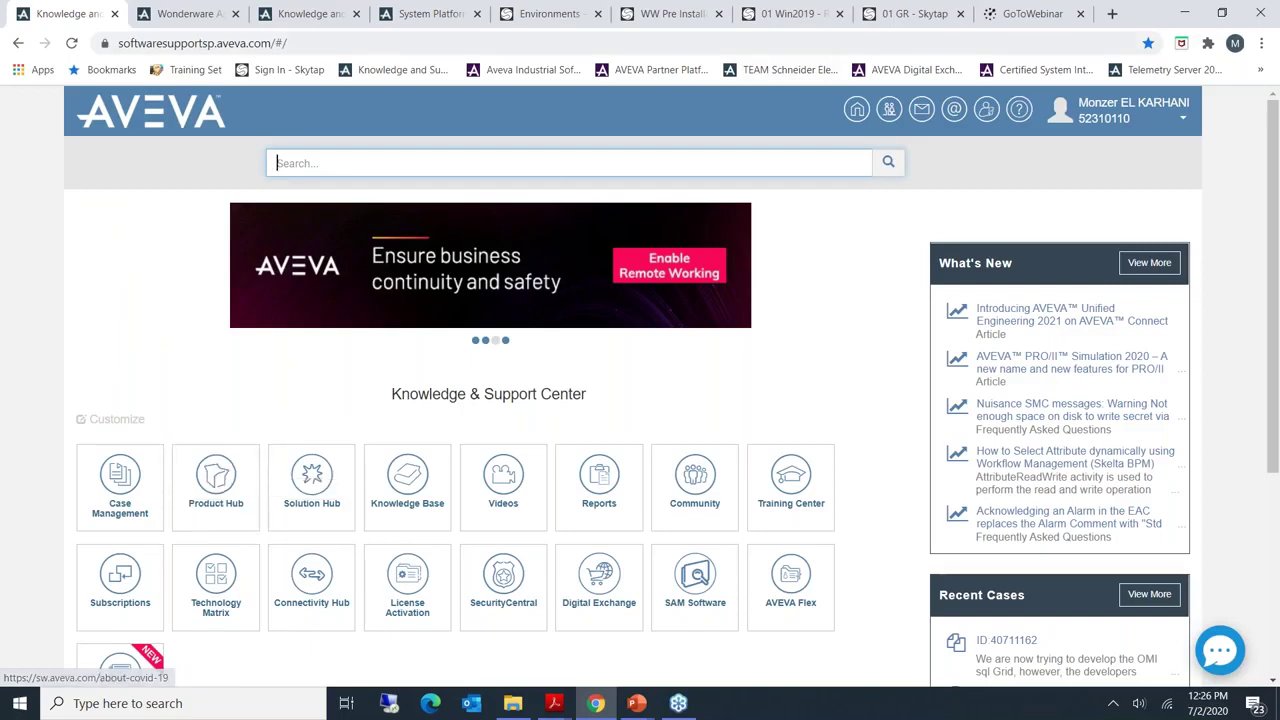
left_click(905, 13)
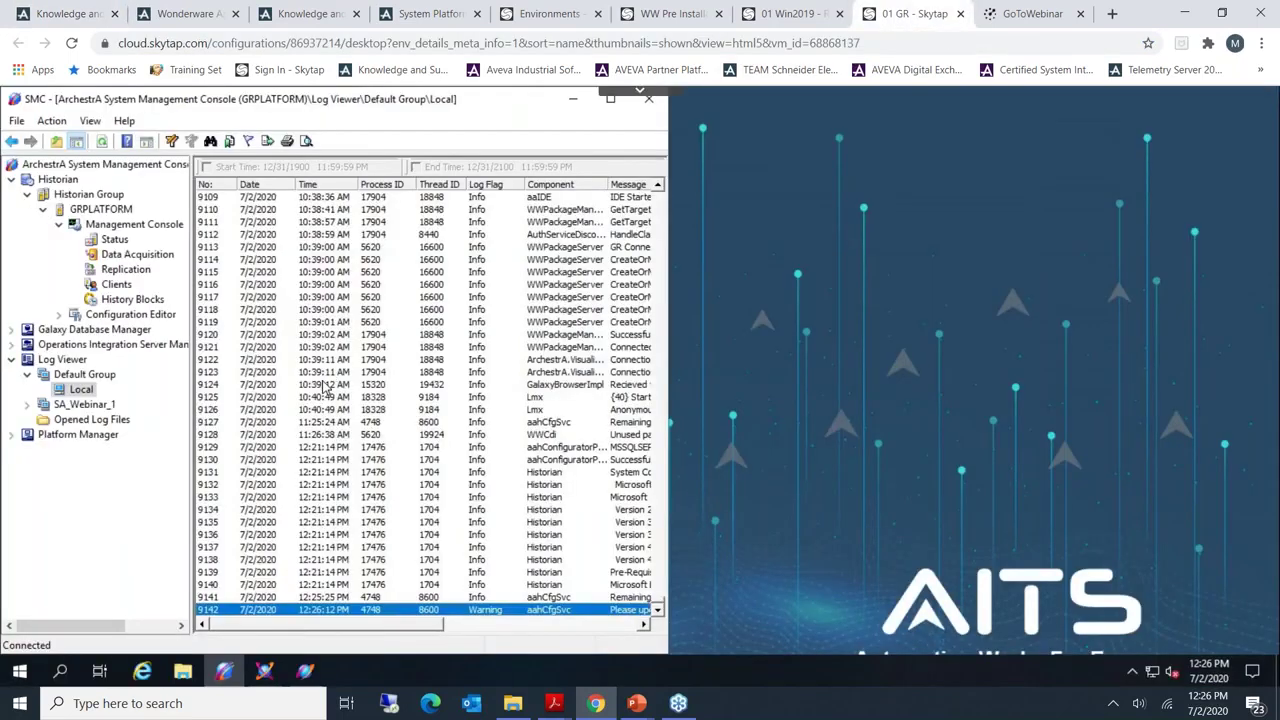
- Expand the Galaxy Database Manager, and browse the Operations Integration Server Manager's local servers down to Wonderware - SIM
left_click(12, 329)
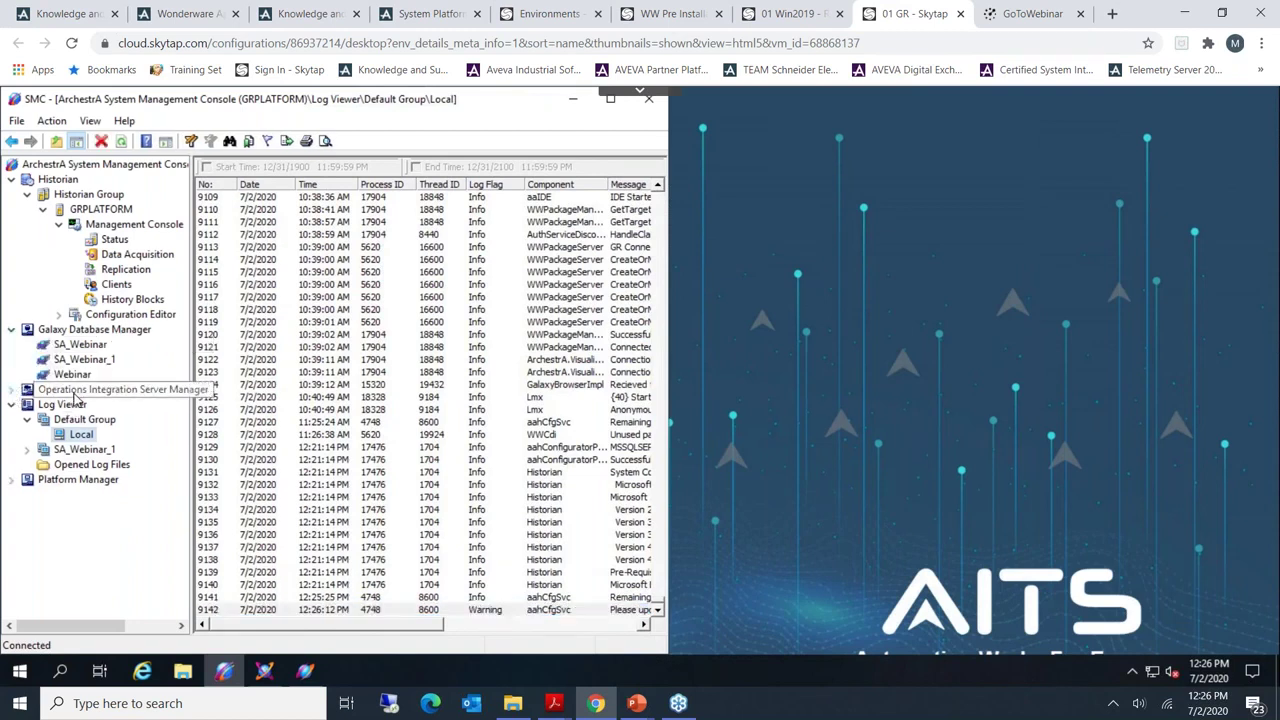
left_click(12, 389)
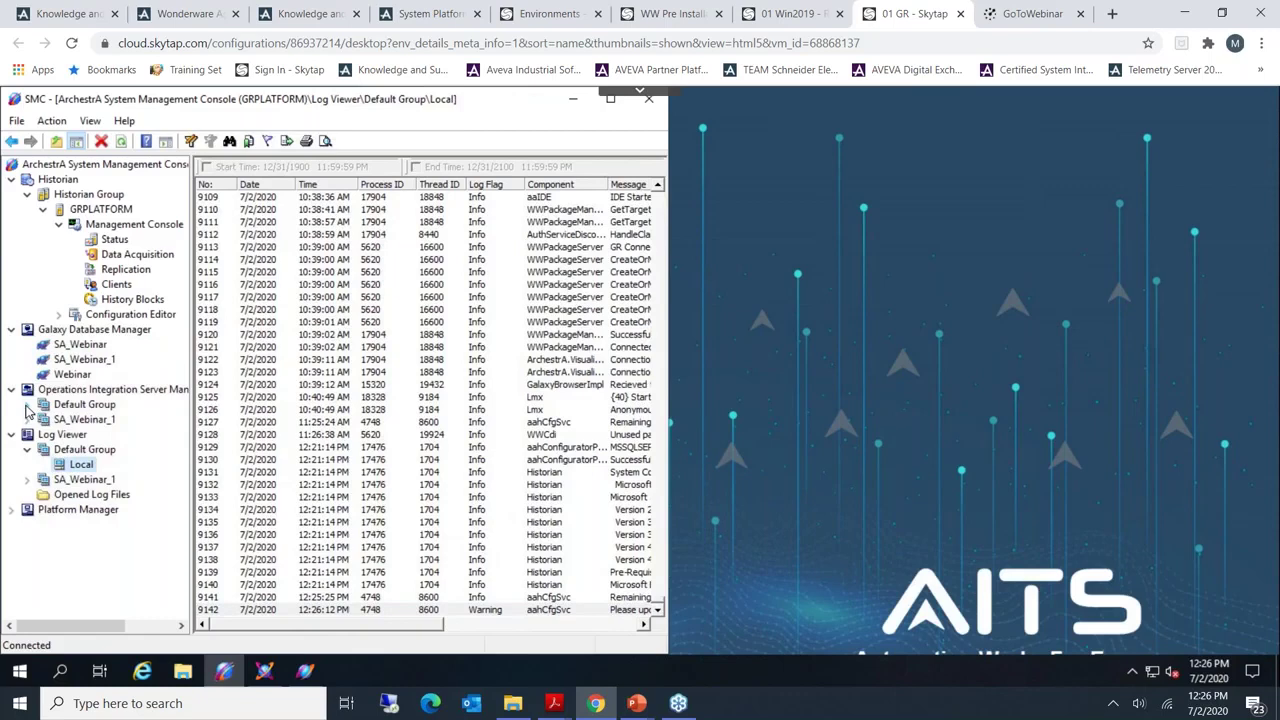
left_click(29, 405)
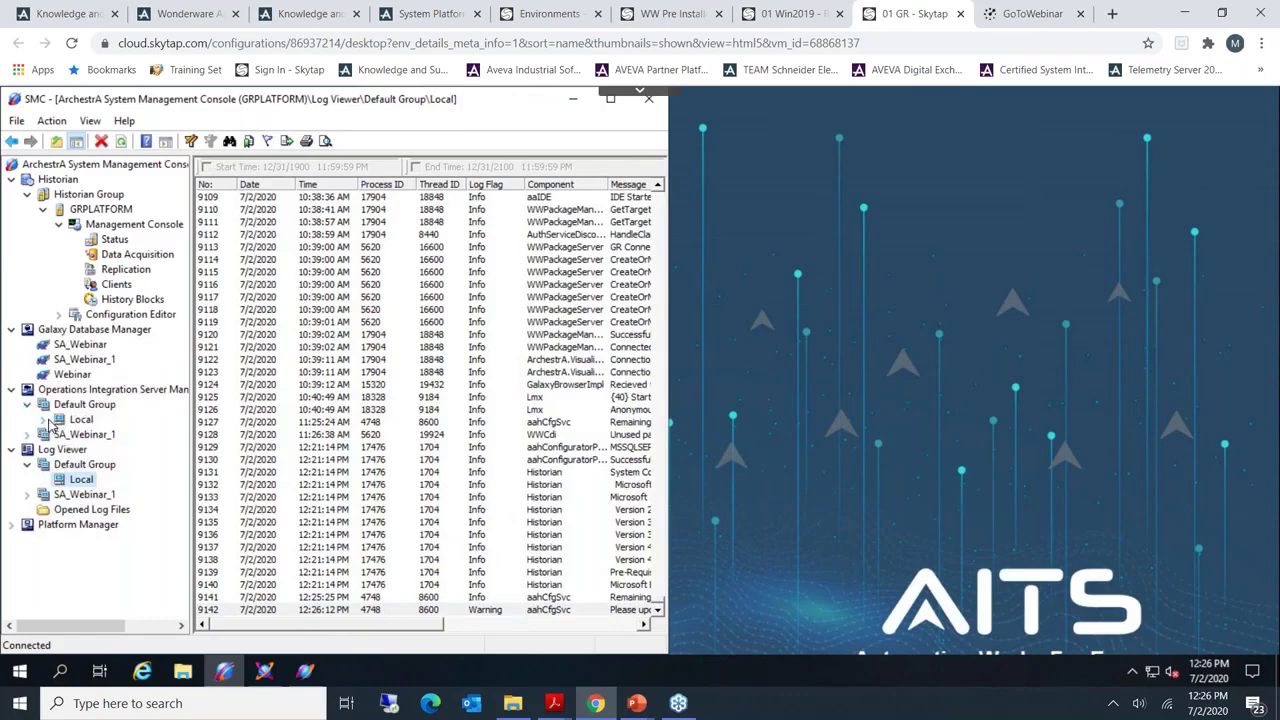
left_click(44, 419)
left_click(60, 435)
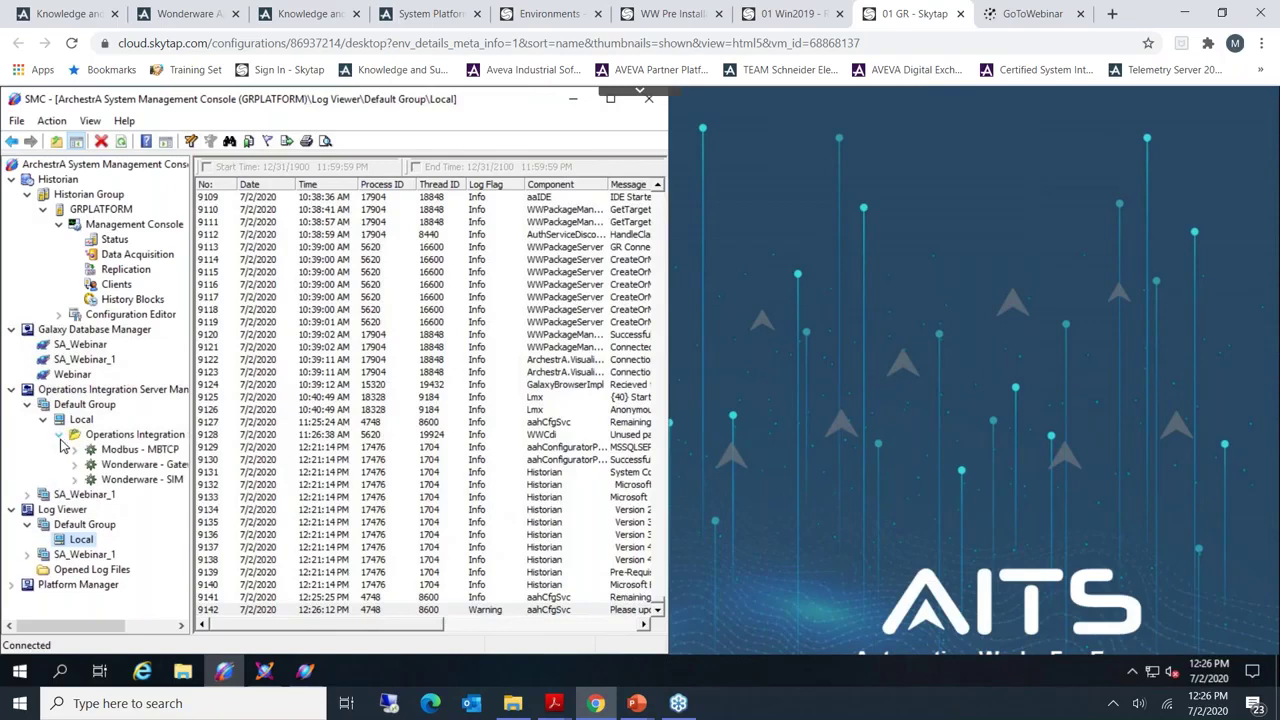
double_click(138, 481)
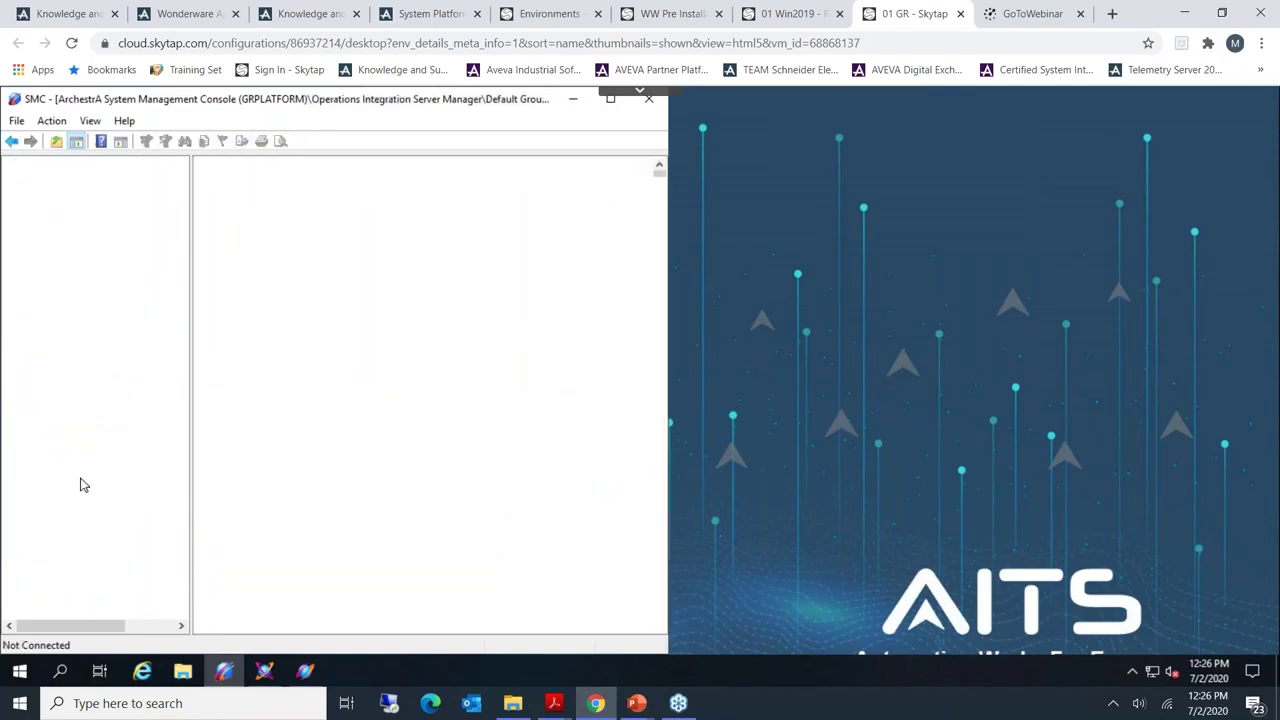
- Browse the OI.SIM.1 configuration through its port to the PLC node, and show that node's device groups
left_click(132, 495)
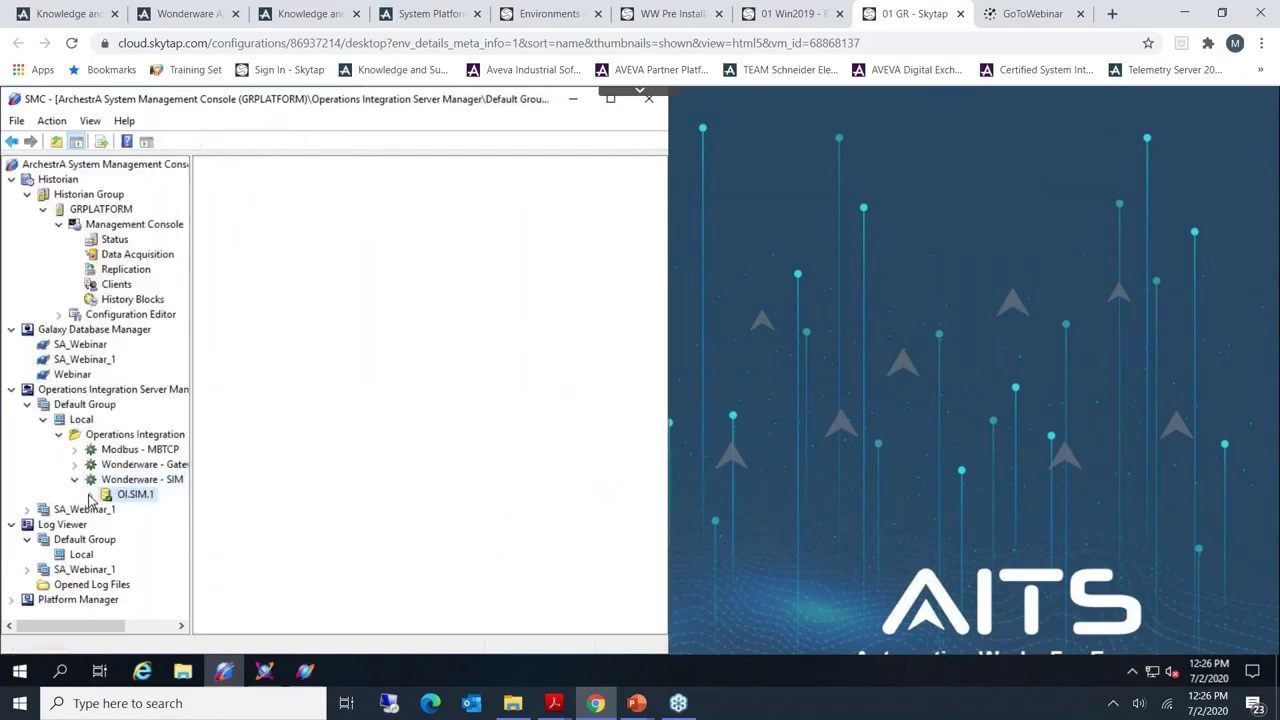
left_click(150, 510)
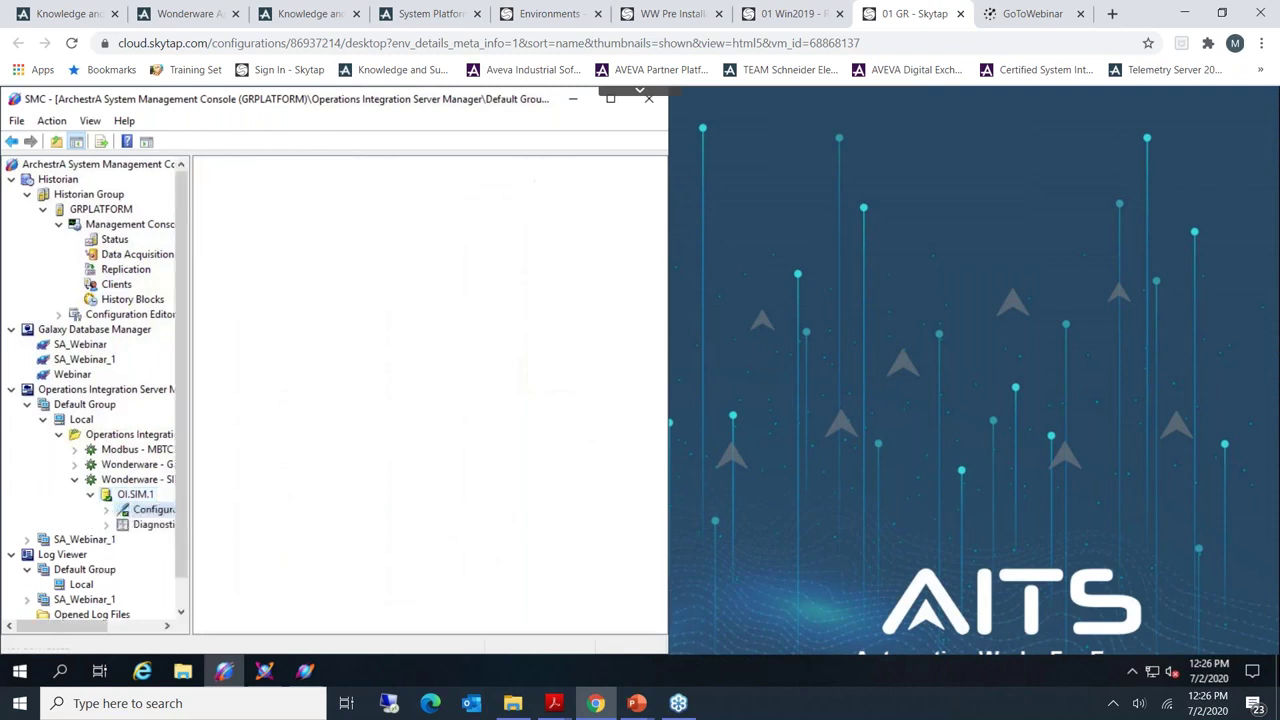
left_click(150, 526)
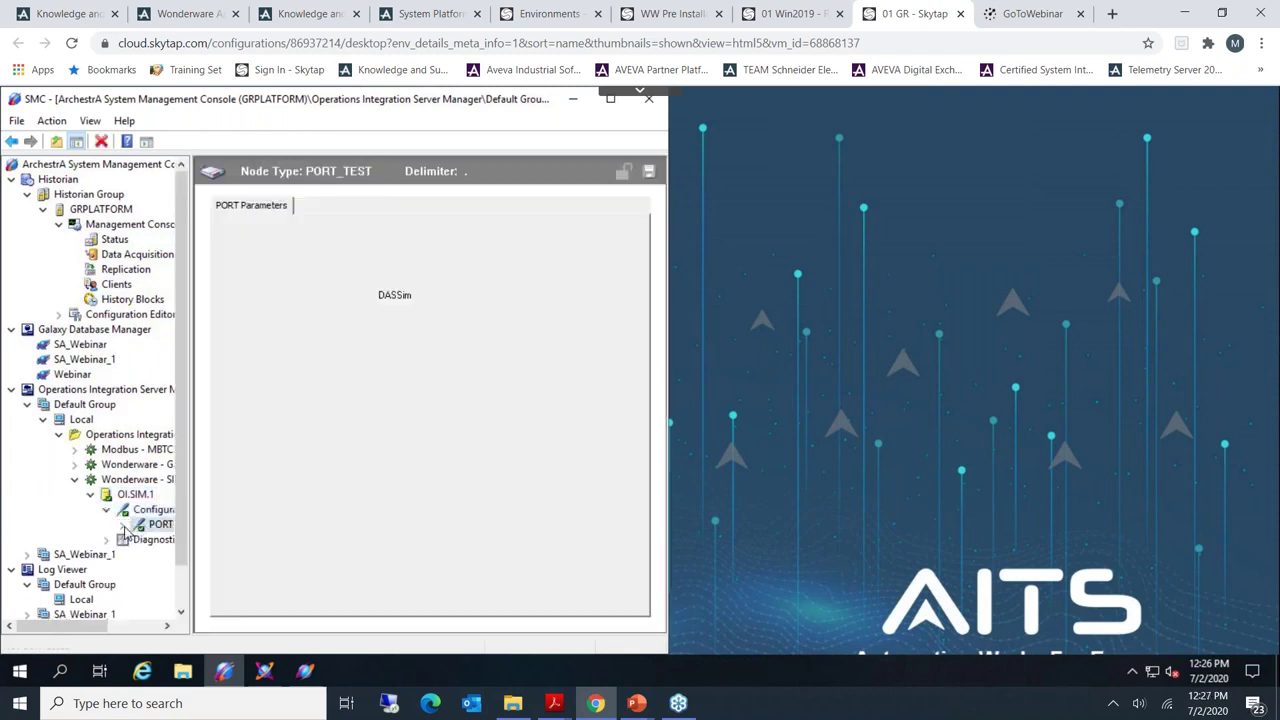
left_click(123, 525)
left_click(170, 541)
left_click(314, 208)
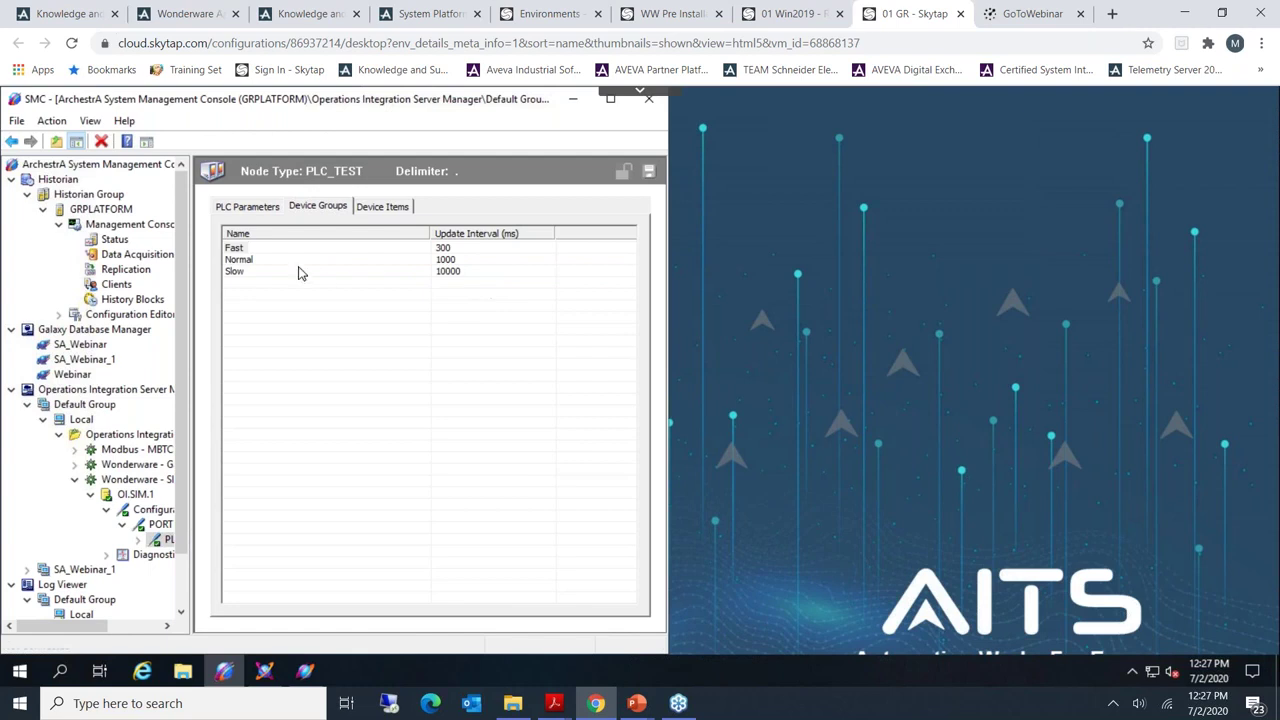
- Examine the update intervals of the Fast, Normal and Slow device groups
left_click(268, 251)
left_click(408, 273)
left_click(236, 249)
left_click(256, 261)
left_click(237, 274)
- Bring up the ArchestrA IDE and compare the AppEngine's scan period with the PLC device groups' update intervals
left_click(268, 673)
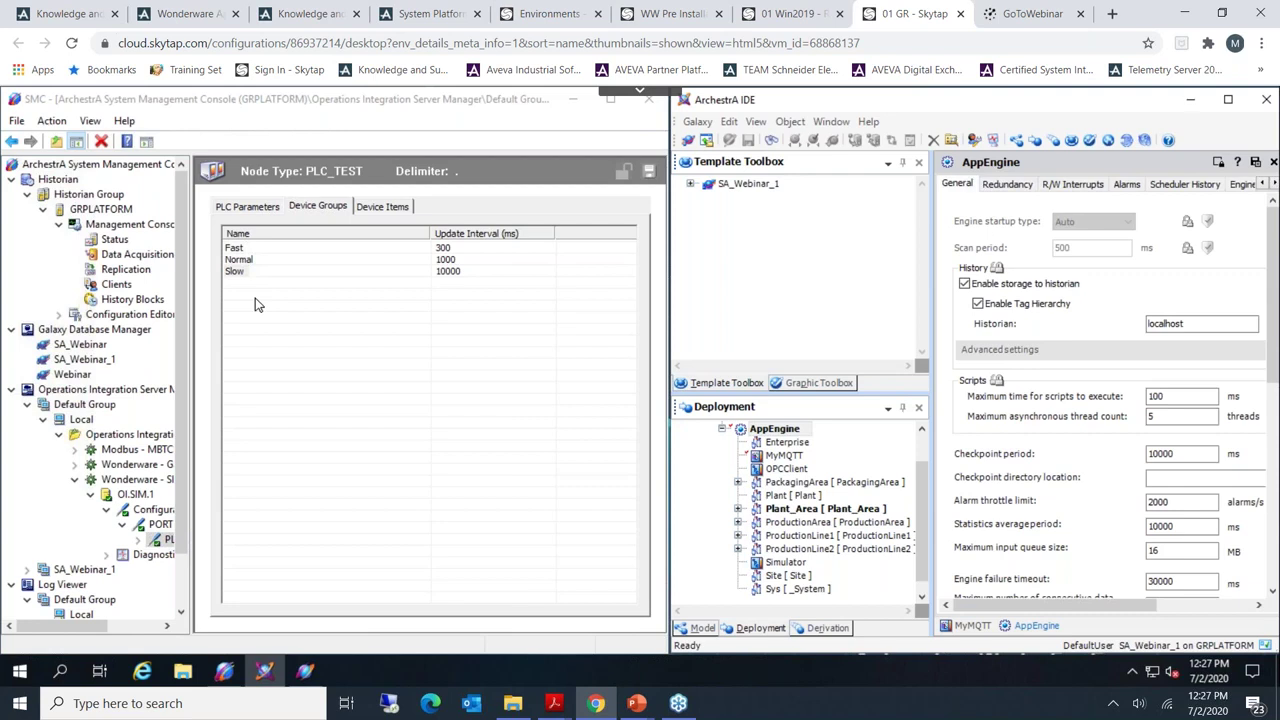
left_click(240, 259)
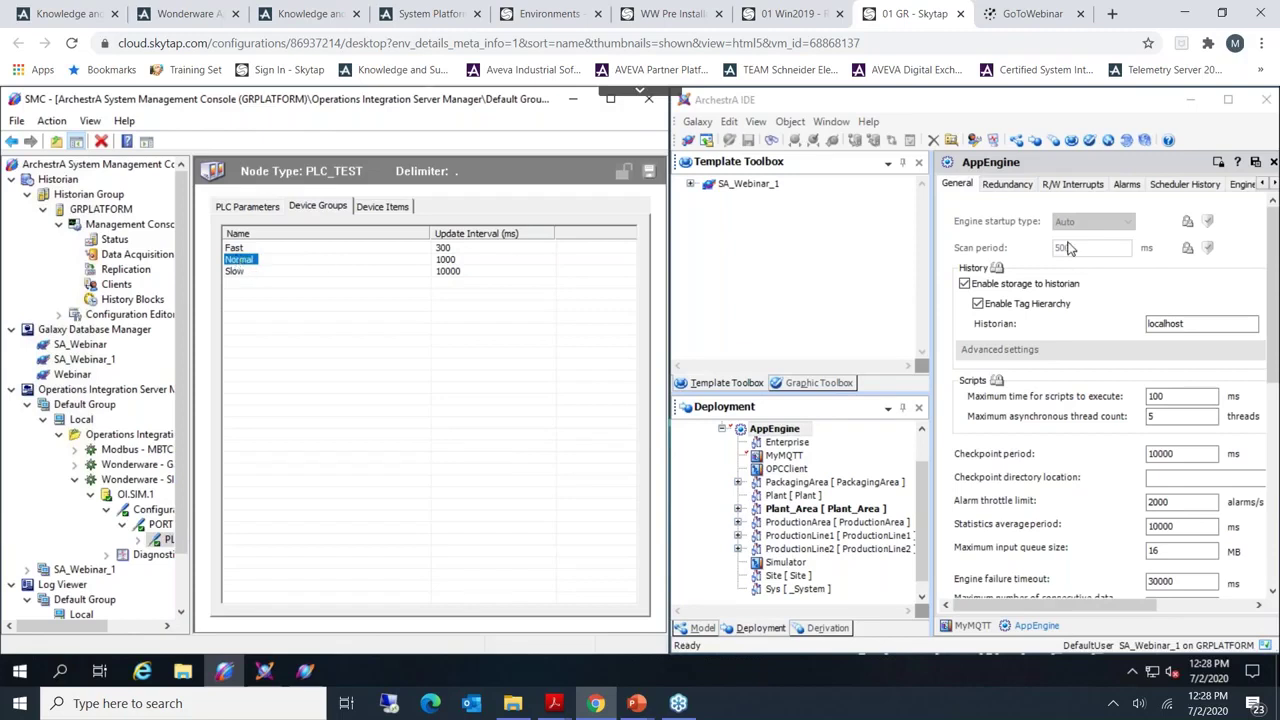
left_click(234, 272)
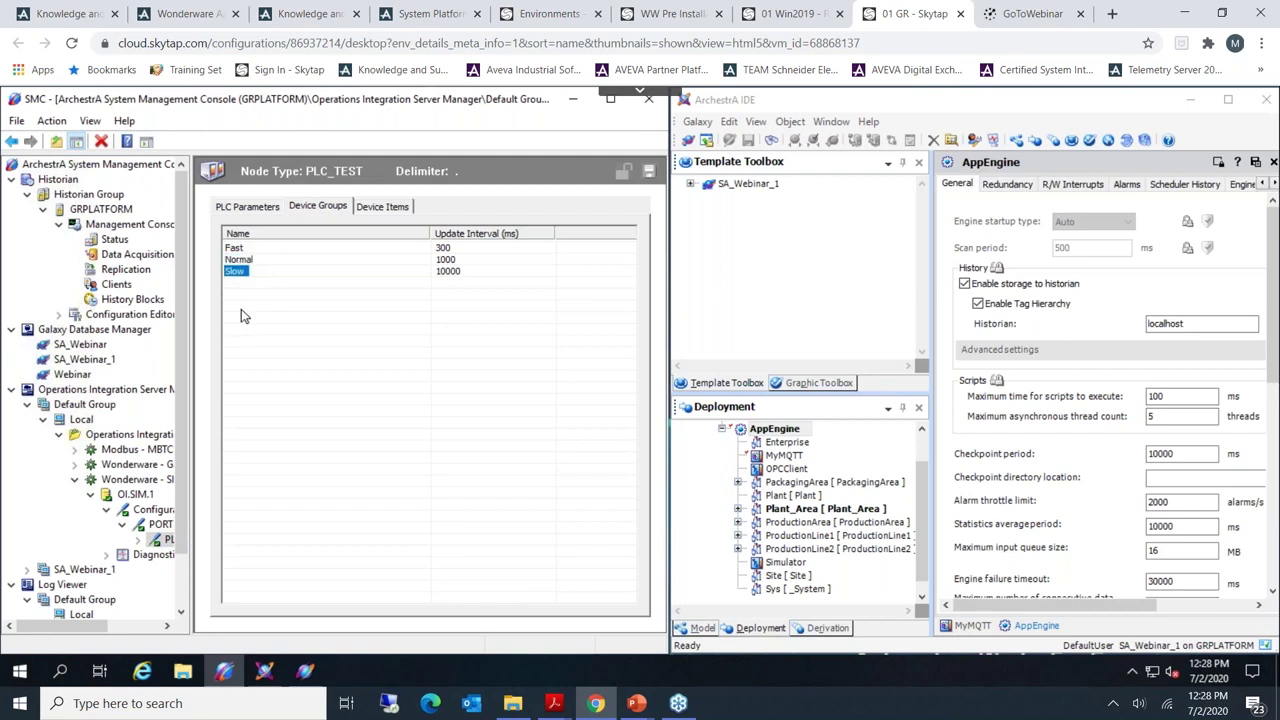
left_click(239, 259)
key("Up")
- Review the MyMQTT object's server settings and its topic's scan mode, and select the AppEngine in the deployment tree
left_click(975, 626)
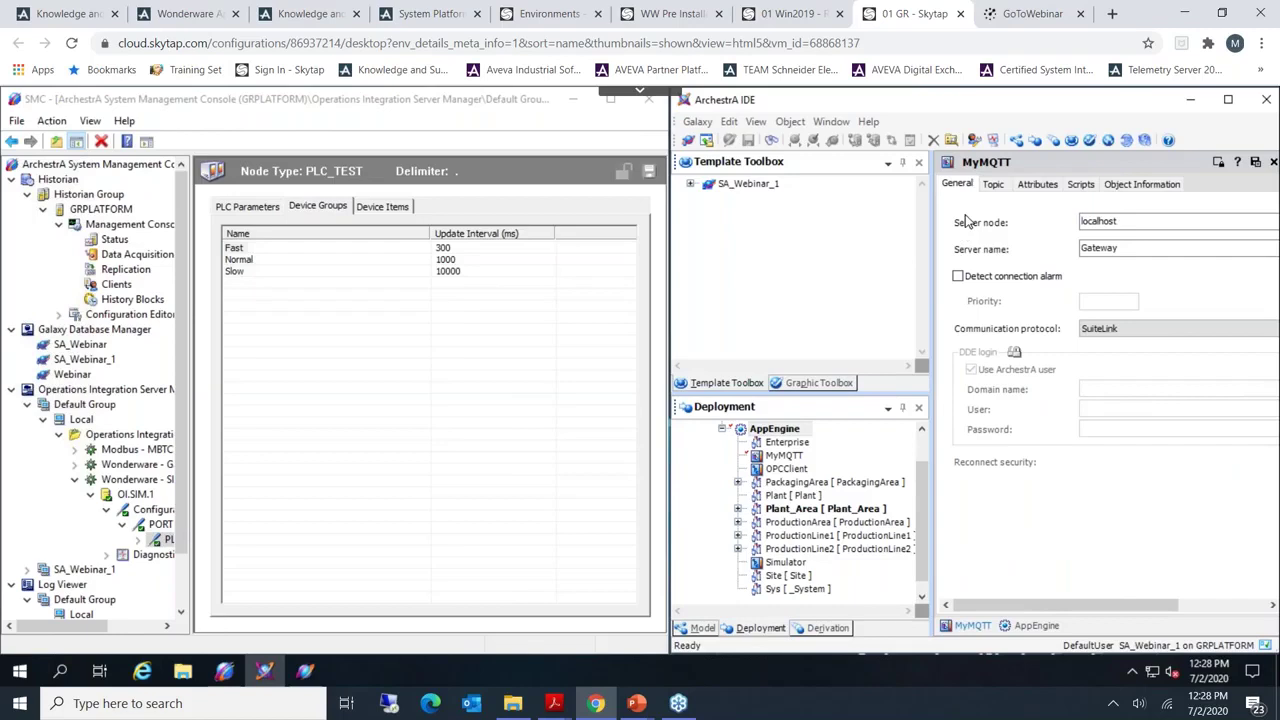
left_click(992, 185)
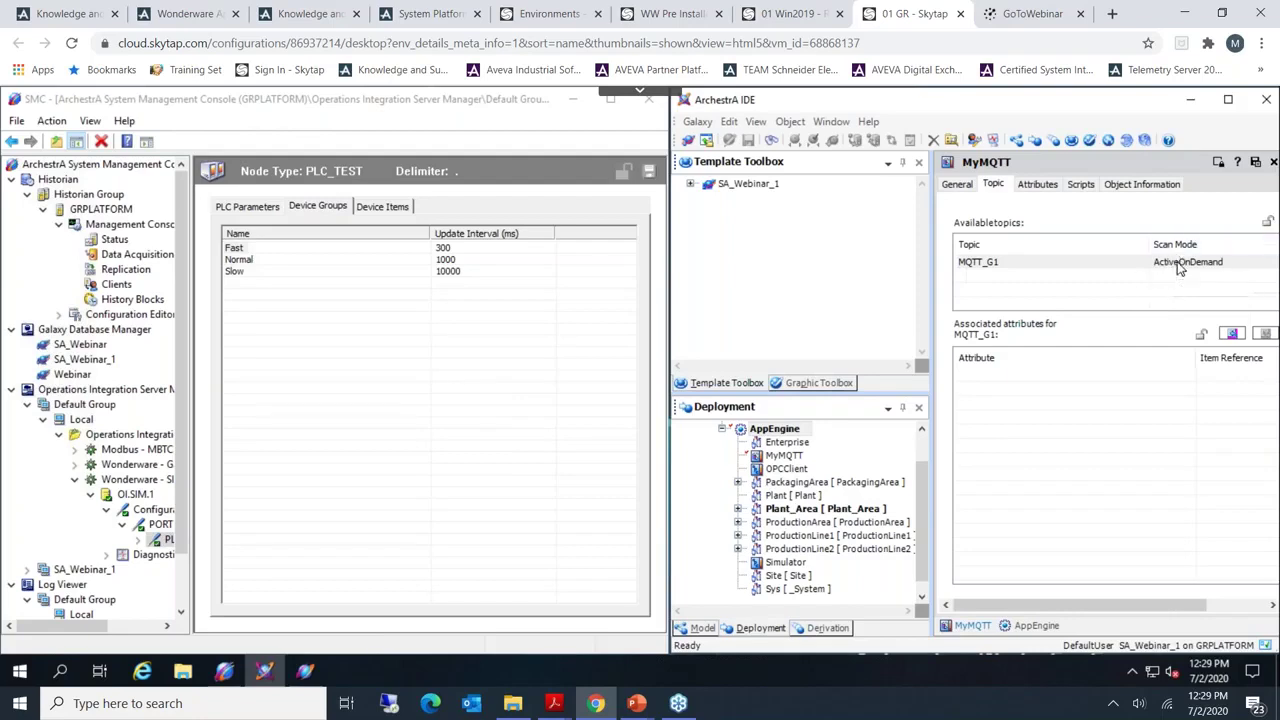
left_click(774, 429)
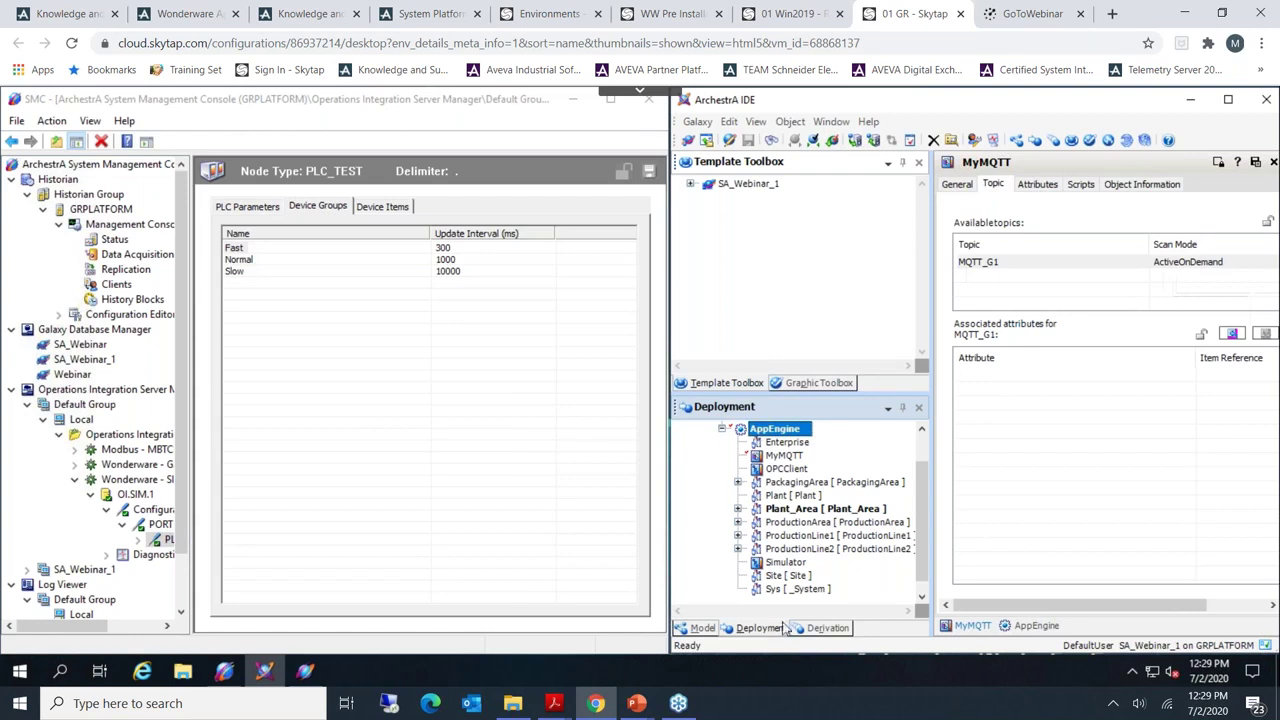
- Switch to Object Viewer and examine the AppEngine scheduler's object count, scan overruns, scan period and average execution time in the watch list
left_click(305, 670)
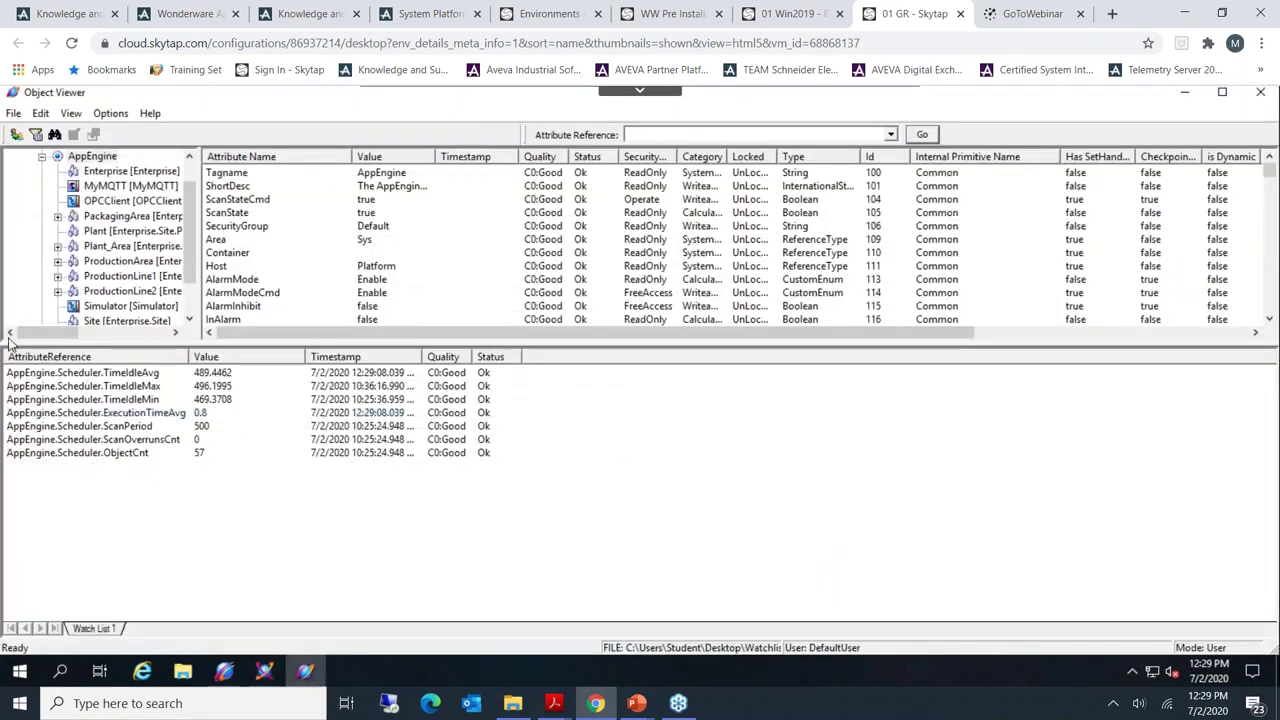
left_click(140, 455)
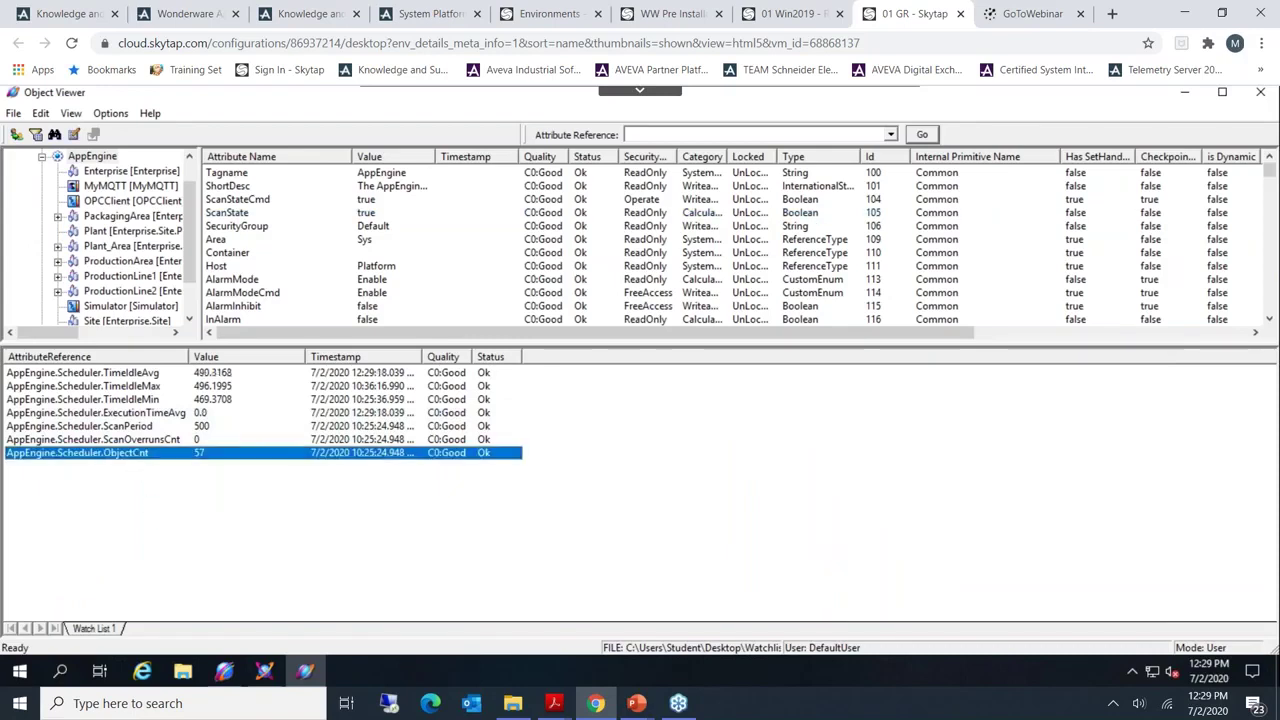
left_click(116, 440)
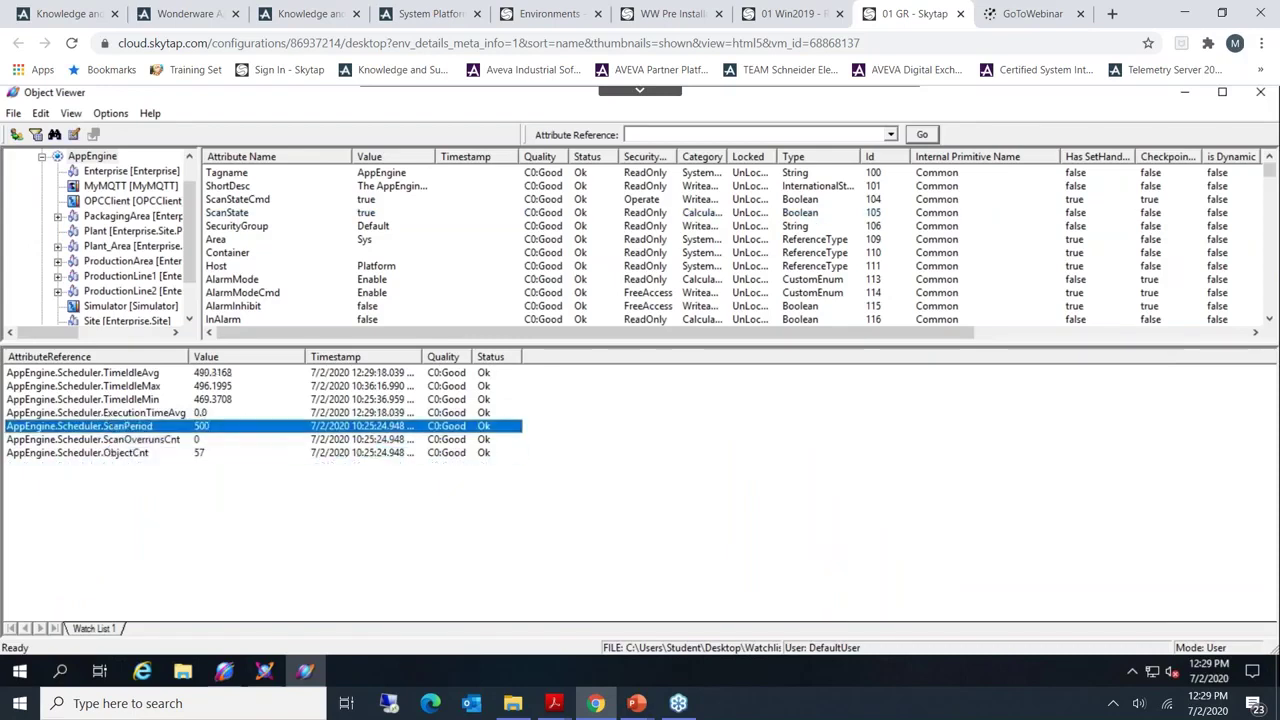
left_click(120, 427)
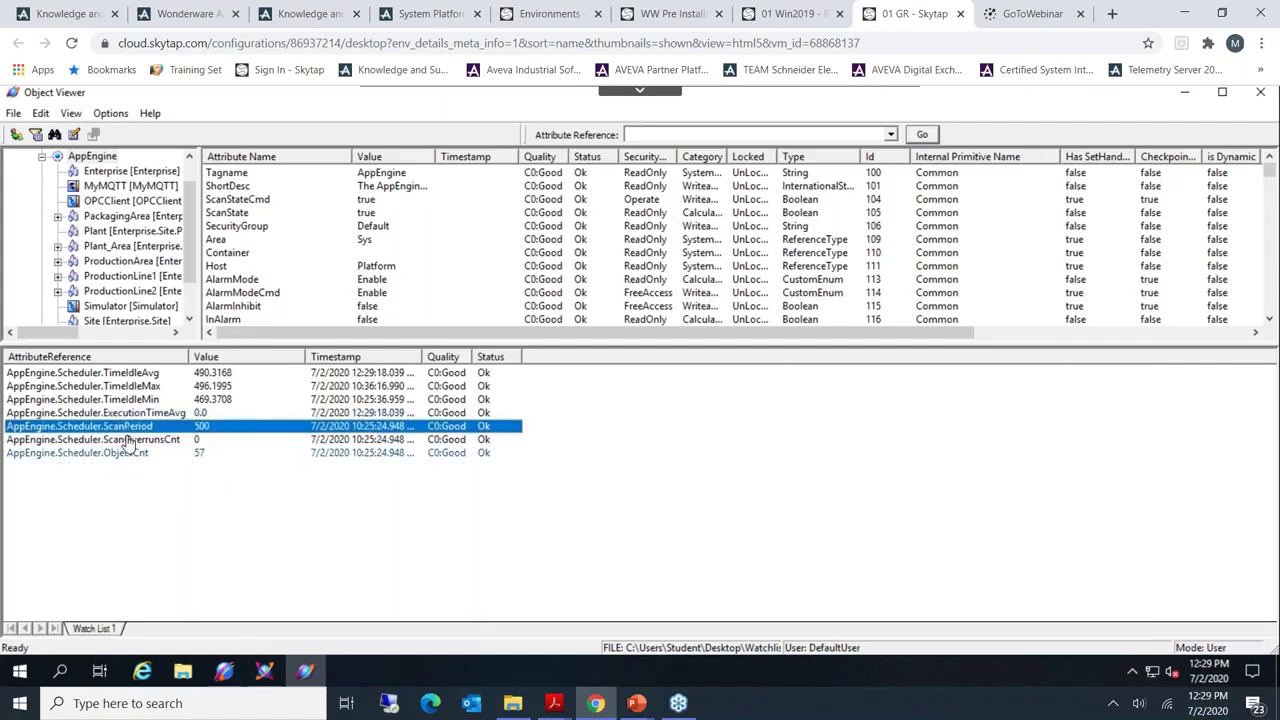
left_click(120, 413)
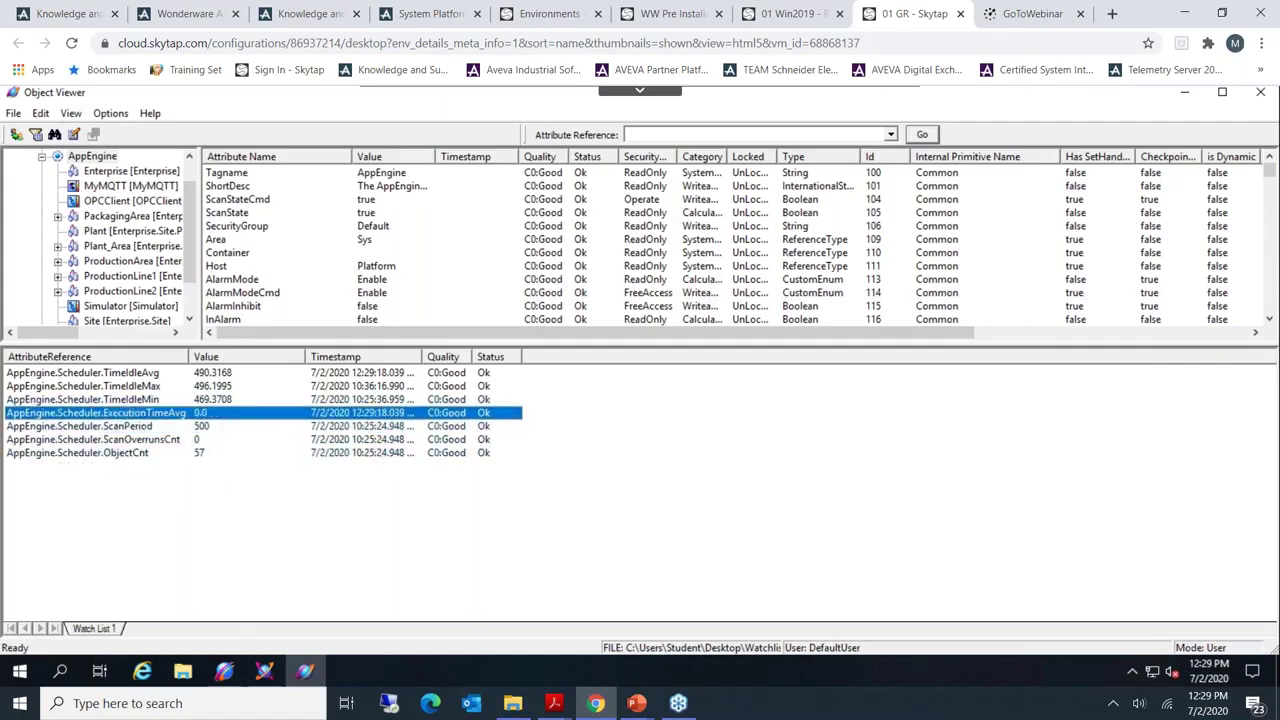
left_click(120, 453)
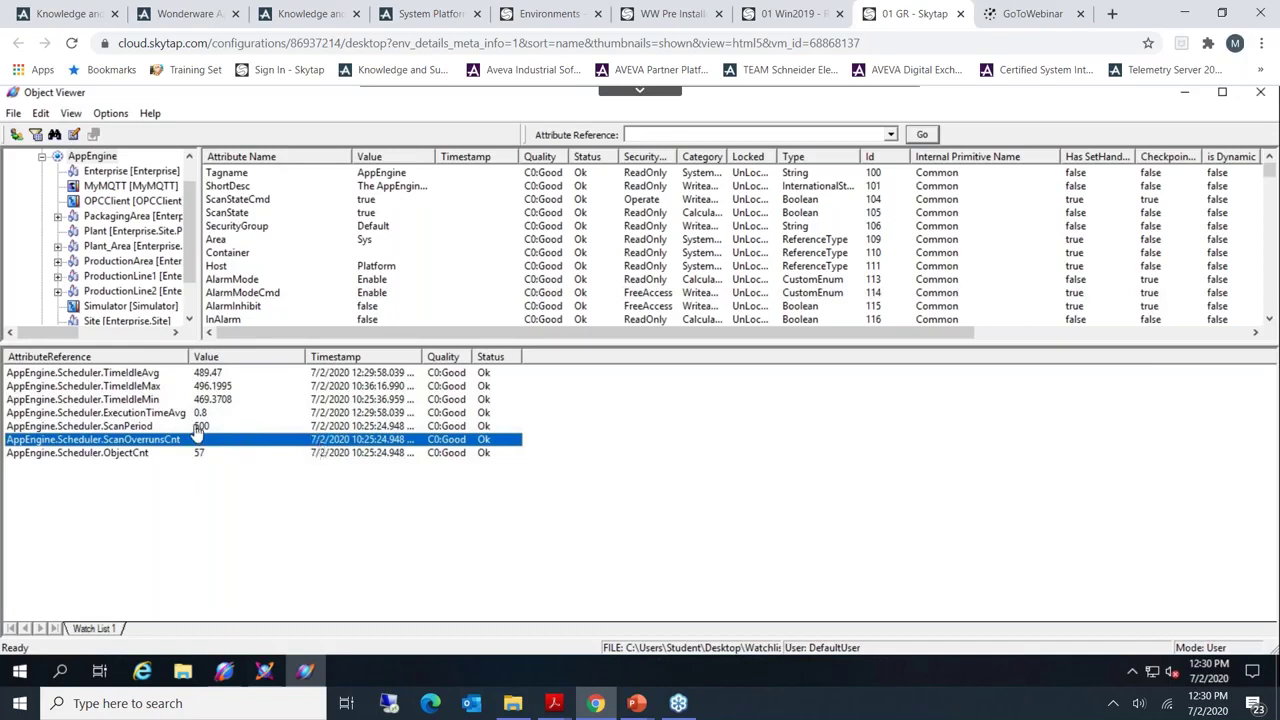
left_click(150, 426)
left_click(138, 453)
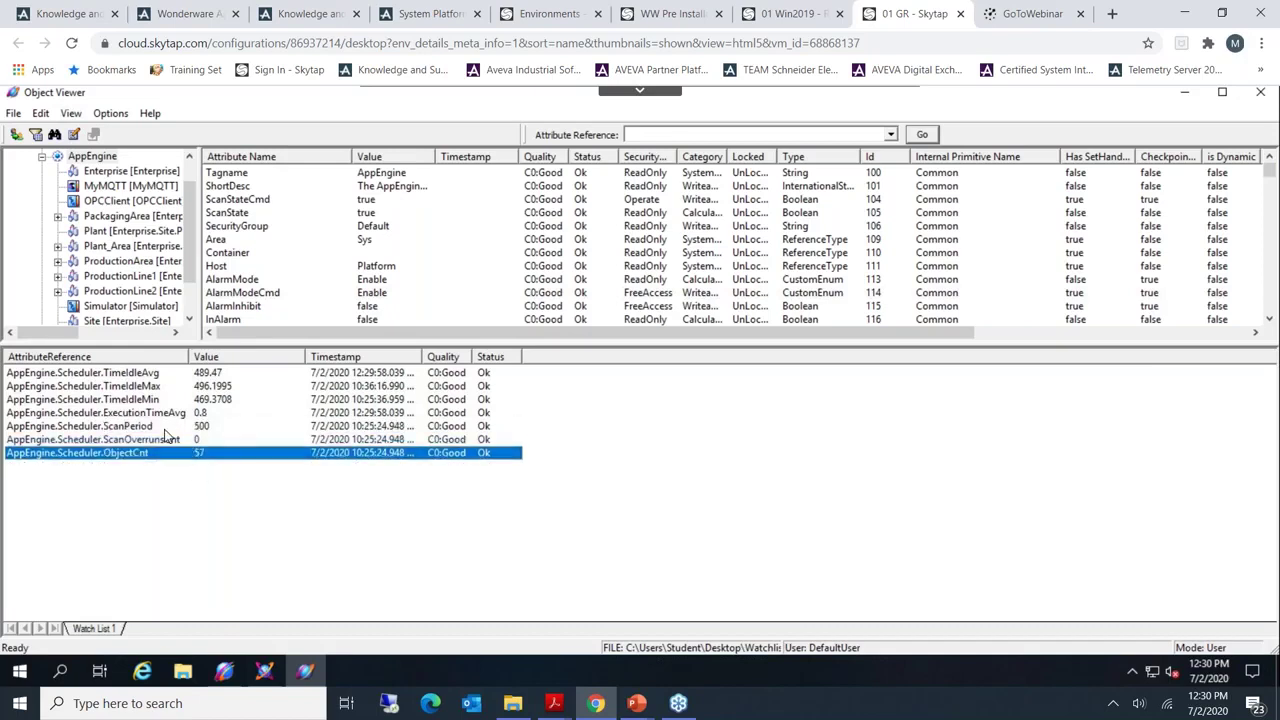
- Compare the AppEngine's scan period with its average execution time and scan overrun count in the watch list
left_click(165, 424)
left_click(140, 439)
left_click(150, 426)
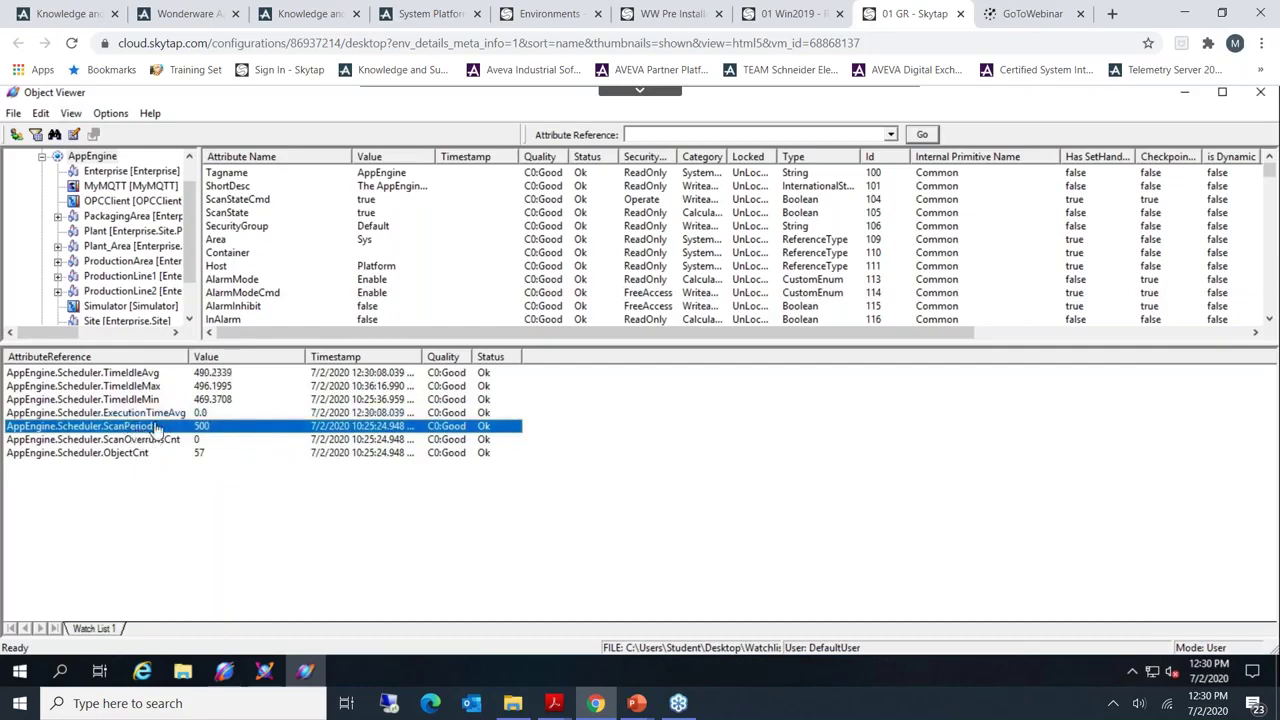
left_click(146, 417)
left_click(158, 441)
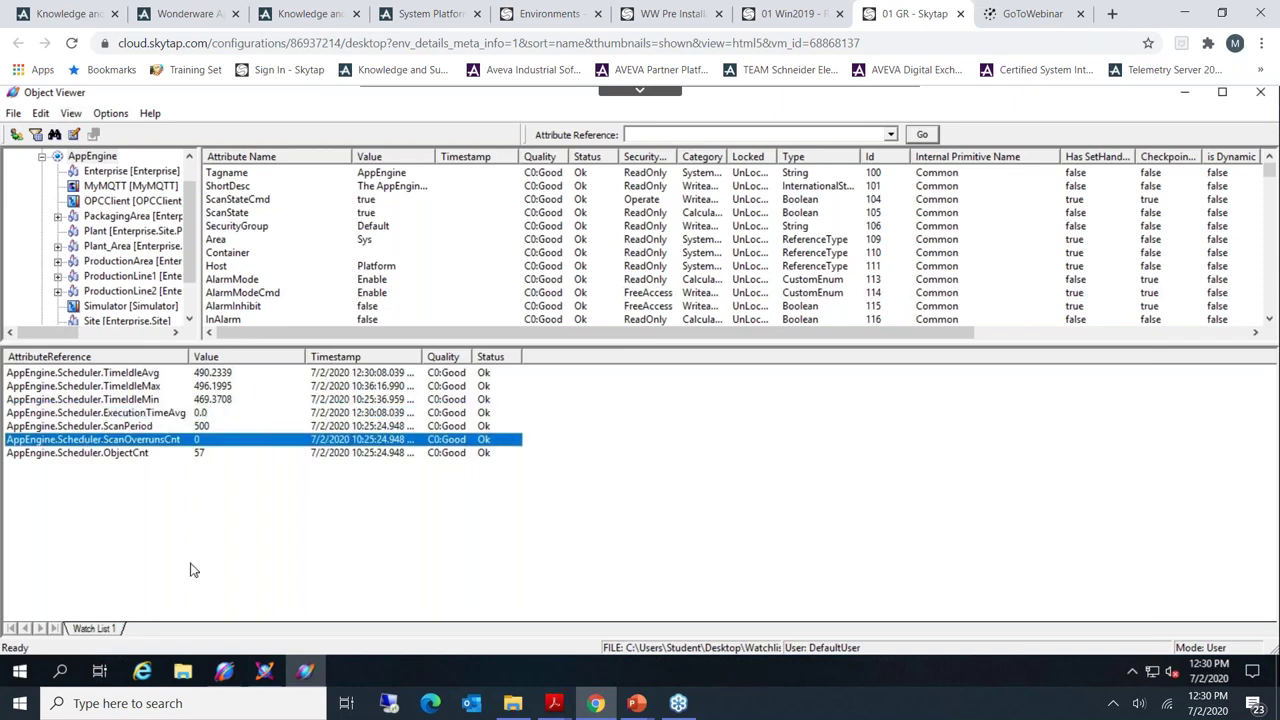
left_click(146, 414)
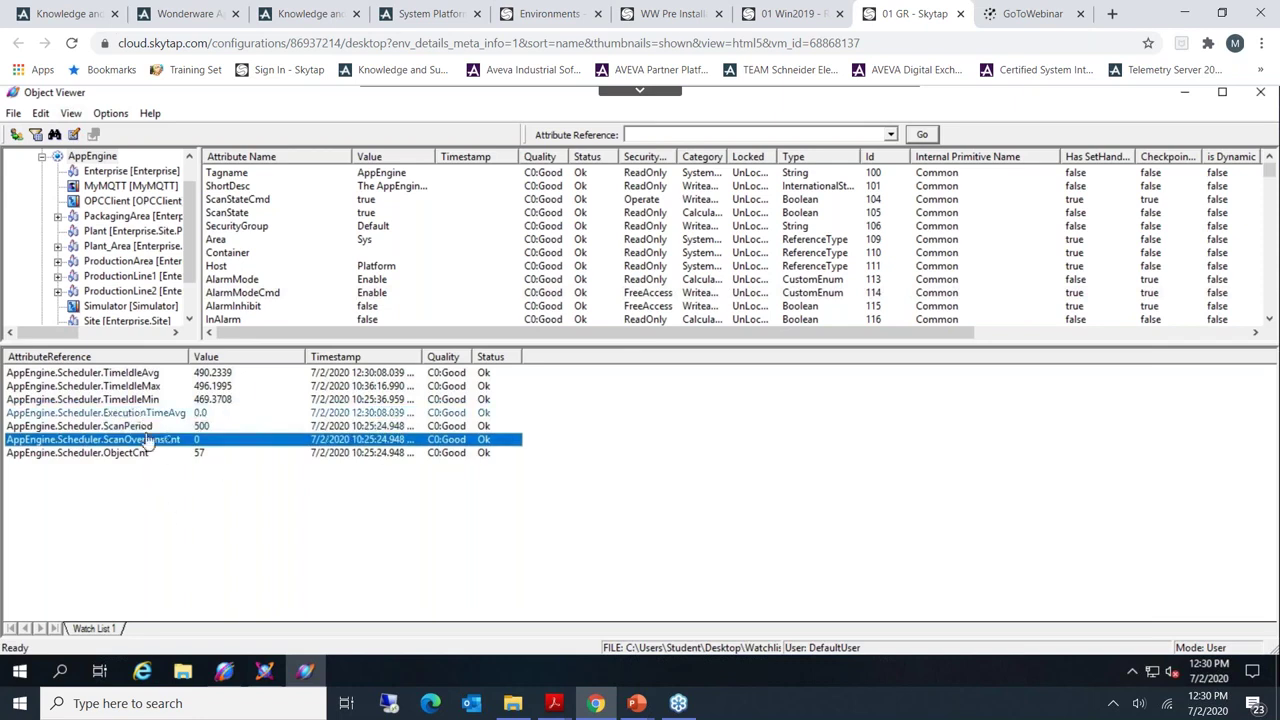
left_click(138, 426)
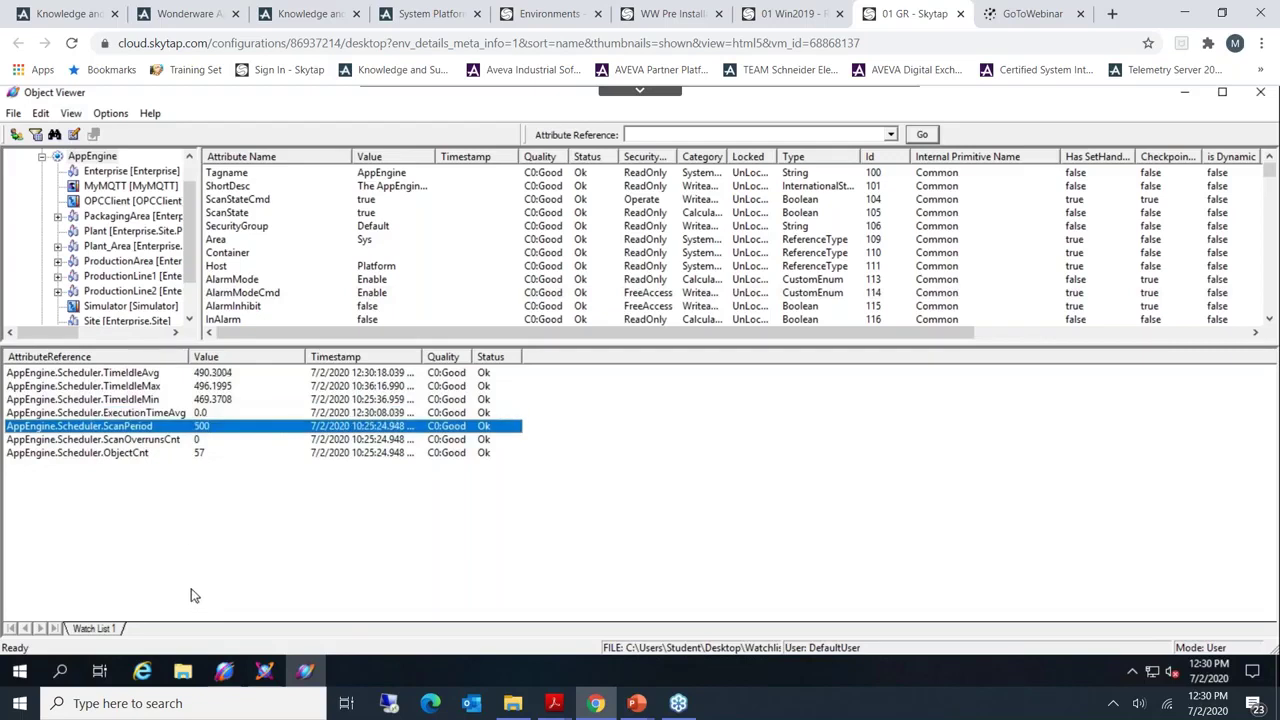
left_click(140, 414)
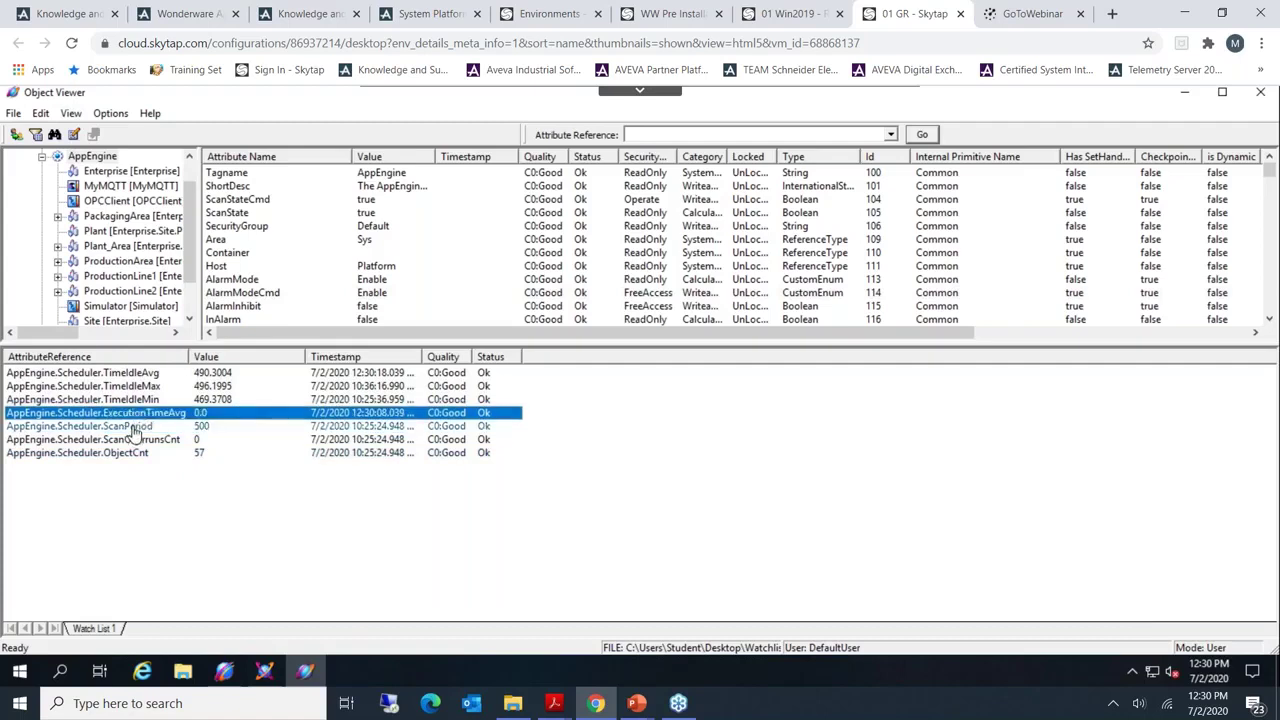
left_click(134, 428)
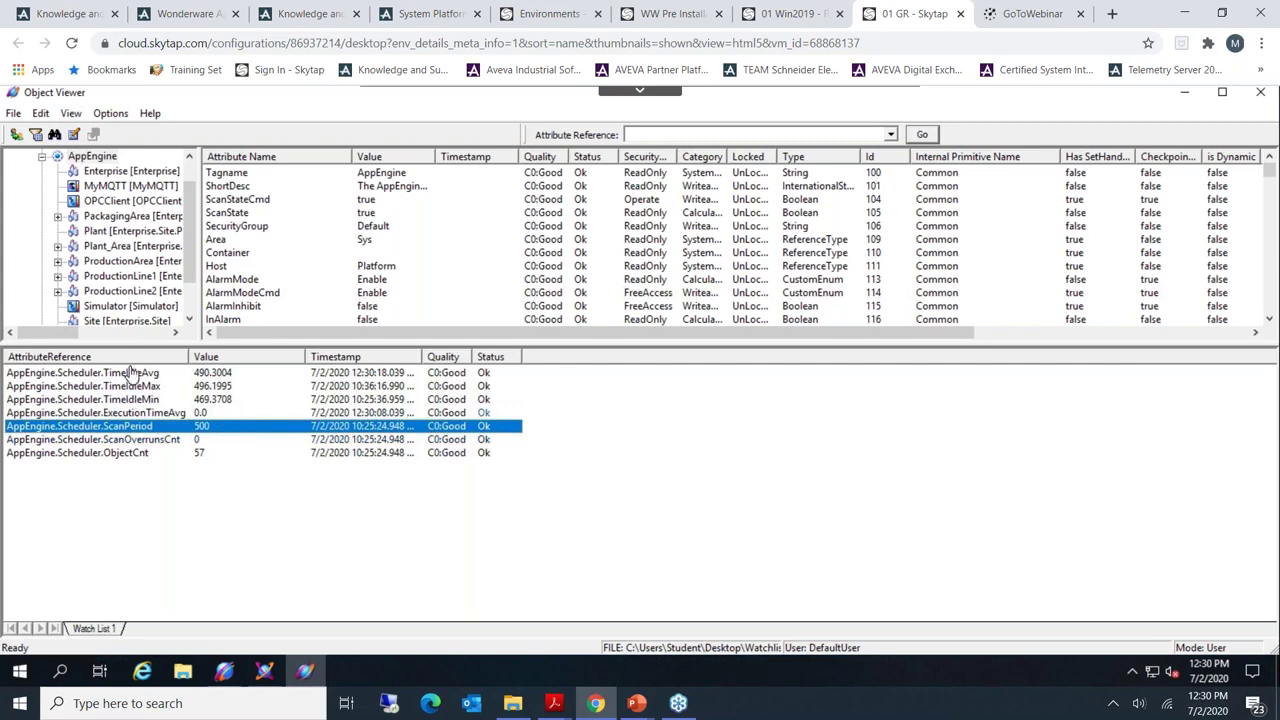
- Examine the AppEngine scheduler's minimum, maximum and average idle times in the watch list
left_click(130, 399)
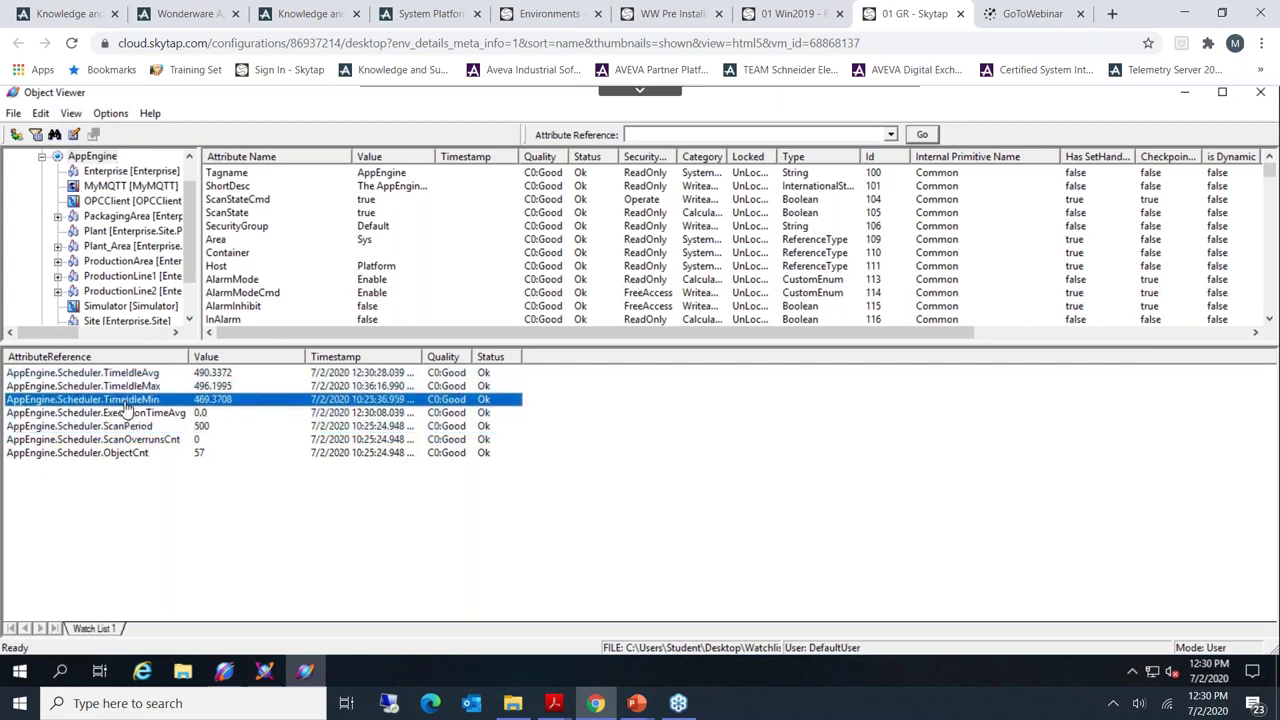
left_click(128, 388)
left_click(128, 373)
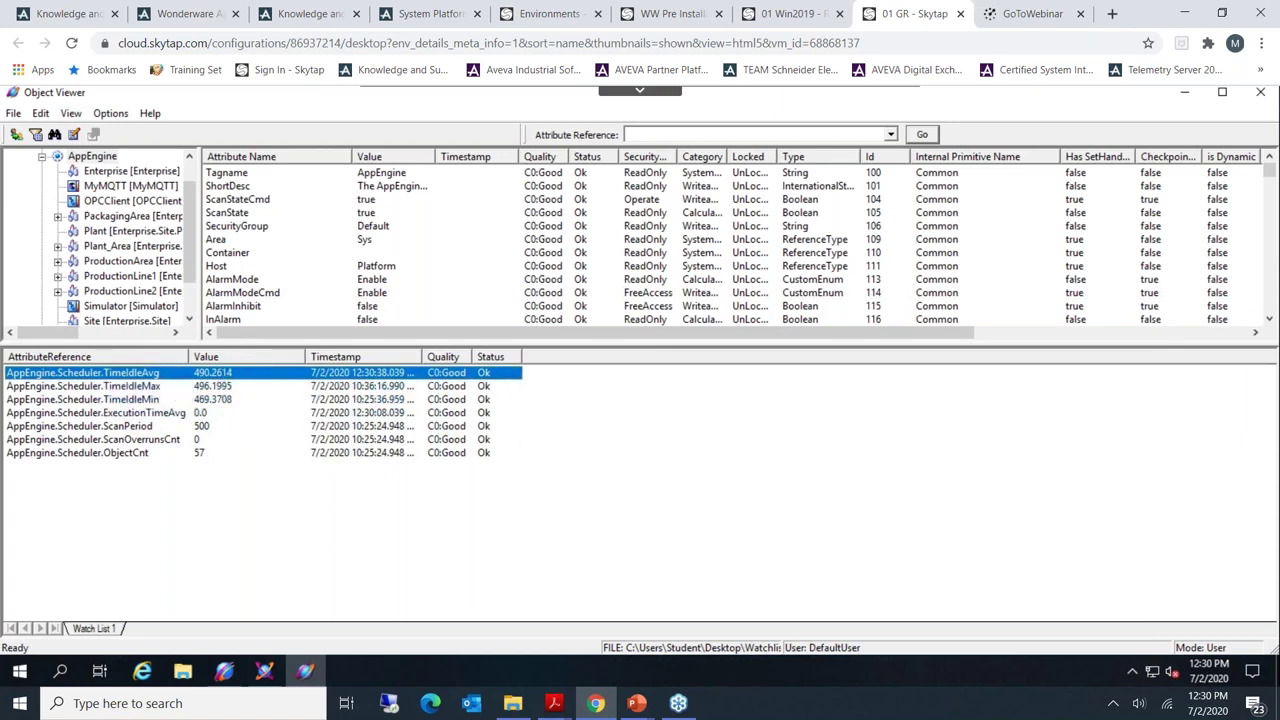
left_click(155, 400)
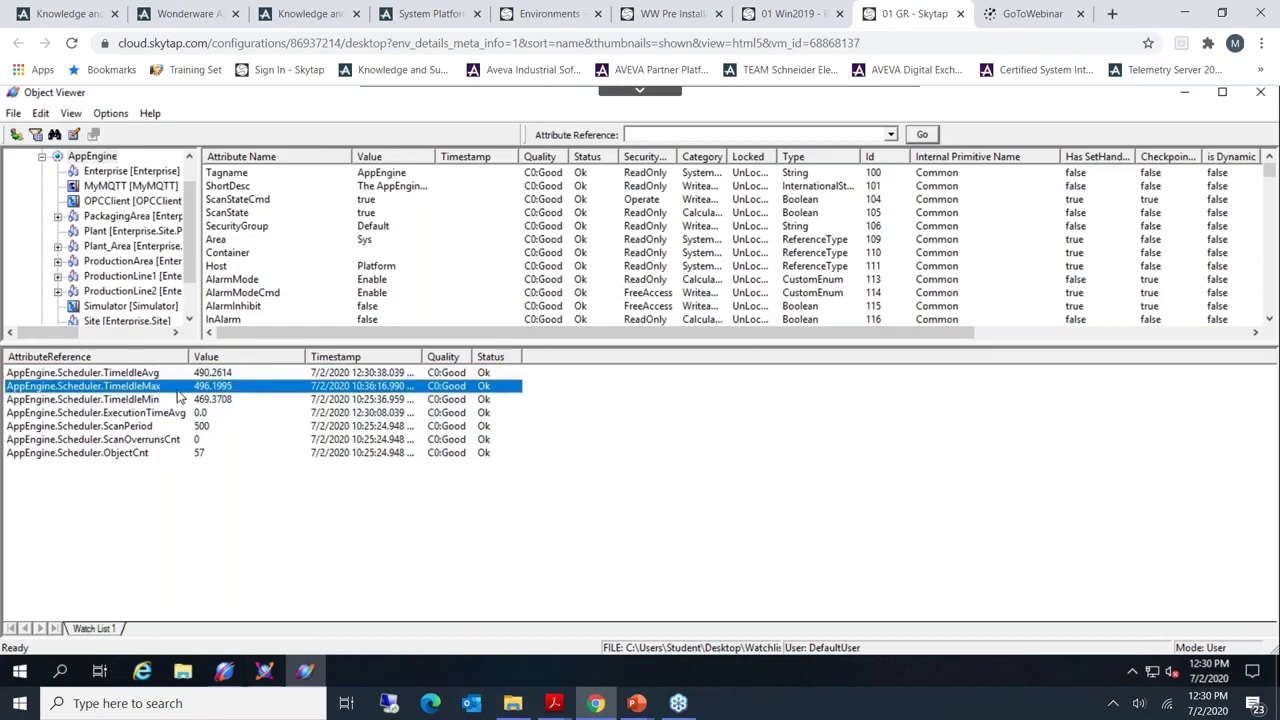
- Check the AppEngine scheduler's average idle time, and switch to the AVEVA System Monitor application in a maximized window
left_click(160, 374)
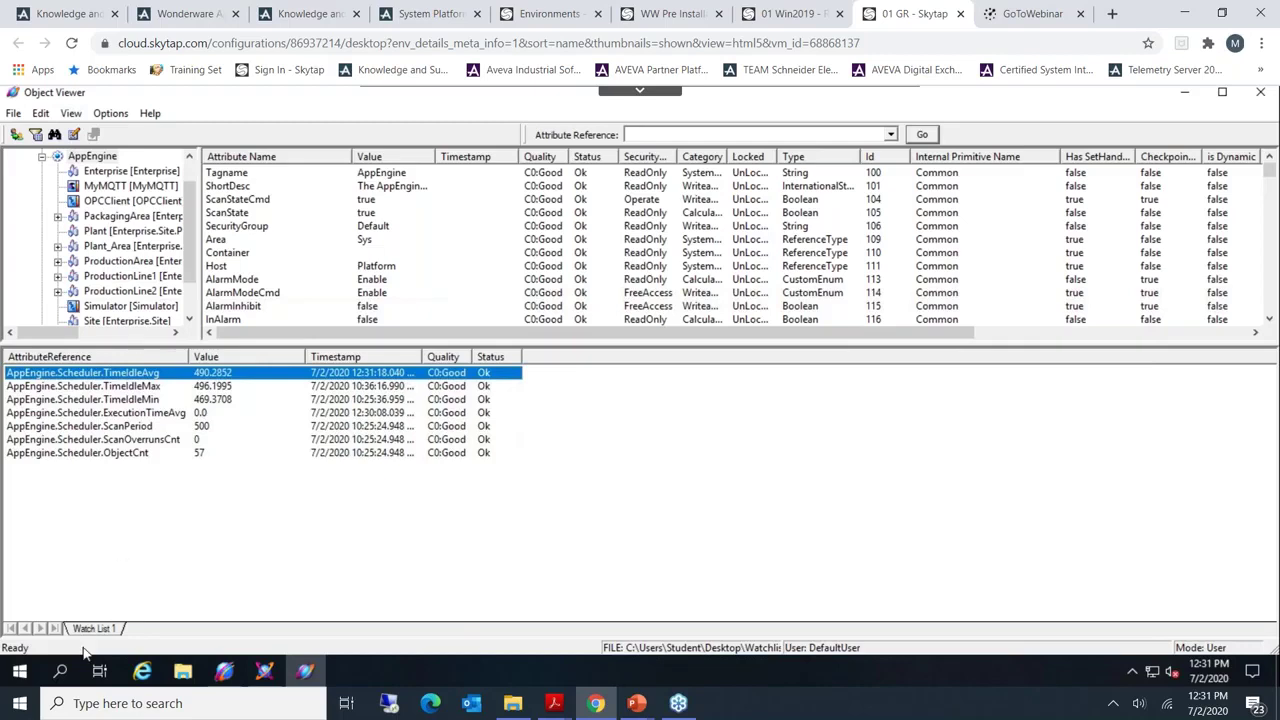
left_click(18, 671)
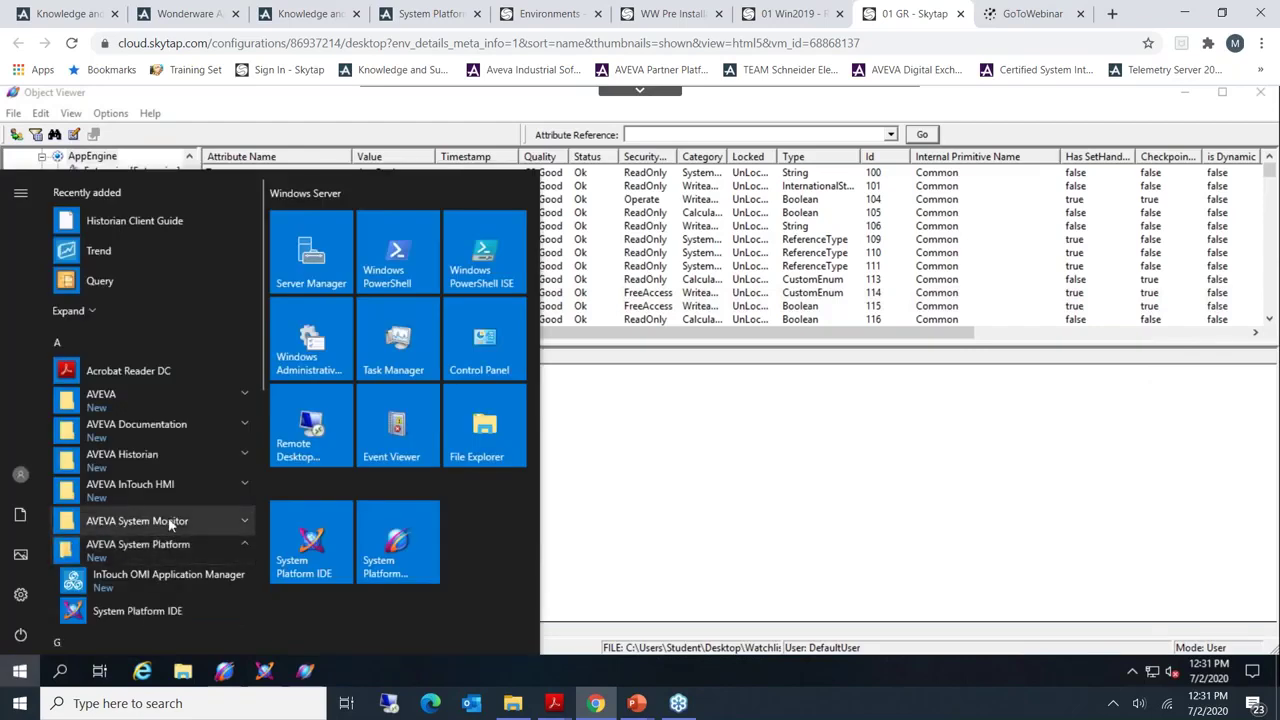
left_click(170, 522)
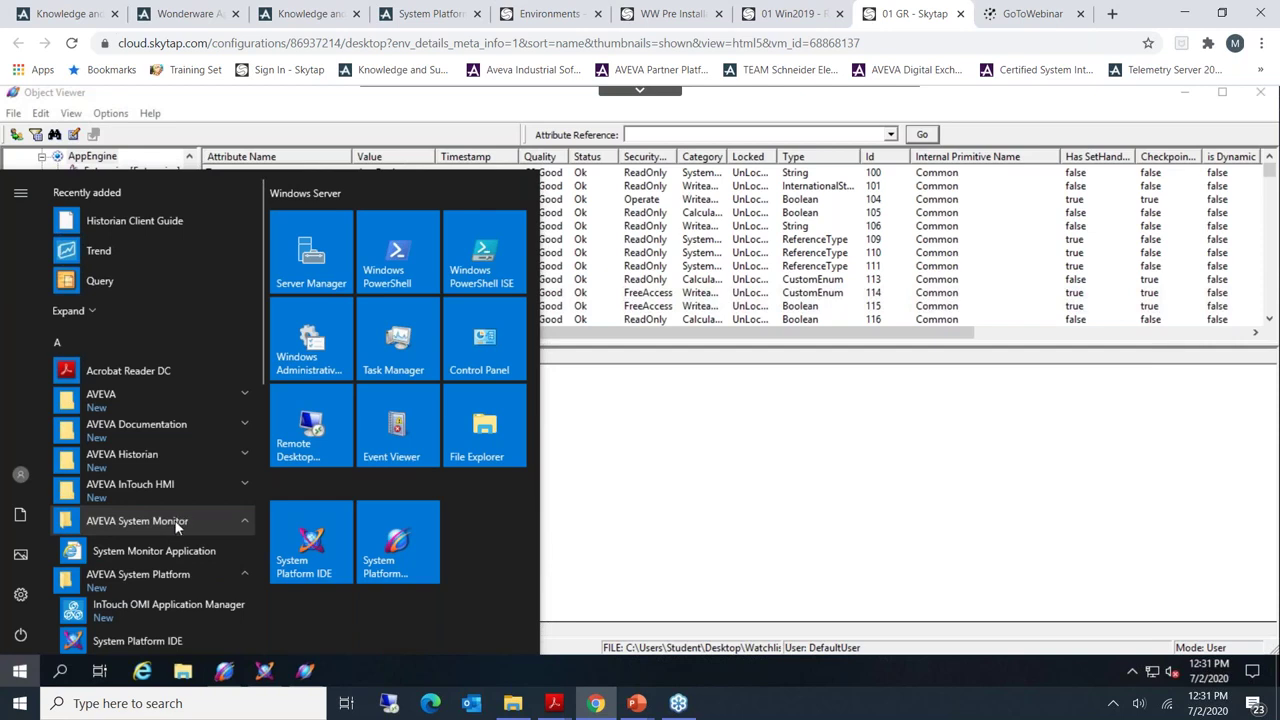
left_click(170, 550)
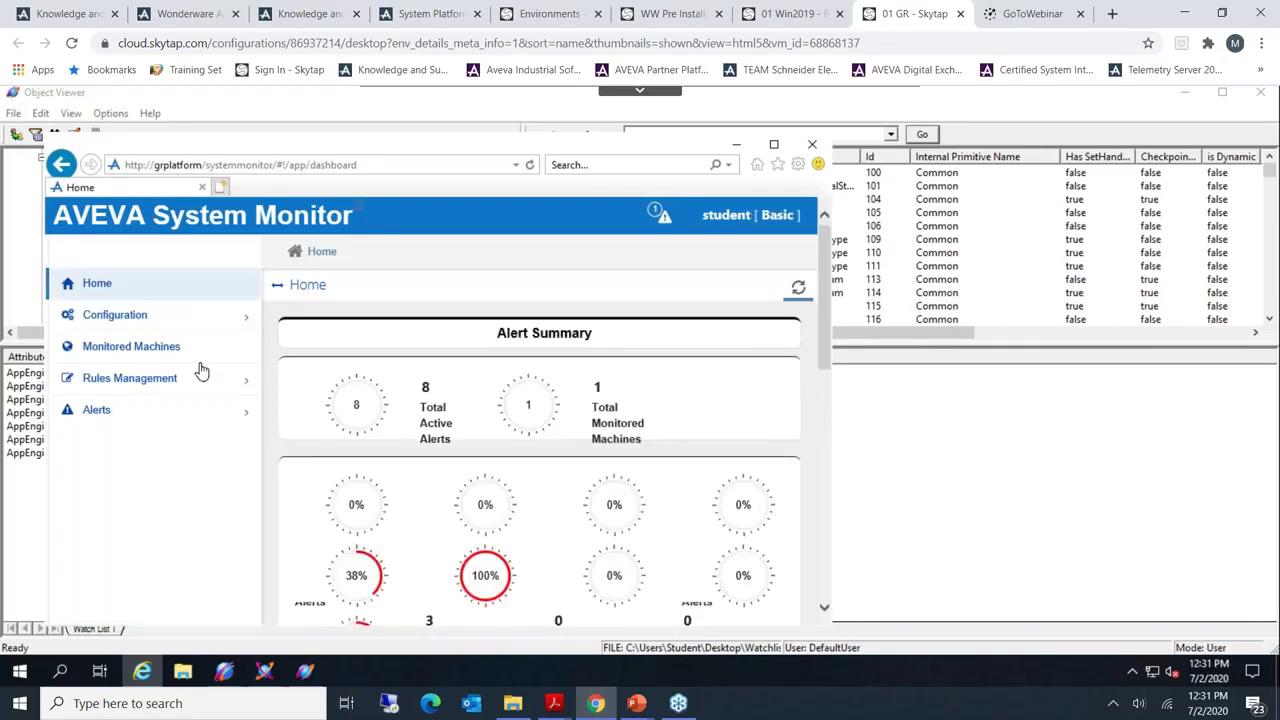
double_click(383, 145)
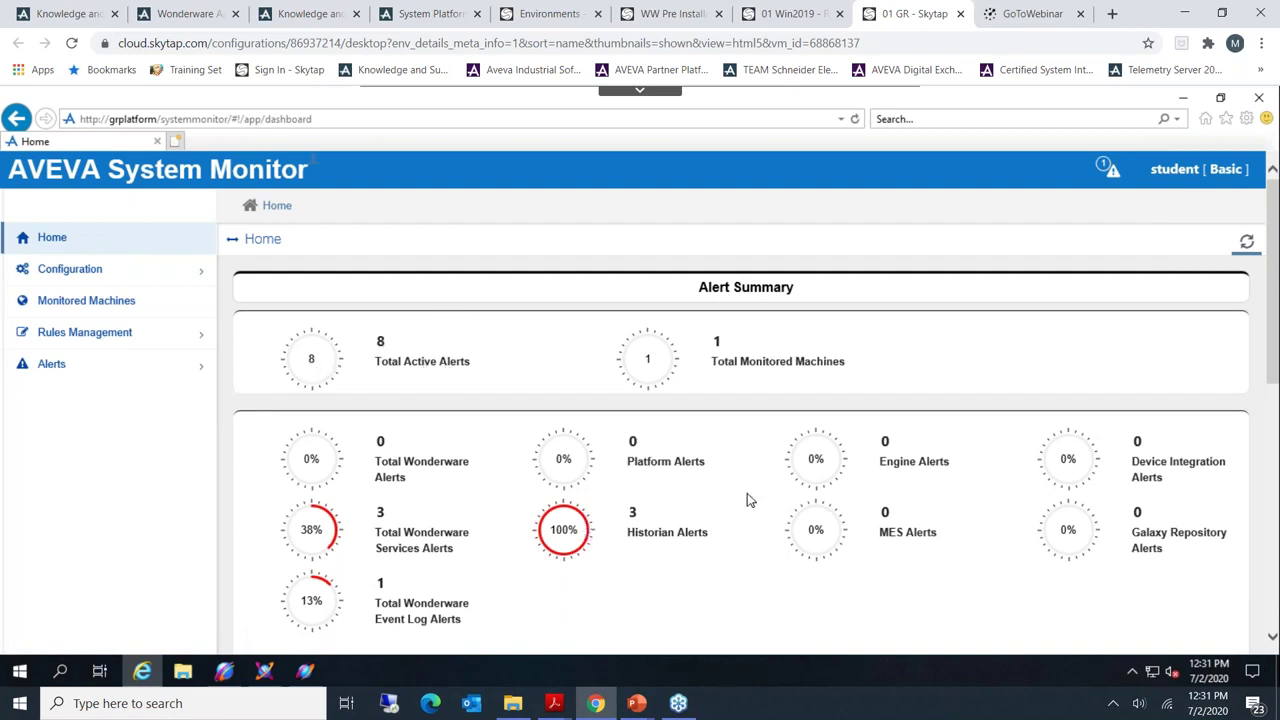
- Review the Alert Summary dashboard across the Wonderware, Windows, computer health and miscellaneous alert categories
scroll(1167, 420, "down", 1)
scroll(900, 390, "down", 5)
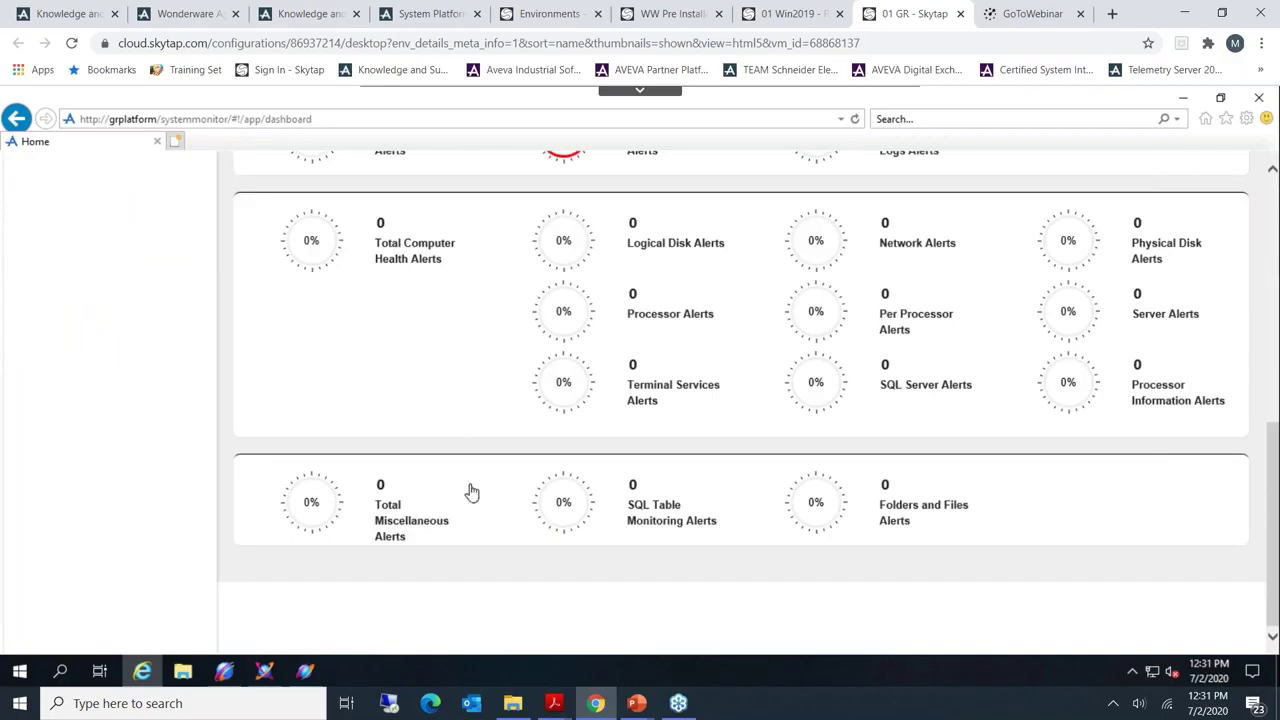
scroll(461, 483, "up", 4)
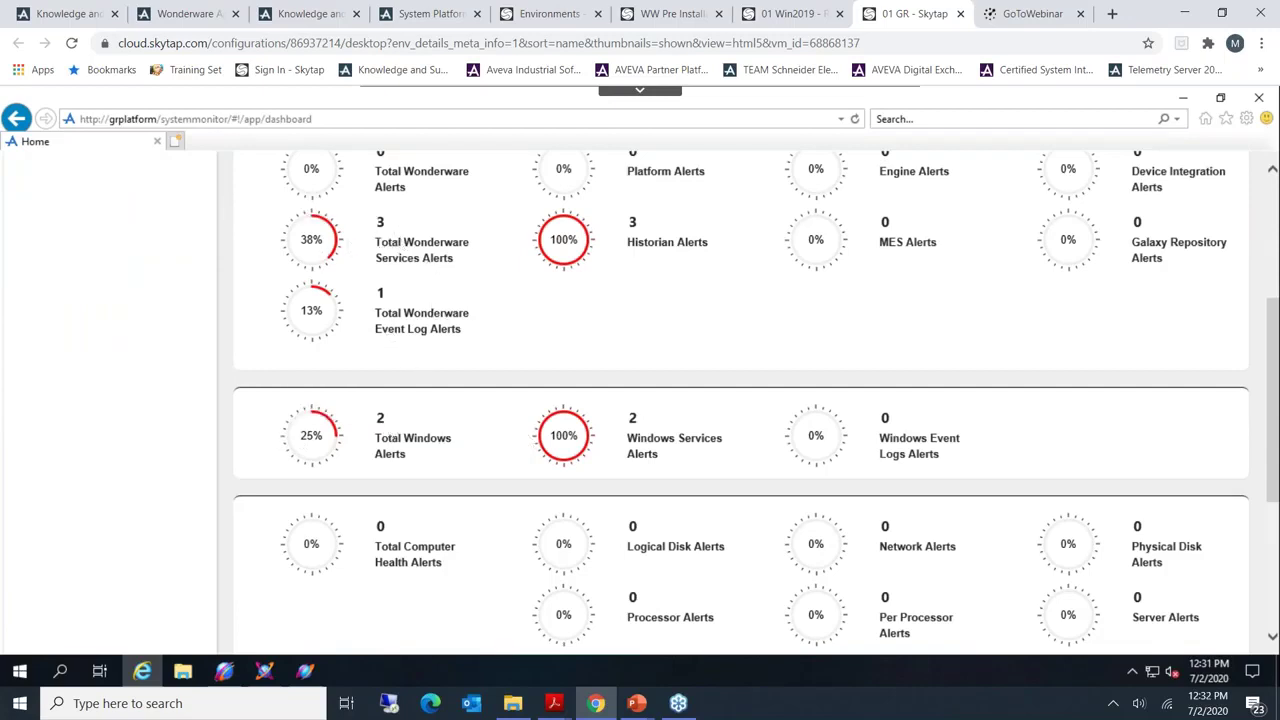
scroll(389, 336, "up", 3)
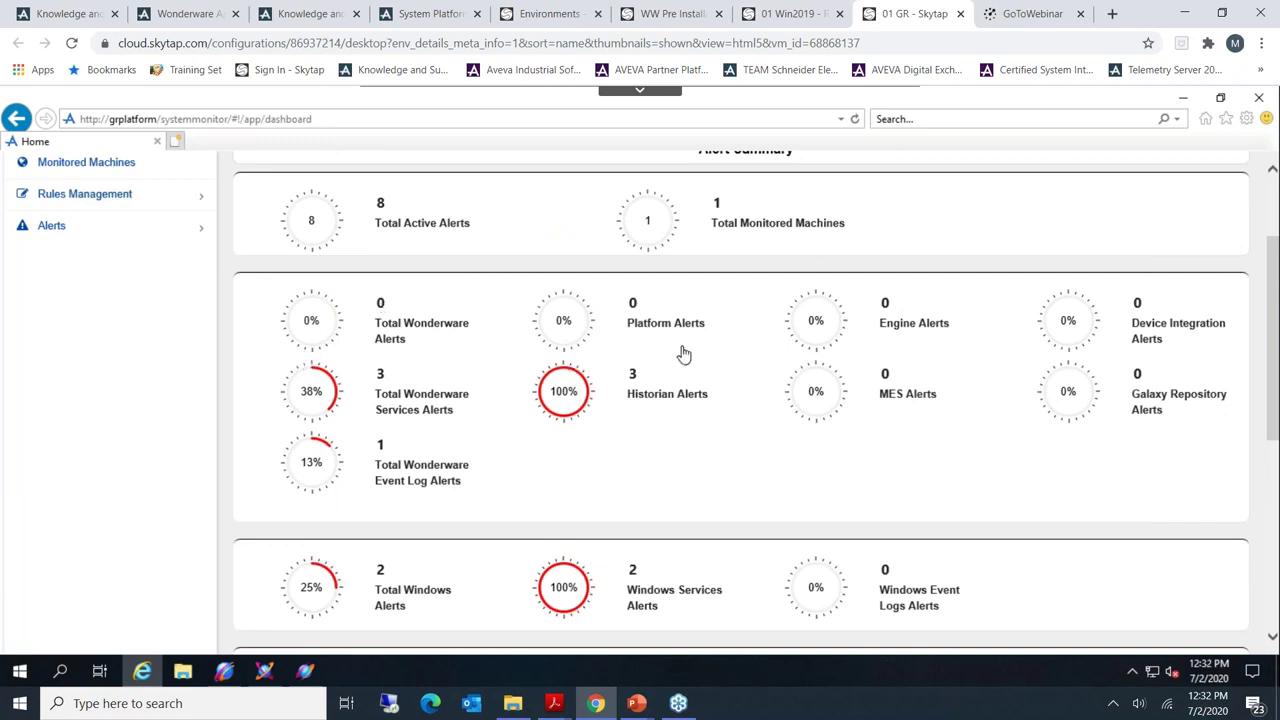
- Open the list of all active alerts and examine its names, thresholds and current statuses
left_click(357, 491)
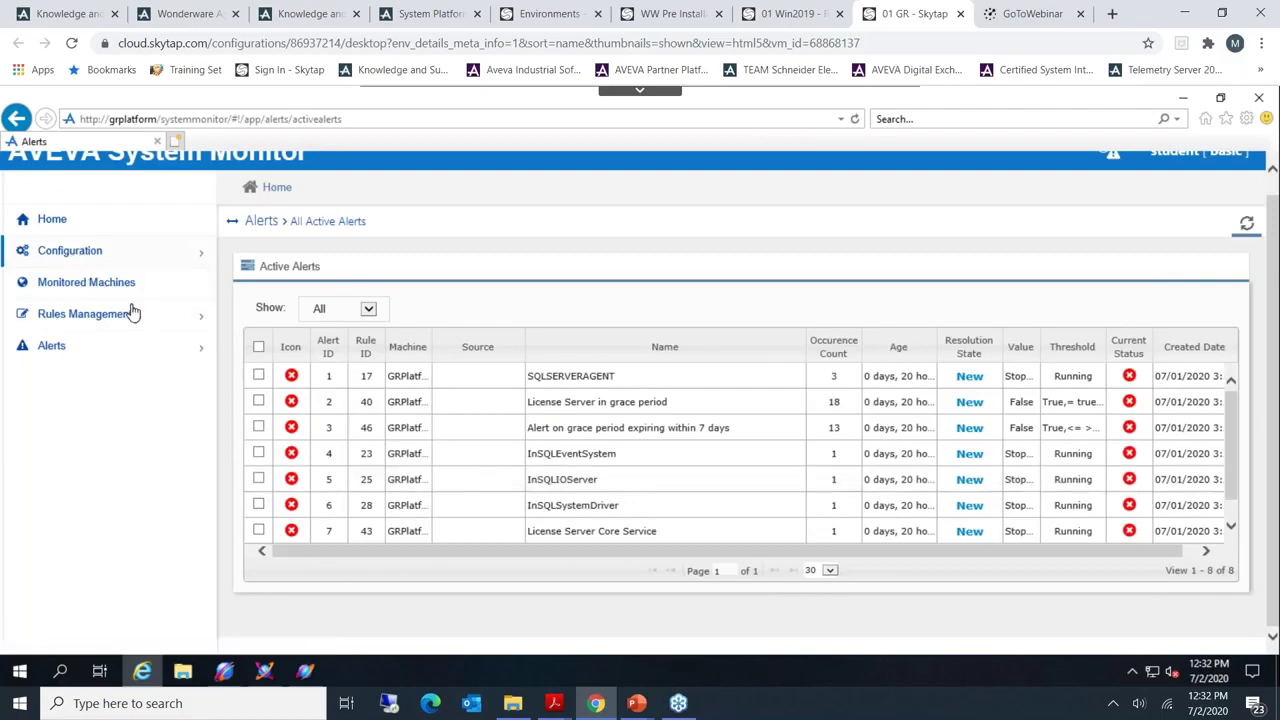
scroll(600, 420, "down", 1)
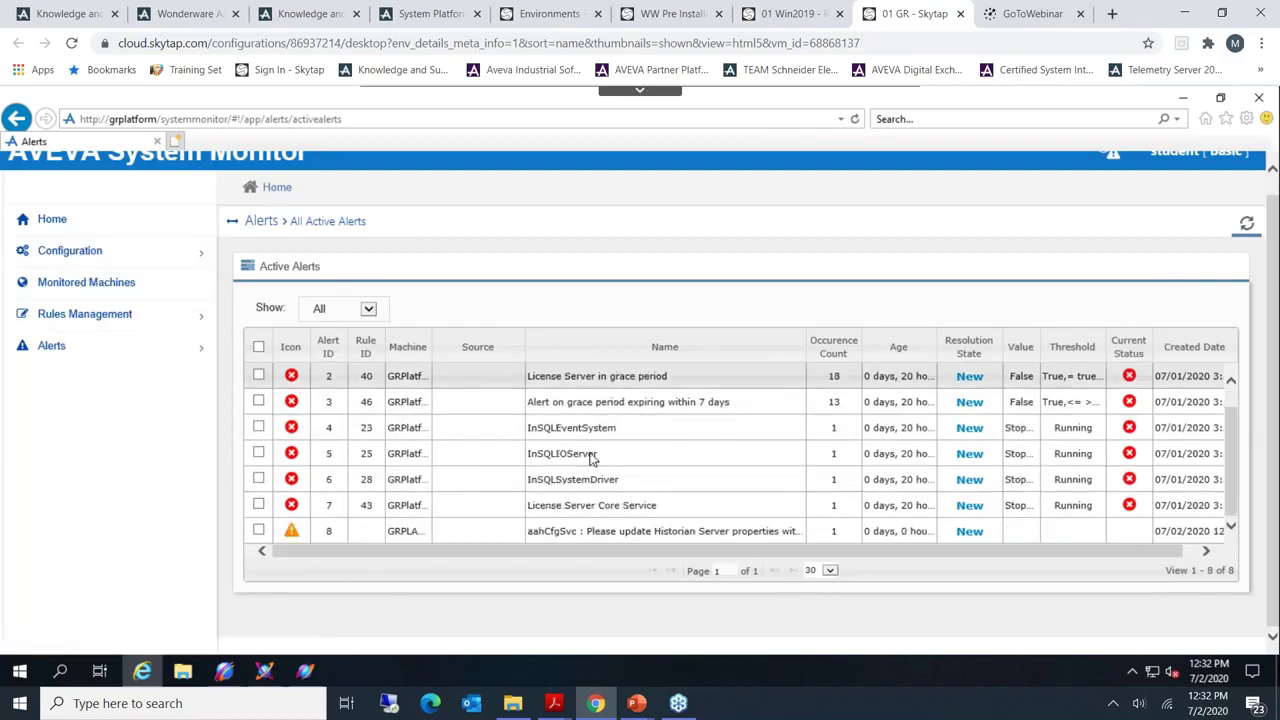
scroll(534, 512, "up", 1)
scroll(534, 505, "up", 1)
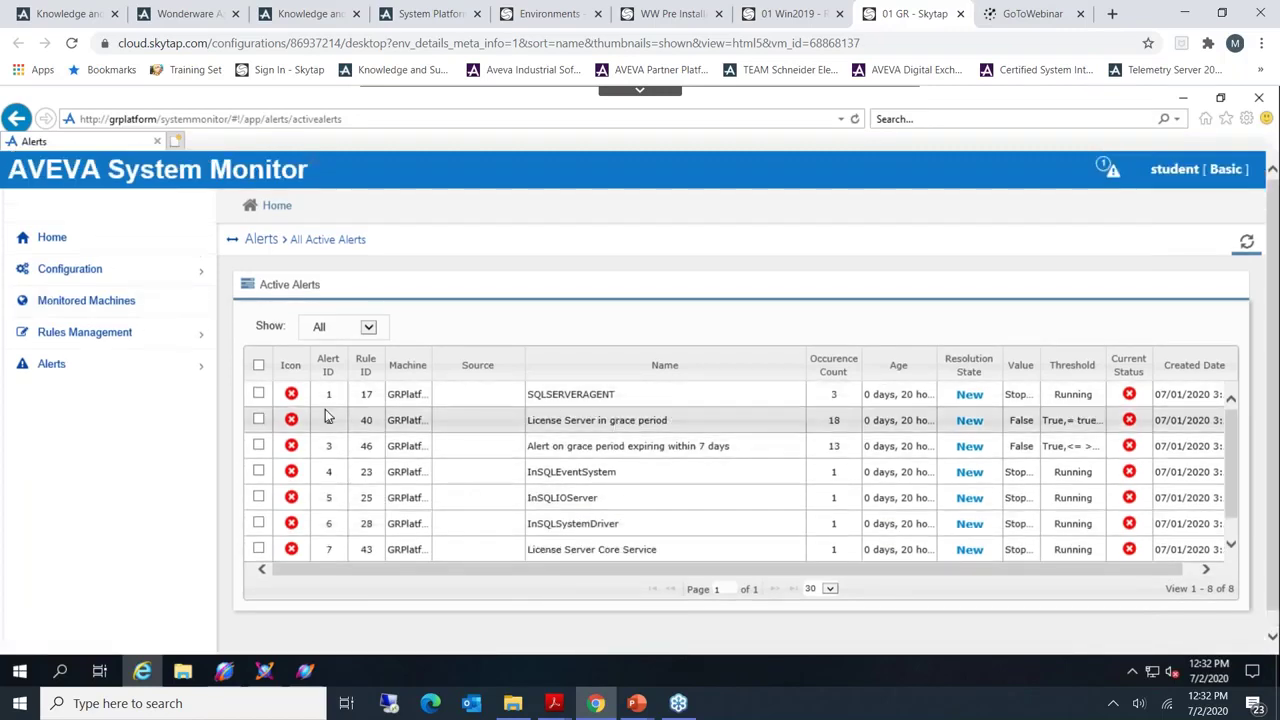
- Review the System Monitor configuration pages from Admin, General, Folder and Category Settings through View Users / View Groups to Upload Agent
left_click(152, 276)
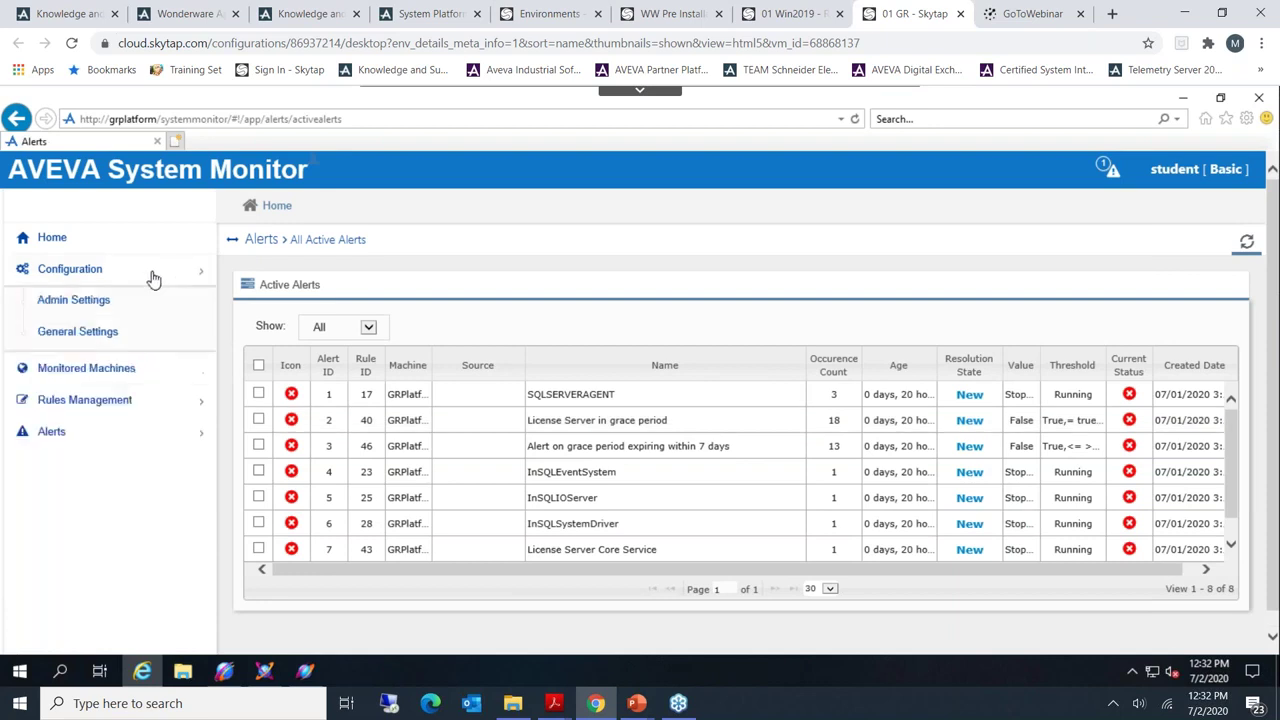
left_click(80, 305)
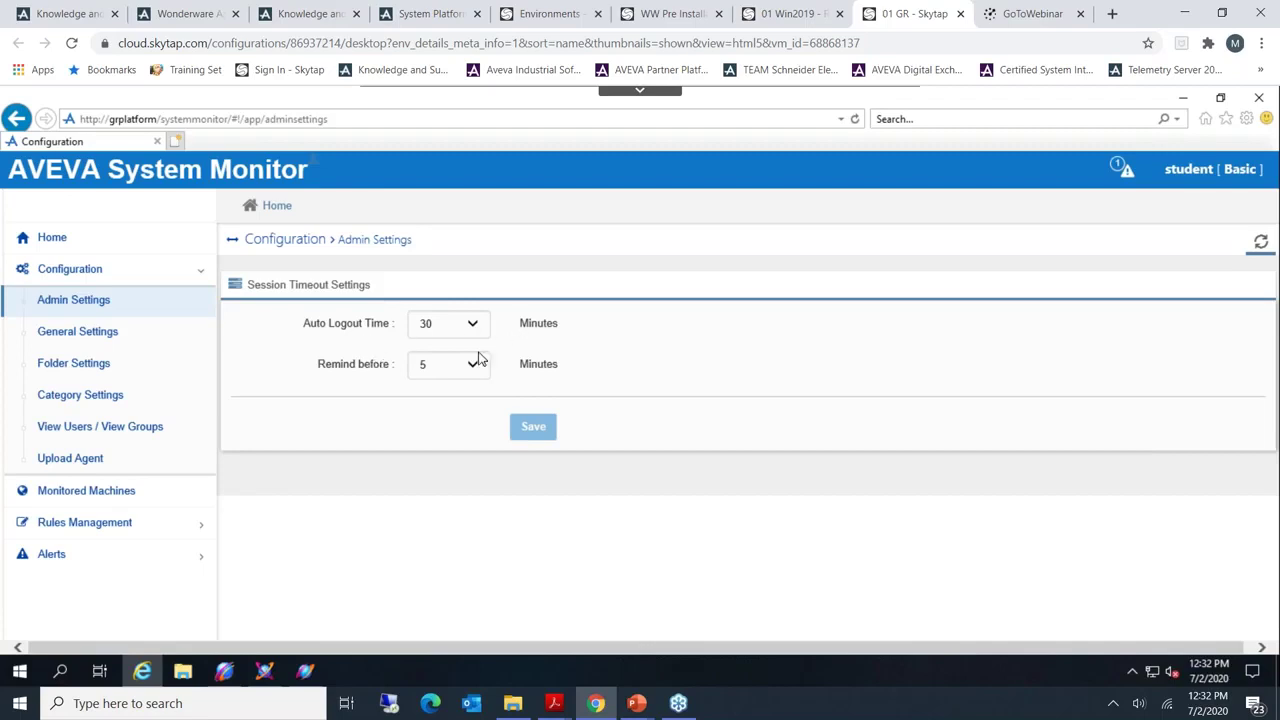
left_click(77, 334)
left_click(120, 369)
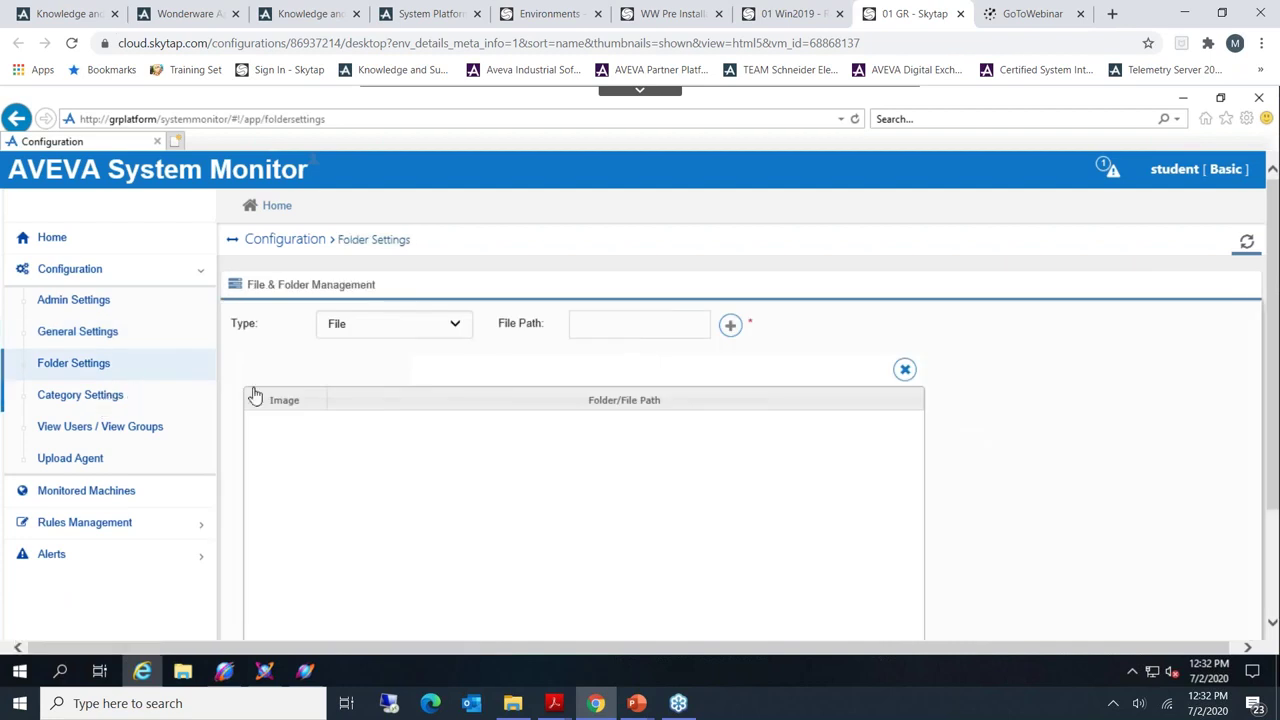
left_click(134, 393)
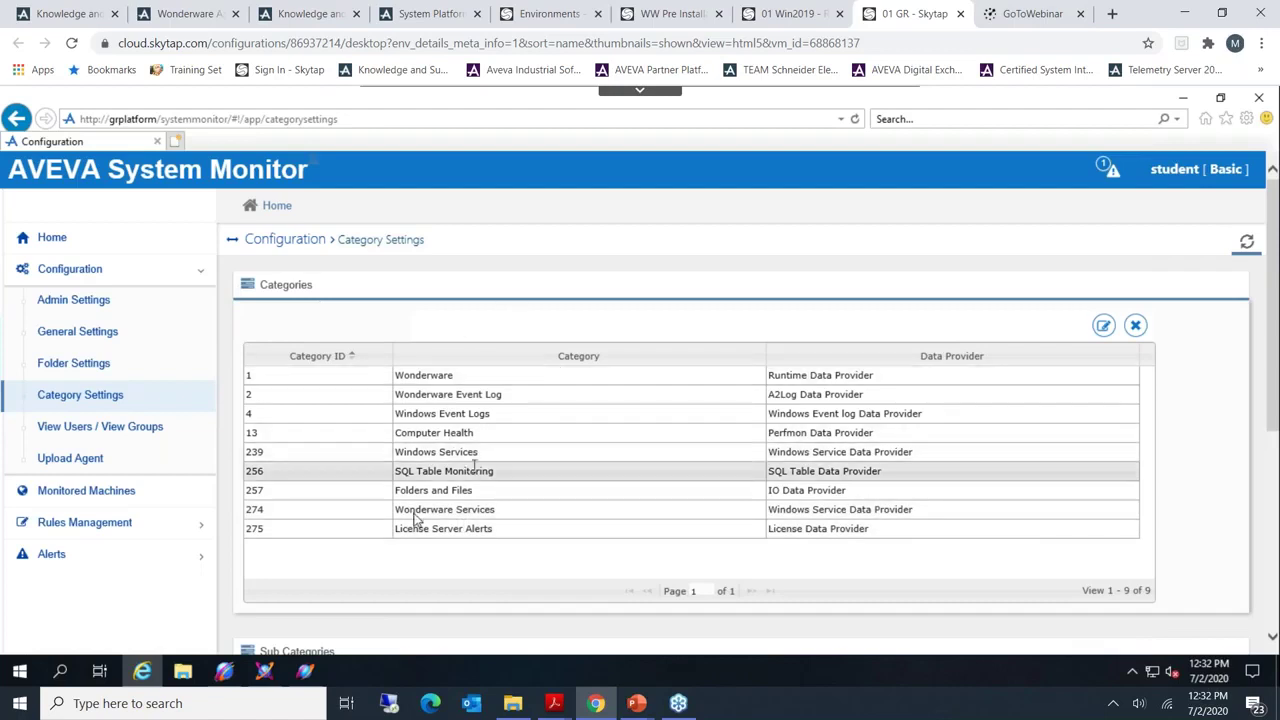
left_click(130, 428)
left_click(70, 459)
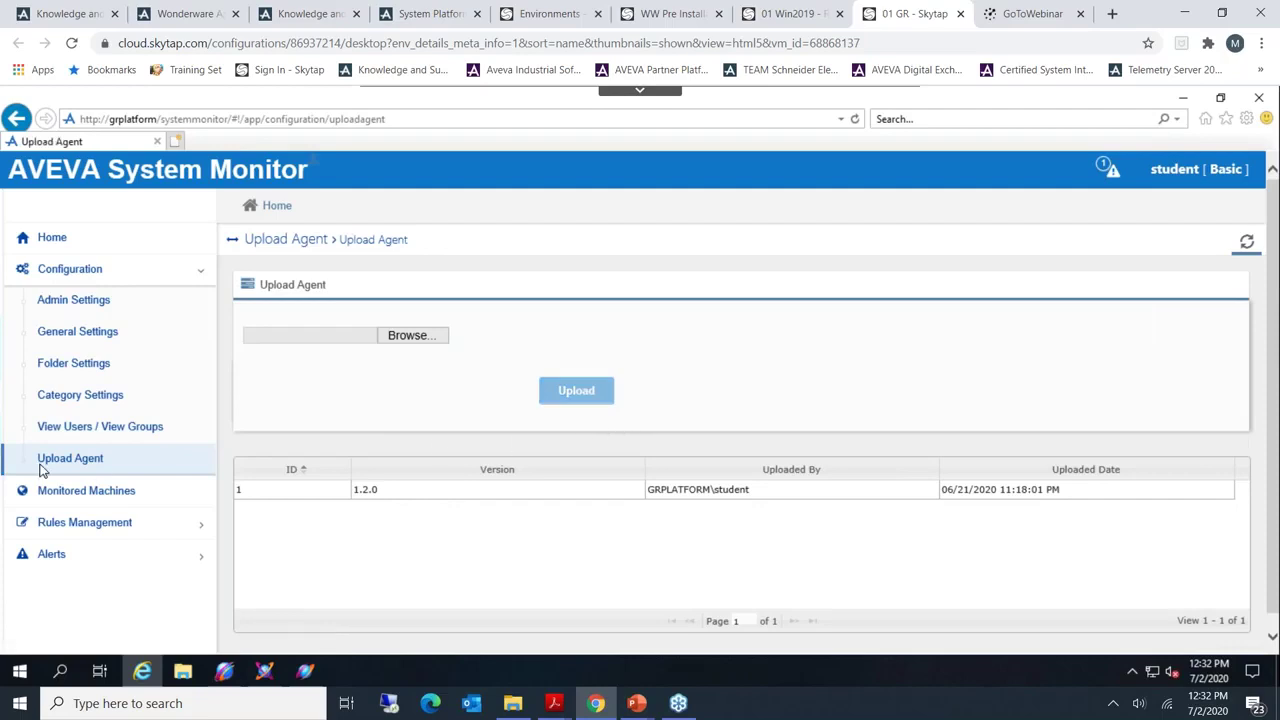
- Review the monitored machines list and read the notice about the Basic mode license
left_click(99, 492)
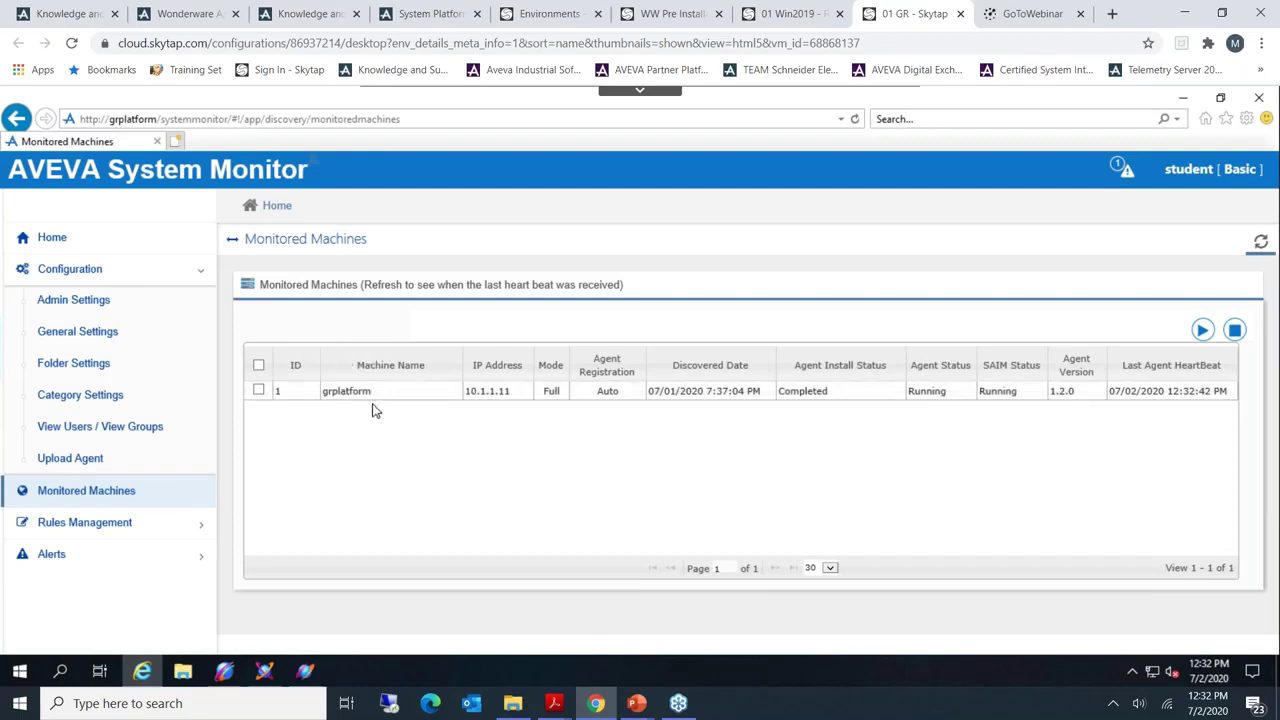
left_click(1120, 172)
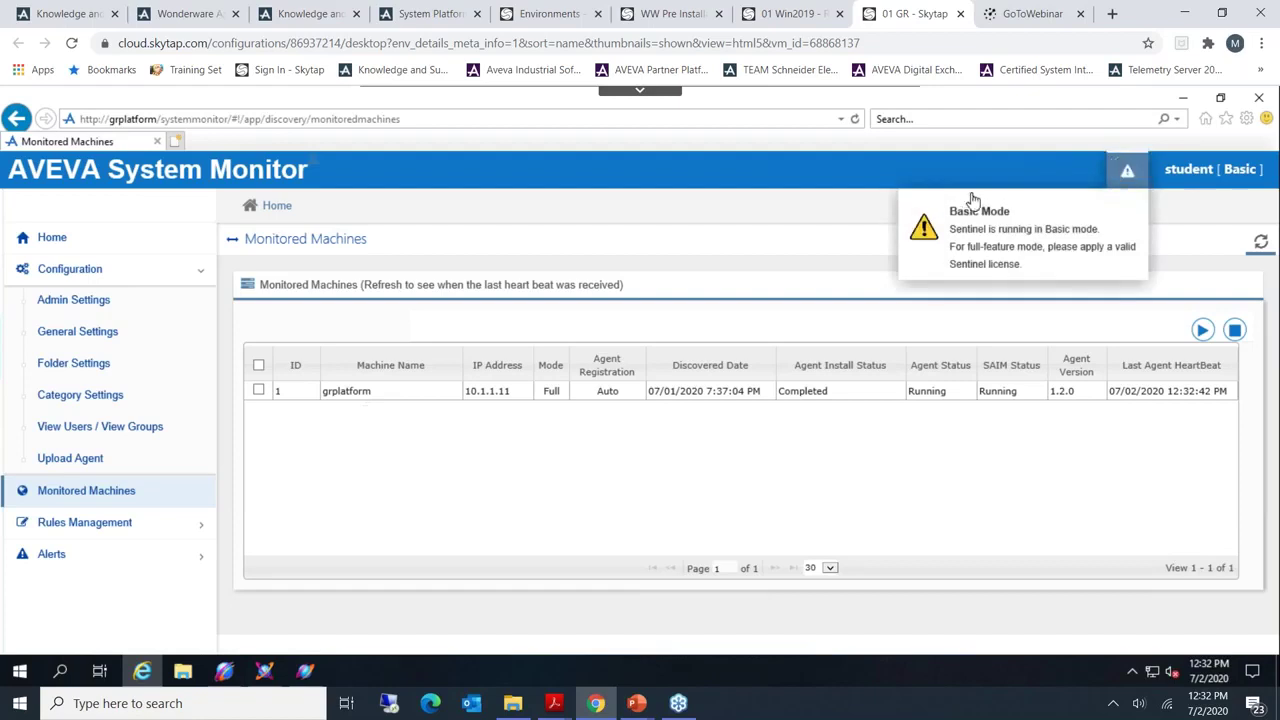
left_click(343, 428)
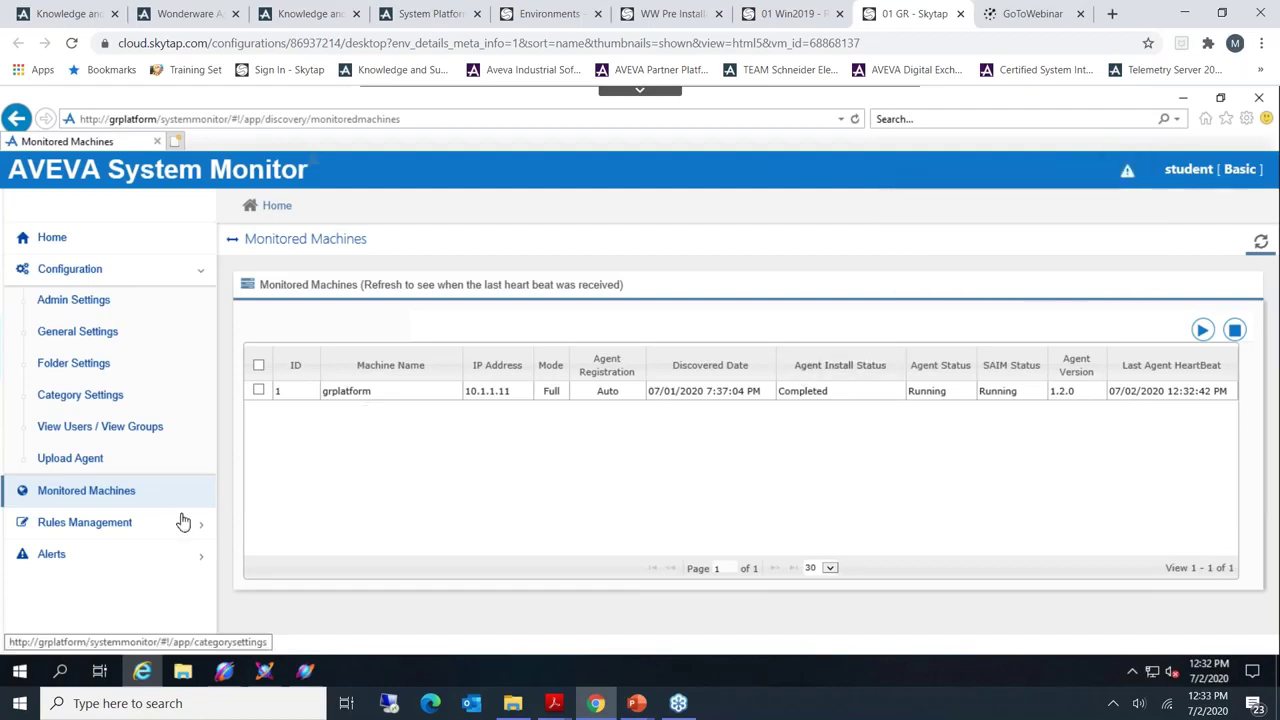
- Review the alert rules in the Rule Overview and view the Create a Rule form
left_click(132, 528)
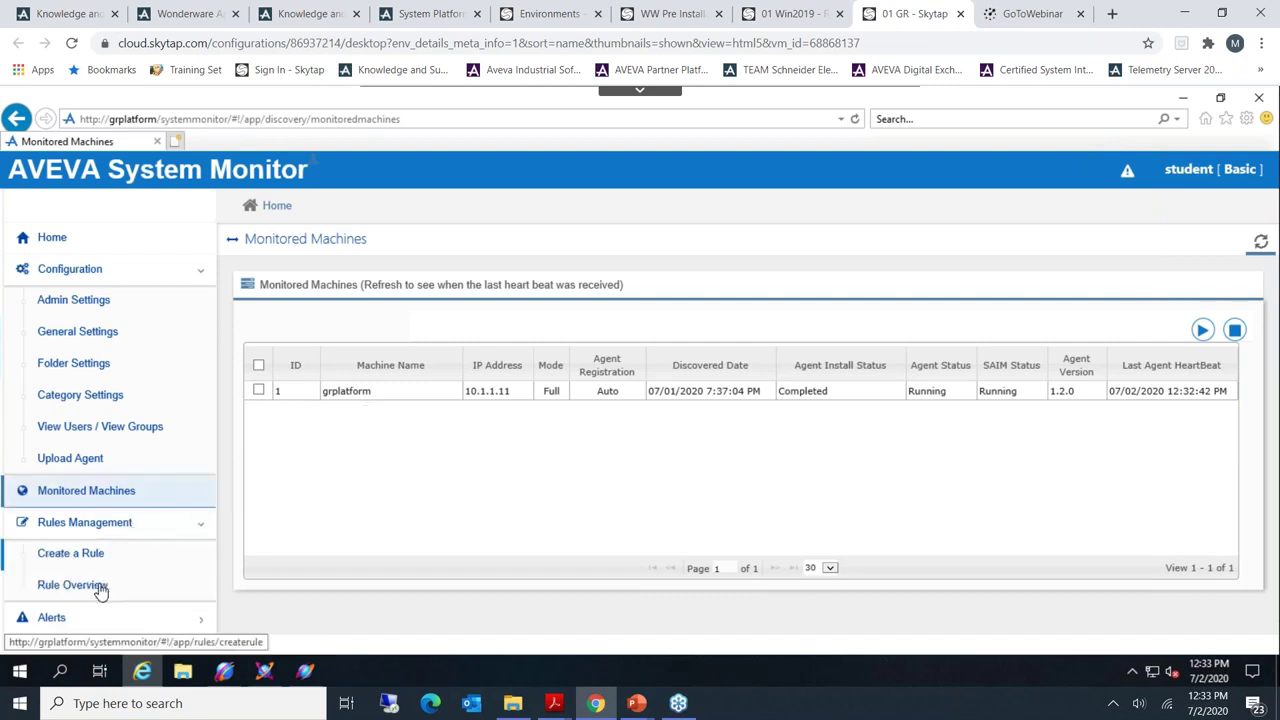
left_click(195, 596)
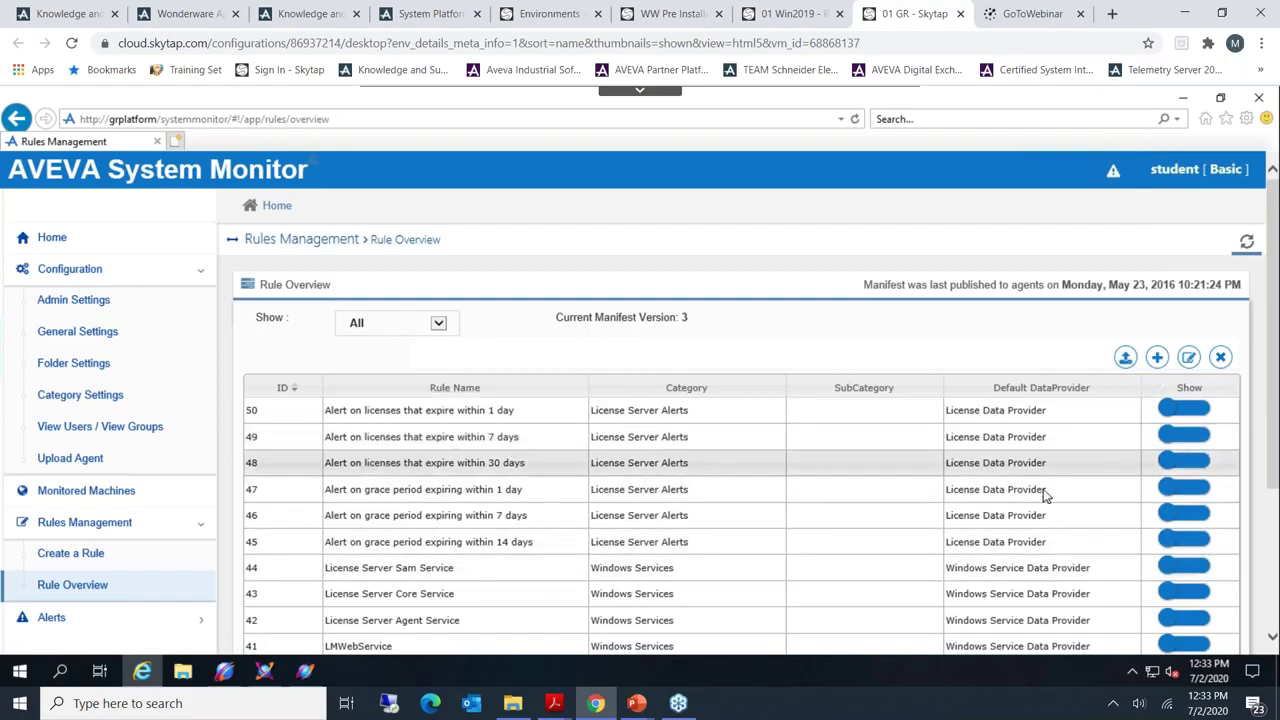
scroll(1045, 495, "down", 2)
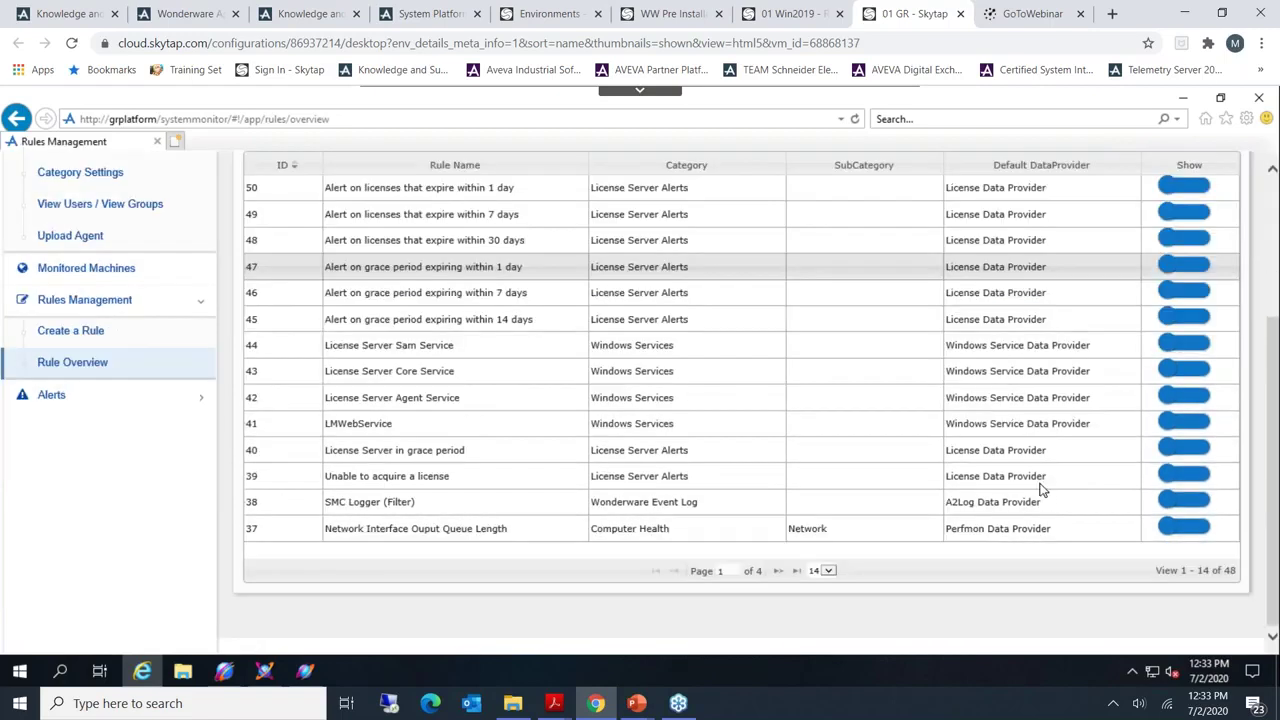
left_click(139, 340)
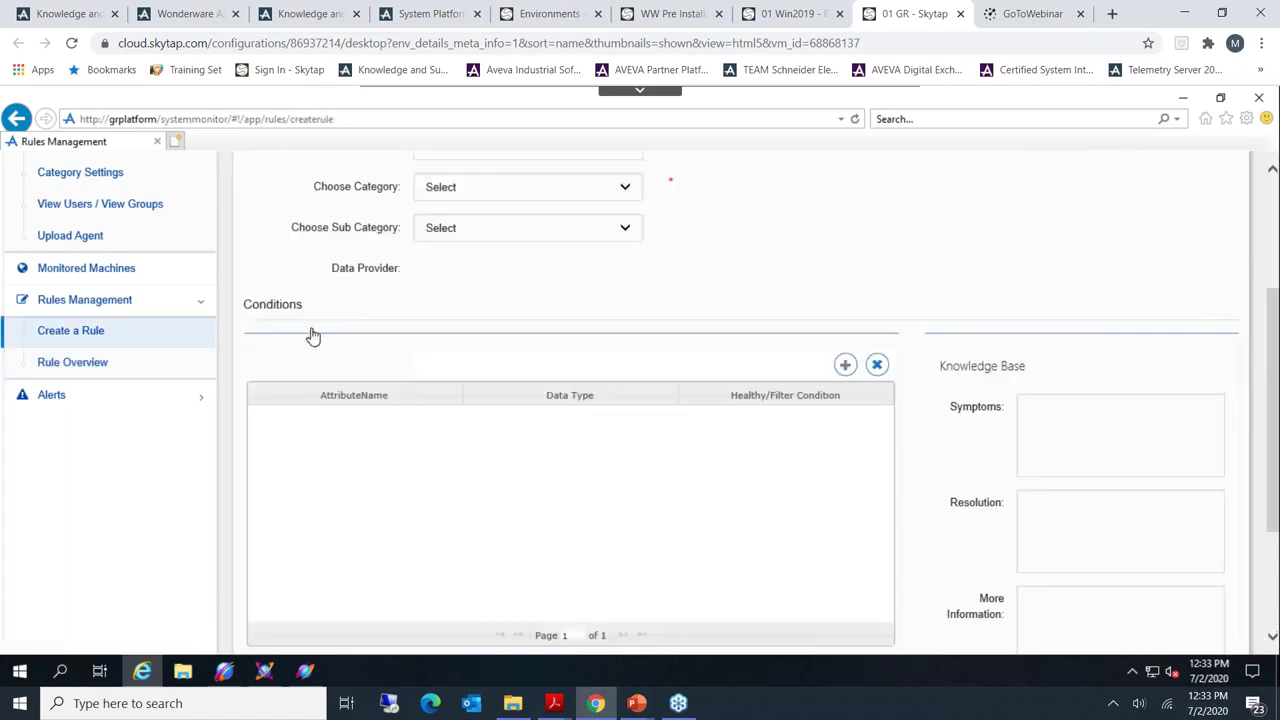
- Open the Galaxy Diagram of the alerts and inspect the status of the SA_Webinar_1 galaxy's historian, platform, engines and DI objects
left_click(57, 400)
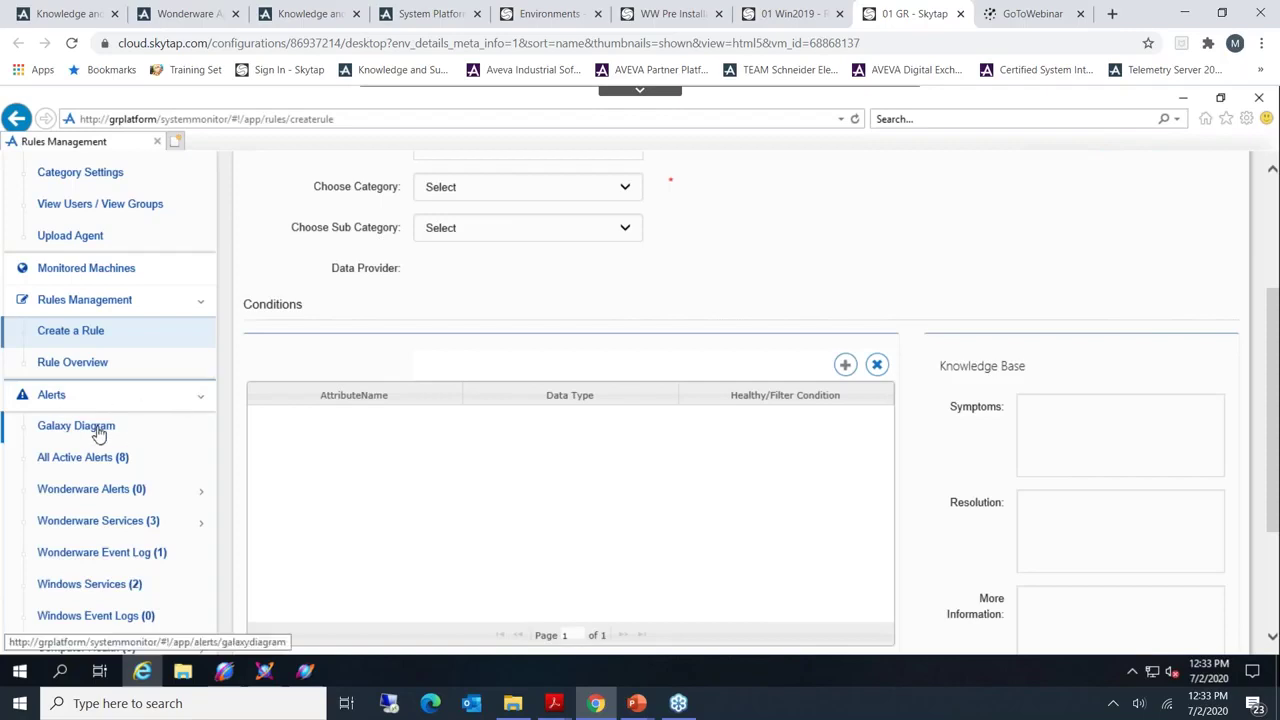
left_click(133, 433)
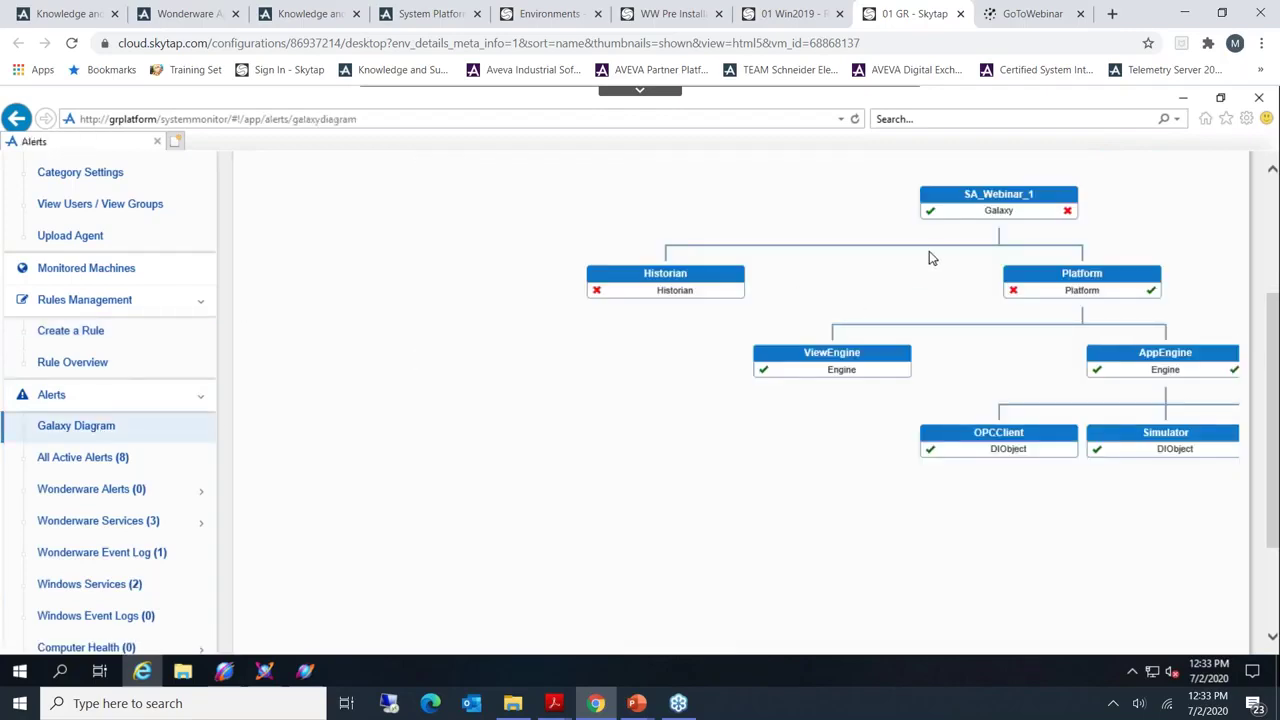
scroll(697, 351, "up", 3)
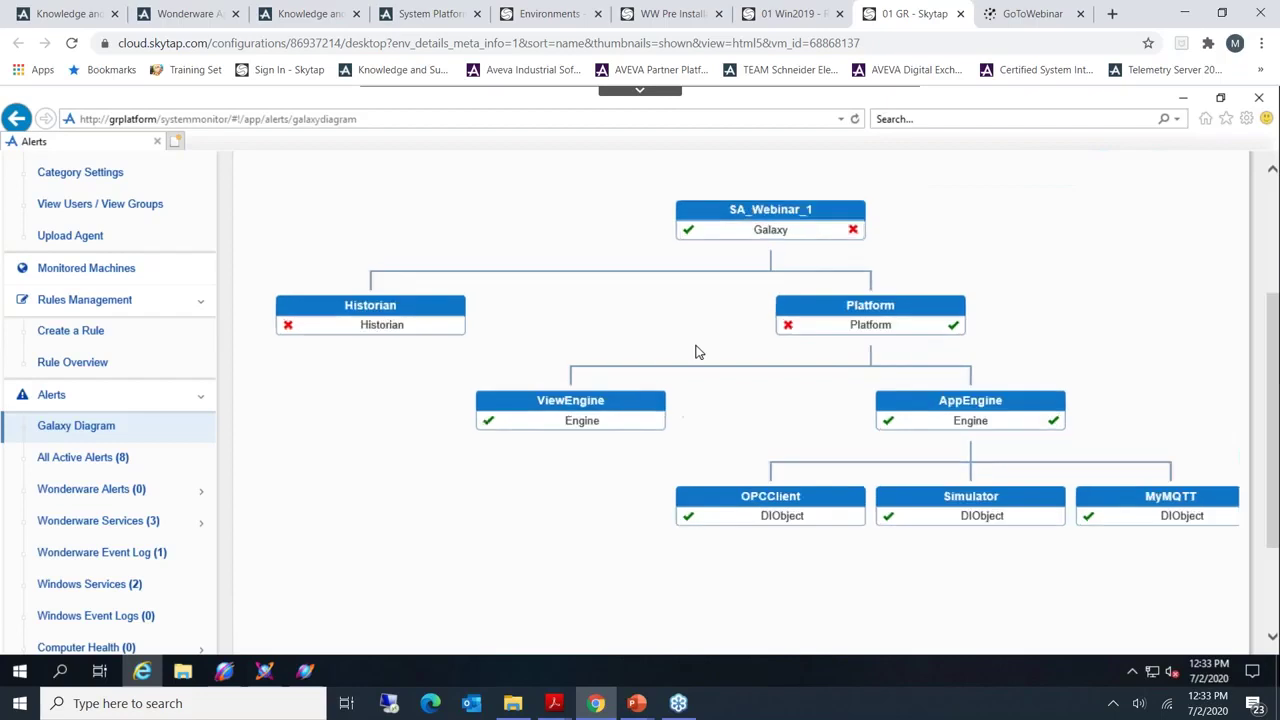
scroll(697, 351, "down", 5)
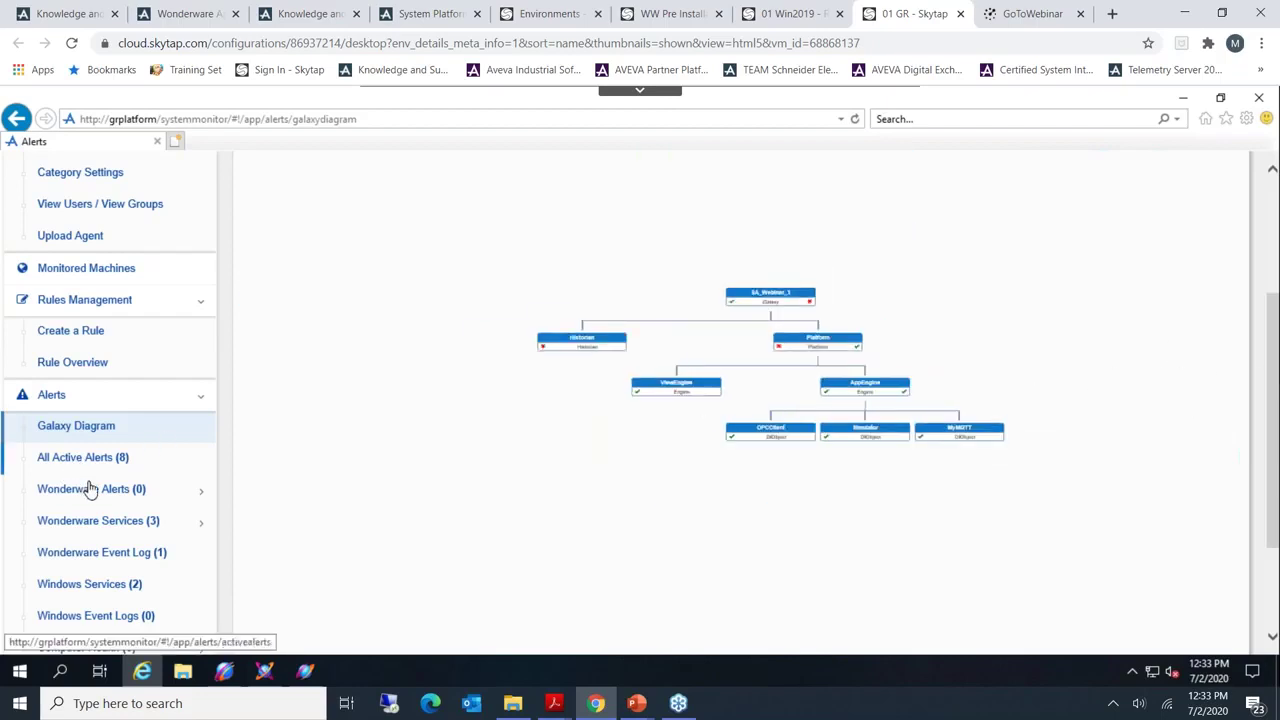
- Examine the Wonderware Event Log alerts, the Computer Health subcategories and the Historian alerts under Wonderware Services
left_click(92, 558)
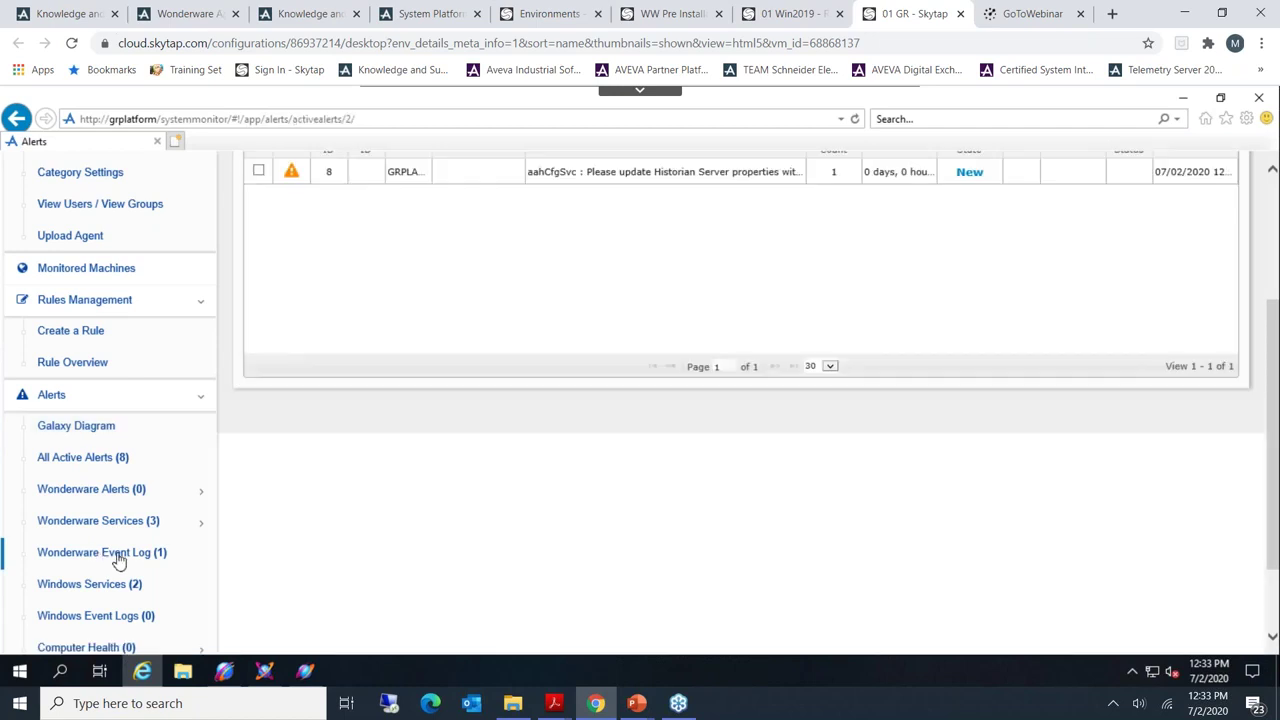
scroll(120, 562, "down", 1)
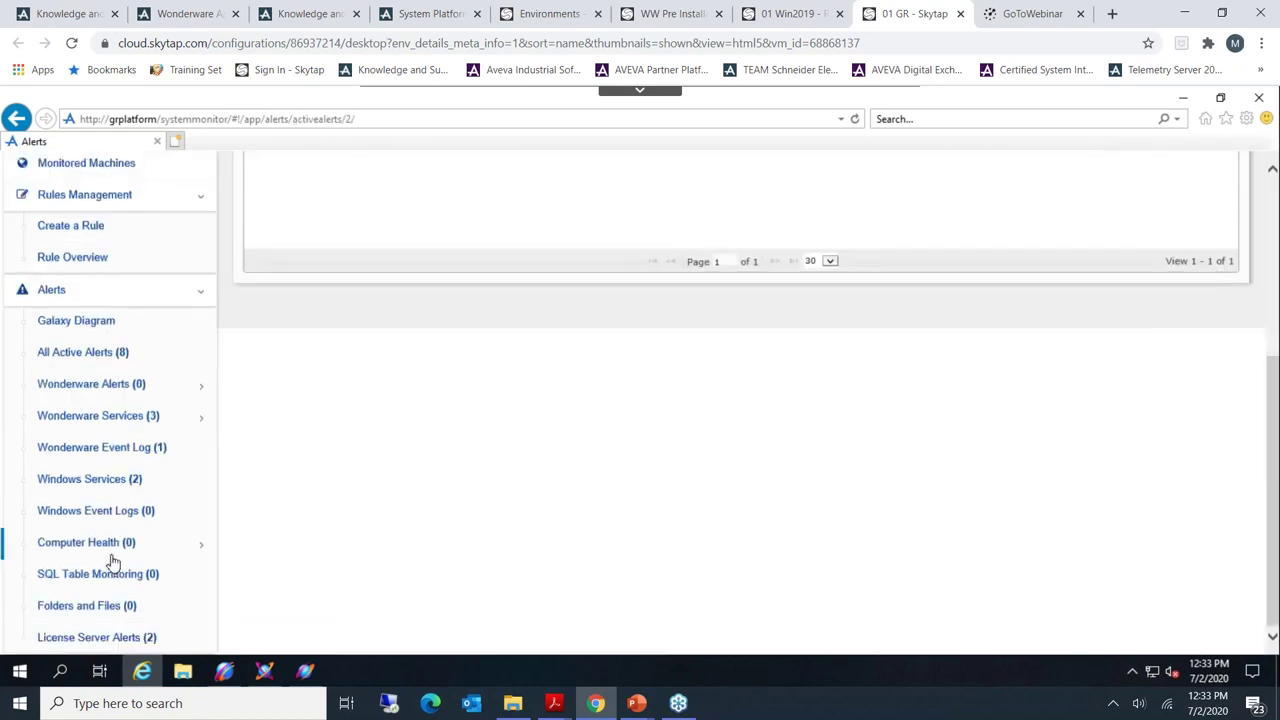
left_click(110, 556)
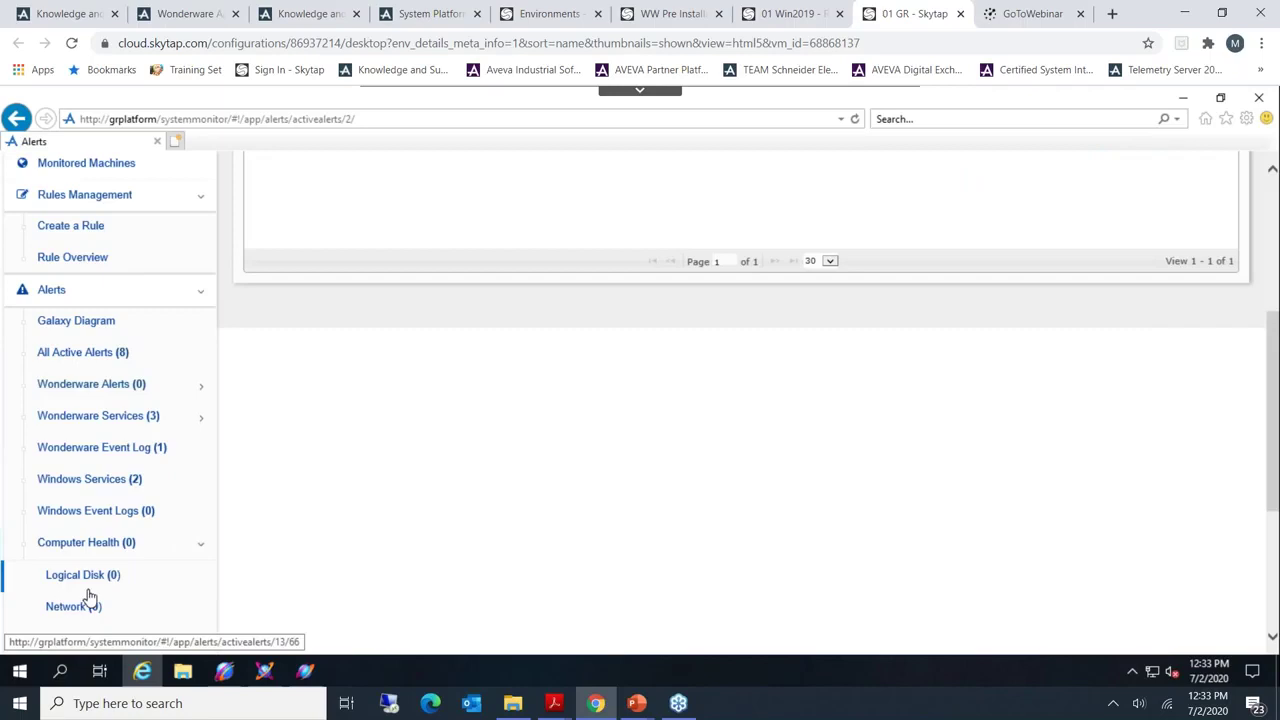
left_click(117, 422)
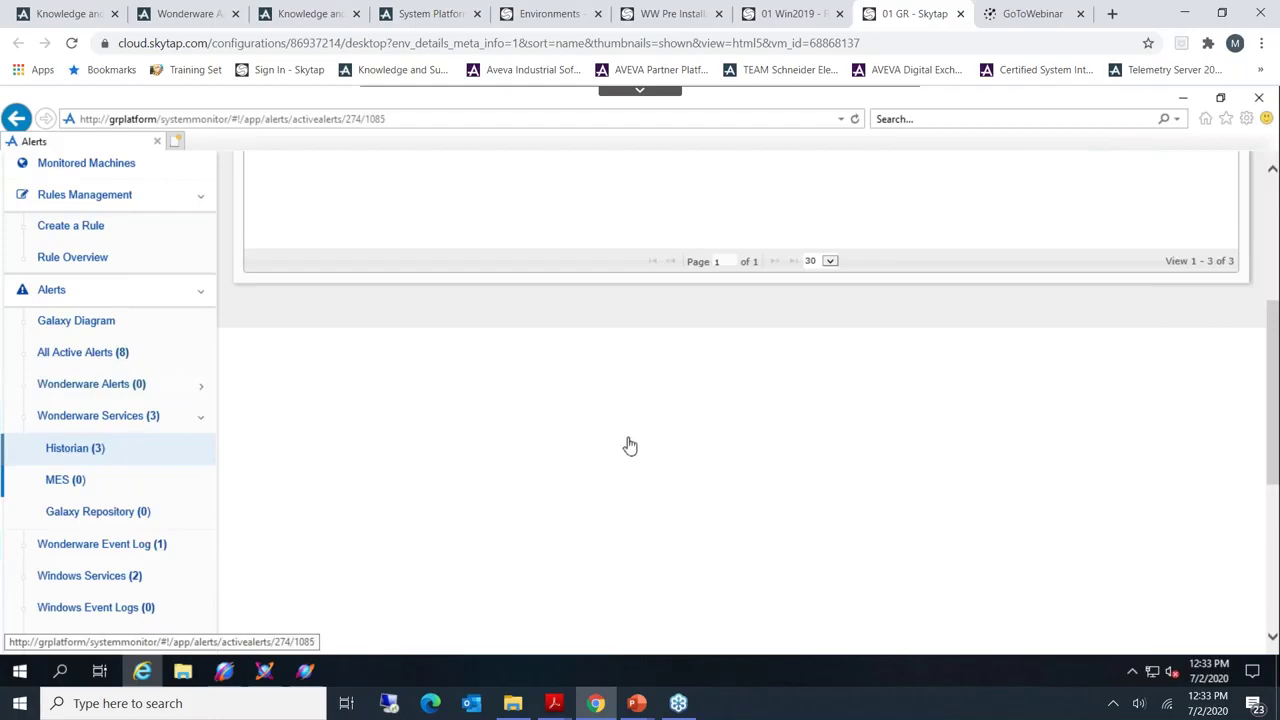
scroll(1244, 442, "up", 3)
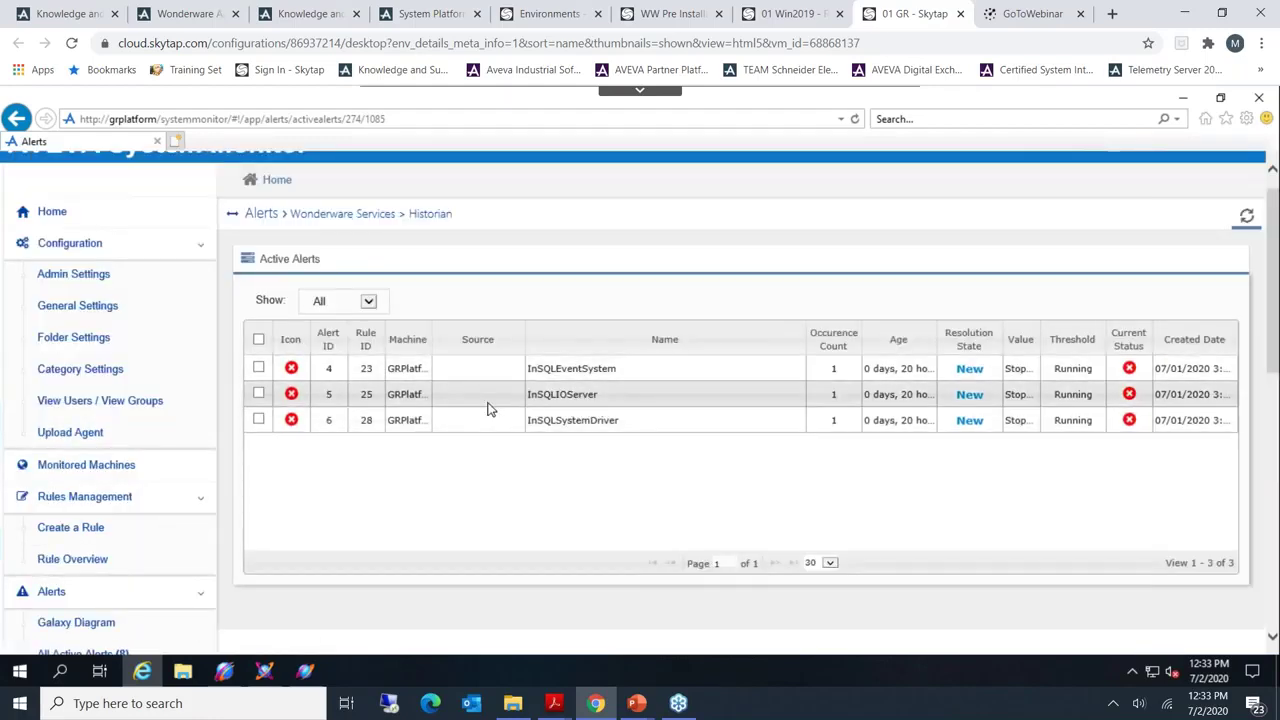
scroll(50, 528, "down", 4)
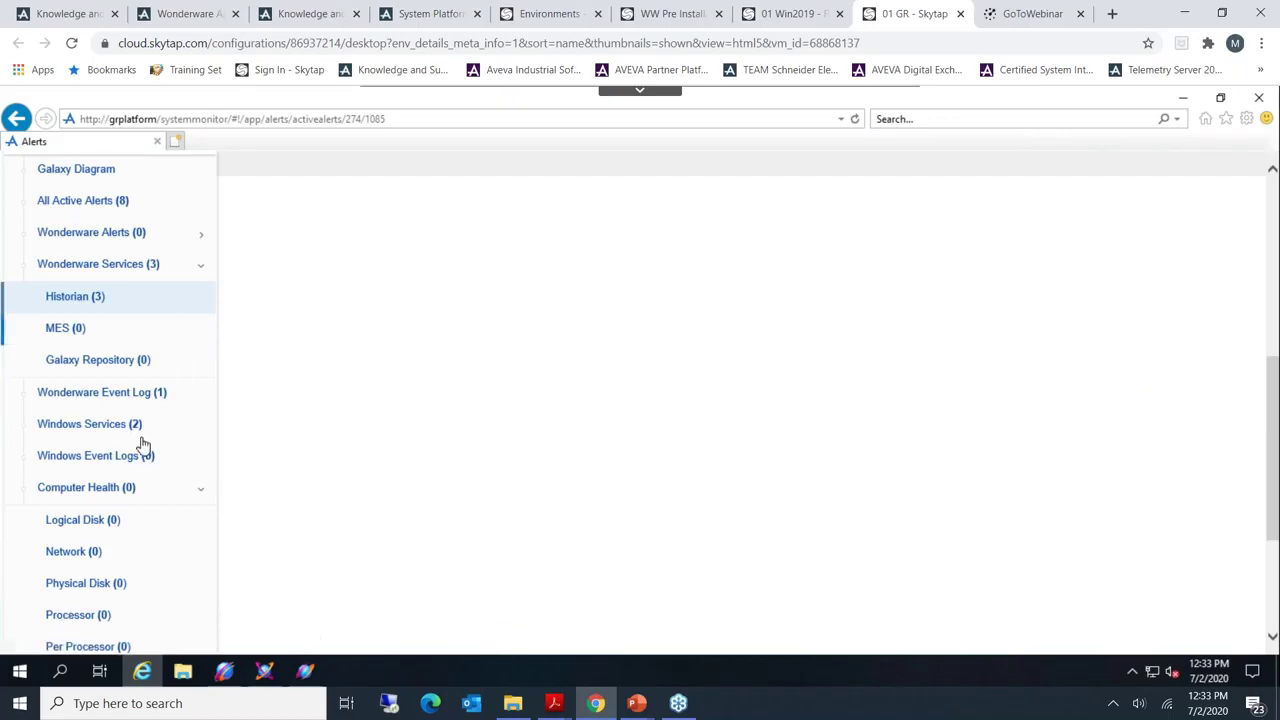
- Open the System Monitor User Guide from the AVEVA Documentation collection on the server
left_click(18, 672)
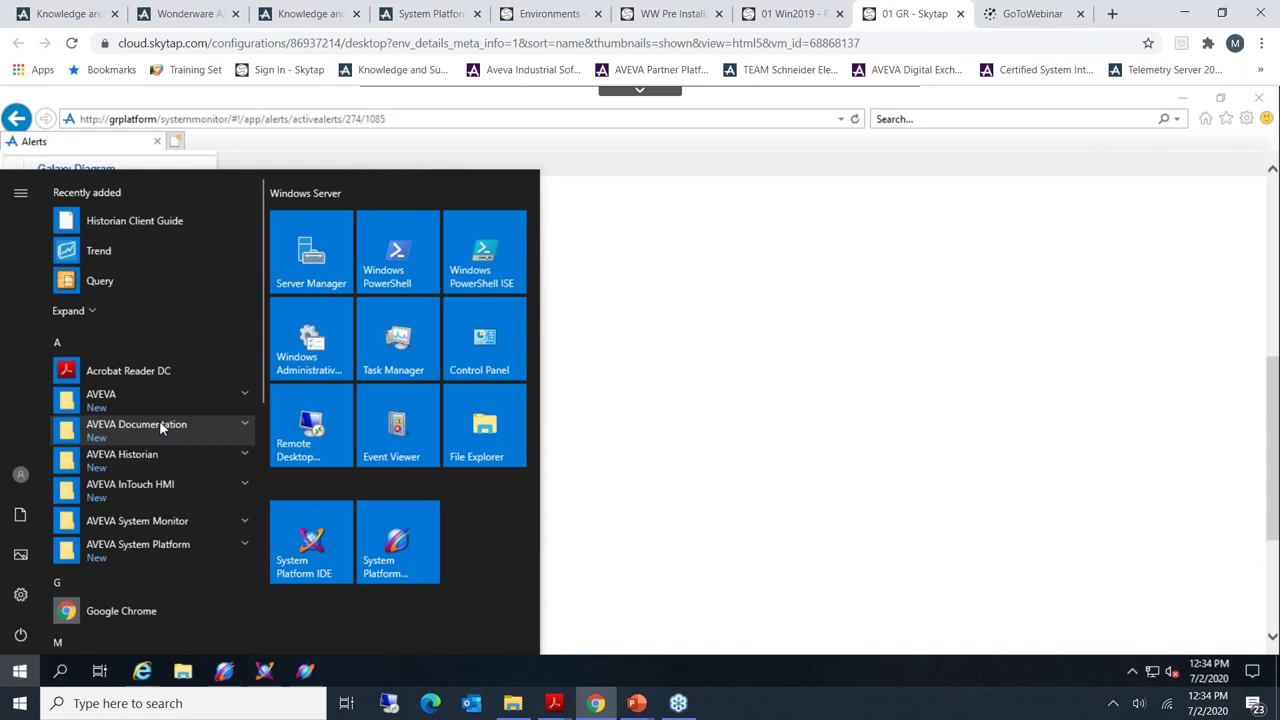
left_click(159, 424)
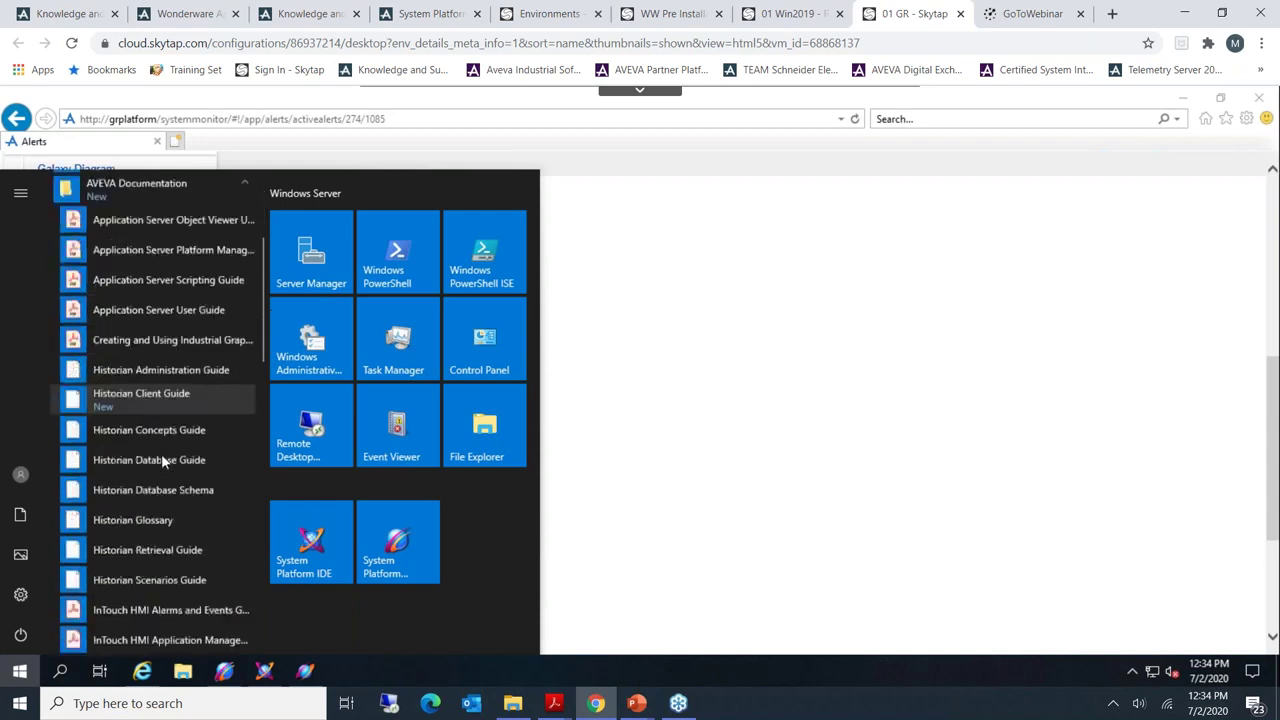
scroll(161, 454, "down", 5)
scroll(162, 468, "down", 3)
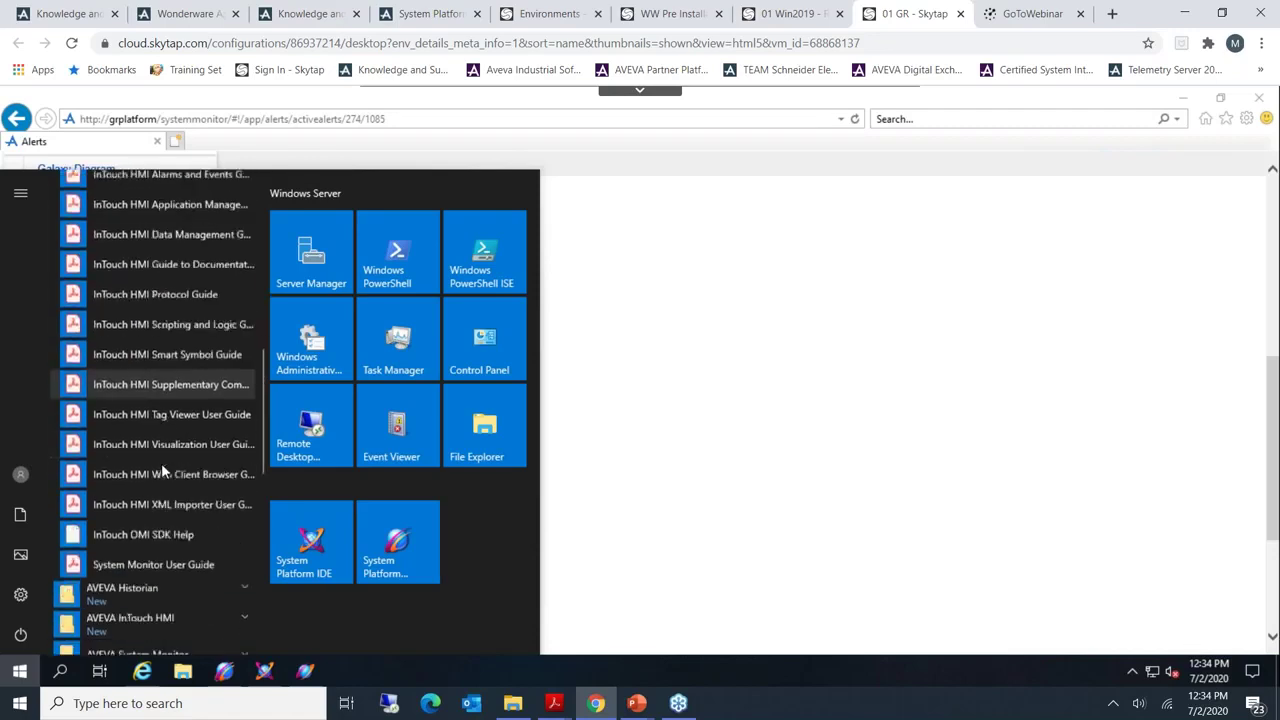
left_click(178, 369)
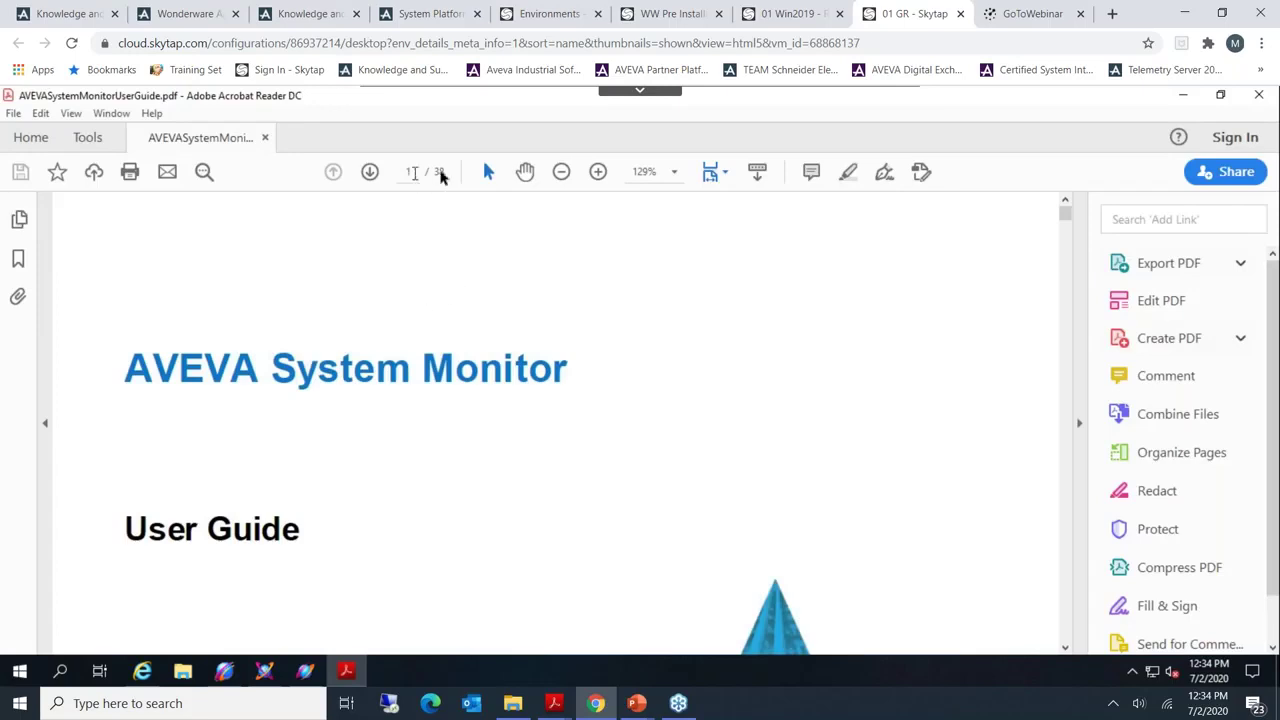
- Look through the guide for the hardware requirements and read the System Monitor Installation section on page 8
scroll(479, 338, "down", 20)
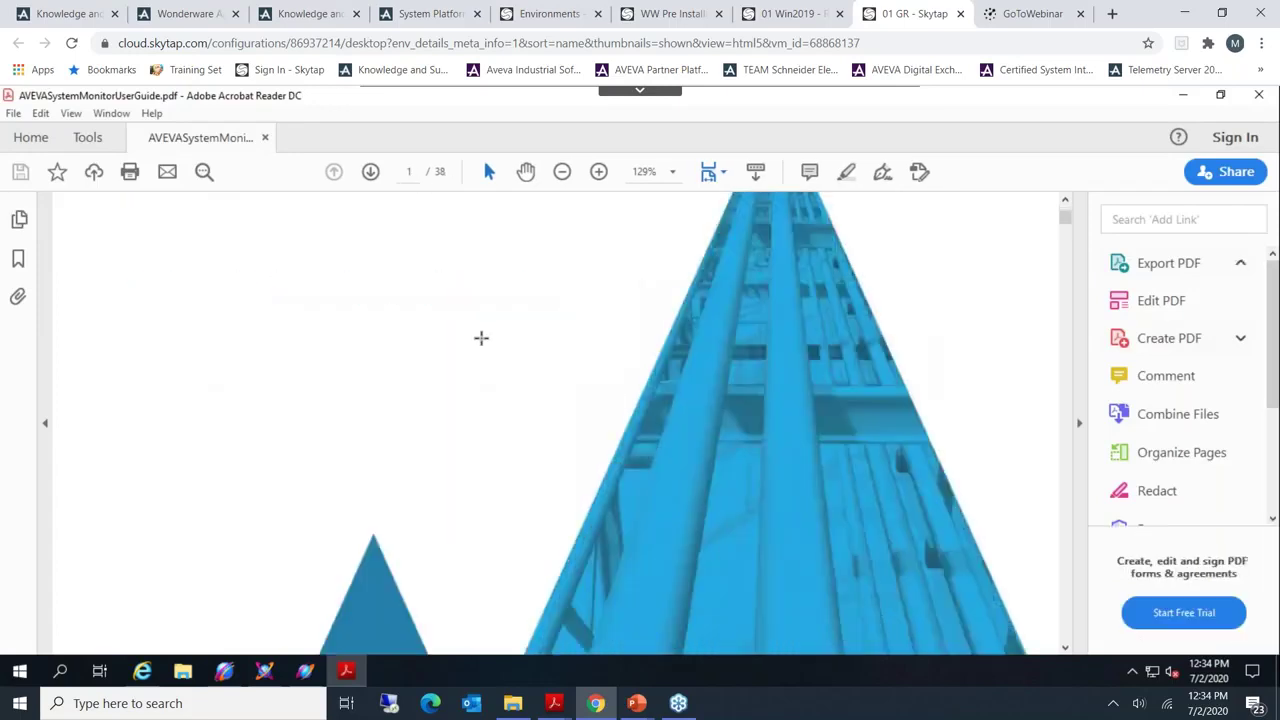
scroll(555, 420, "down", 20)
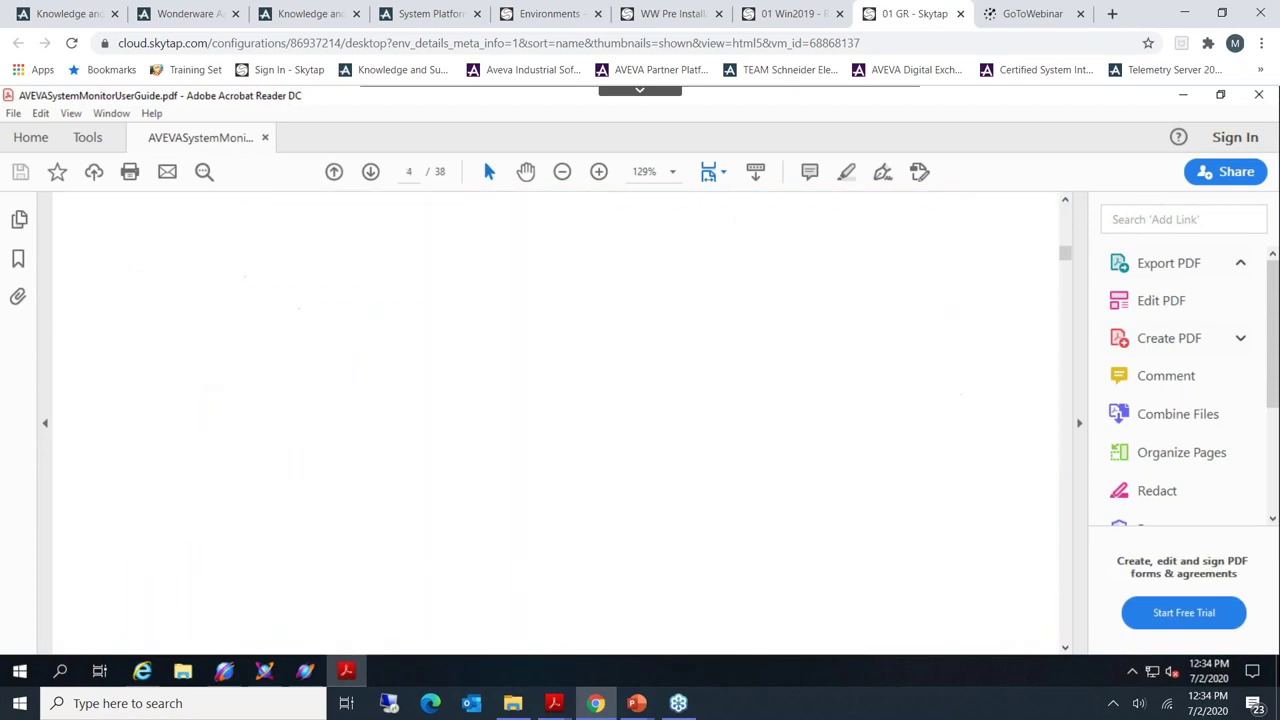
scroll(555, 420, "down", 20)
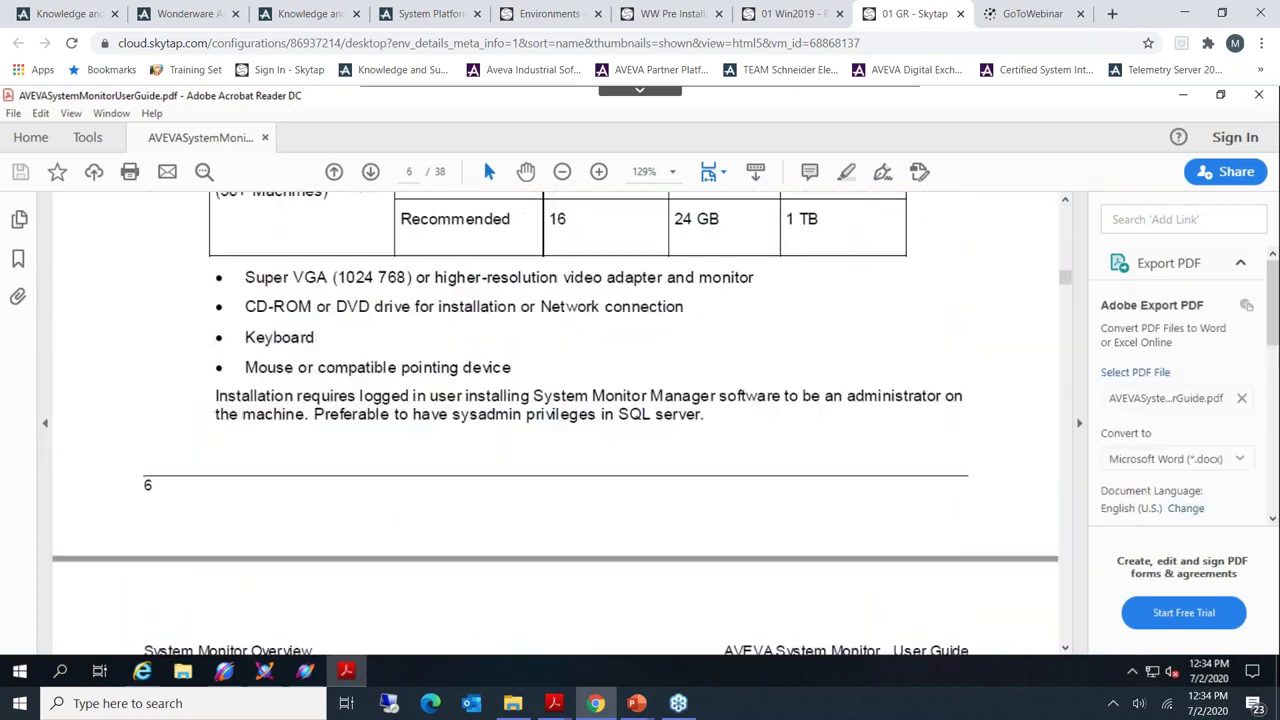
scroll(555, 420, "down", 10)
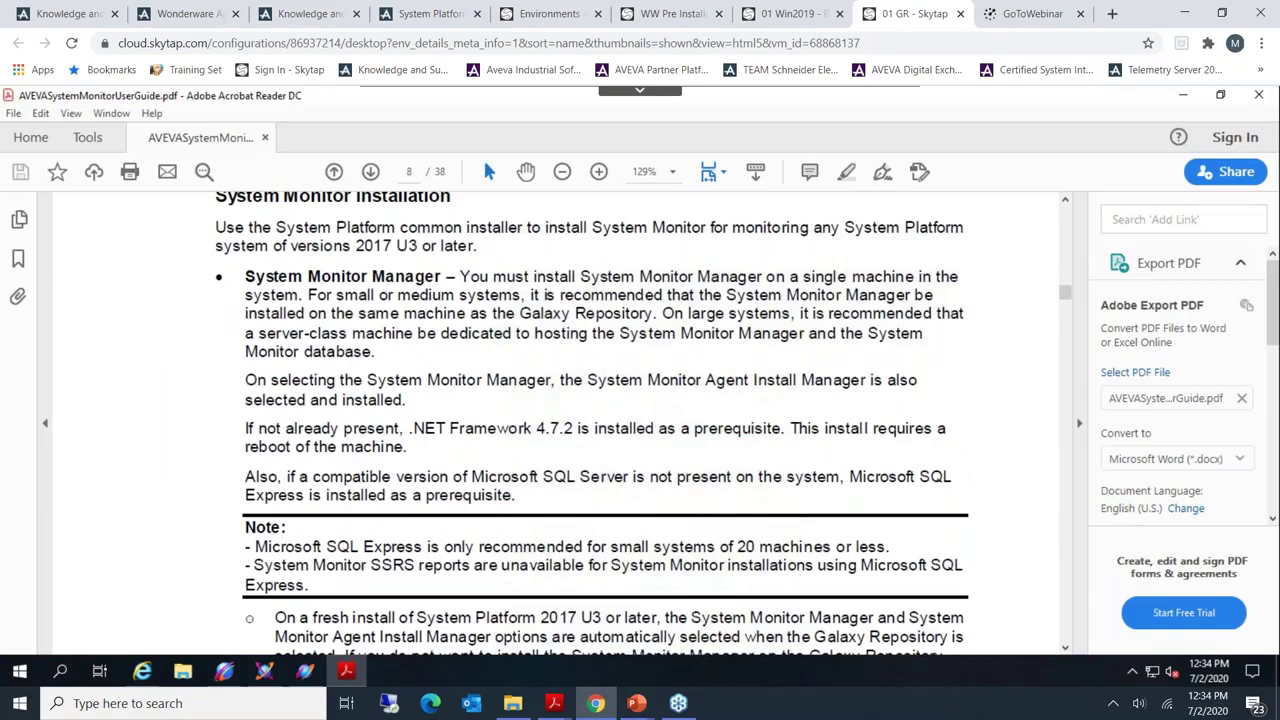
scroll(555, 420, "down", 5)
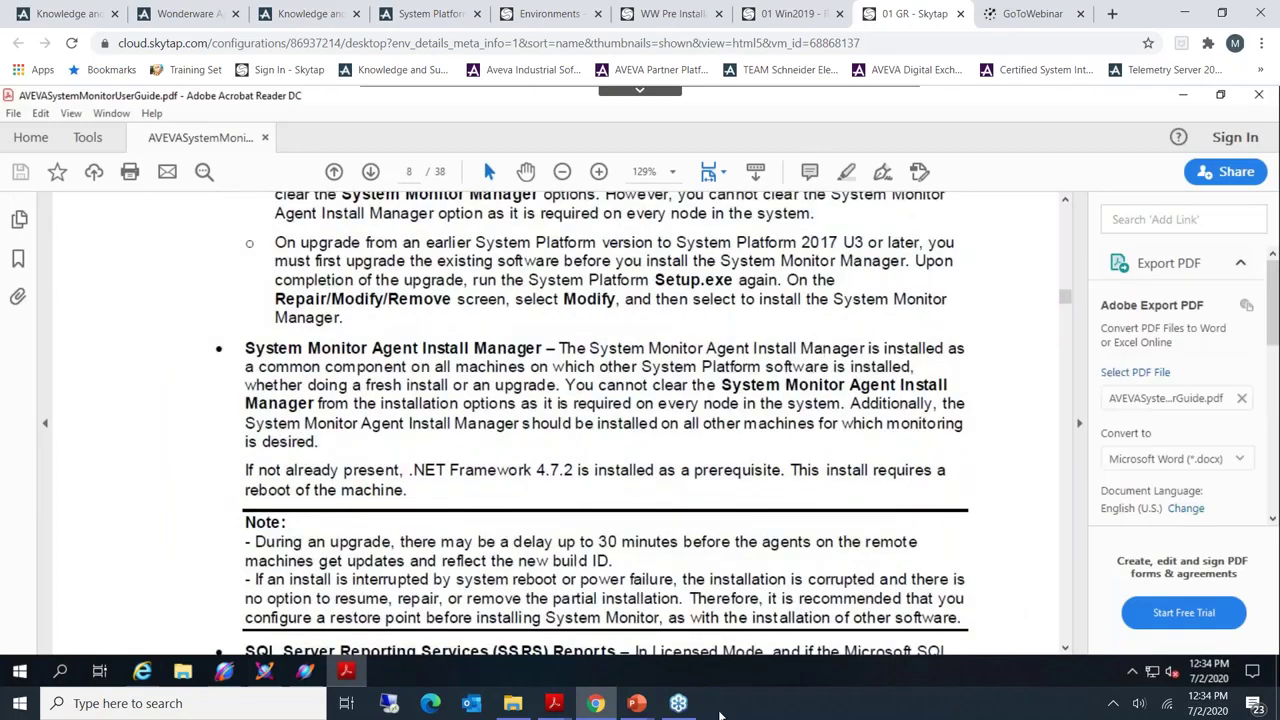
- Switch to the PowerPoint slideshow and advance from the Demo slide to the closing Q&A slide
left_click(651, 713)
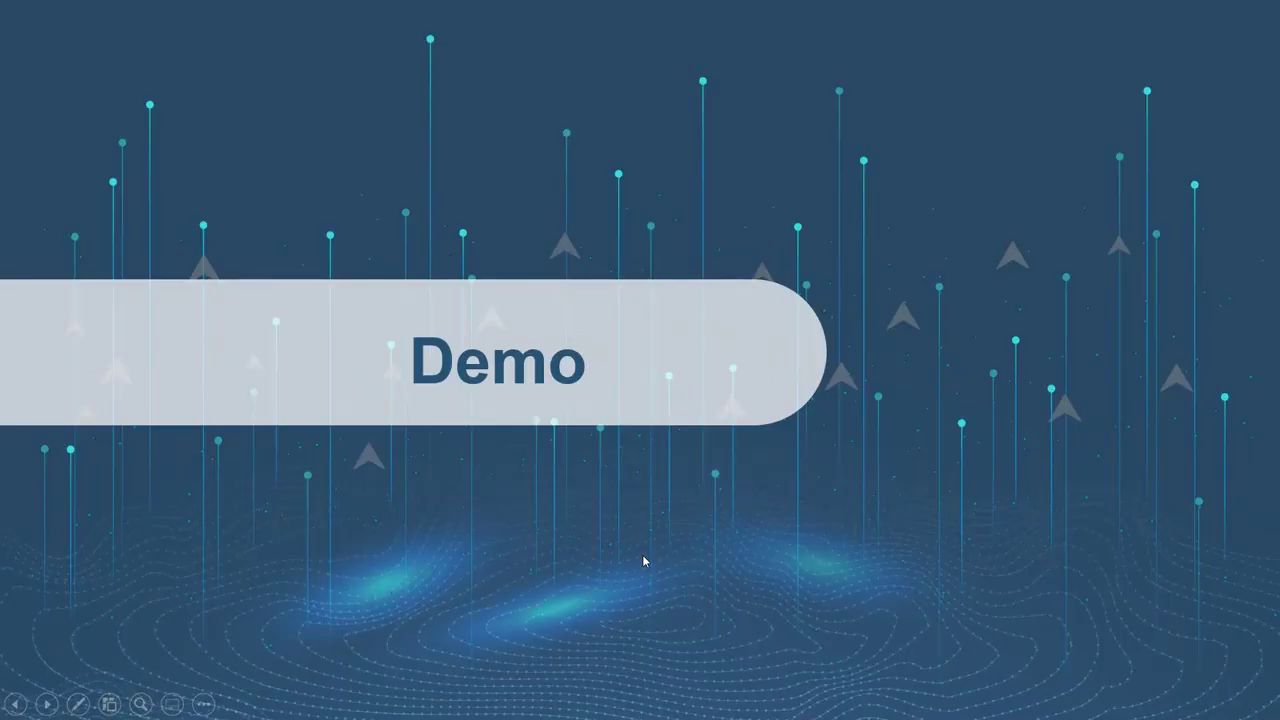
key("Right")
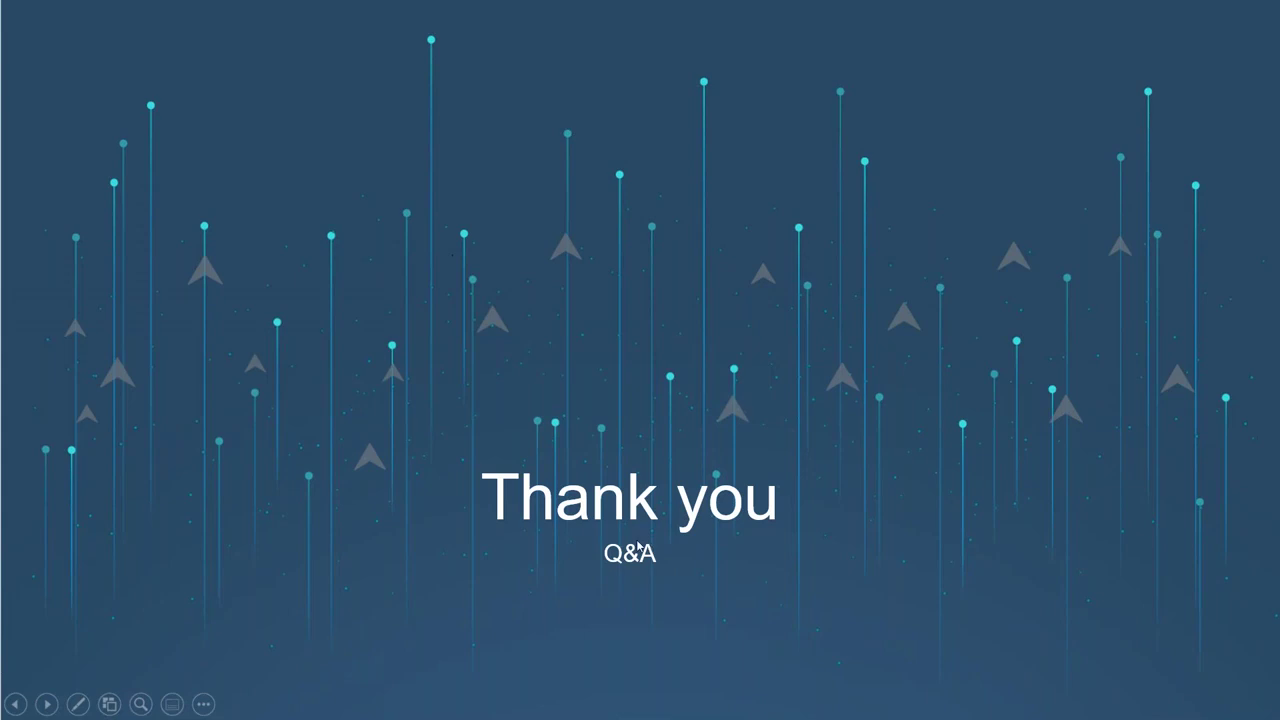
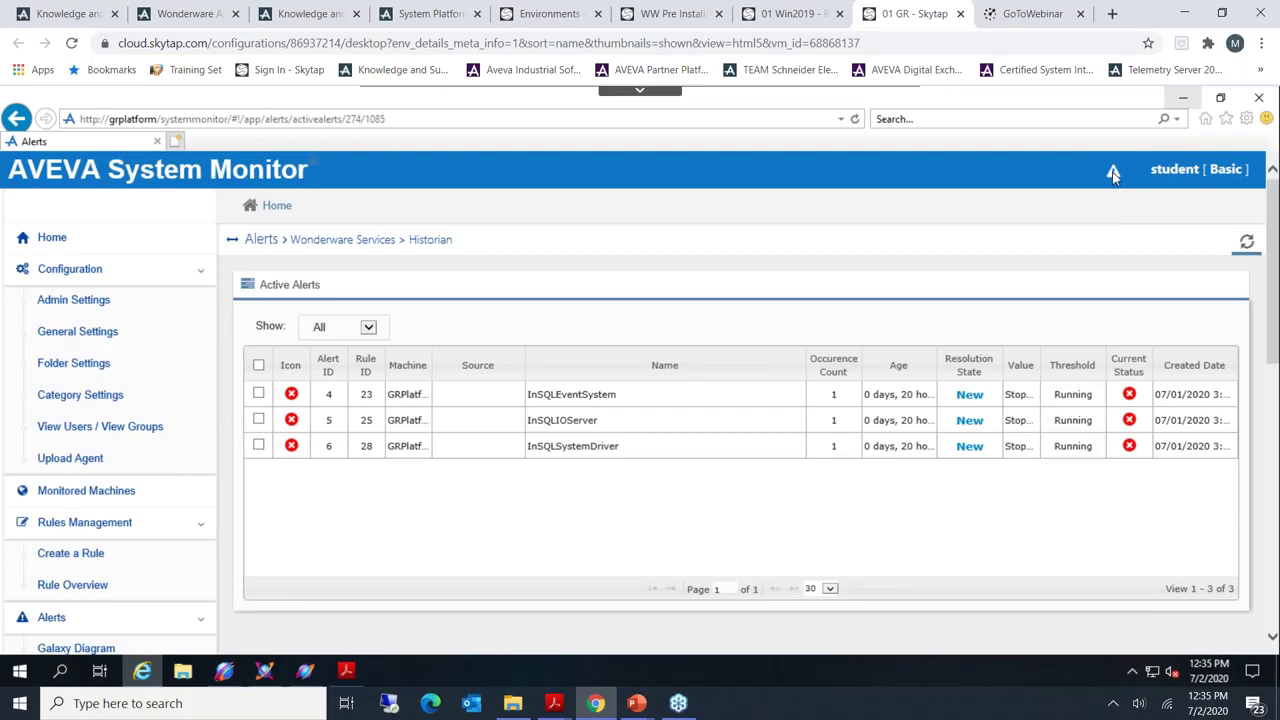
- Return to the remote server and examine AppEngine's ScanPeriod, ScanOverrunsCnt and ObjectCnt scheduler attributes in the Object Viewer watch list
left_click(1113, 174)
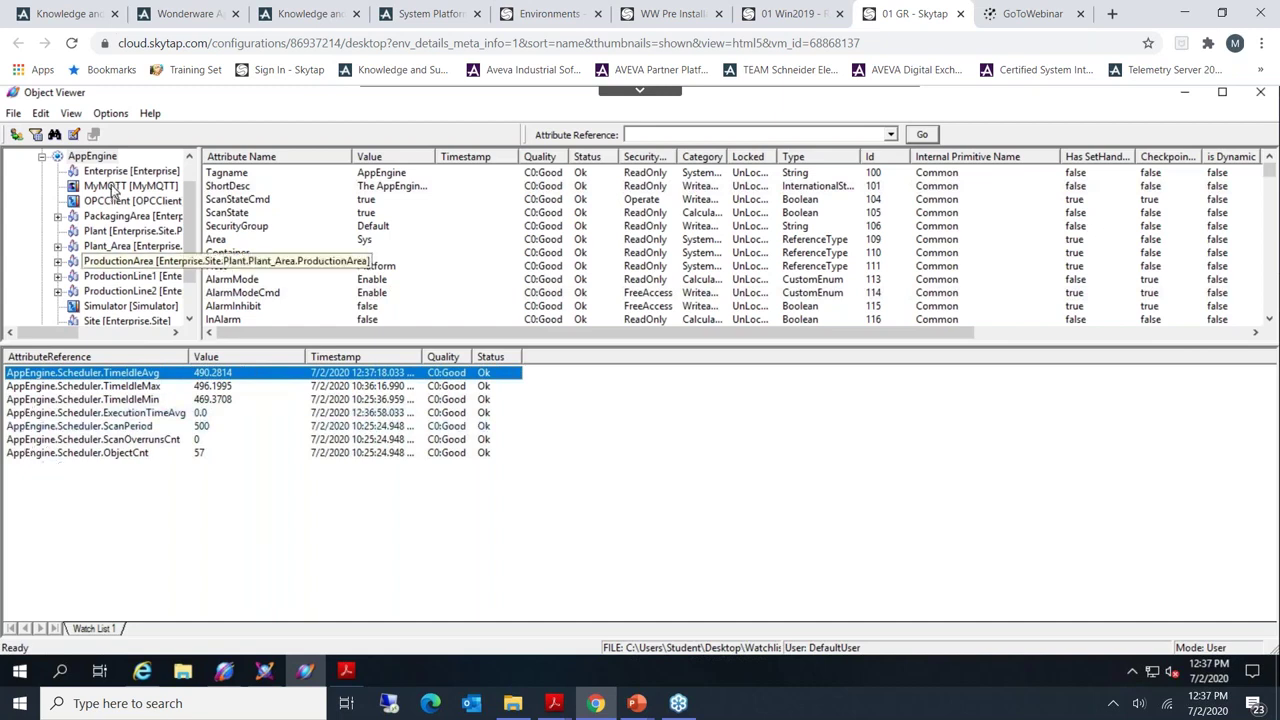
left_click(92, 156)
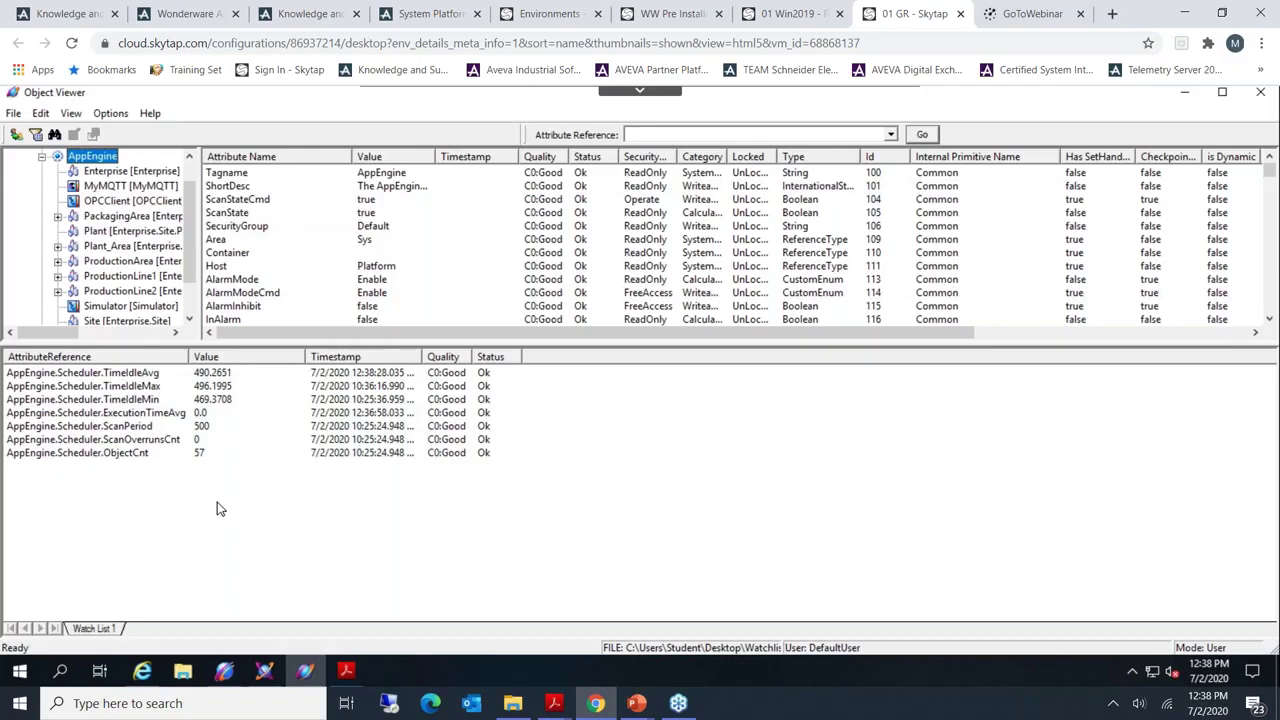
left_click(128, 456)
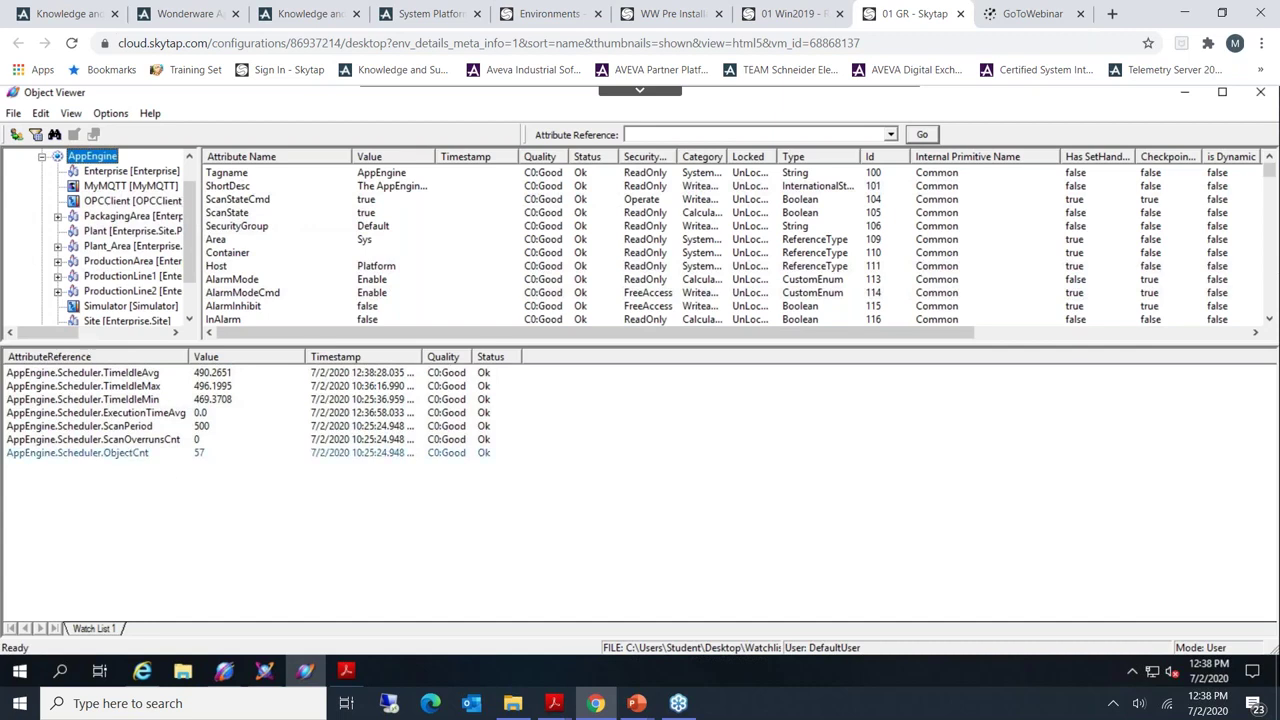
left_click(120, 439)
left_click(118, 427)
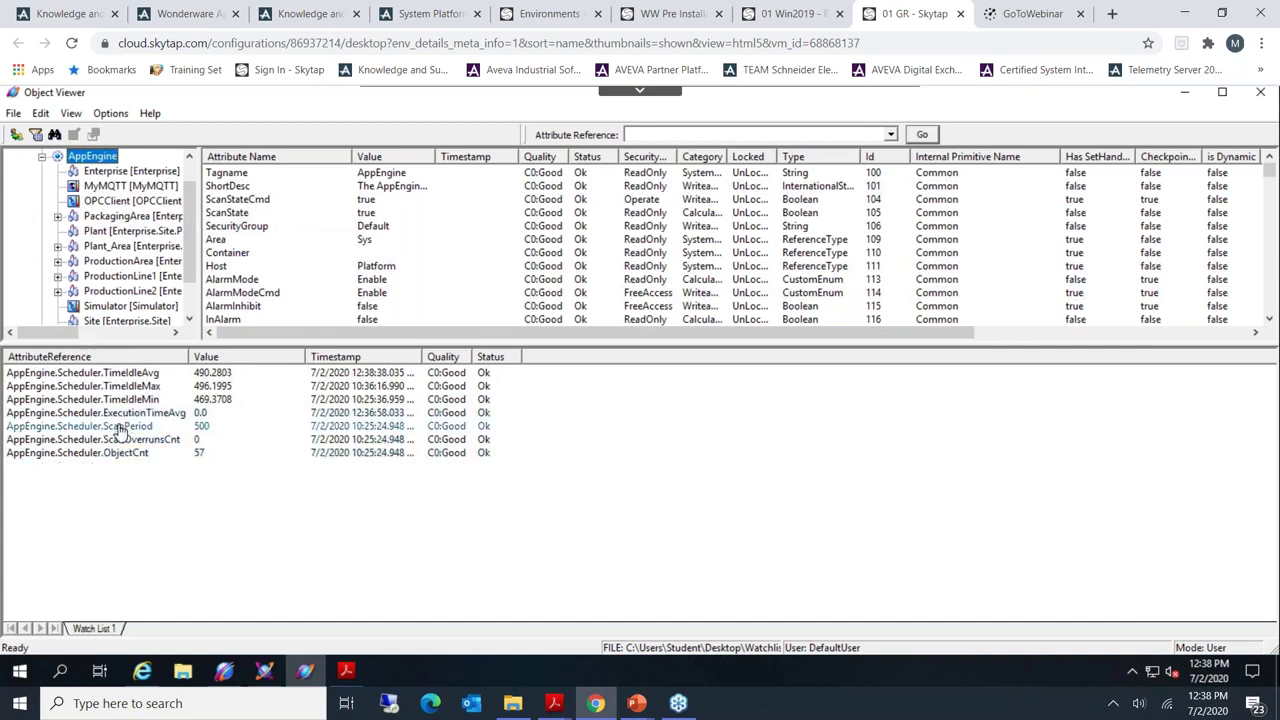
left_click(118, 427)
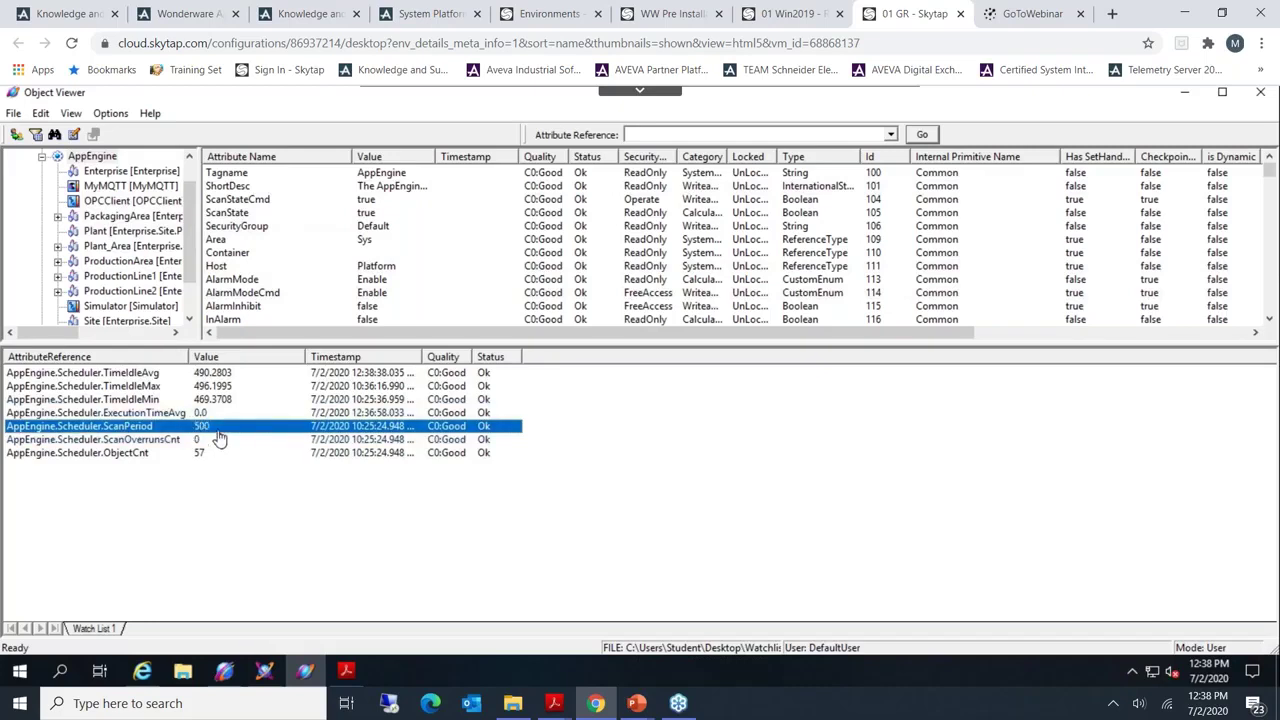
left_click(120, 440)
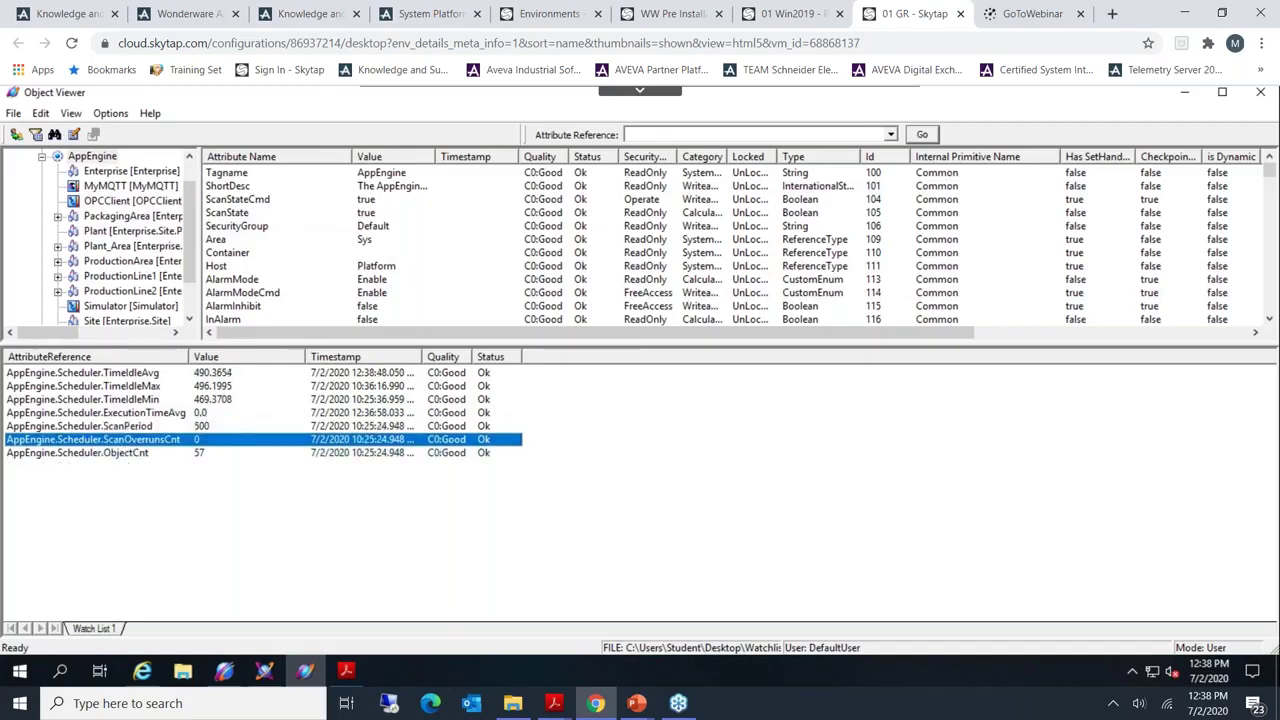
left_click(128, 429)
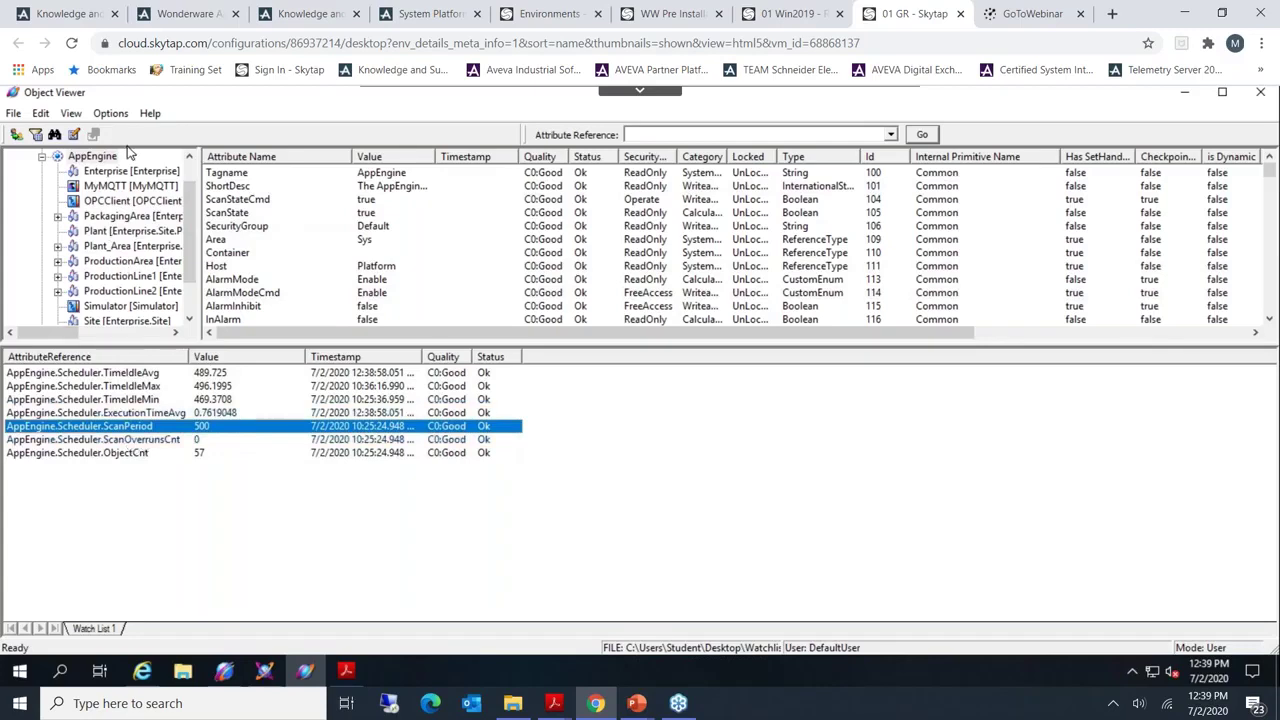
left_click(110, 453)
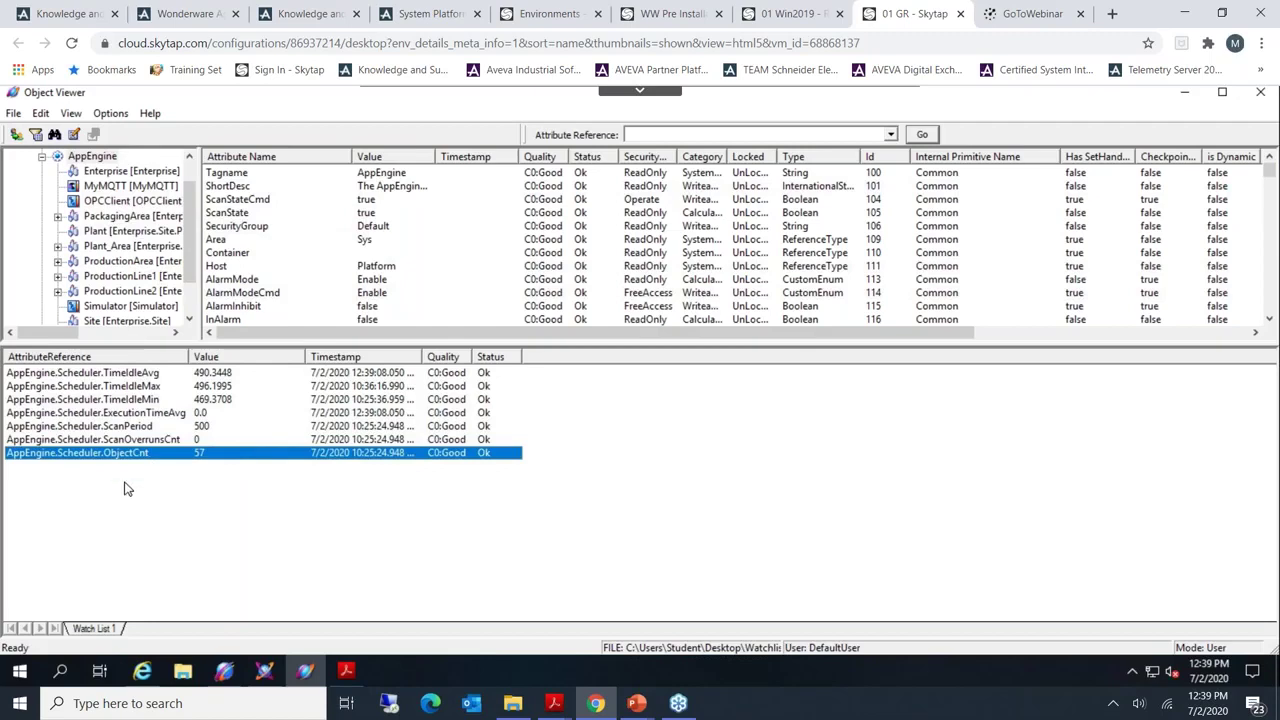
left_click(180, 440)
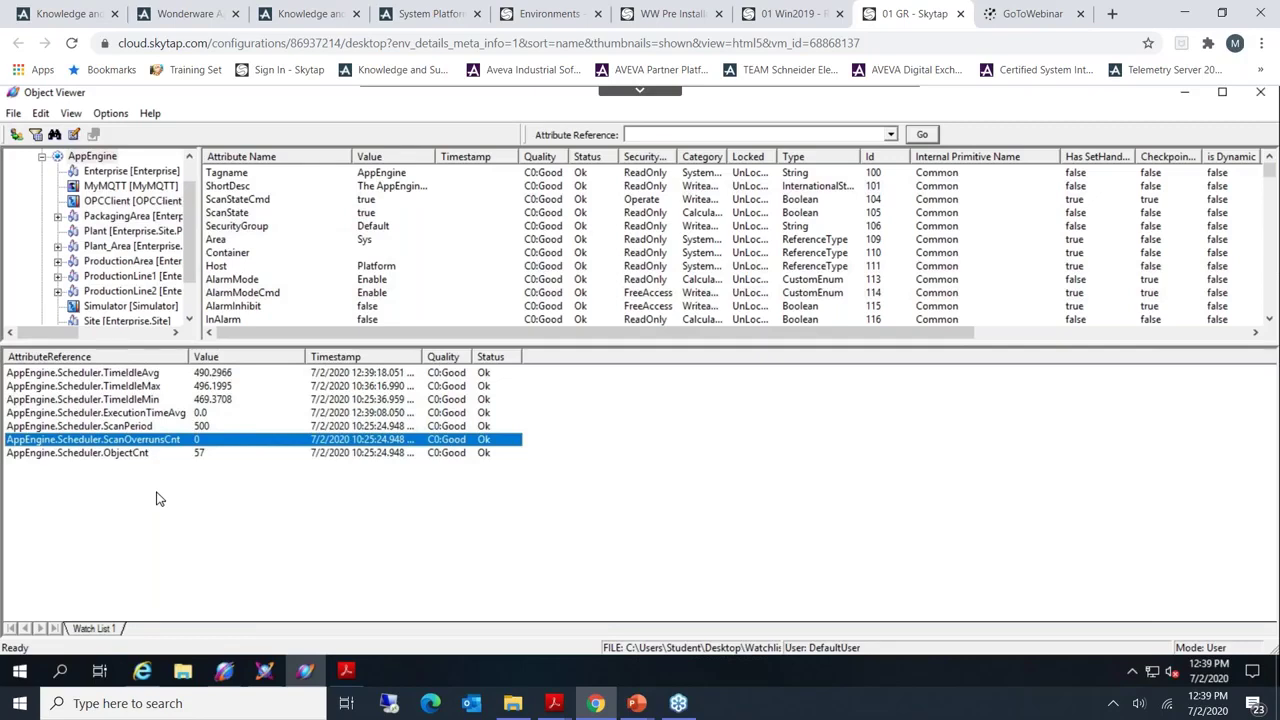
- Check the server's CPU performance in Task Manager, then return to the ScanOverrunsCnt attribute in Object Viewer
right_click(440, 665)
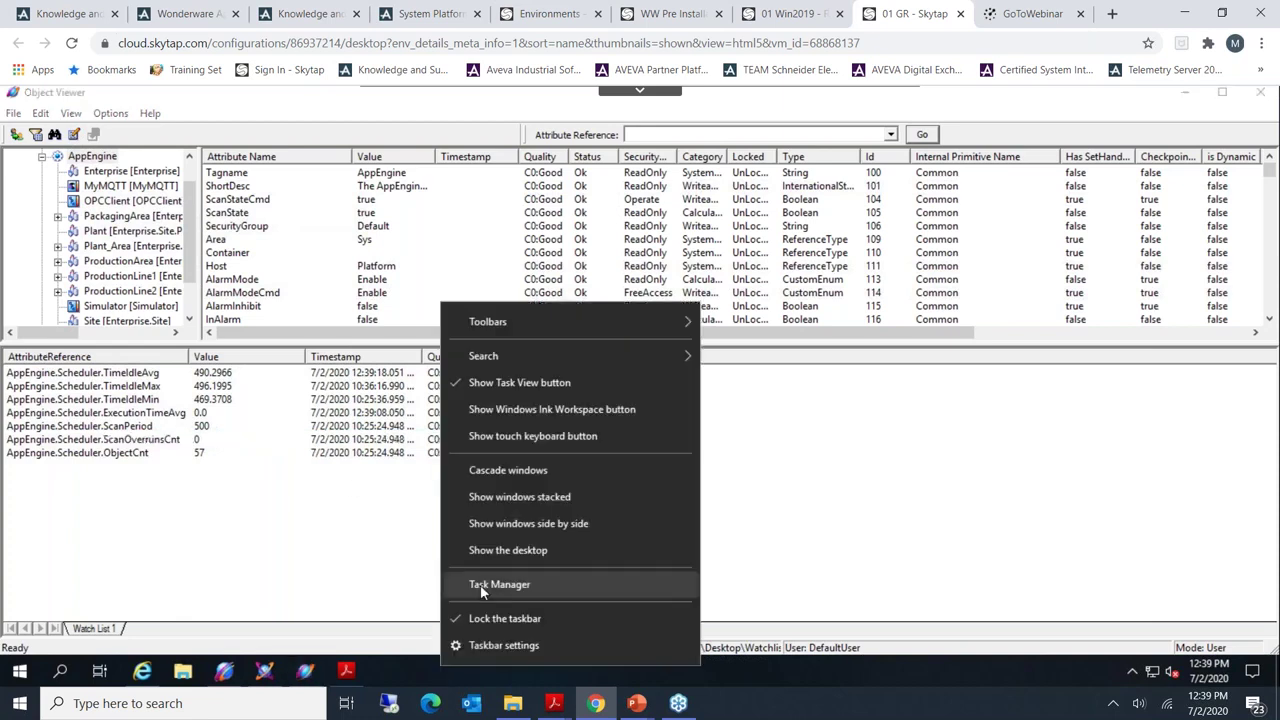
left_click(462, 590)
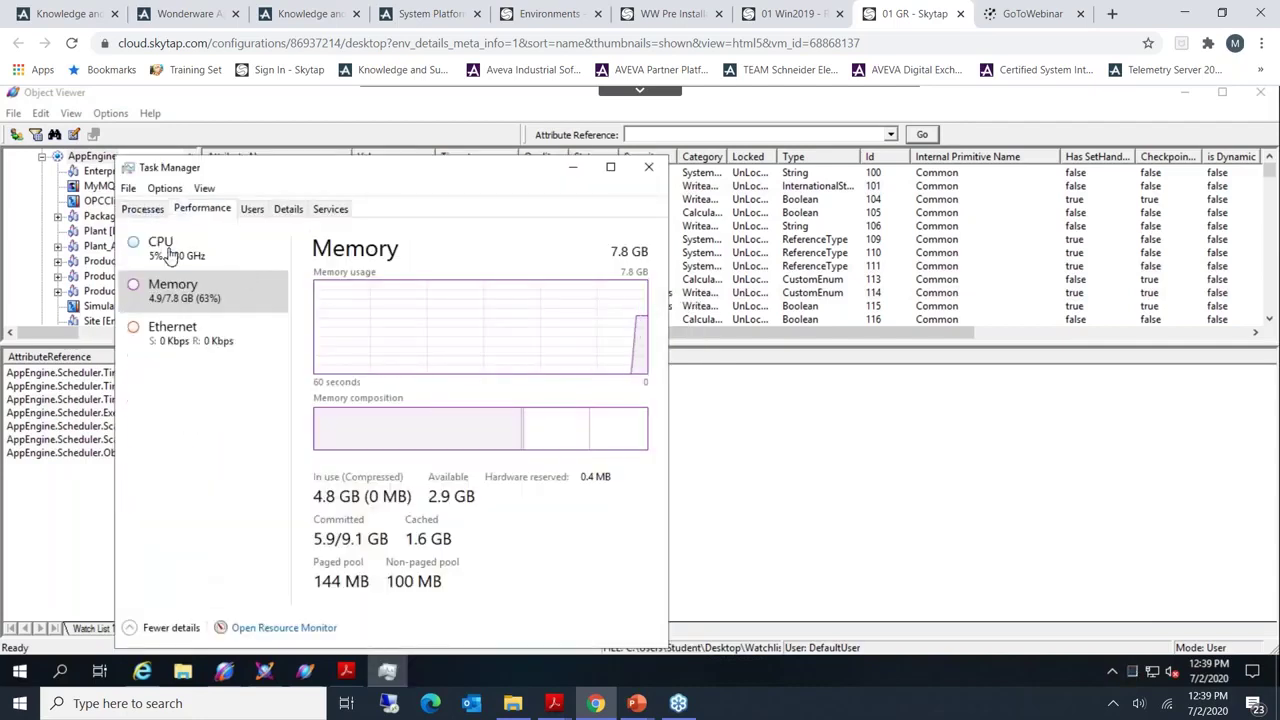
left_click(176, 256)
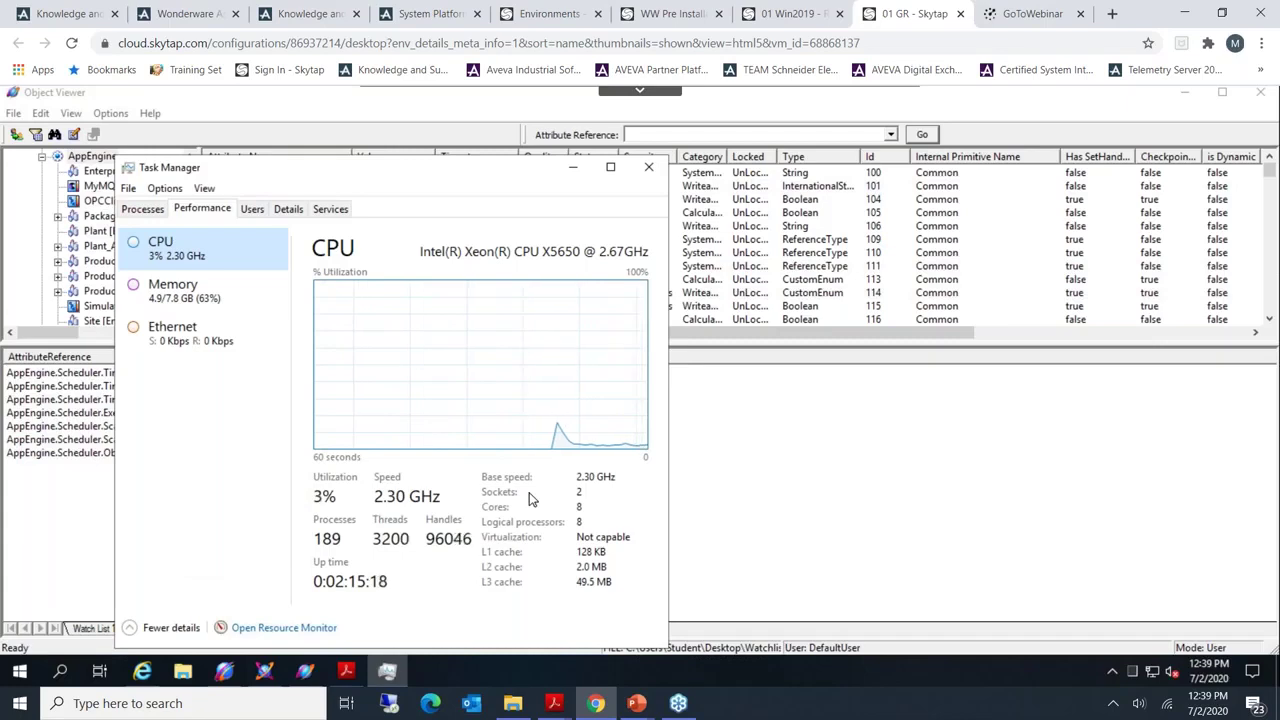
left_click(573, 167)
left_click(118, 440)
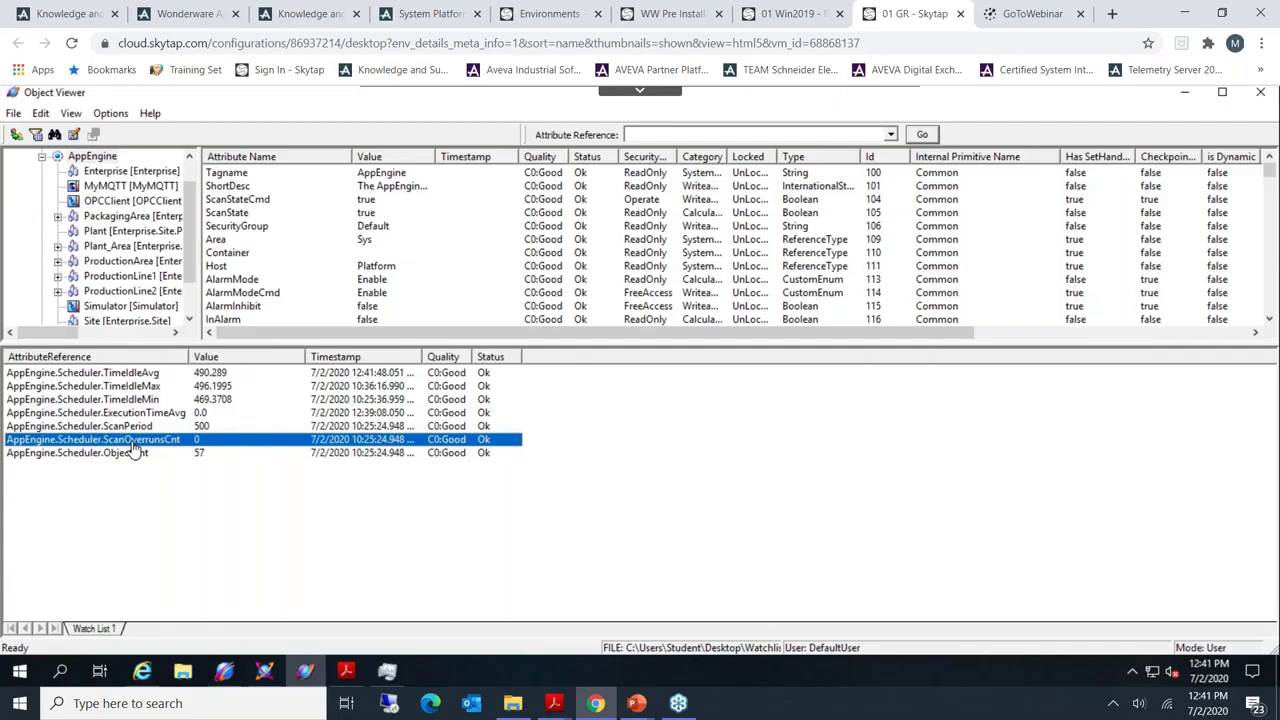
- Switch to the ArchestrA IDE and browse the Industrial Graphic Library categories under the SA_Webinar_1 galaxy's default graphics
left_click(258, 678)
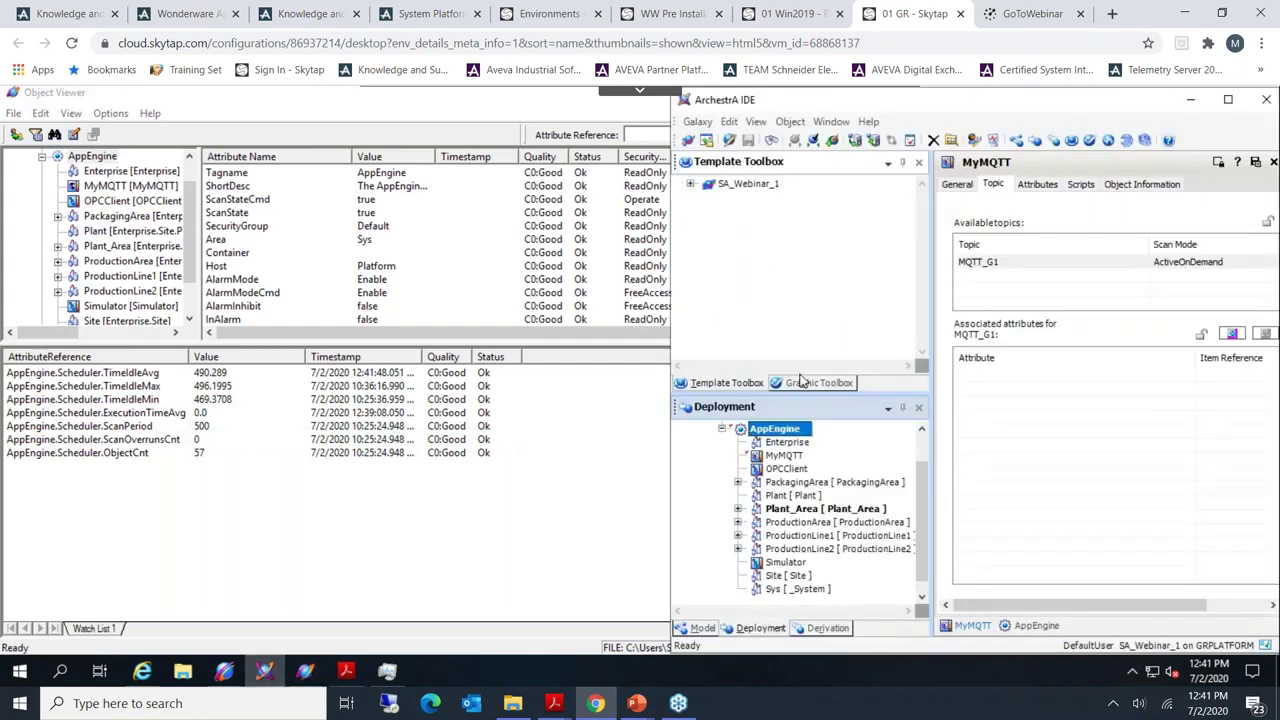
left_click(812, 383)
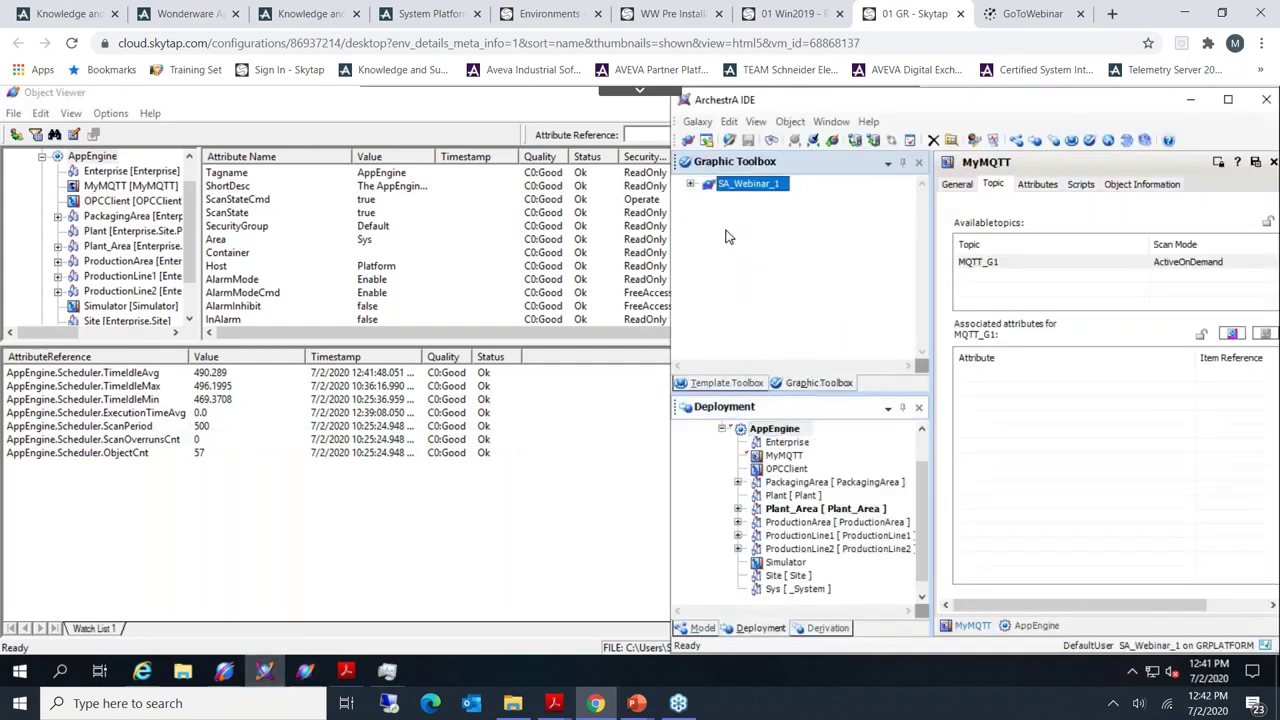
left_click(690, 184)
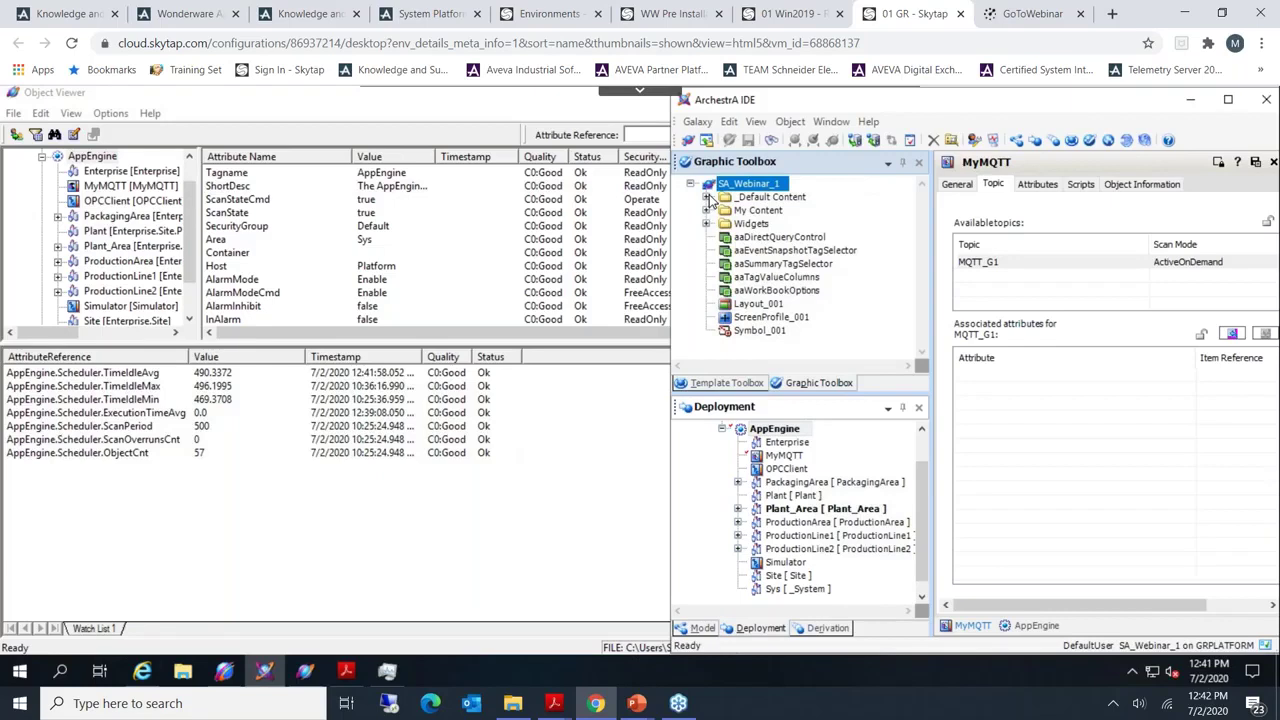
left_click(707, 197)
left_click(768, 238)
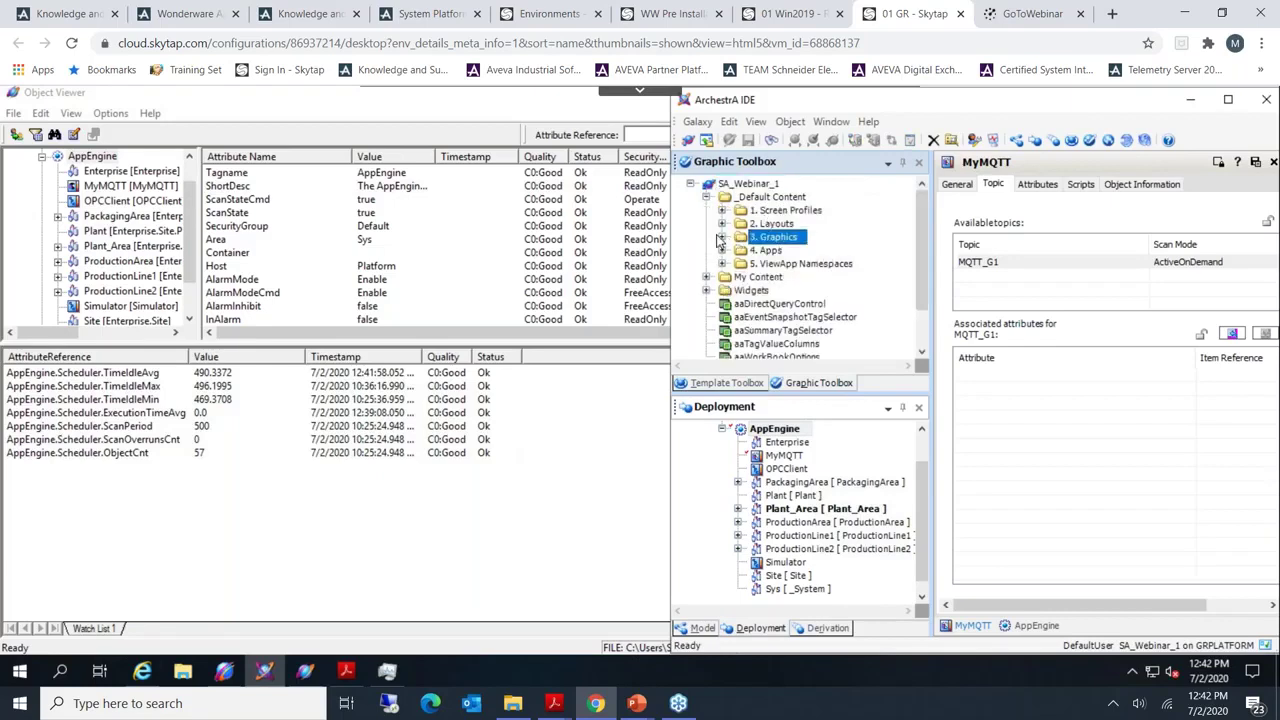
left_click(722, 237)
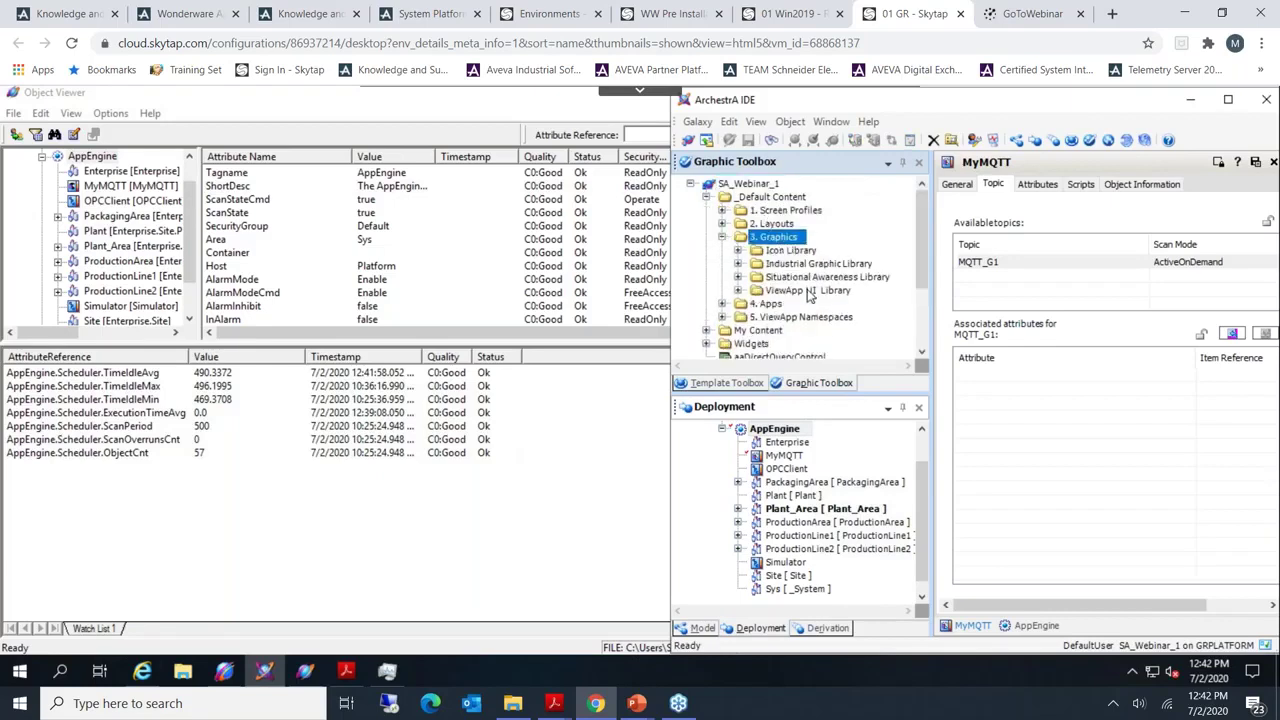
left_click(774, 265)
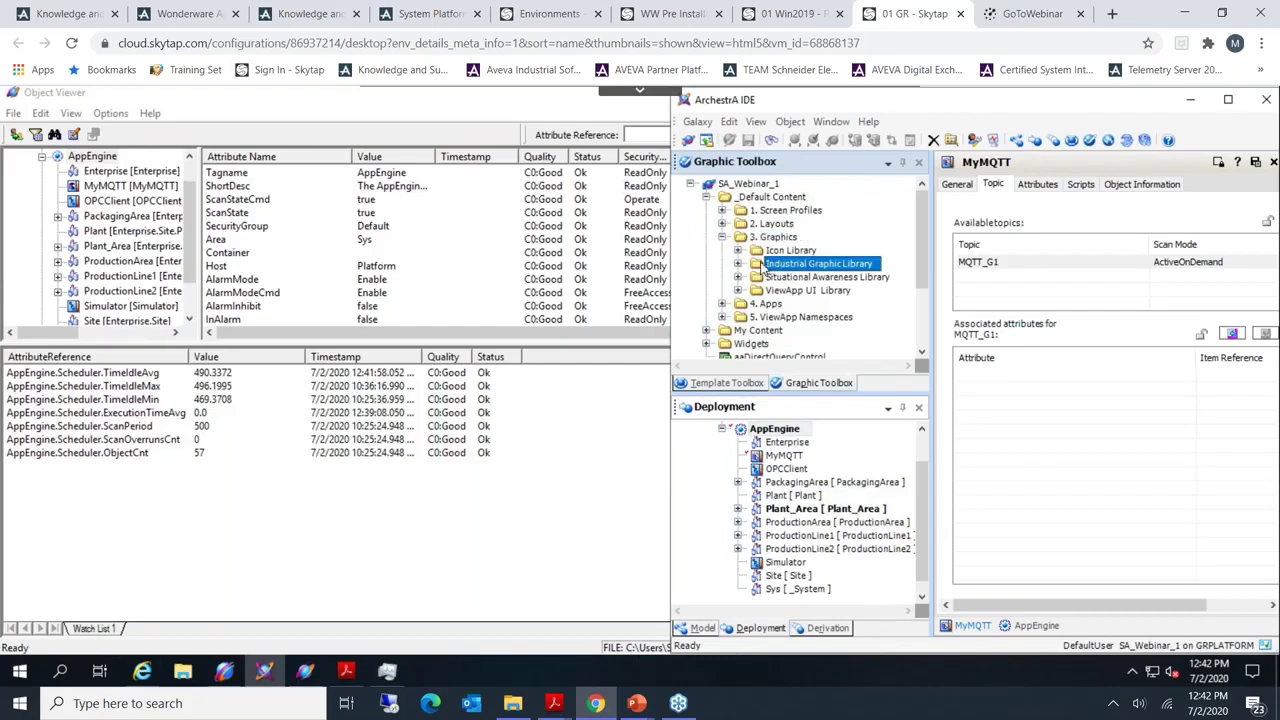
left_click(739, 264)
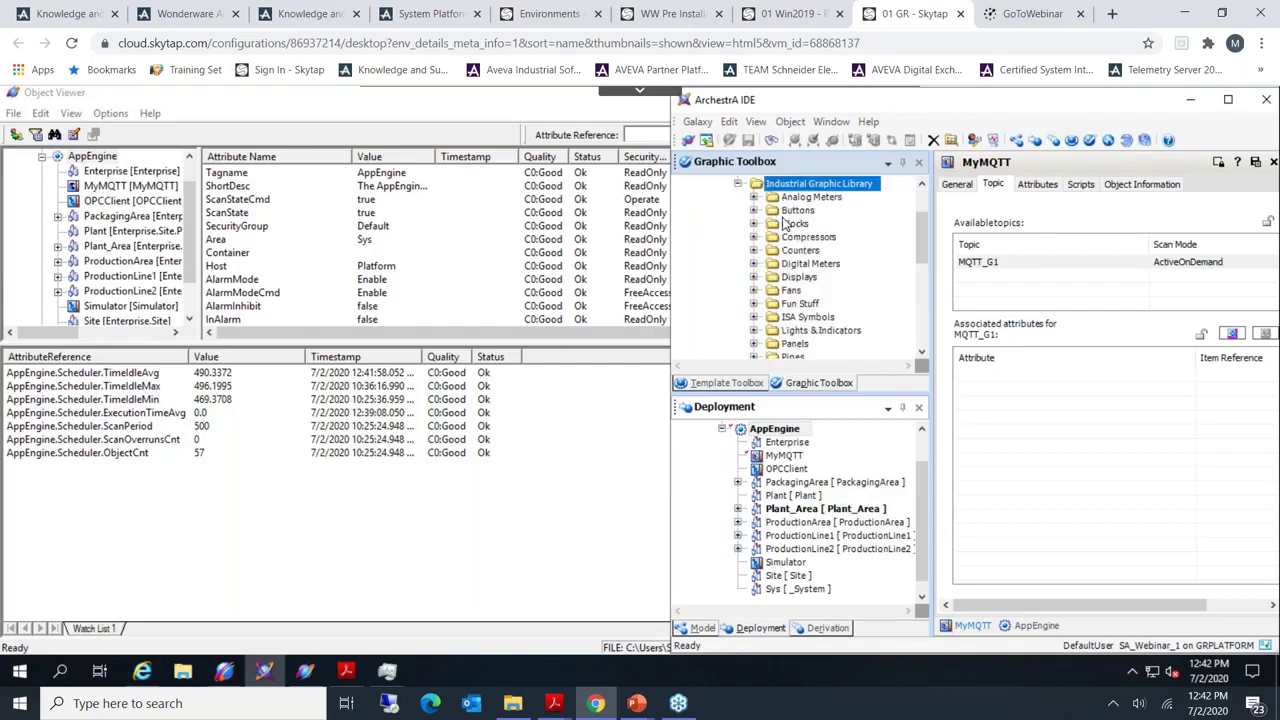
left_click_drag(922, 240, 921, 267)
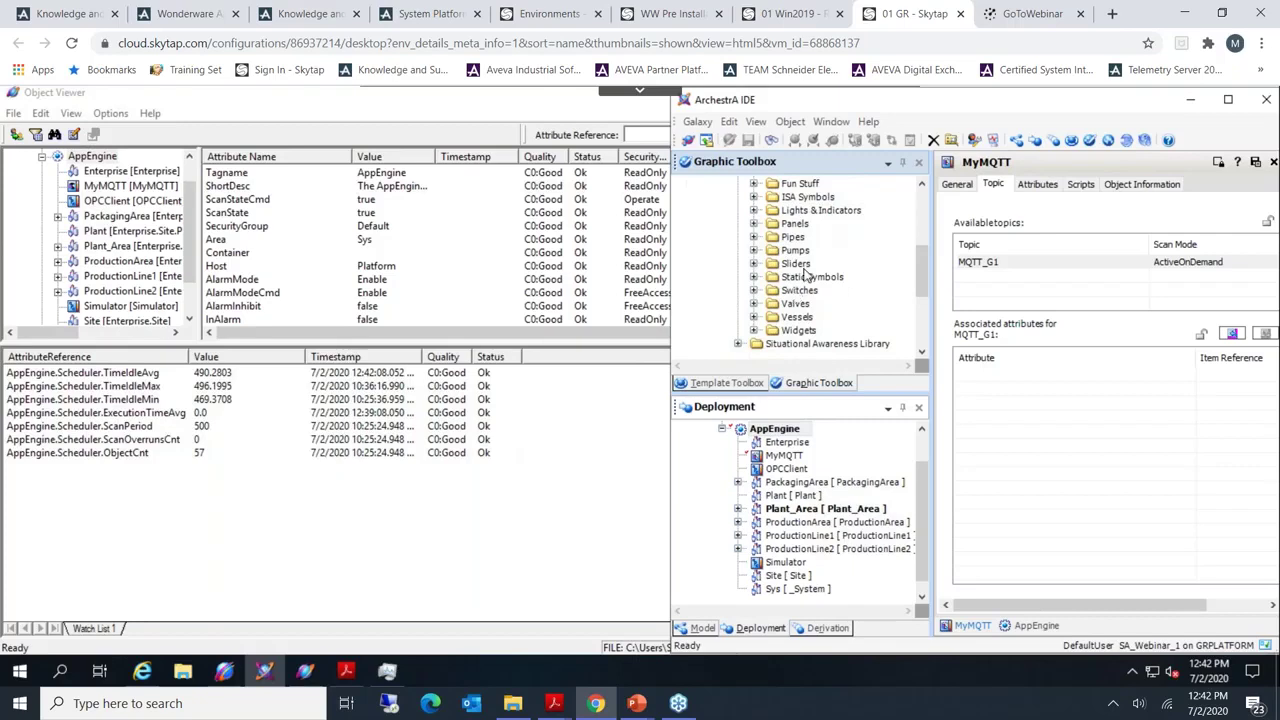
scroll(805, 248, "up", 1)
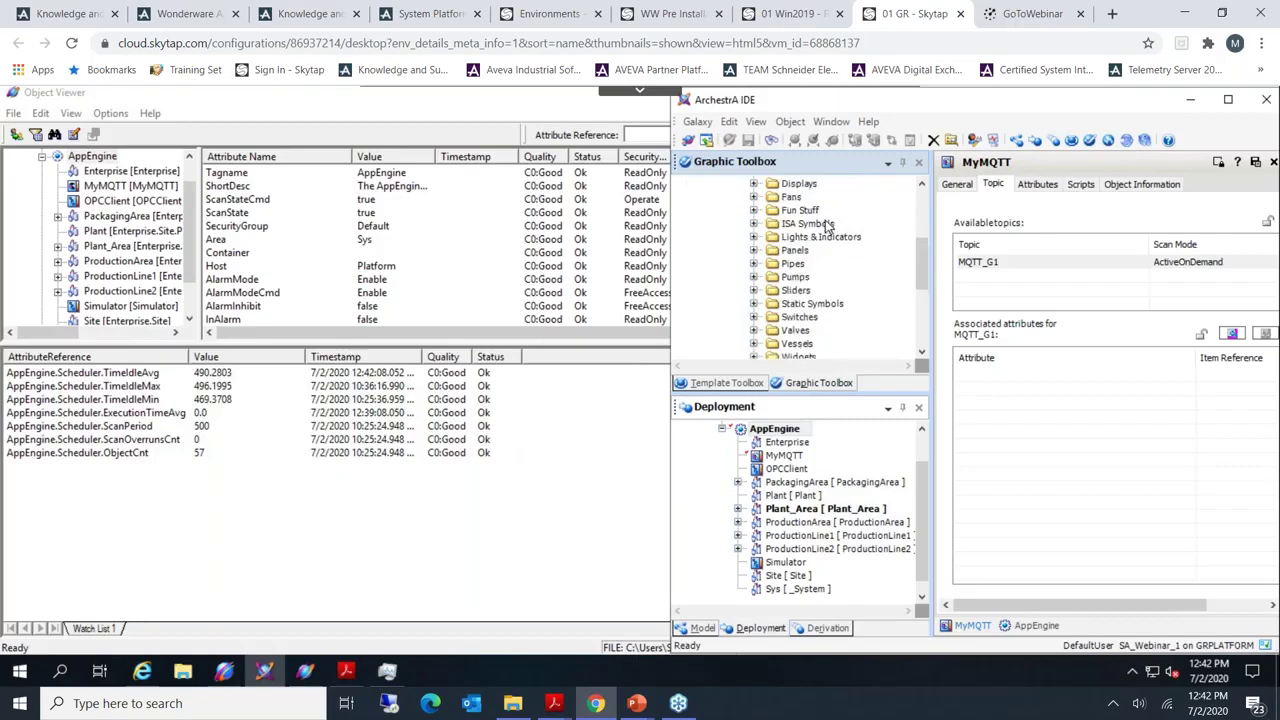
- Examine the AppEngine, OPCClient, MyMQTT and Platform objects in the Deployment view
left_click(741, 430)
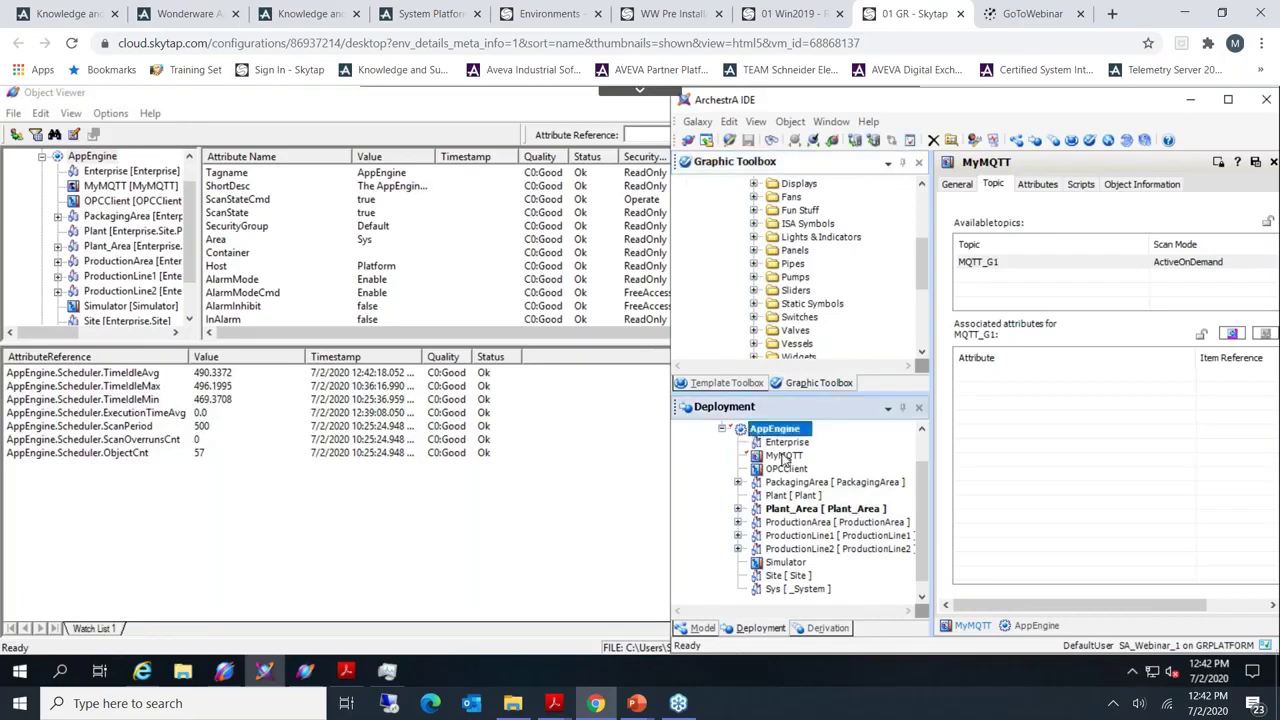
scroll(765, 505, "up", 1)
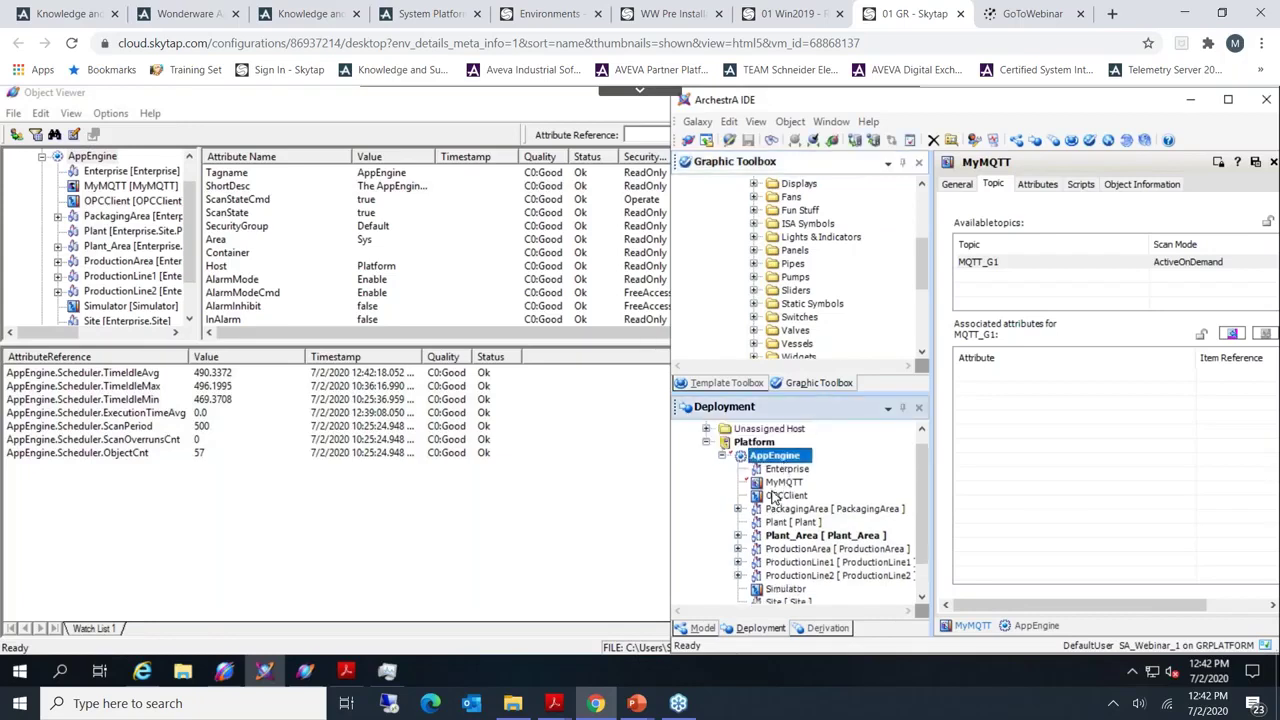
left_click(775, 497)
left_click(771, 486)
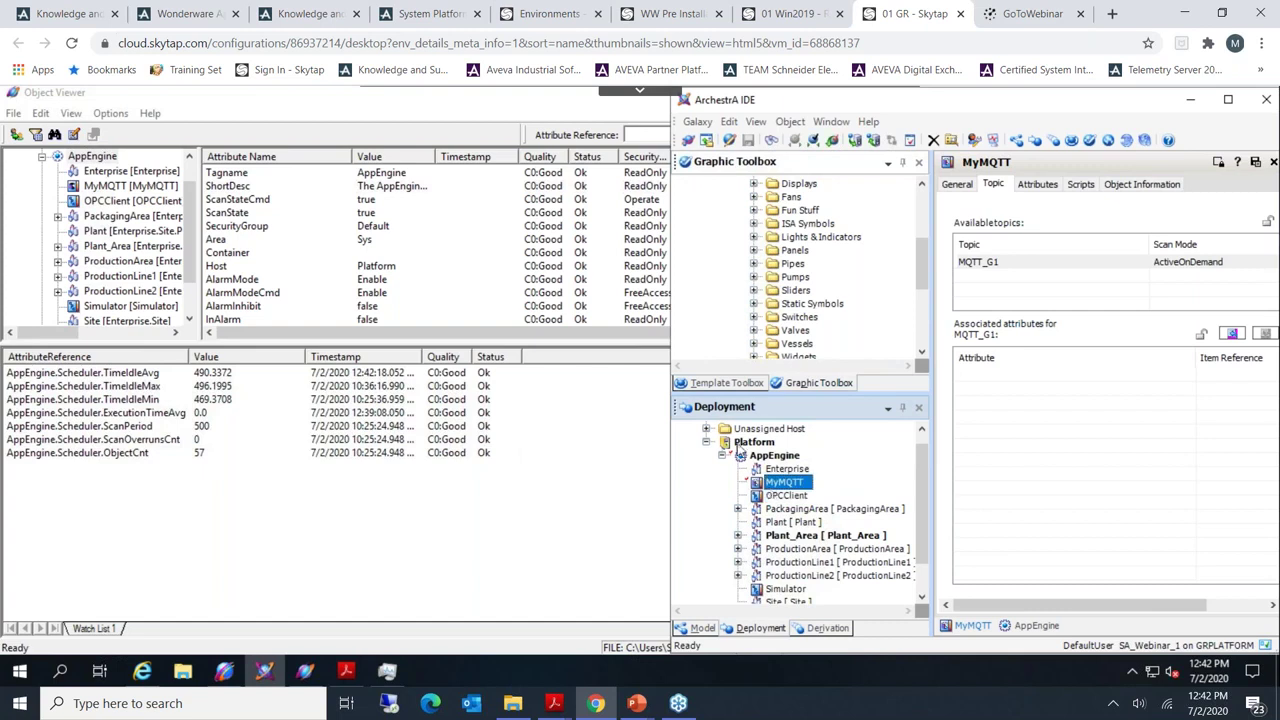
left_click(744, 447)
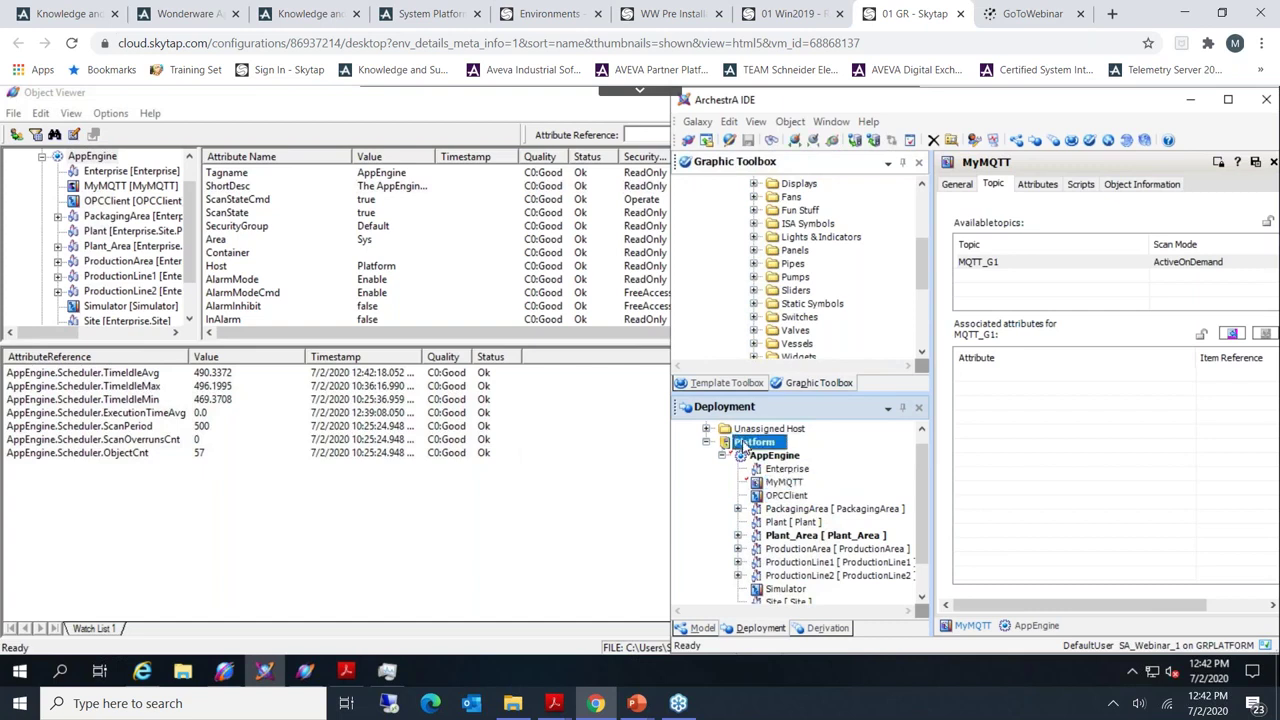